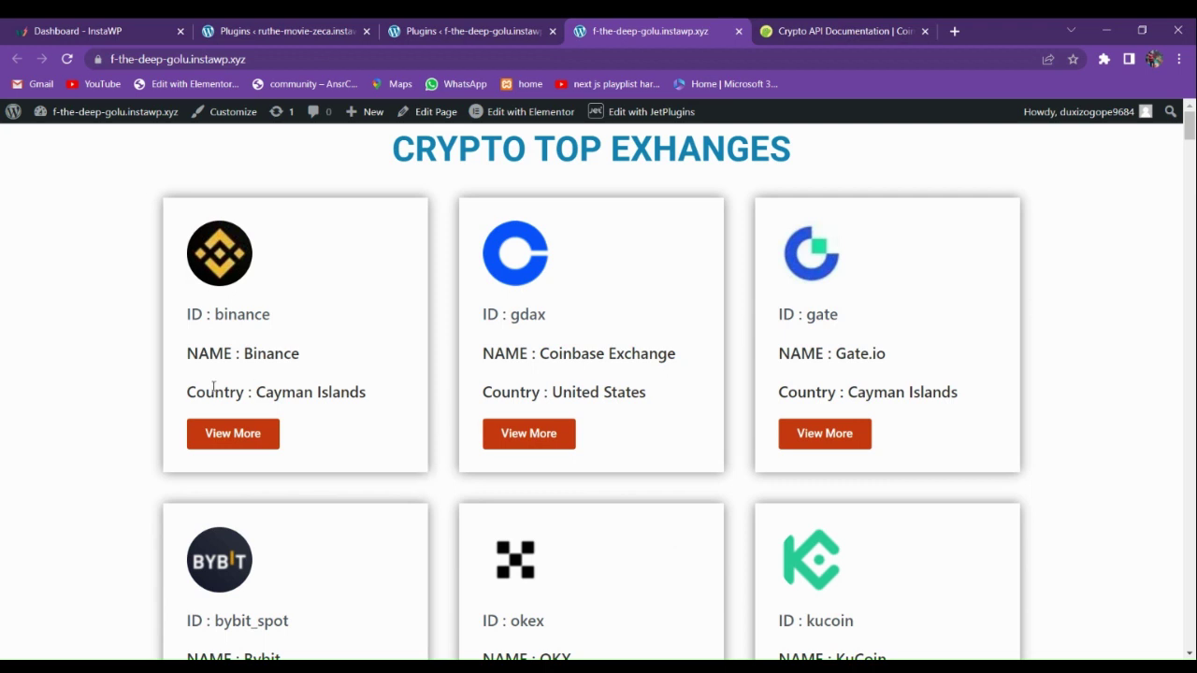
- Examine the exchange cards on the Crypto Top Exchanges page and the endpoint list in the CoinGecko API documentation
scroll(350, 446, "down", 4)
scroll(348, 443, "up", 4)
left_click(786, 31)
scroll(107, 376, "up", 1)
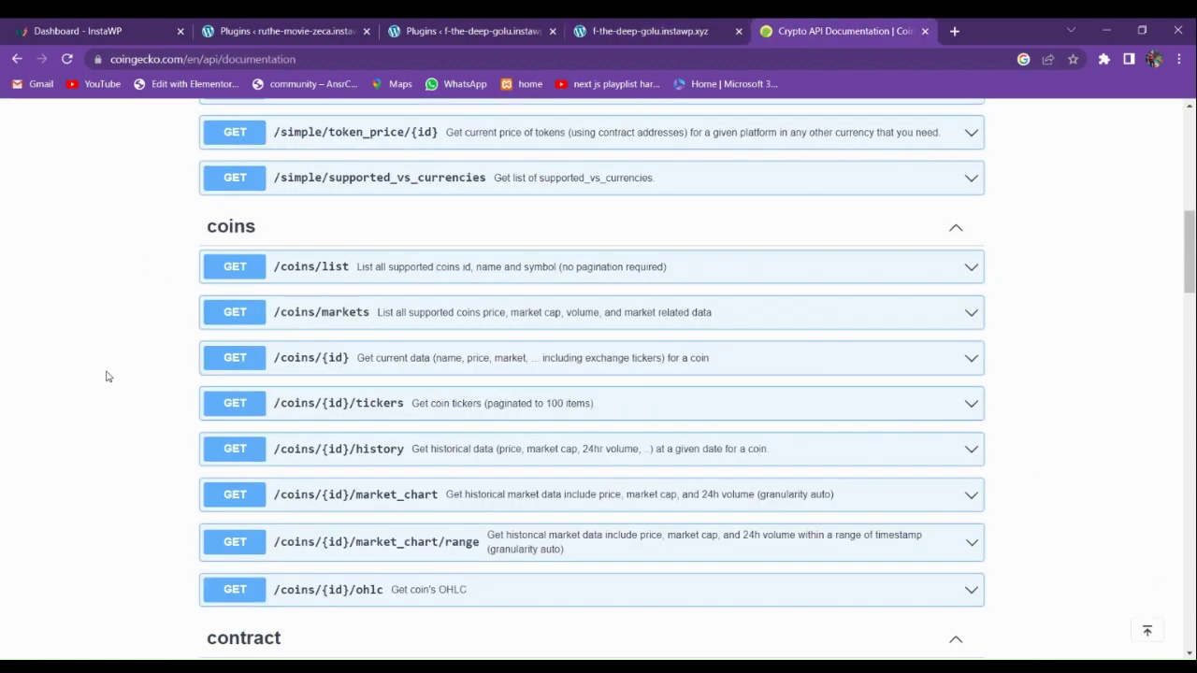
scroll(107, 374, "up", 2)
scroll(150, 335, "up", 2)
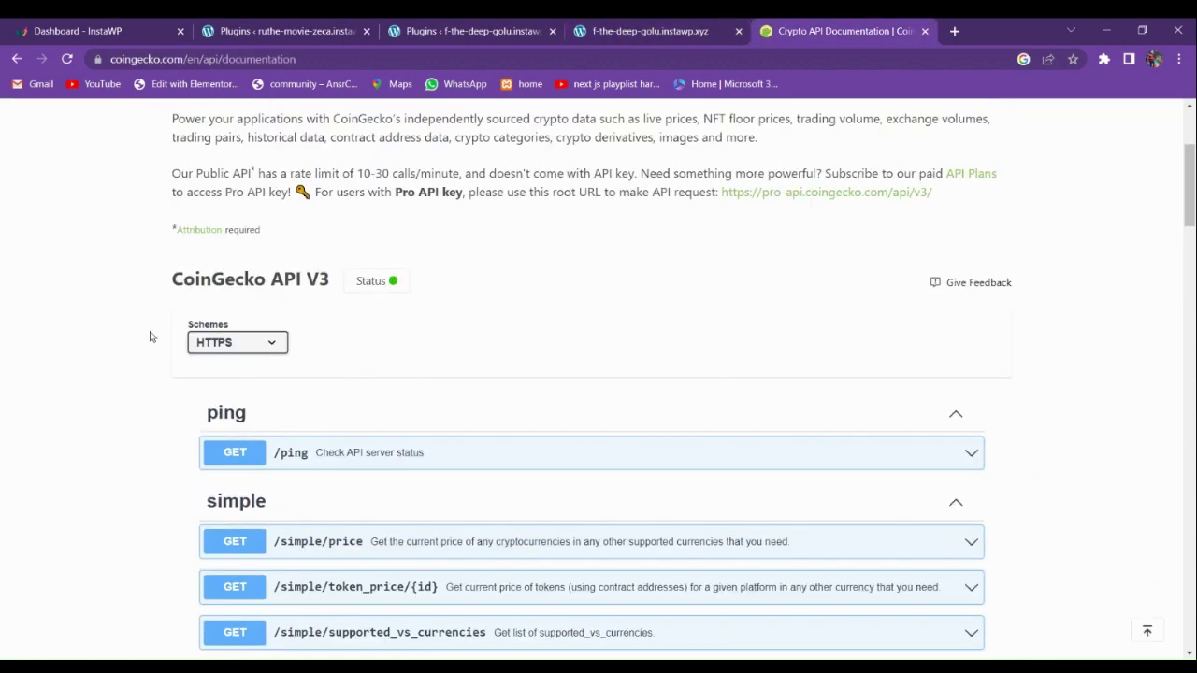
scroll(149, 334, "down", 4)
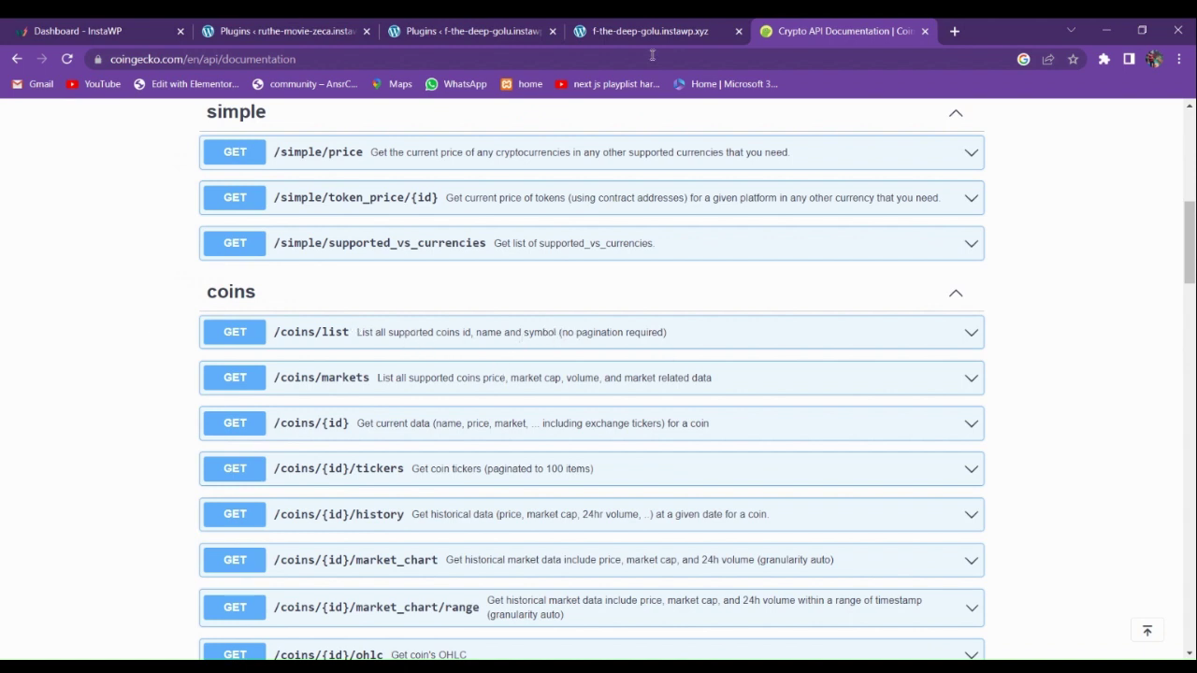
left_click(663, 28)
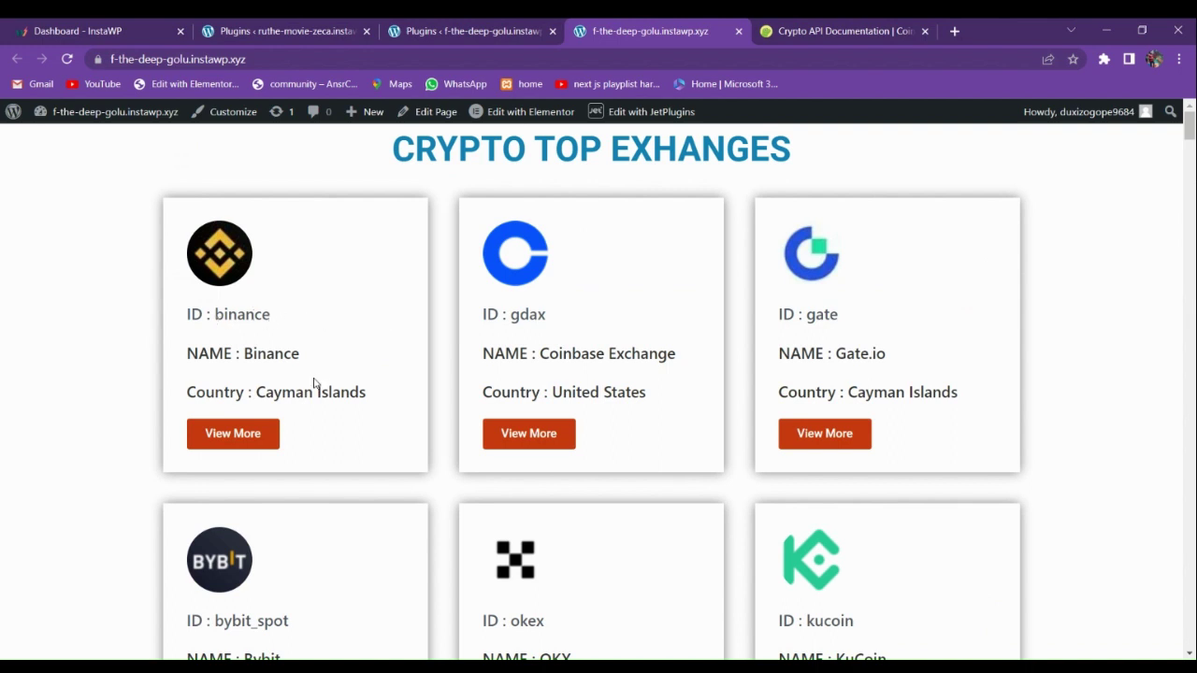
scroll(315, 428, "down", 3)
scroll(310, 433, "up", 3)
left_click(851, 28)
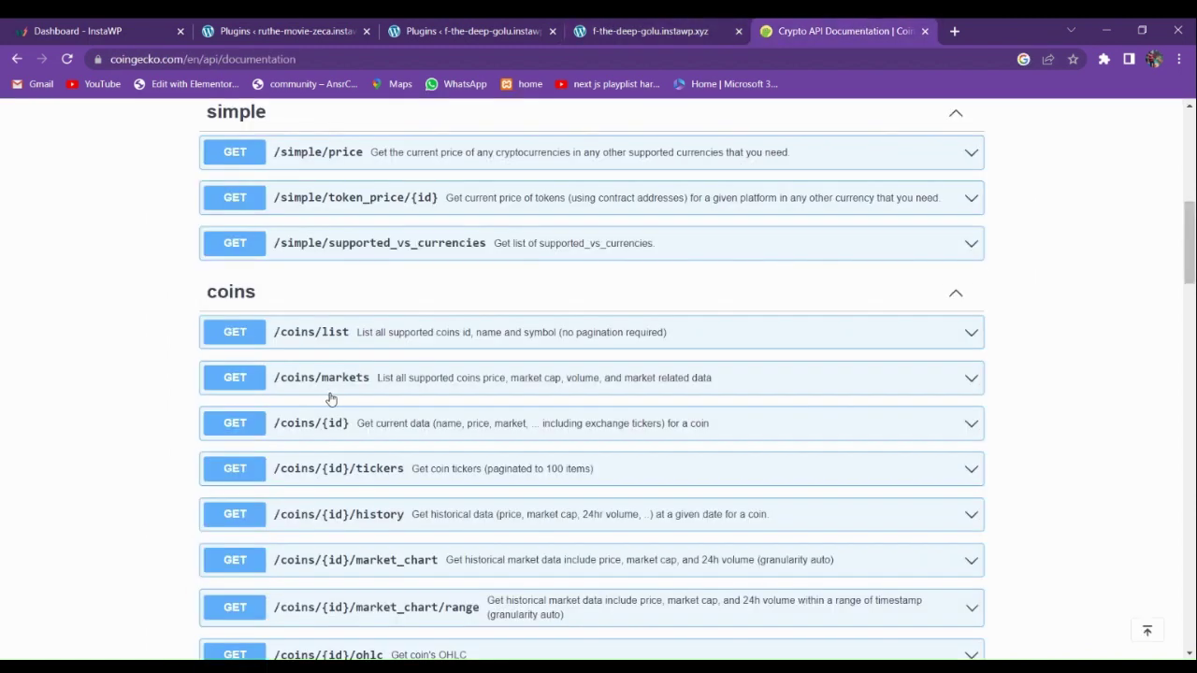
scroll(371, 449, "down", 2)
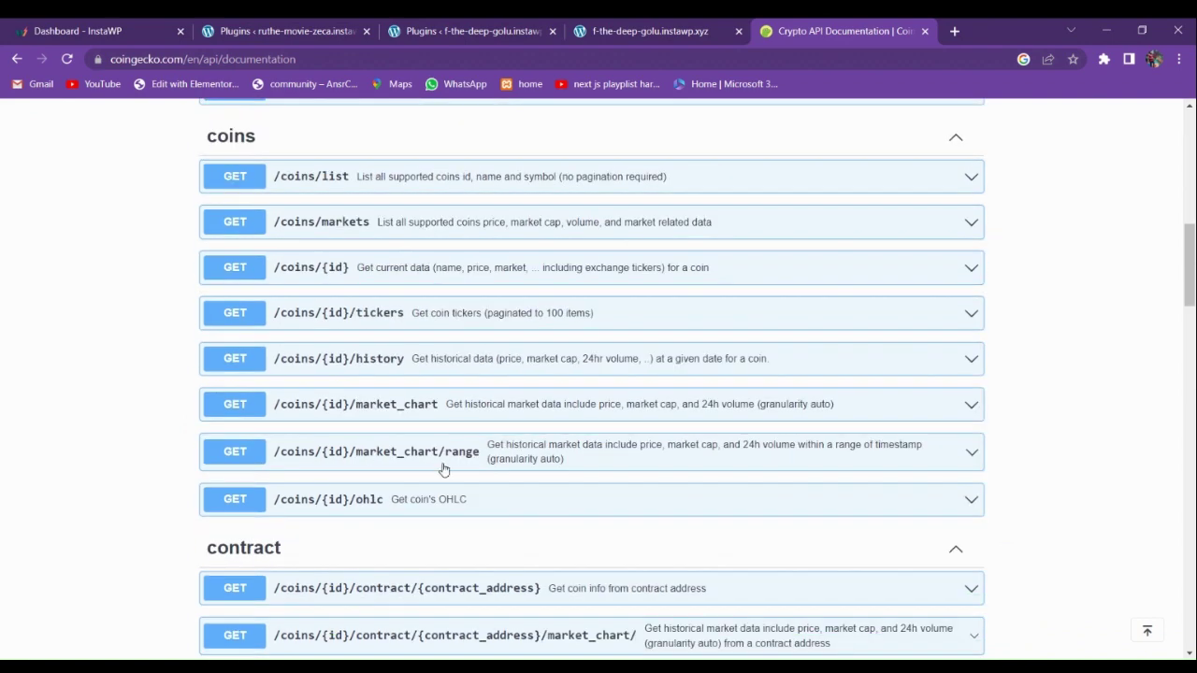
scroll(444, 471, "down", 2)
left_click(661, 23)
left_click(819, 27)
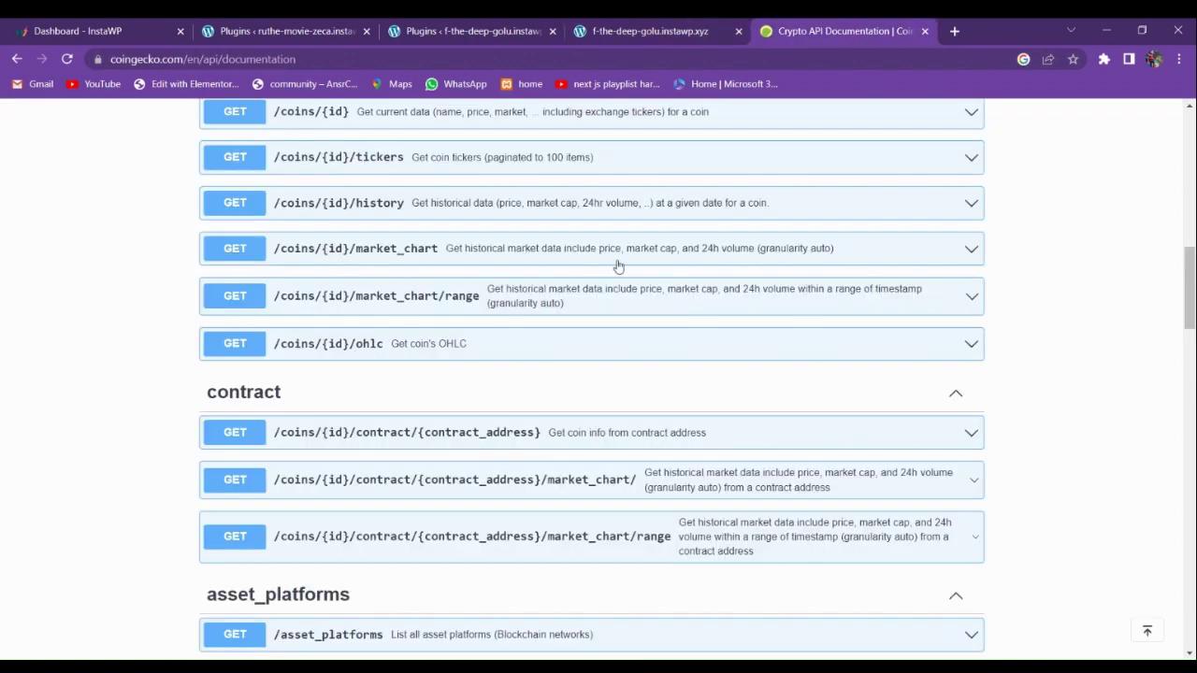
- Expand the GET /exchanges endpoint in the CoinGecko documentation and execute a trial request with the default parameters
scroll(489, 343, "down", 5)
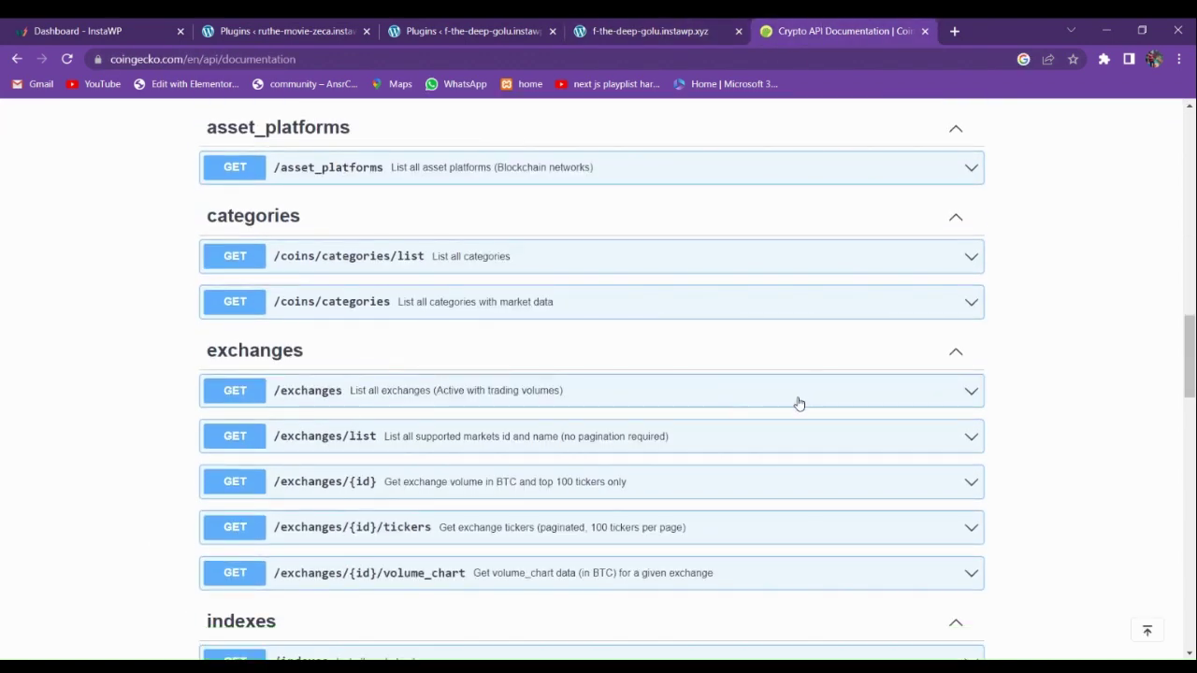
left_click(969, 395)
scroll(495, 478, "down", 3)
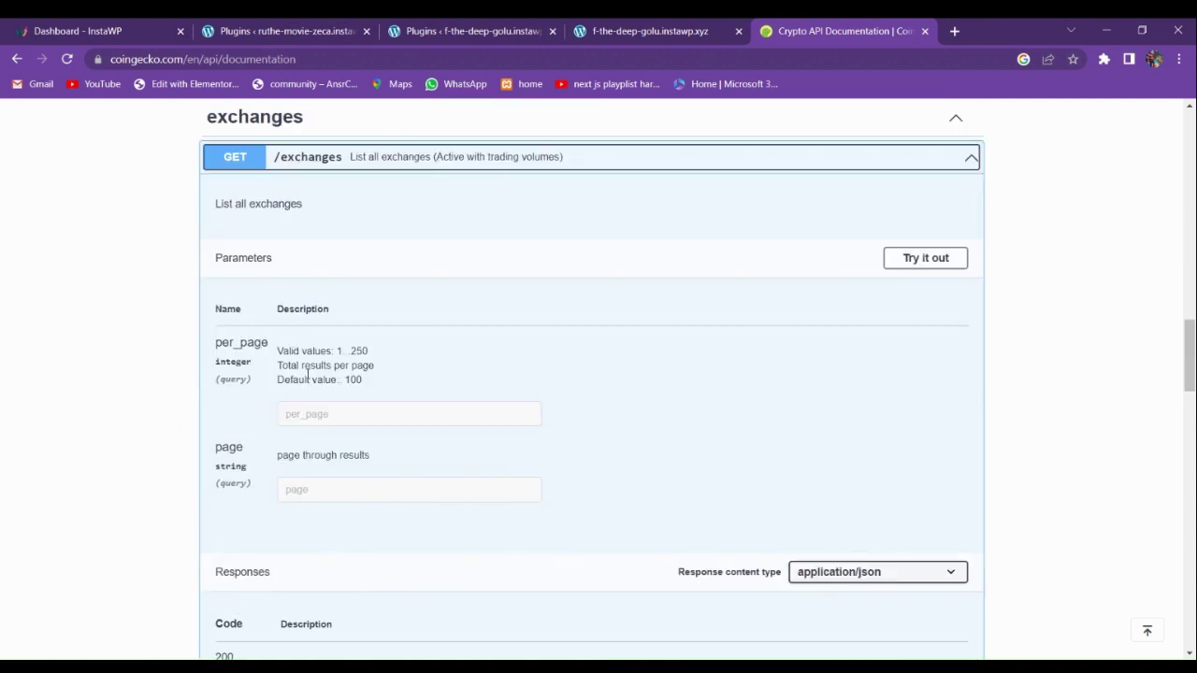
left_click(905, 262)
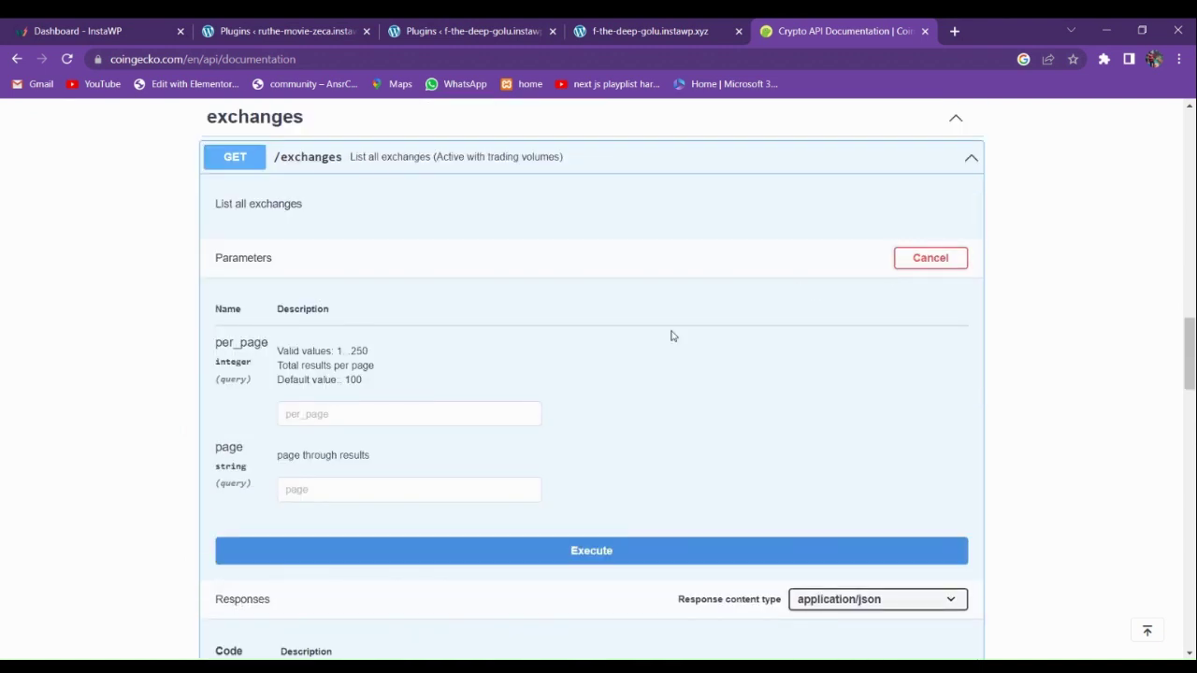
left_click(467, 552)
scroll(489, 478, "down", 4)
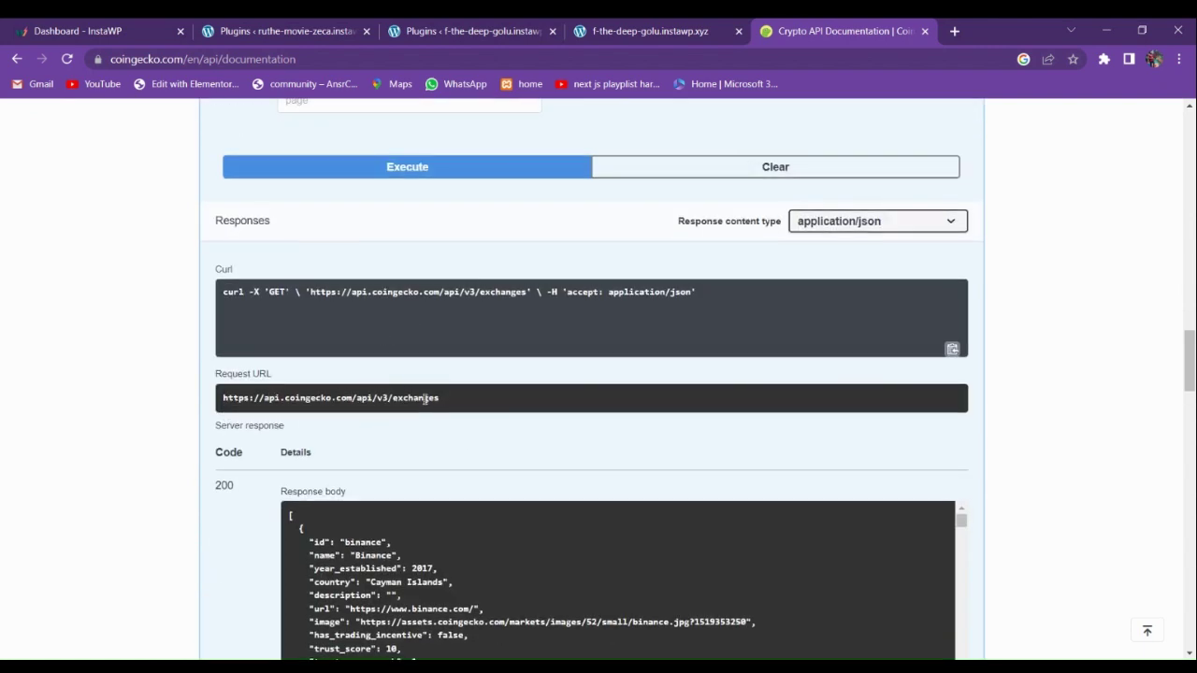
- Compare the id, name, country and image fields in the /exchanges response body with the cards on the Crypto Top Exchanges page
scroll(317, 350, "down", 1)
scroll(376, 384, "down", 1)
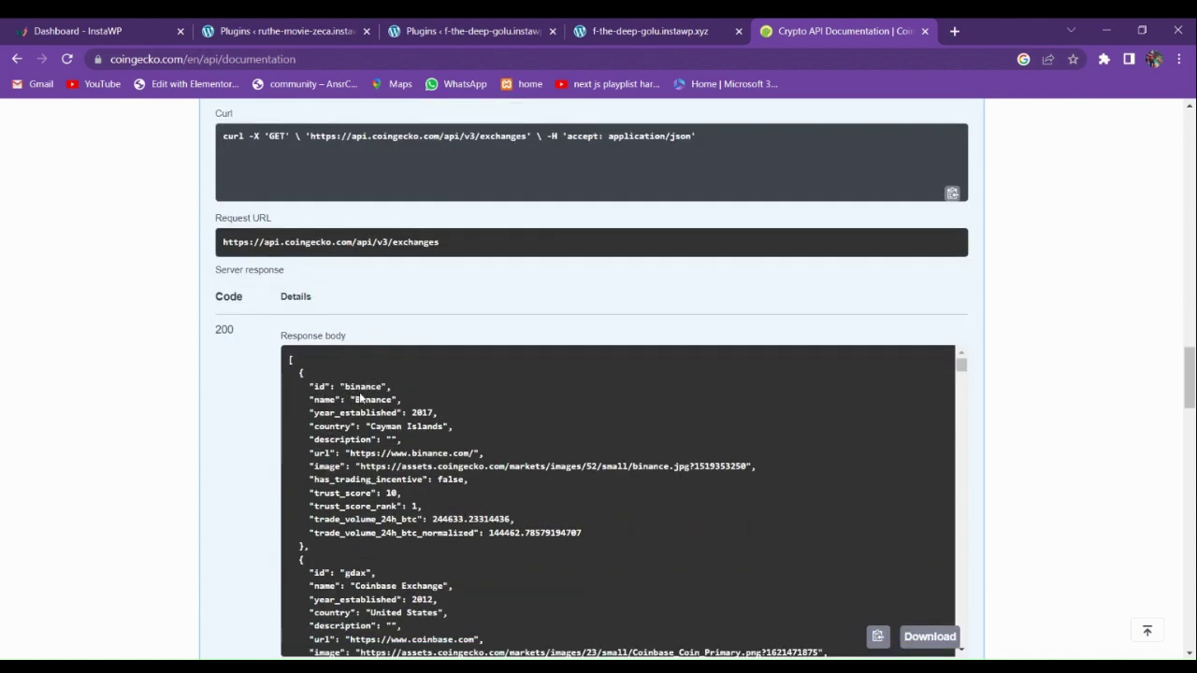
left_click(664, 28)
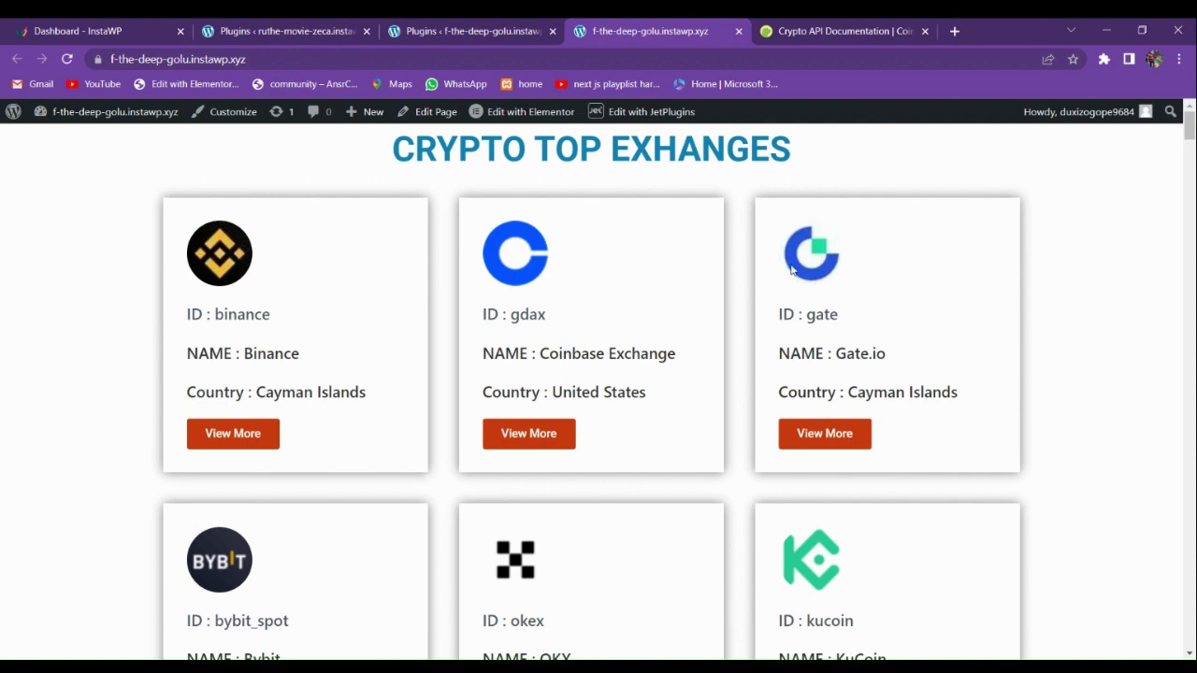
left_click(833, 28)
scroll(508, 387, "down", 3)
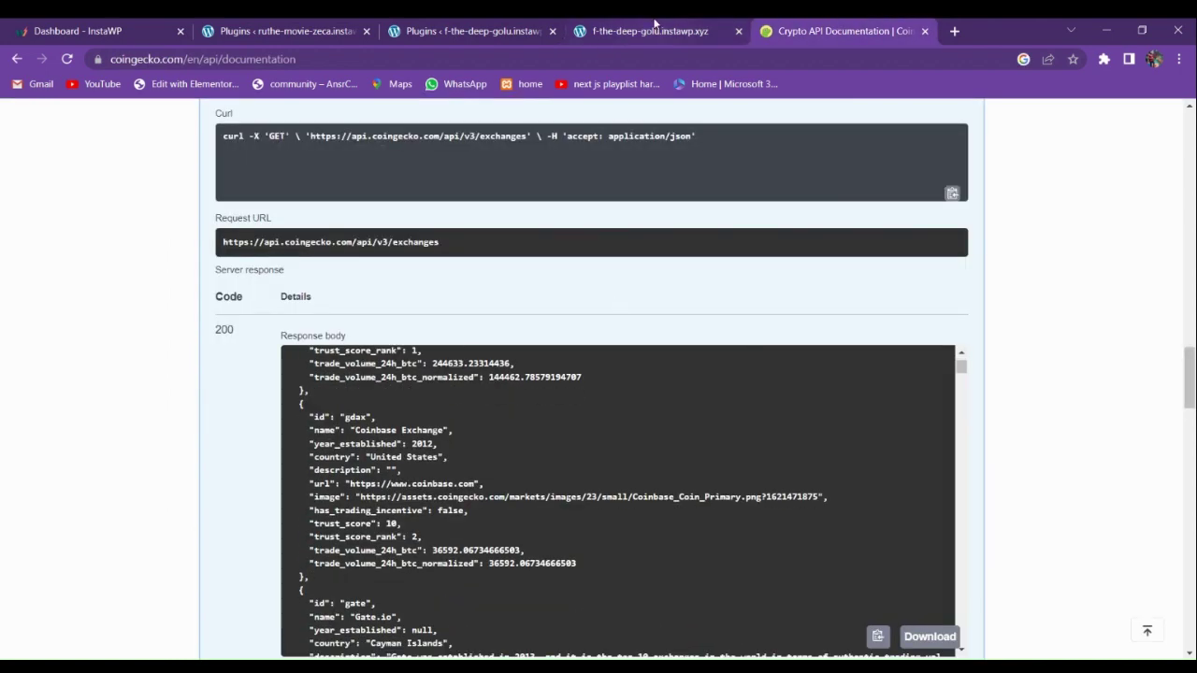
left_click(655, 28)
left_click(849, 26)
scroll(436, 444, "down", 3)
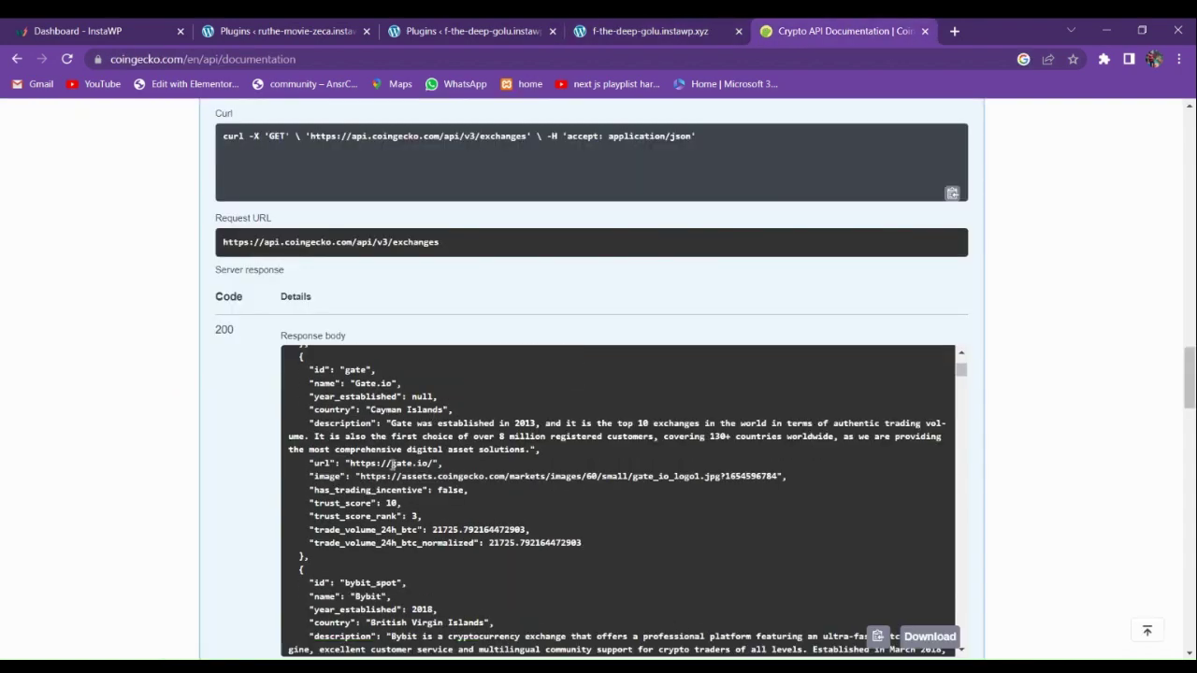
scroll(382, 432, "up", 3)
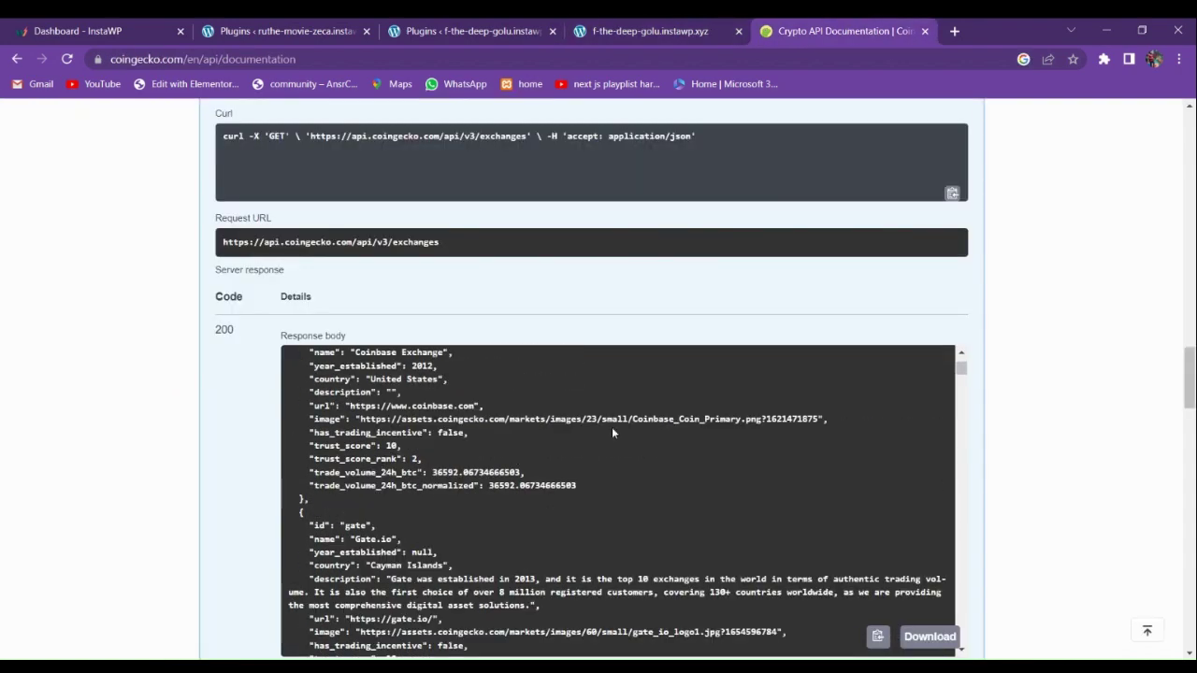
scroll(601, 425, "up", 2)
left_click(659, 32)
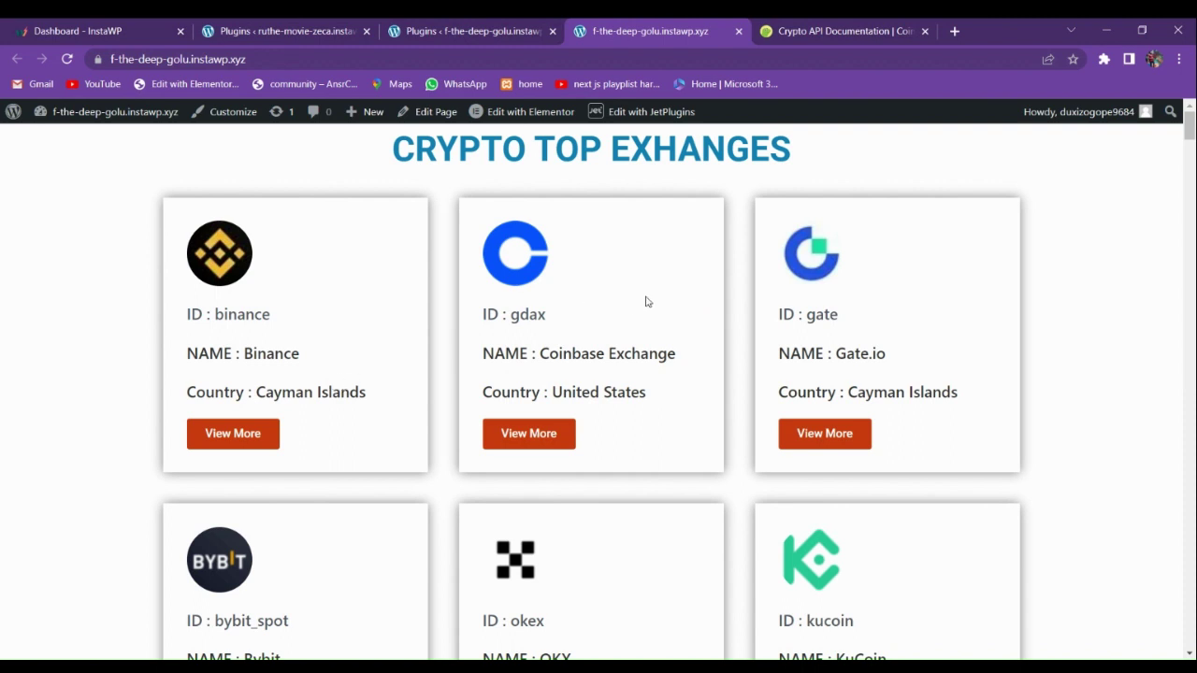
left_click(777, 28)
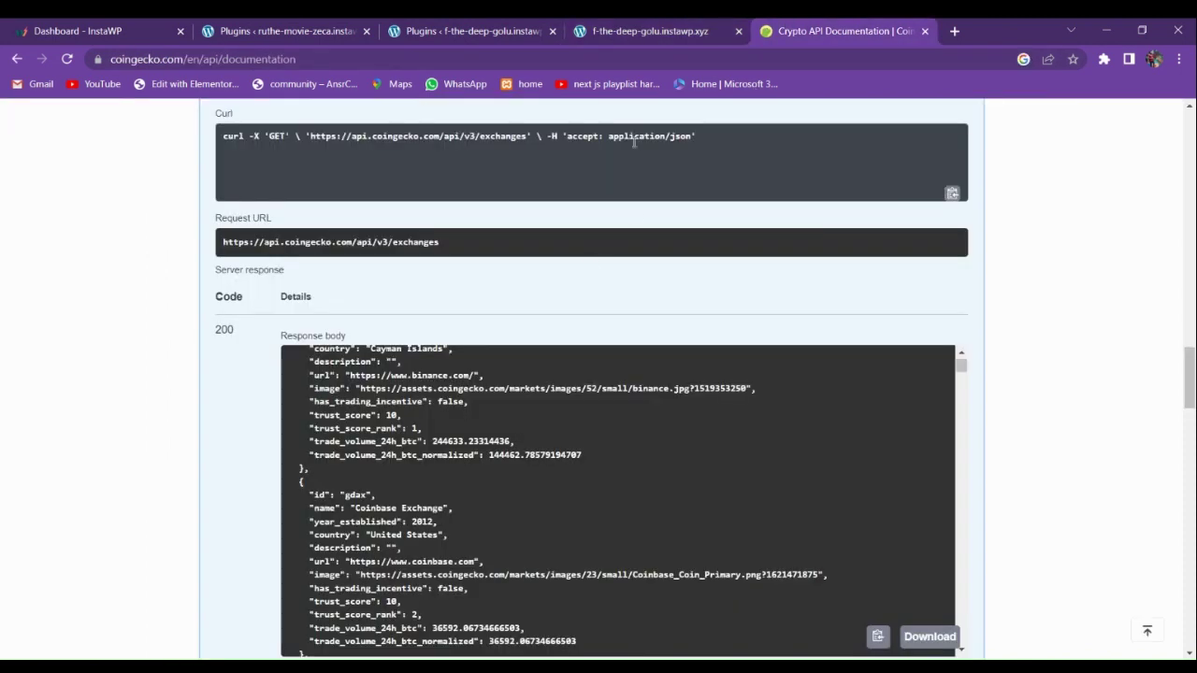
left_click(687, 31)
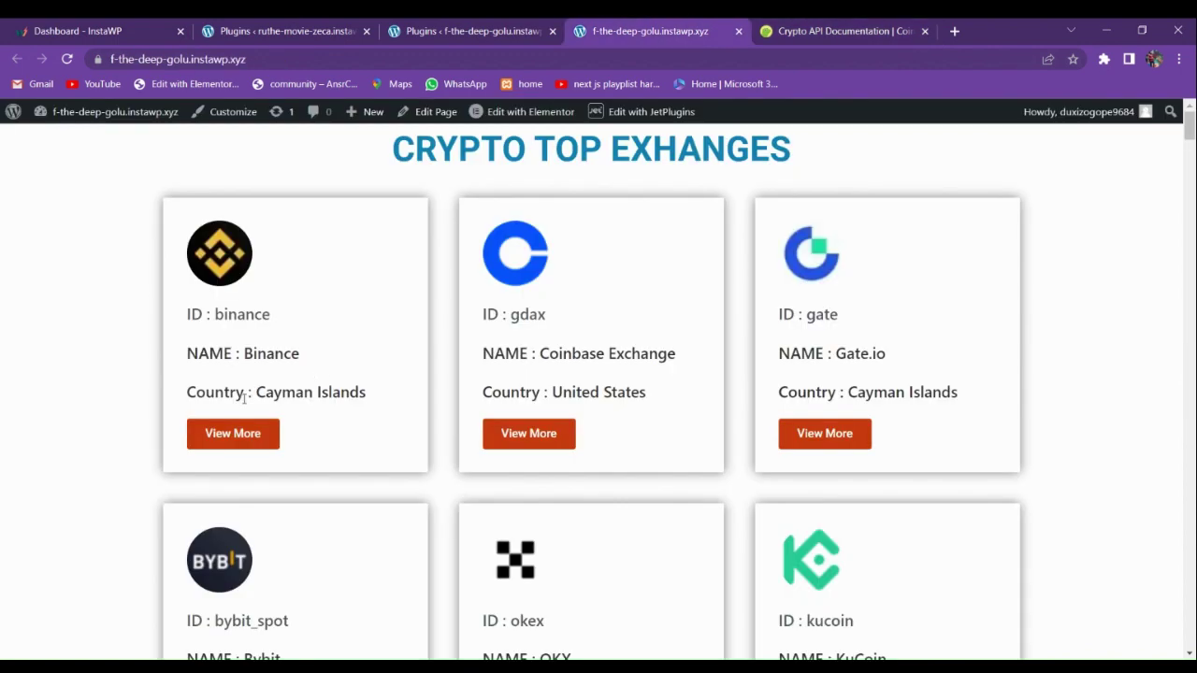
scroll(302, 420, "down", 8)
scroll(302, 420, "up", 7)
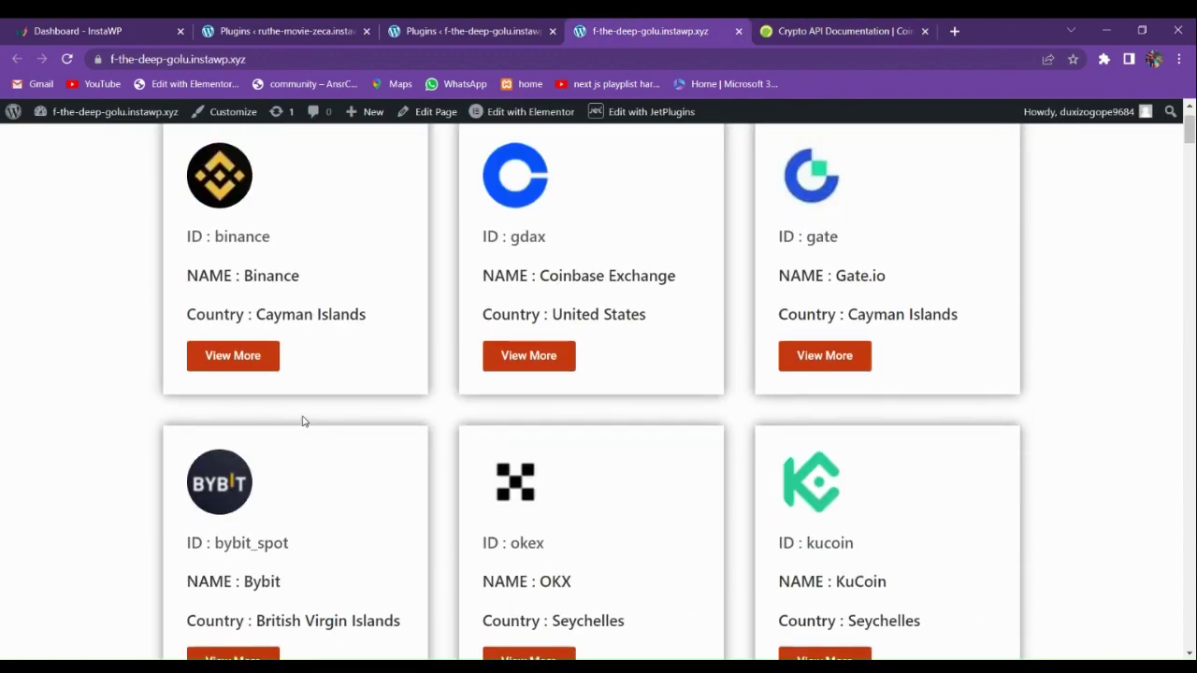
scroll(302, 420, "up", 1)
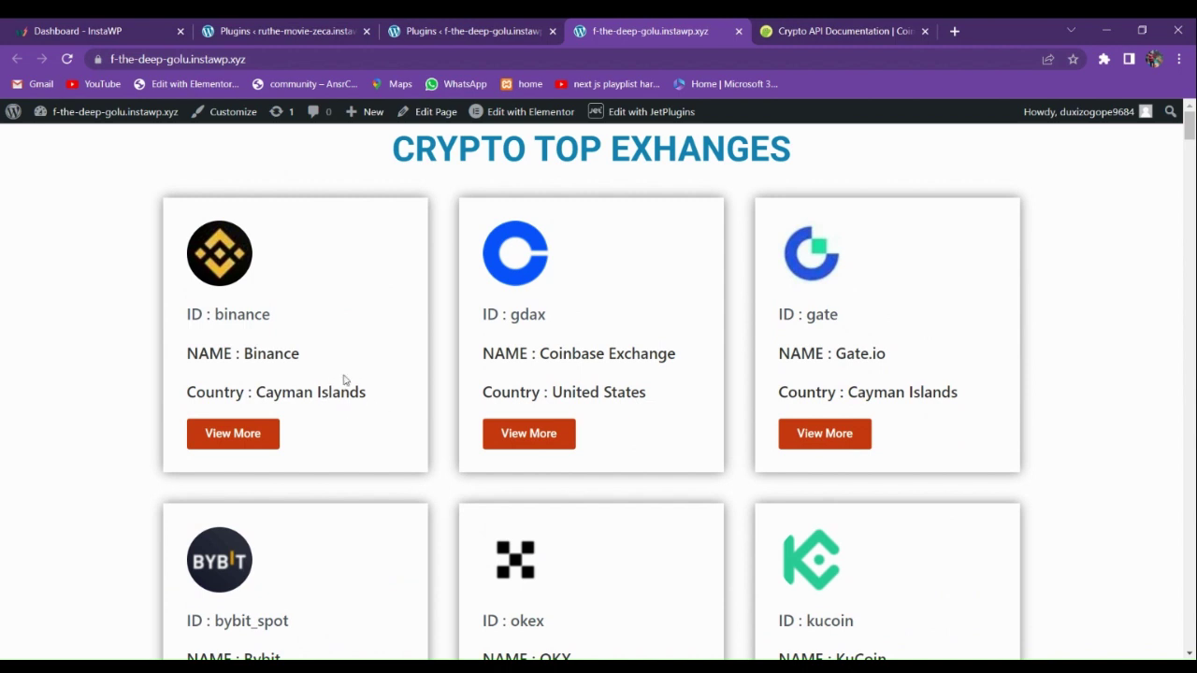
- Check the Coinbase Exchange card's View More link and the remaining exchange cards, and close the Coinbase page
left_click(528, 435)
left_click(655, 28)
left_click(693, 31)
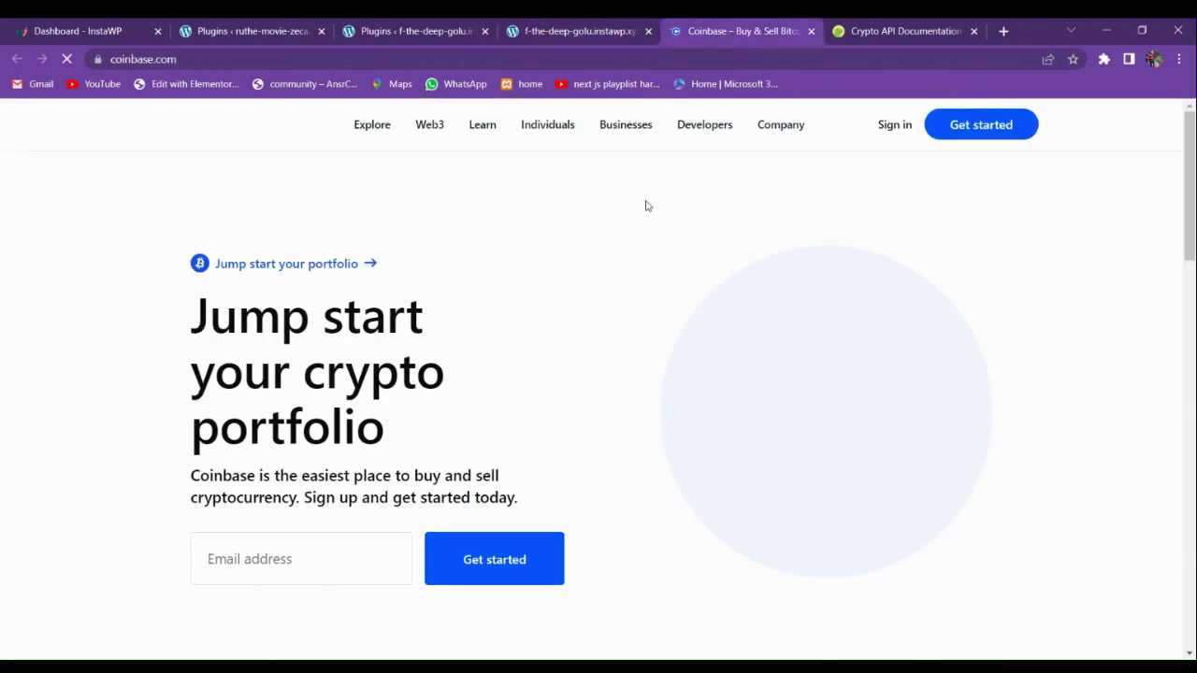
left_click(619, 24)
scroll(240, 455, "down", 8)
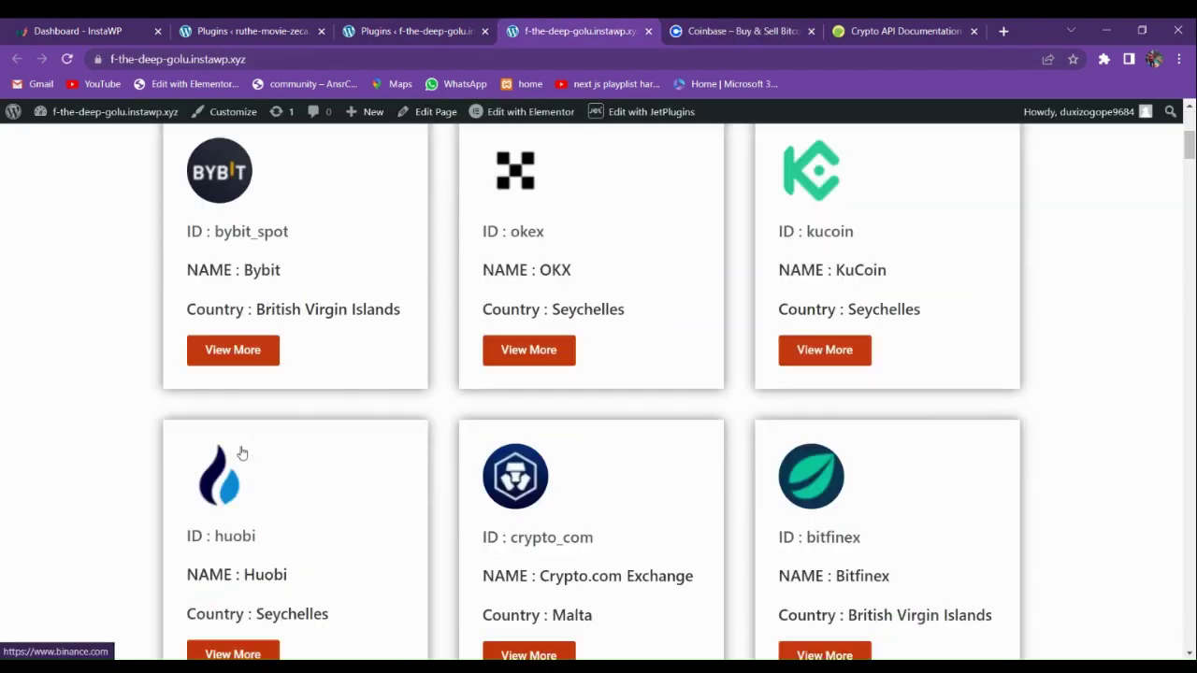
scroll(547, 376, "up", 6)
left_click(866, 26)
left_click(595, 26)
scroll(400, 433, "up", 2)
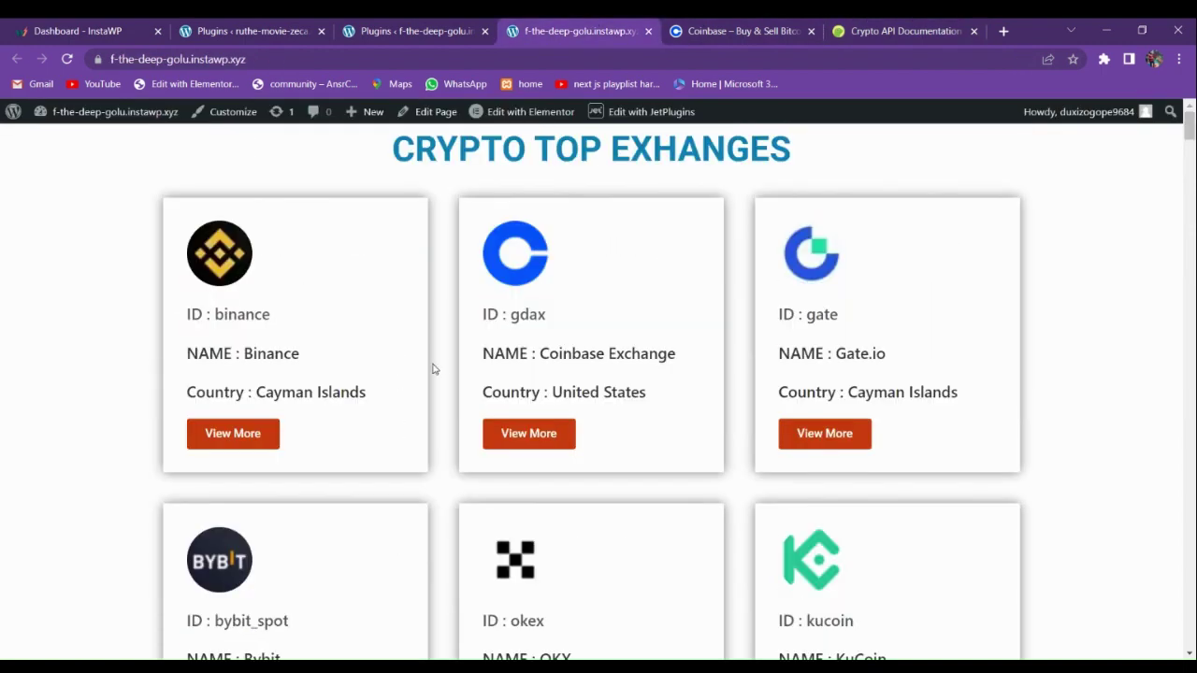
left_click(739, 31)
left_click(811, 31)
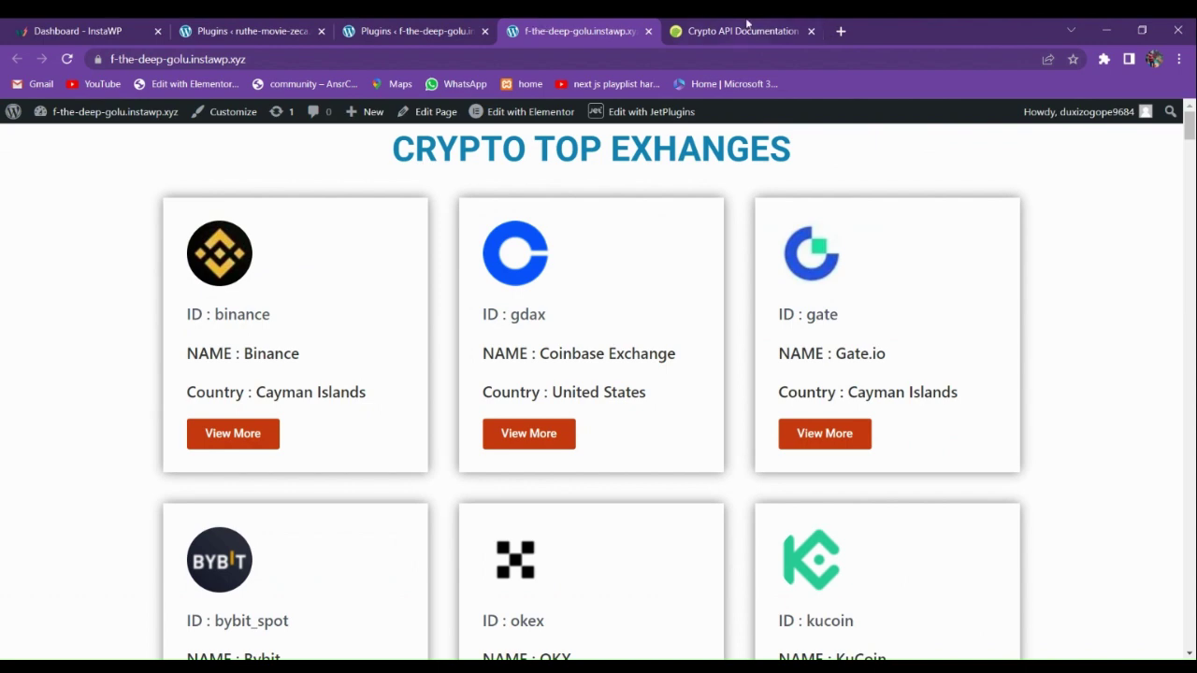
- Go to the ruthe-movie-zeca site's WordPress admin and open the JetEngine dashboard
left_click(426, 31)
left_click(211, 30)
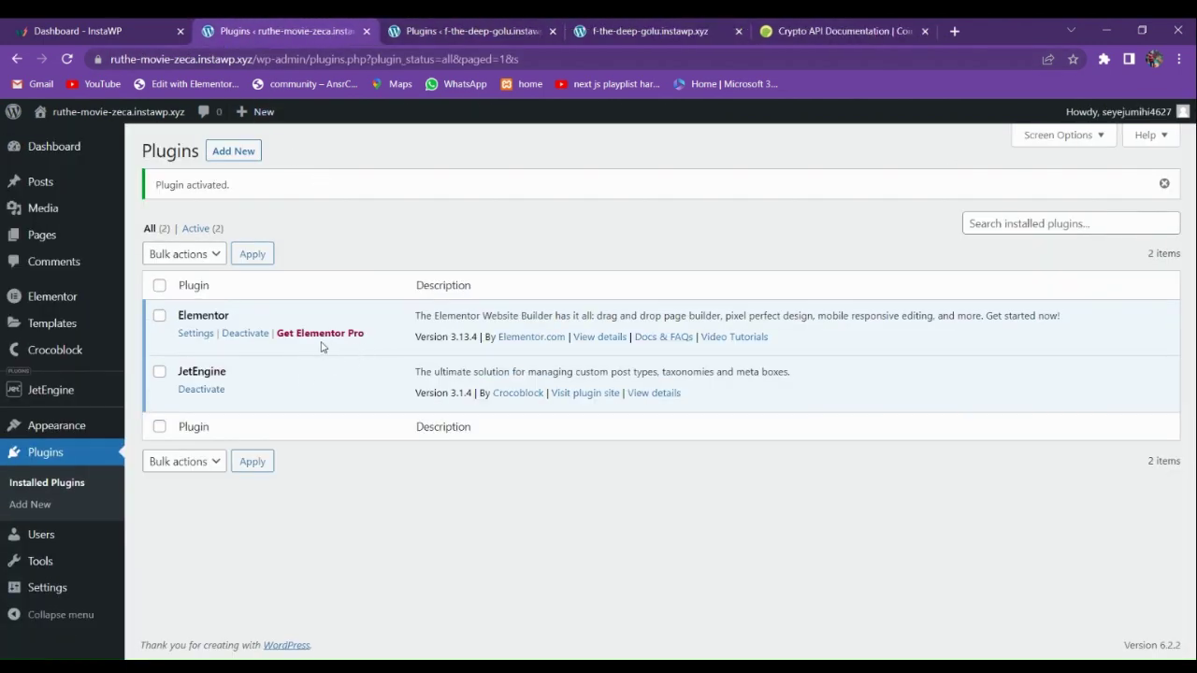
left_click(99, 27)
left_click(239, 25)
mouse_move(54, 400)
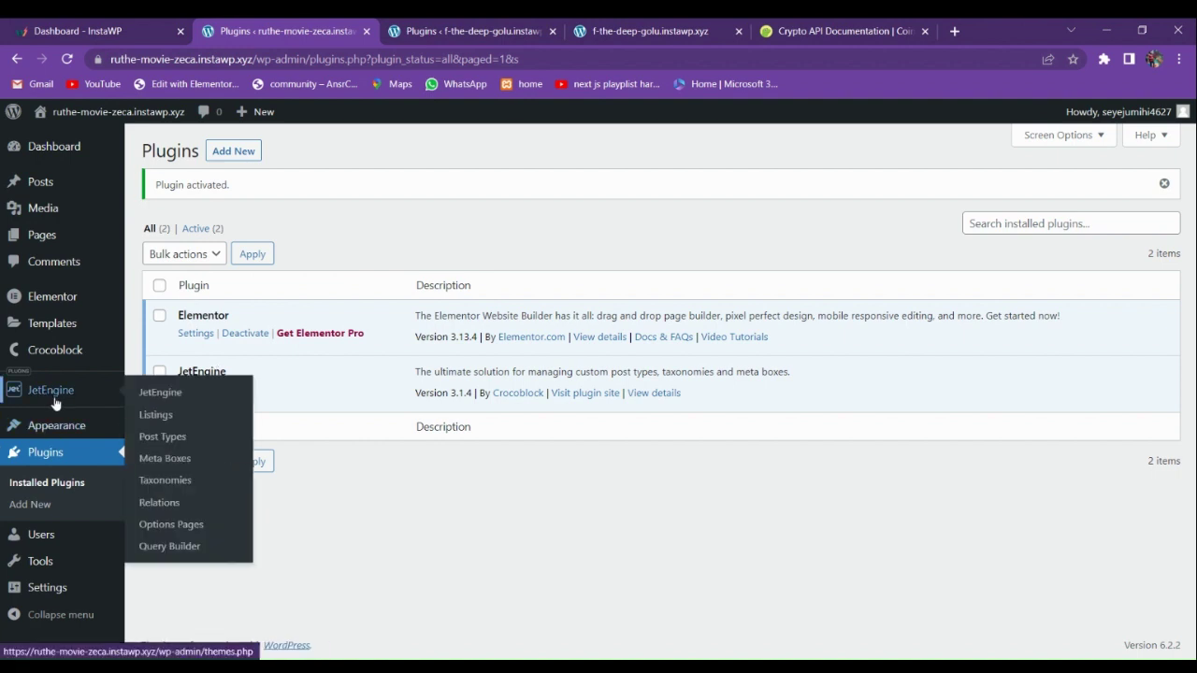
left_click(134, 396)
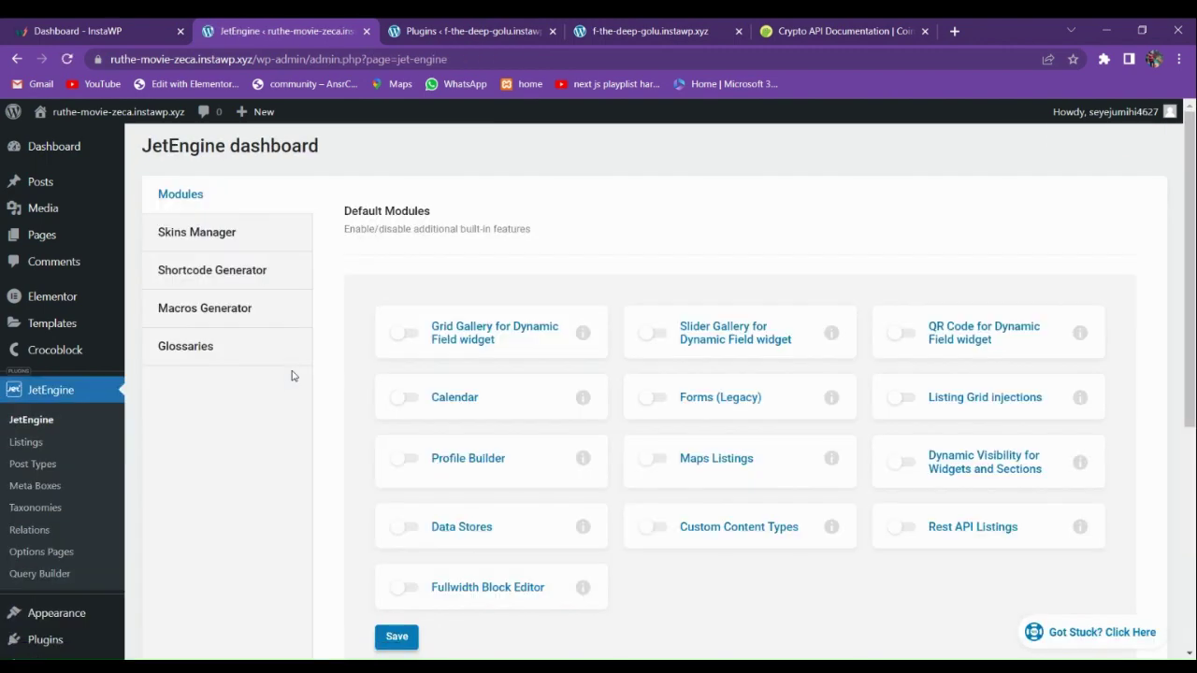
- Enable the Rest API Listings module in JetEngine and save the module settings
scroll(636, 364, "down", 3)
scroll(842, 393, "up", 1)
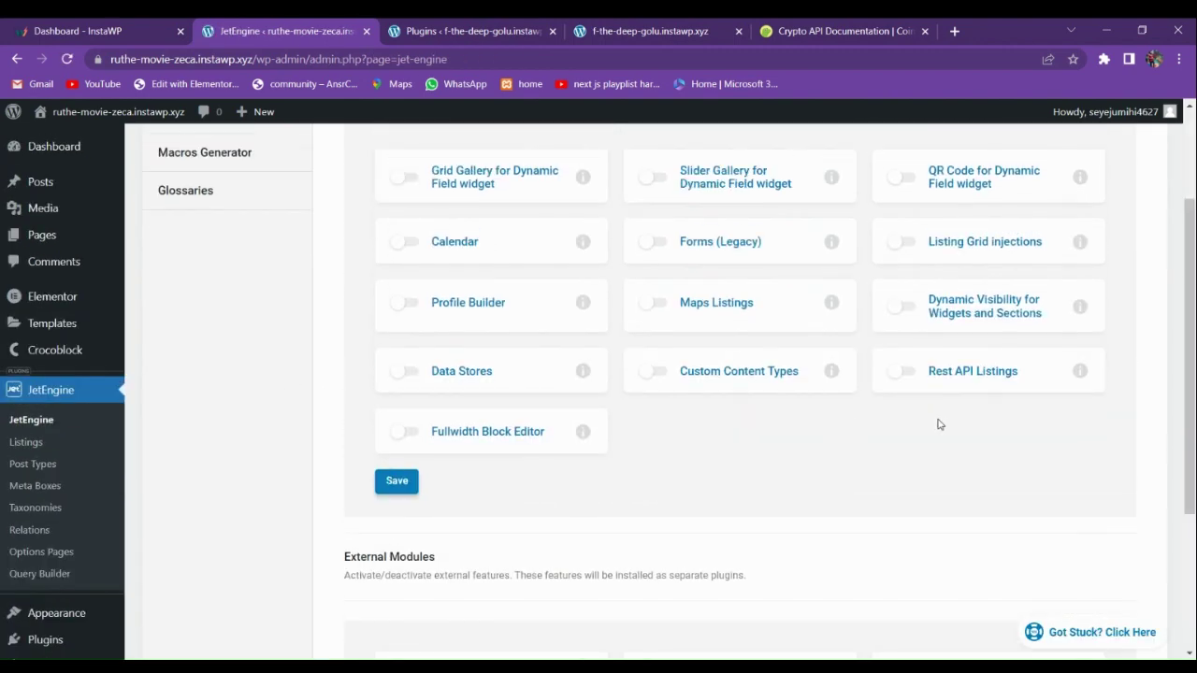
left_click(901, 371)
left_click(412, 491)
scroll(254, 473, "up", 2)
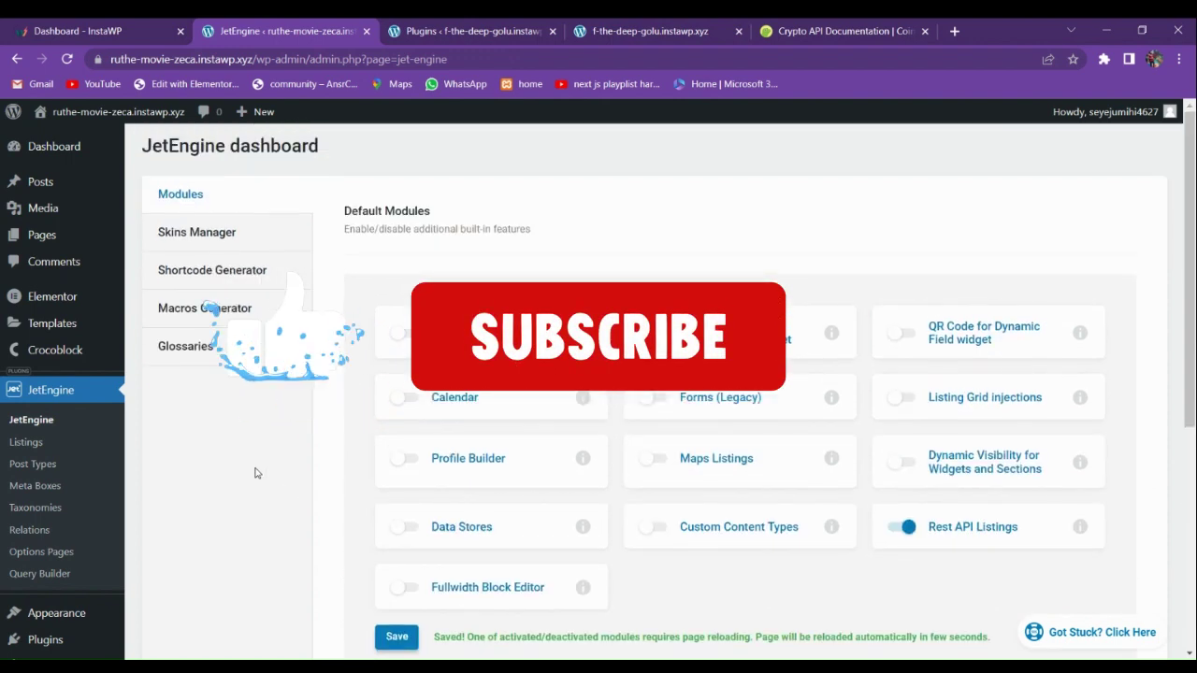
scroll(254, 472, "down", 2)
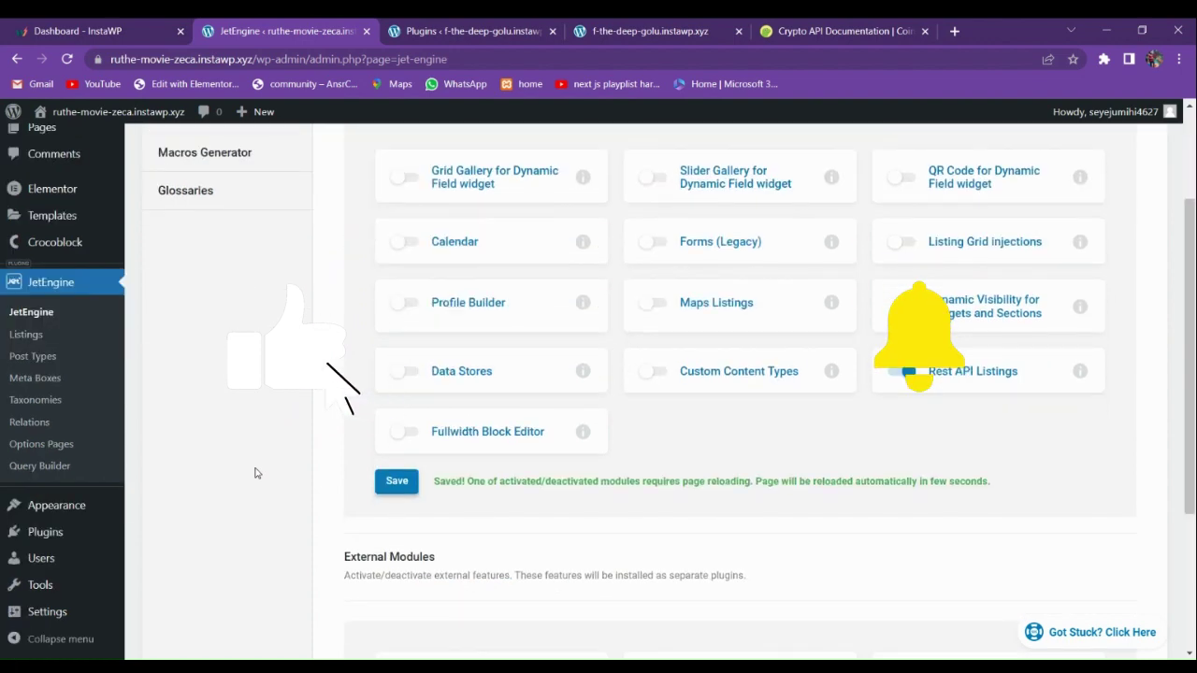
scroll(255, 472, "up", 2)
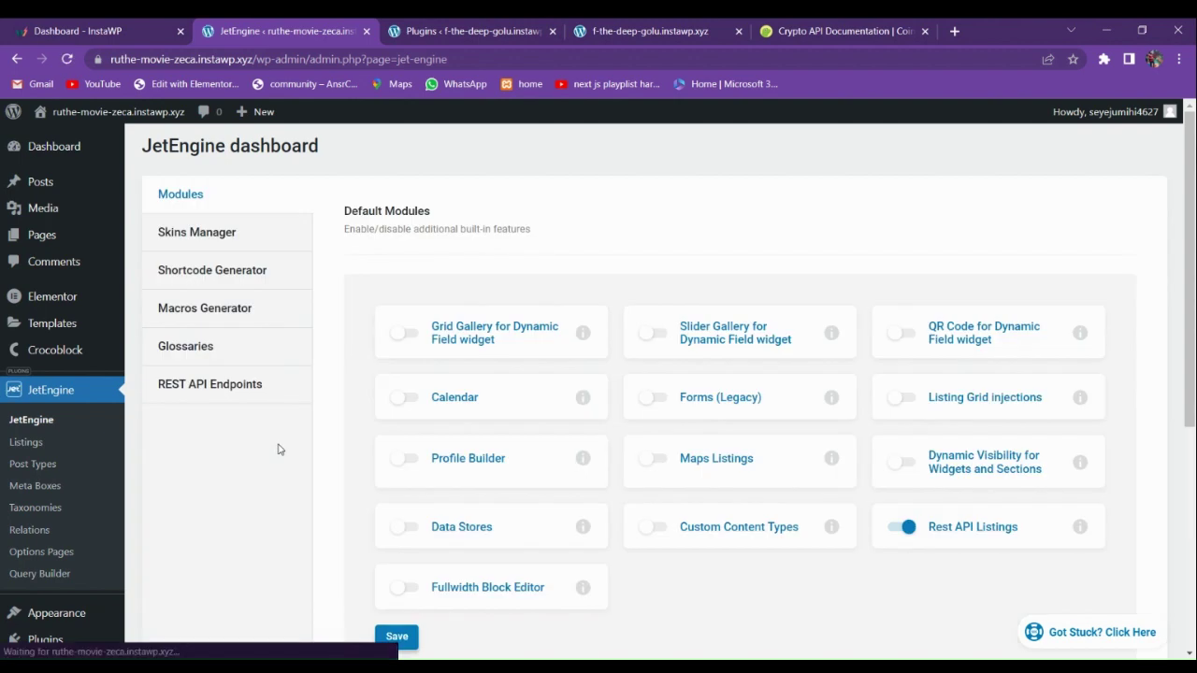
- Add a new REST API endpoint in JetEngine and name it "exchanges"
left_click(229, 385)
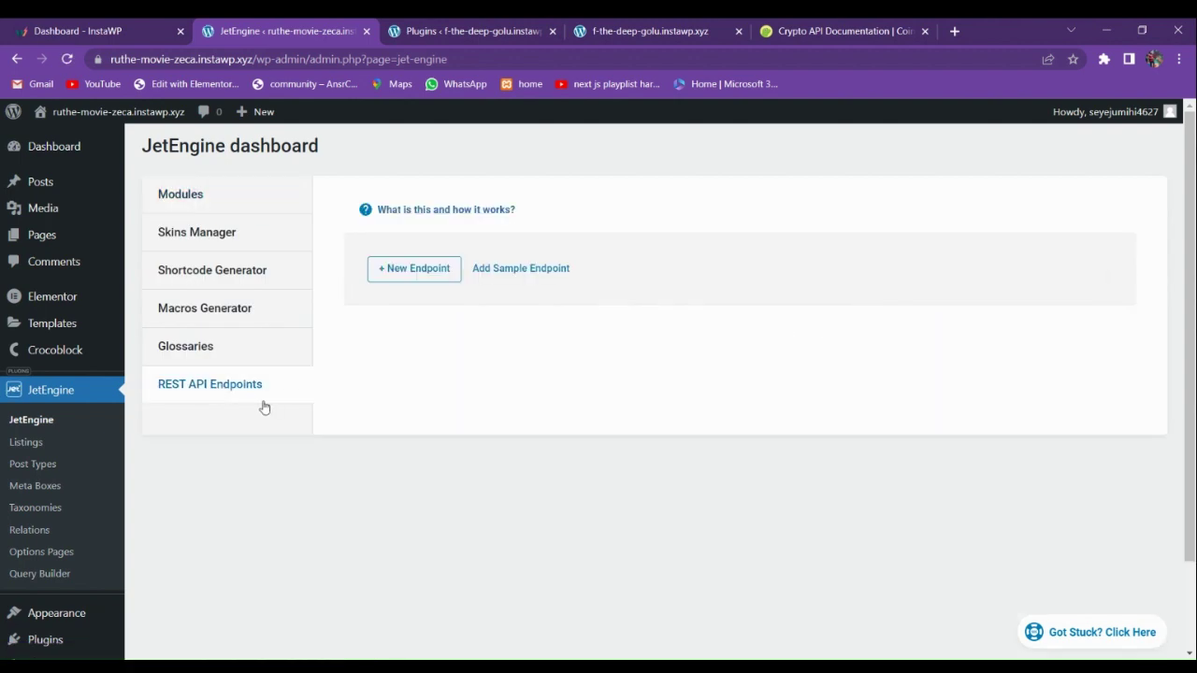
left_click(416, 277)
left_click(810, 325)
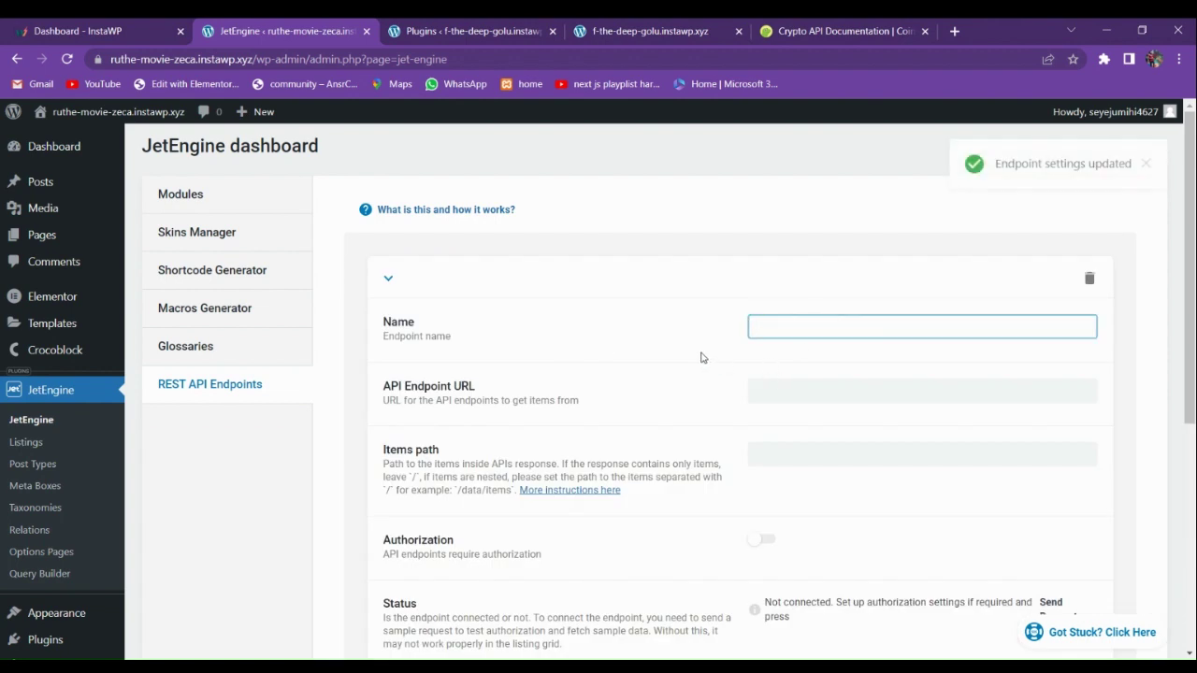
type("exchanges")
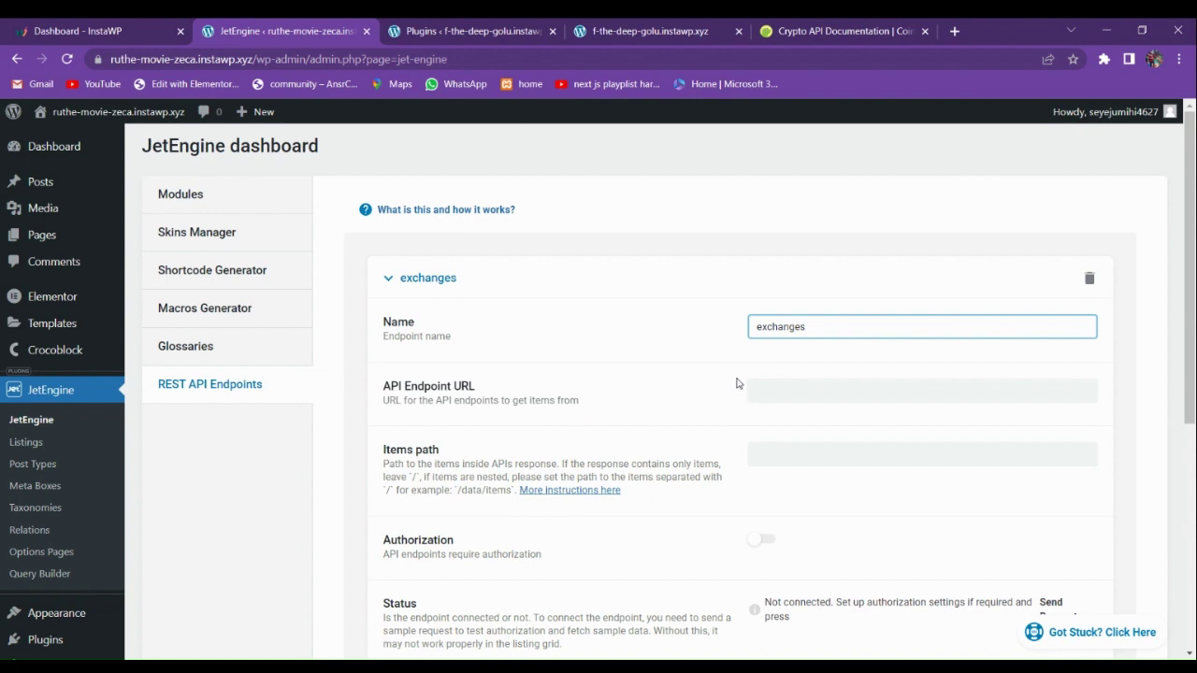
- Switch to the CoinGecko API documentation and copy the request URL of the /exchanges call
left_click(795, 31)
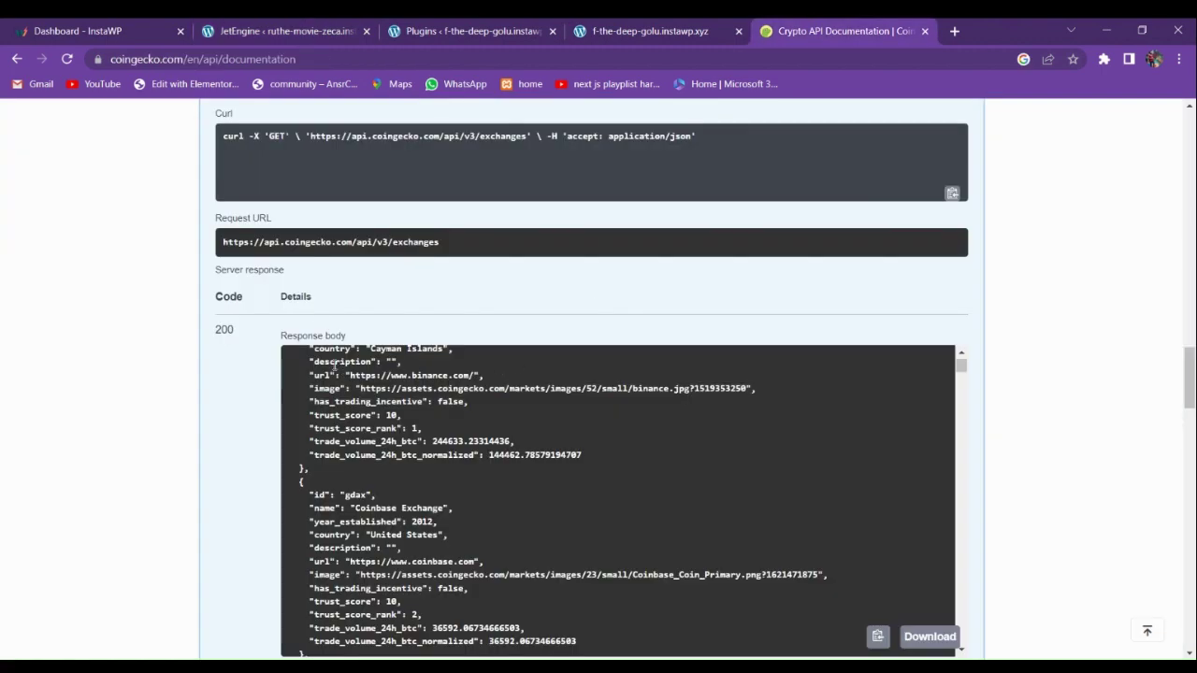
scroll(338, 372, "up", 6)
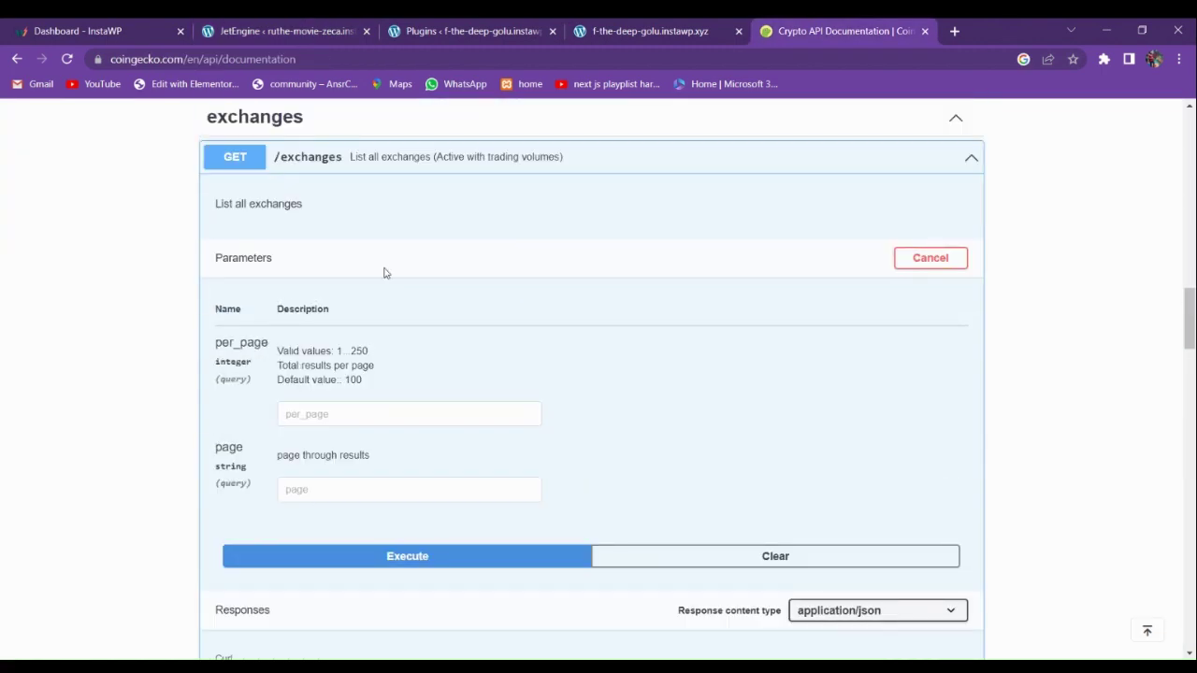
scroll(358, 321, "up", 2)
scroll(406, 346, "up", 2)
scroll(393, 361, "down", 3)
scroll(387, 365, "down", 5)
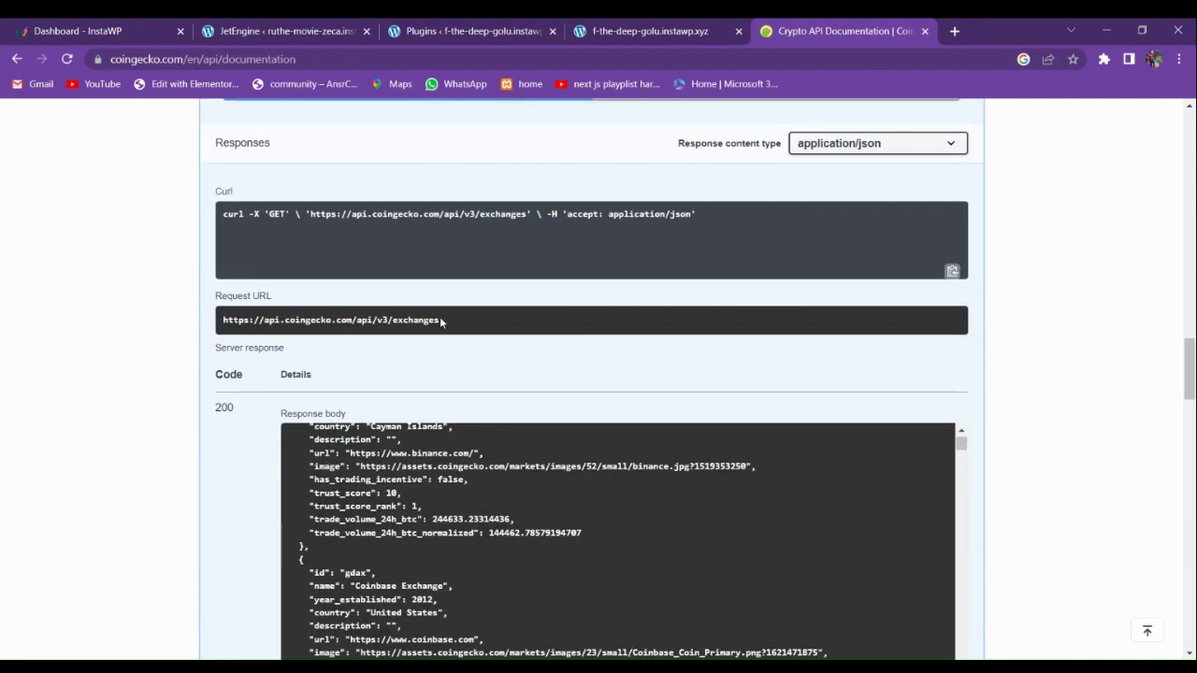
left_click_drag(440, 321, 212, 339)
key("ctrl+c")
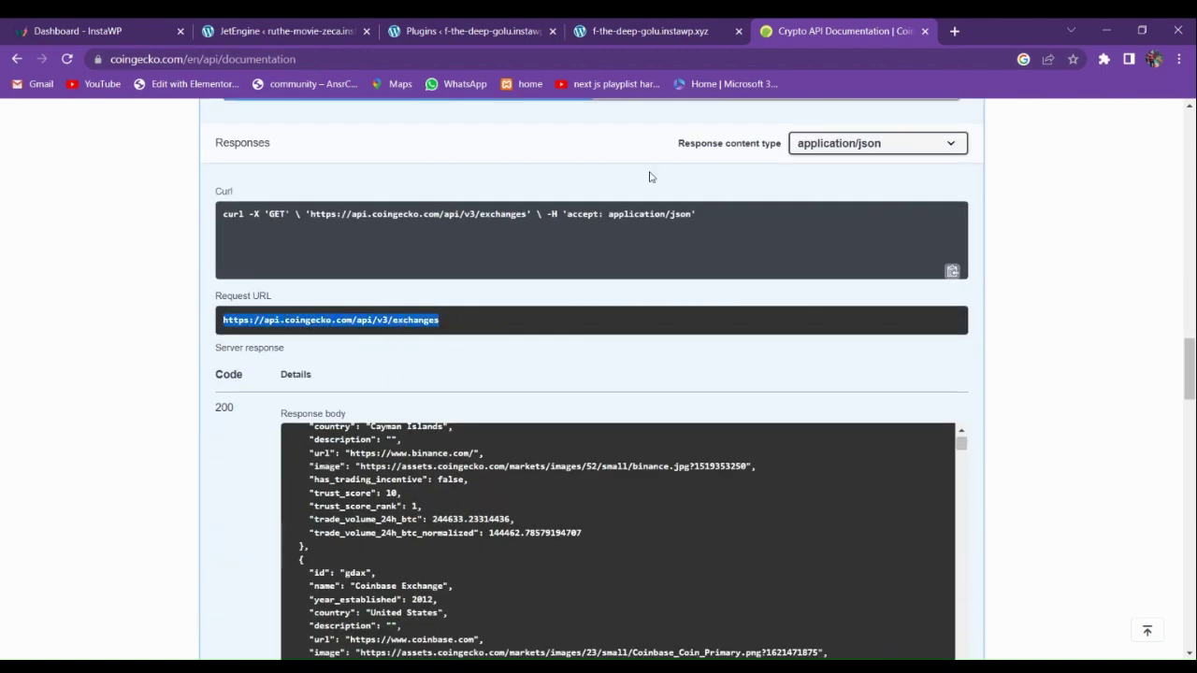
left_click(650, 31)
left_click(535, 28)
left_click(327, 28)
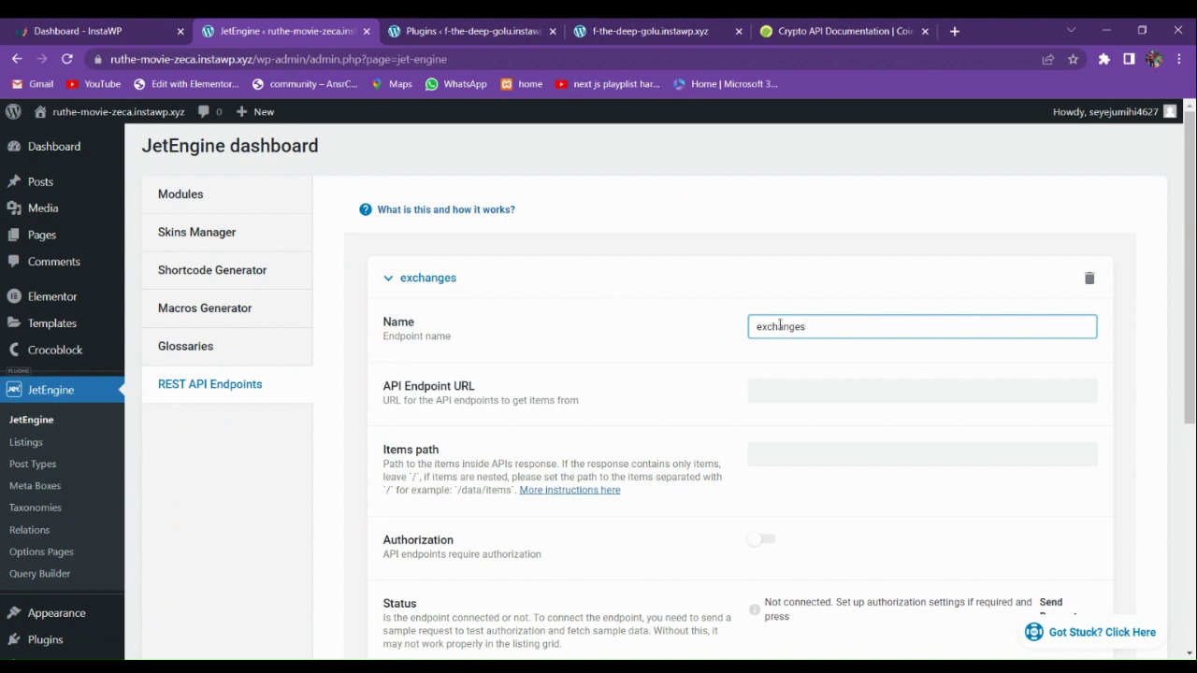
left_click(783, 381)
key("ctrl+v")
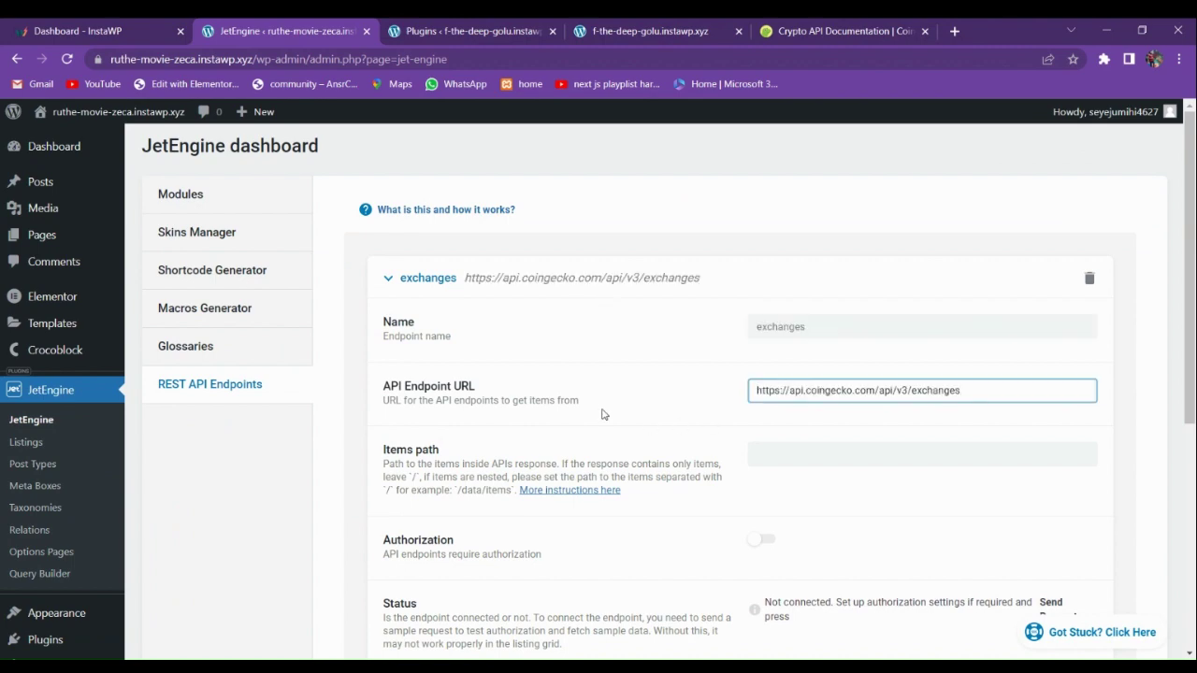
- Enable authorization for the exchanges endpoint and set the authorization type to Custom Header
scroll(608, 370, "down", 3)
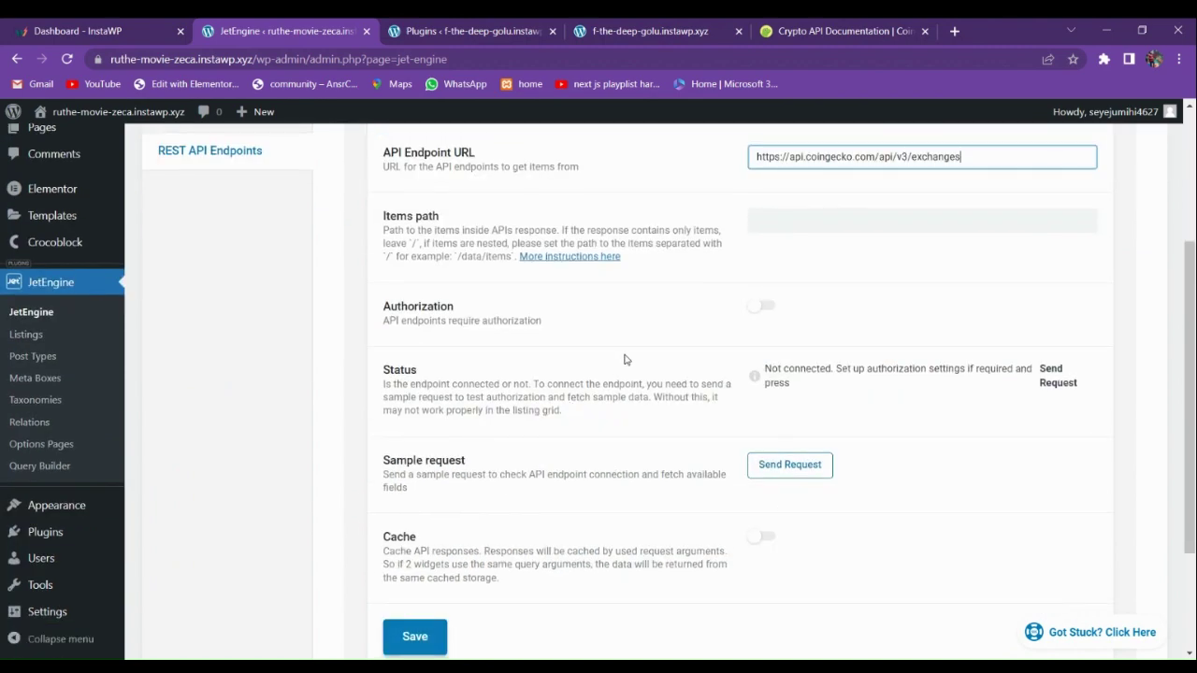
scroll(623, 356, "up", 2)
scroll(496, 412, "down", 1)
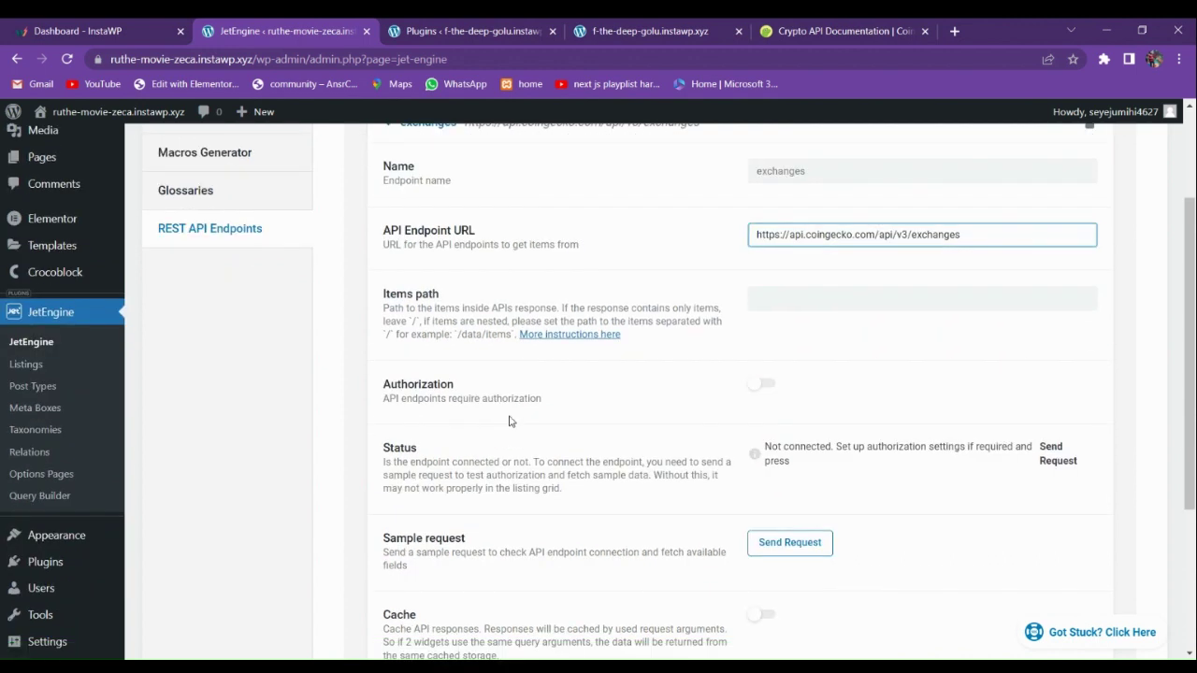
left_click(760, 384)
scroll(683, 425, "down", 1)
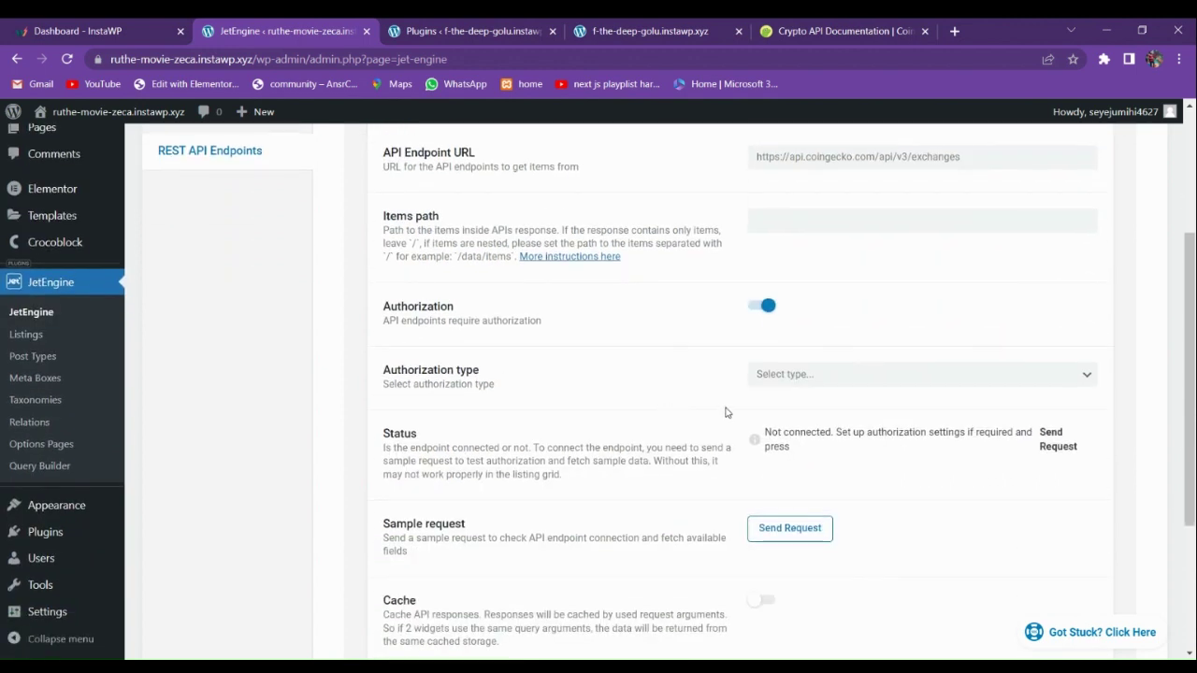
left_click(785, 377)
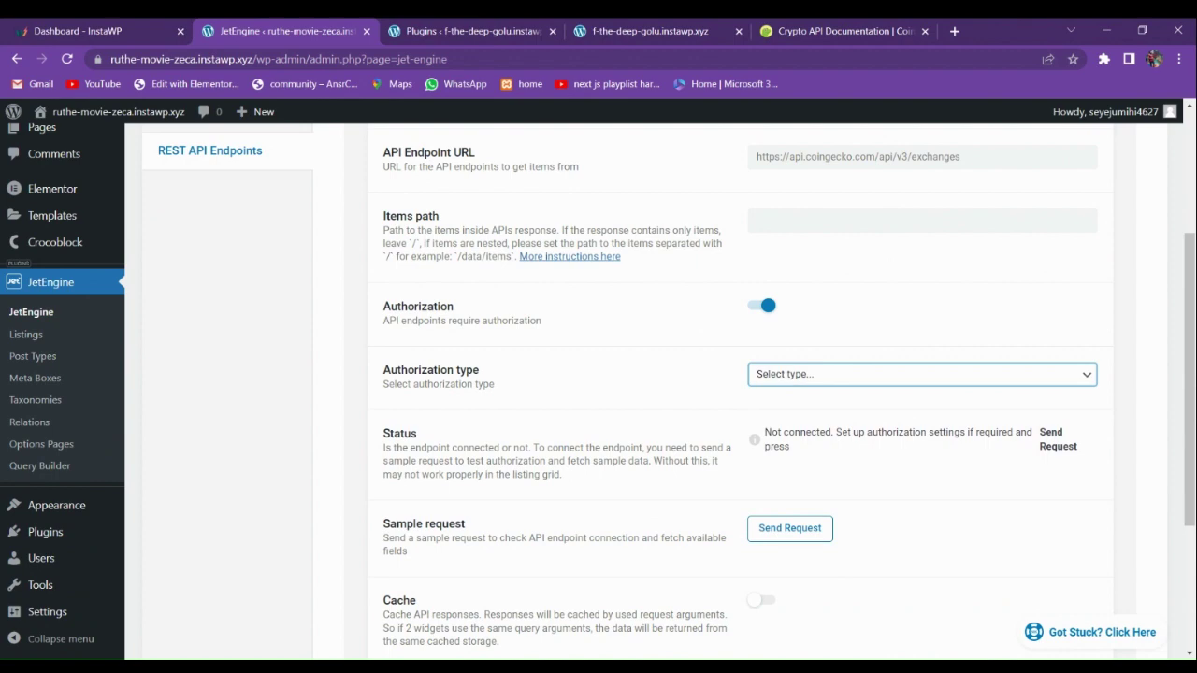
left_click(784, 433)
- Take the first response header's name from the CoinGecko documentation and set the endpoint's header name to "cache-control"
left_click(836, 28)
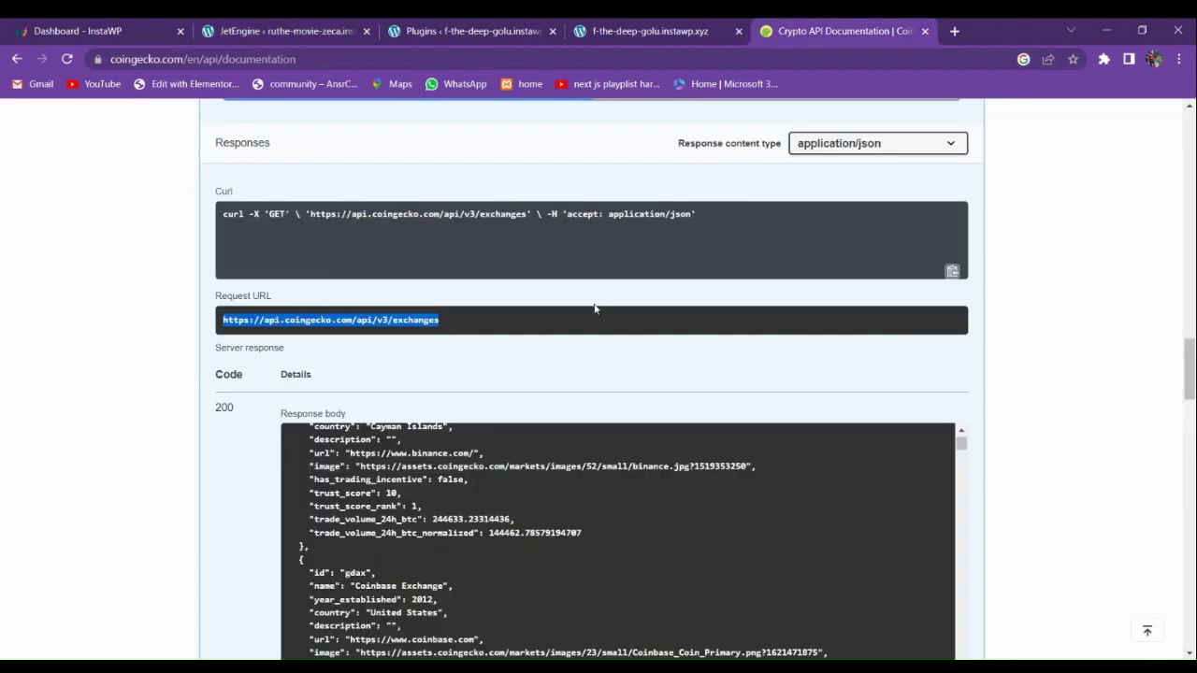
left_click(266, 452)
scroll(248, 457, "down", 4)
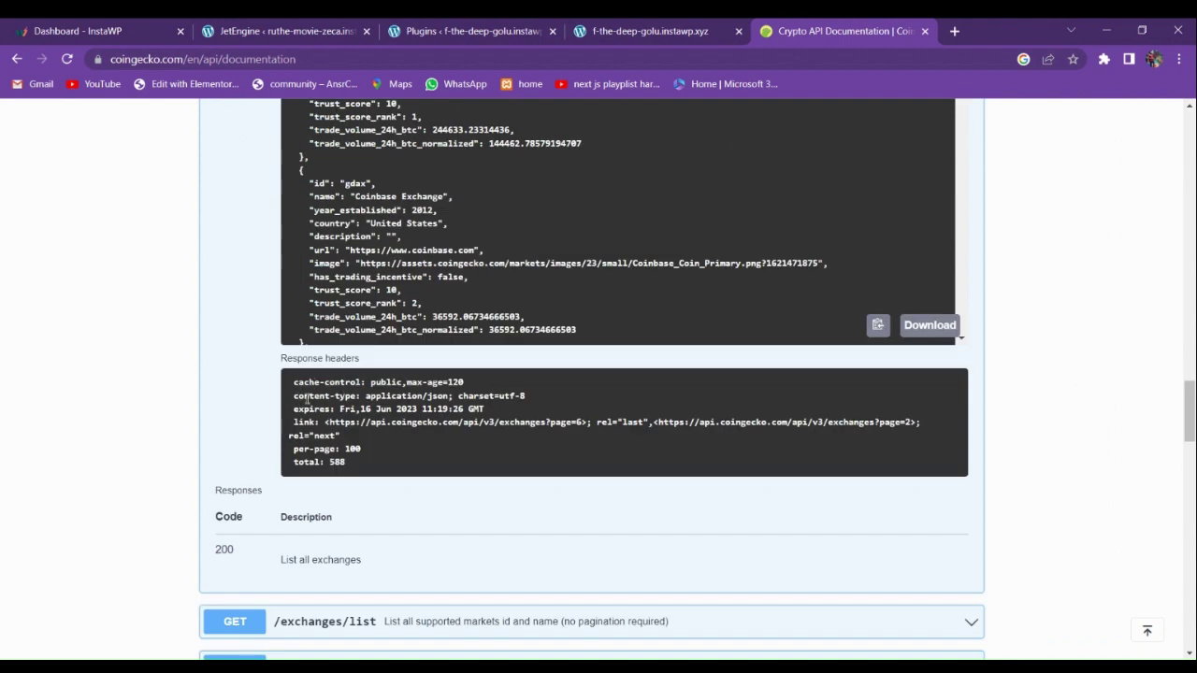
left_click_drag(296, 386, 353, 379)
left_click(623, 41)
left_click(280, 31)
left_click(789, 435)
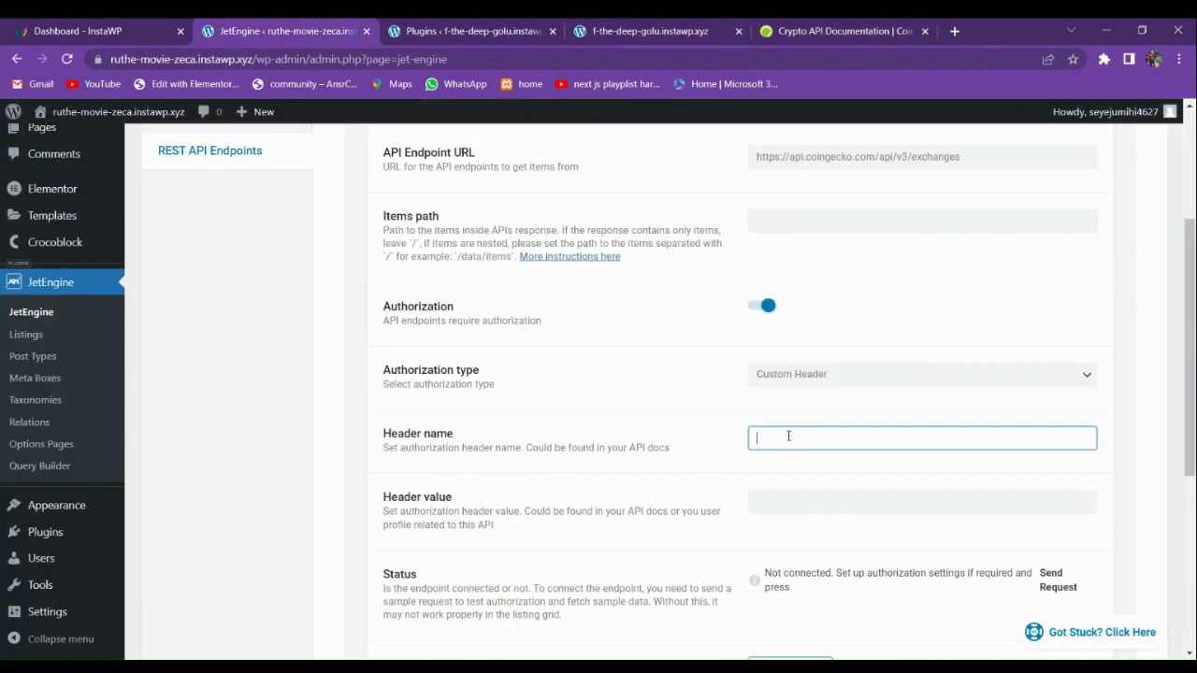
type("cache-control")
- Copy the cache-control value from the CoinGecko response headers and set the endpoint's header value to "public,max-age=120"
left_click(854, 28)
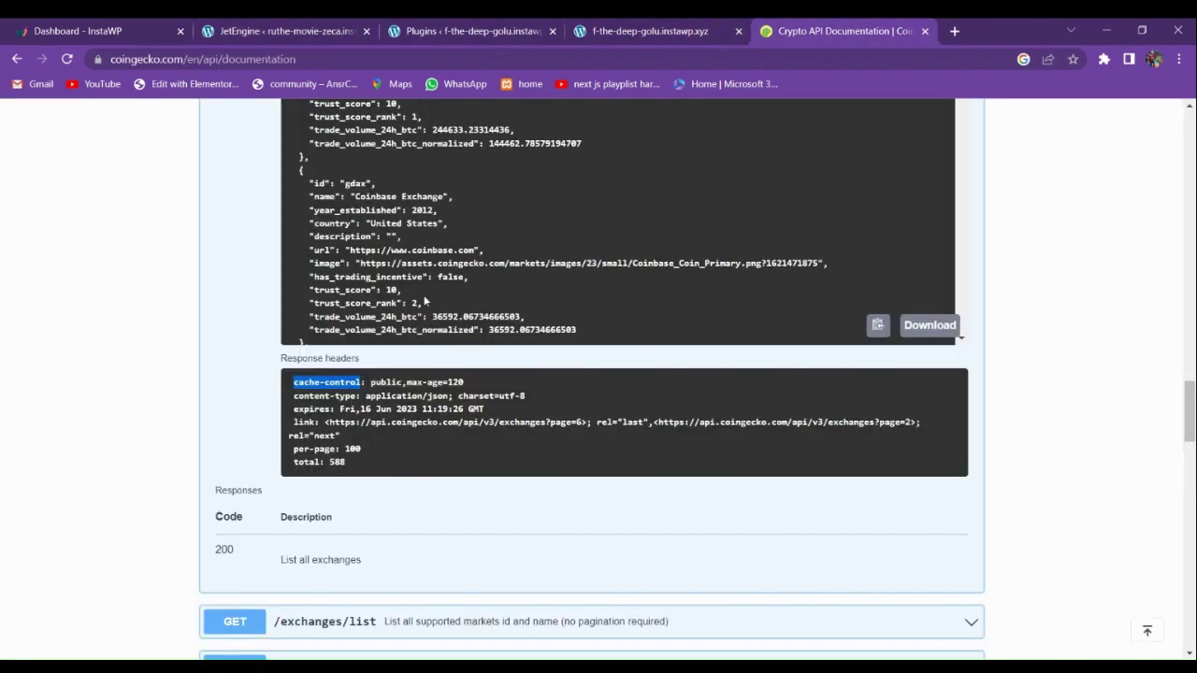
left_click(375, 385)
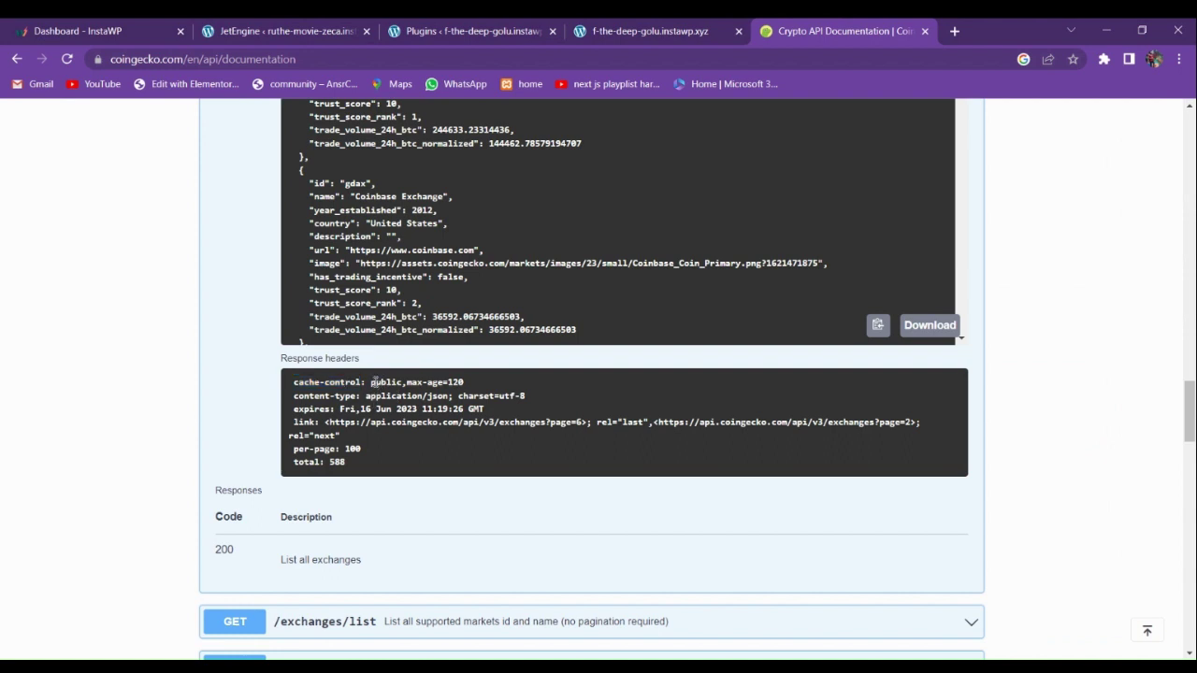
left_click_drag(371, 382, 454, 383)
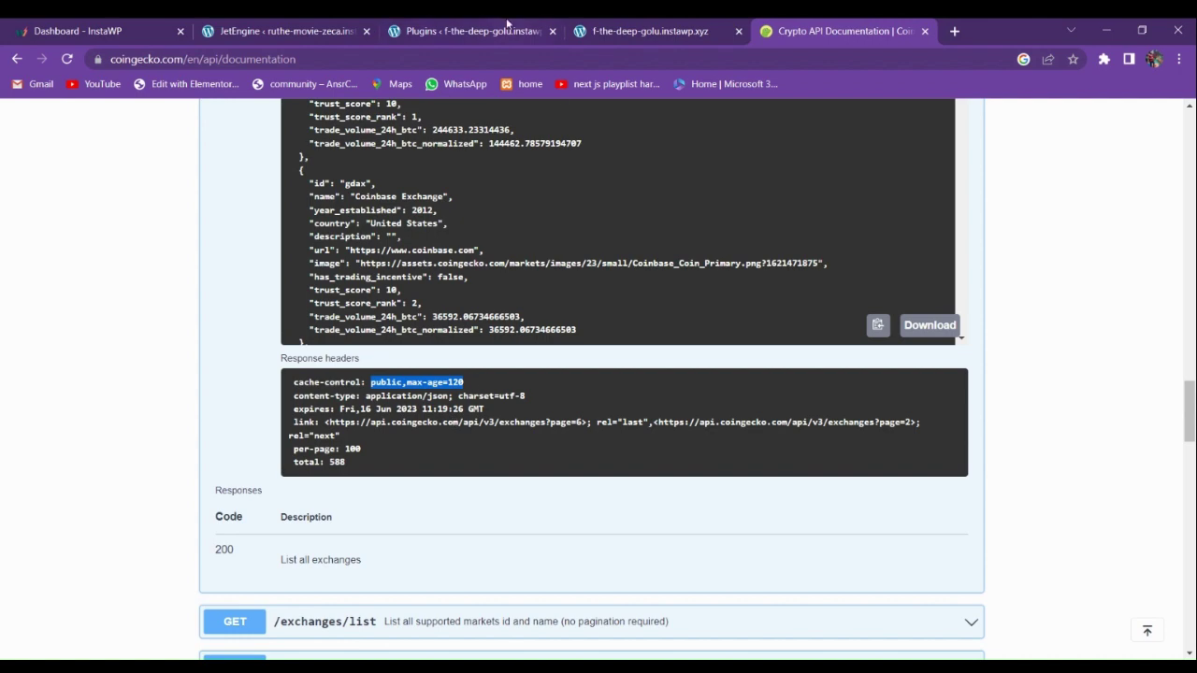
left_click(506, 28)
left_click(346, 30)
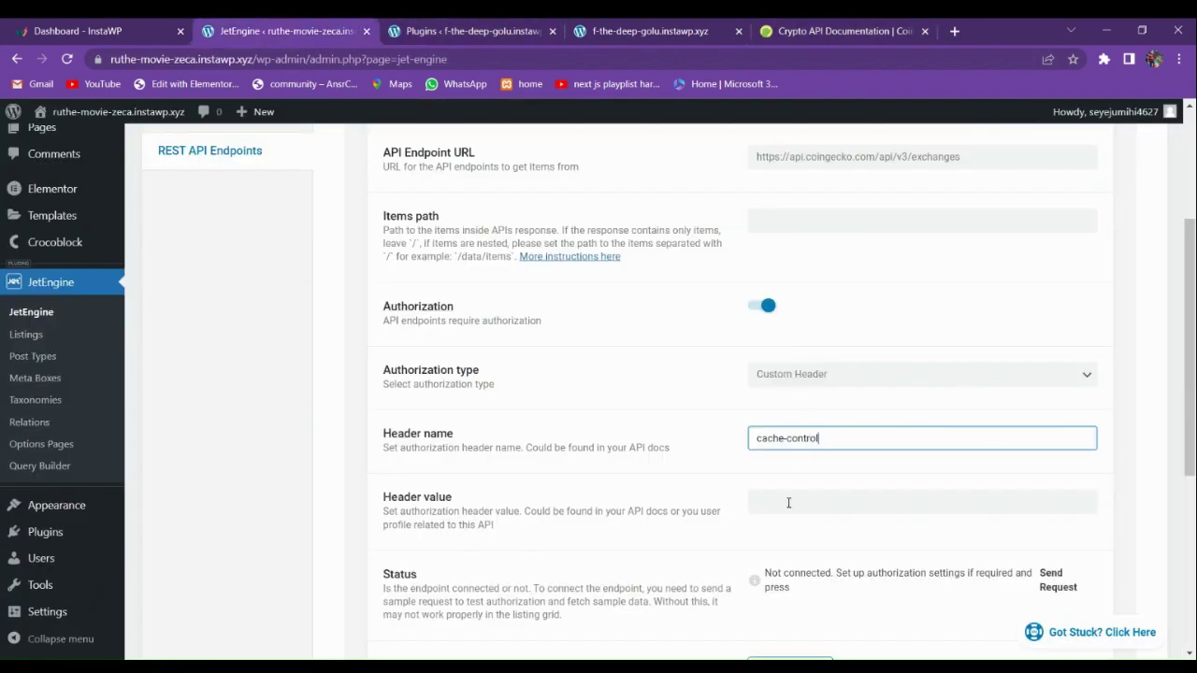
scroll(788, 504, "down", 1)
left_click(783, 426)
type("public,max-age=120")
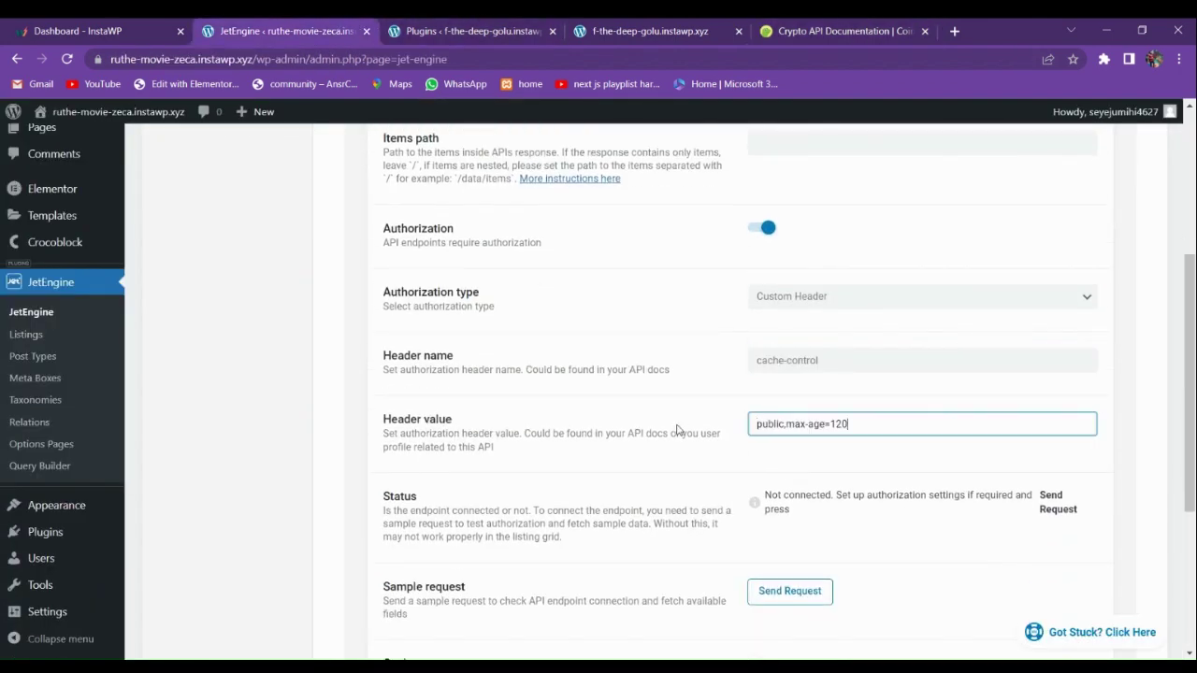
- Send a sample request for the exchanges endpoint and save the endpoint settings
scroll(681, 428, "down", 2)
left_click(780, 430)
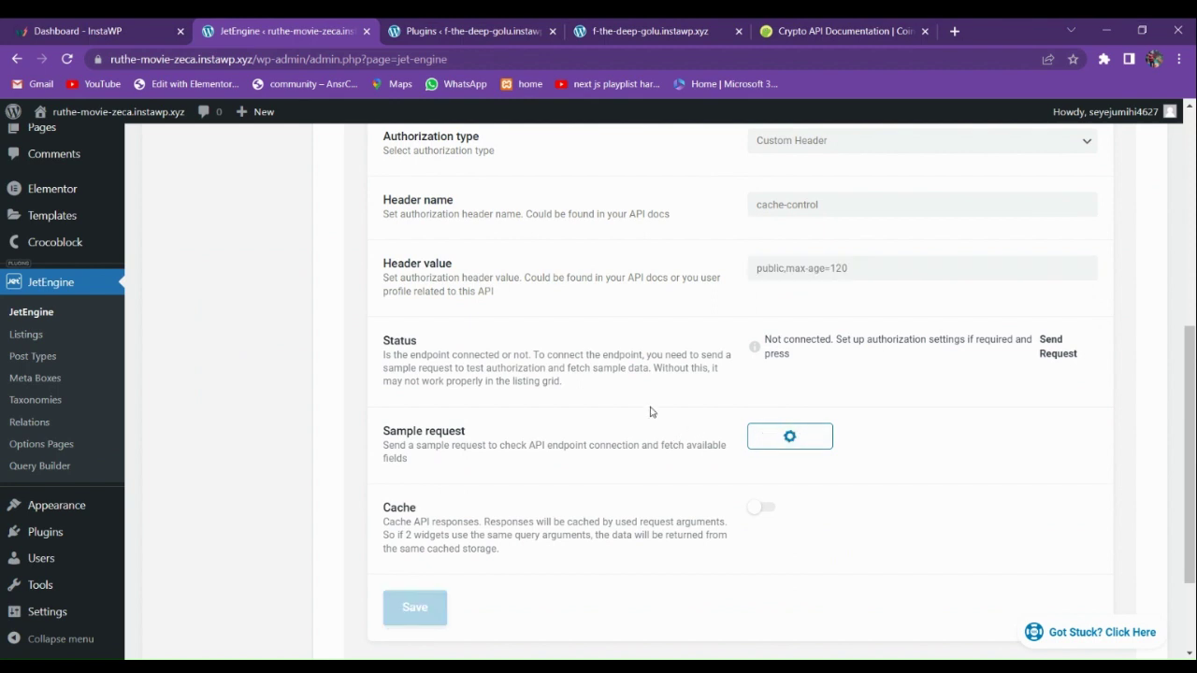
scroll(645, 409, "up", 1)
scroll(690, 354, "down", 2)
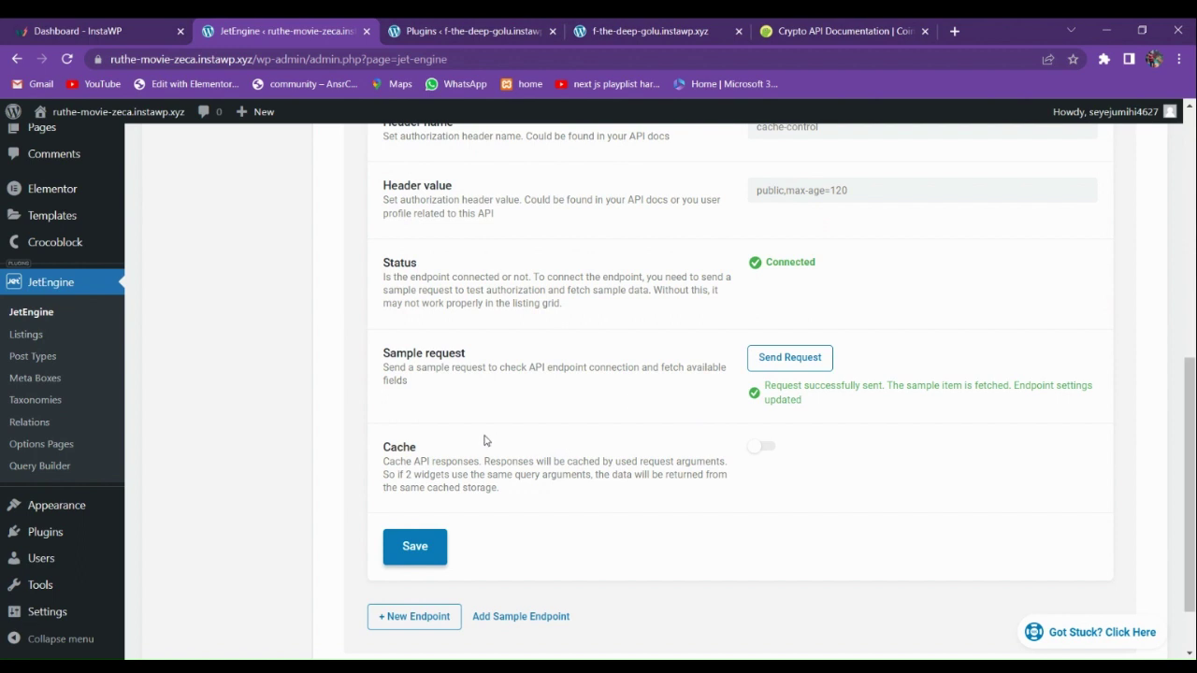
left_click(445, 550)
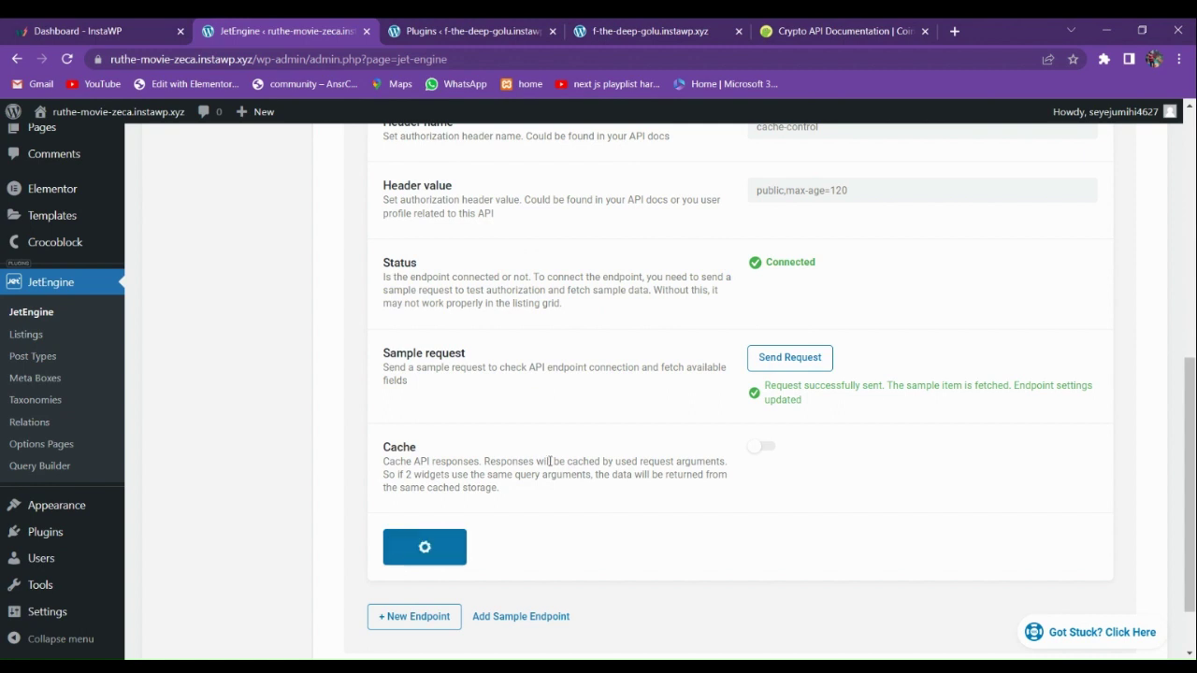
scroll(575, 437, "up", 2)
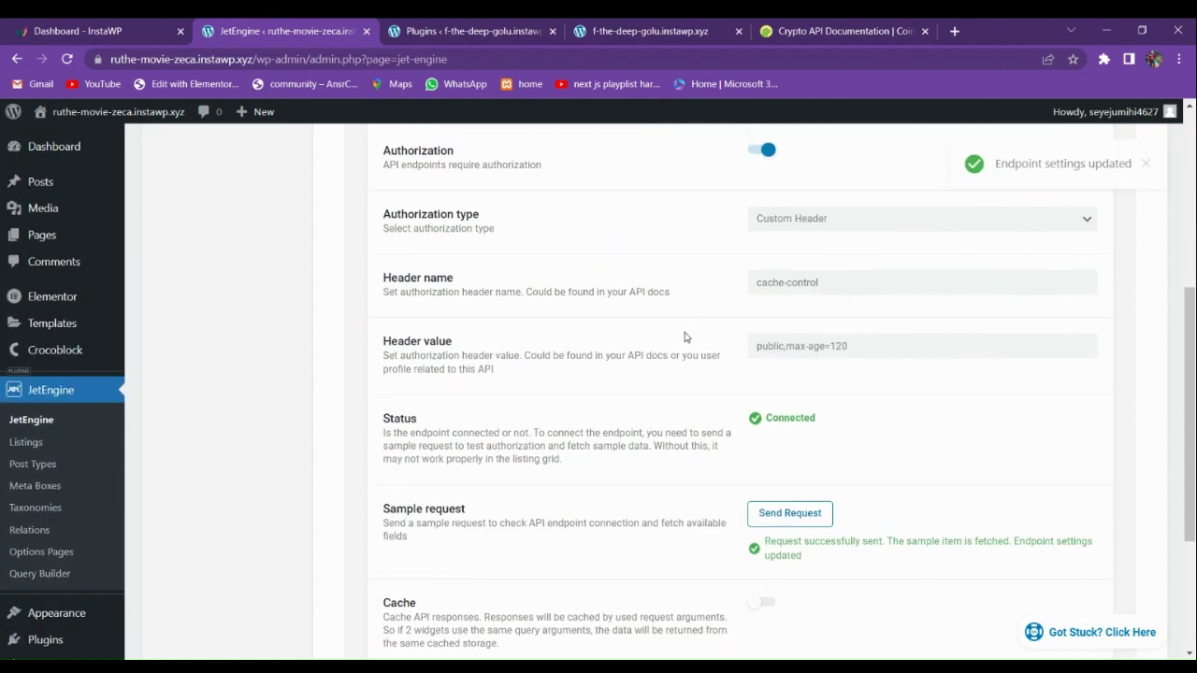
scroll(609, 348, "up", 5)
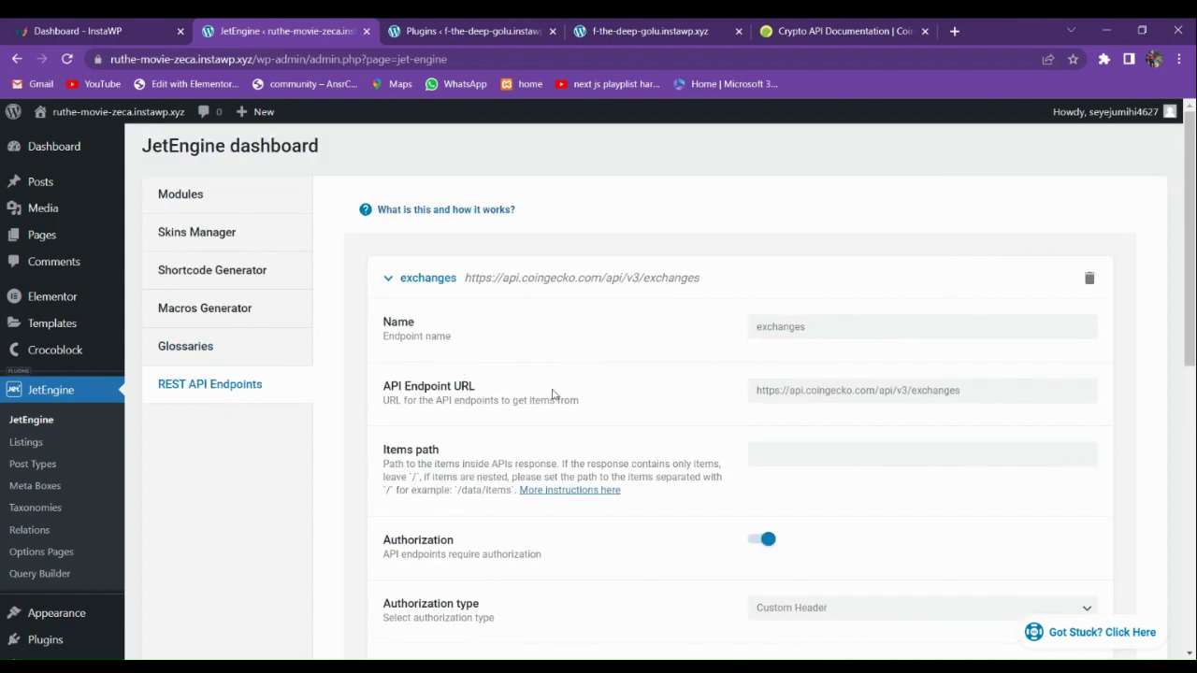
- Add a new query in the JetEngine Query Builder and name it "exchanges"
scroll(553, 396, "down", 4)
left_click(56, 465)
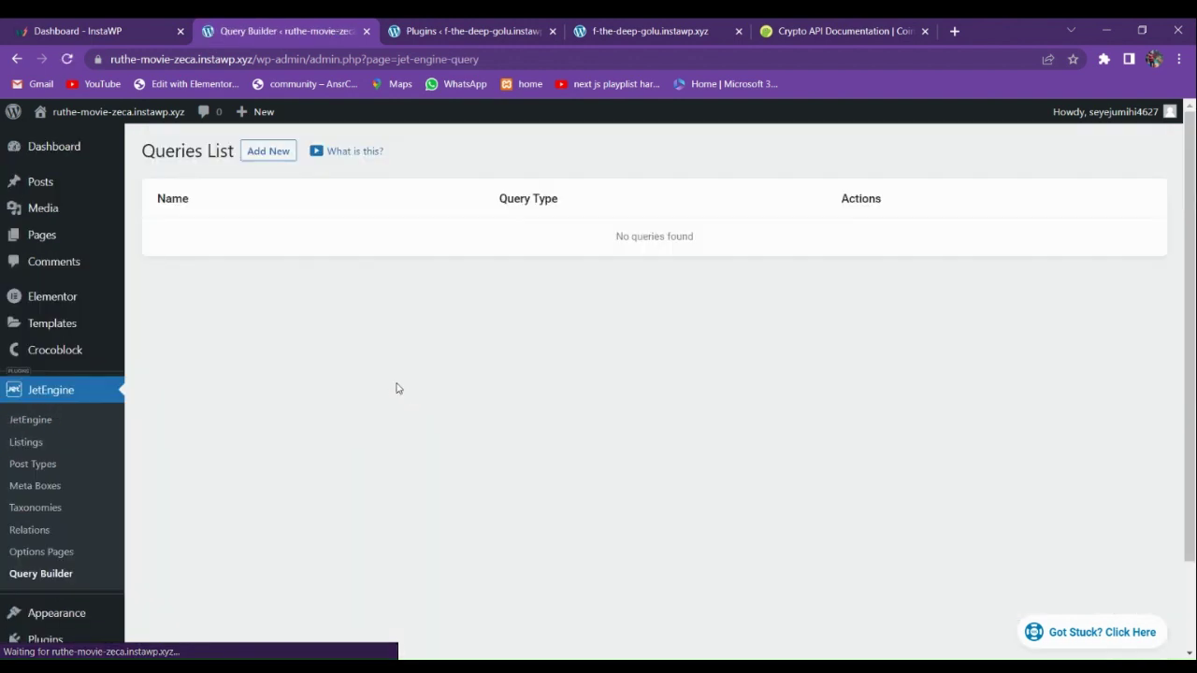
left_click(269, 155)
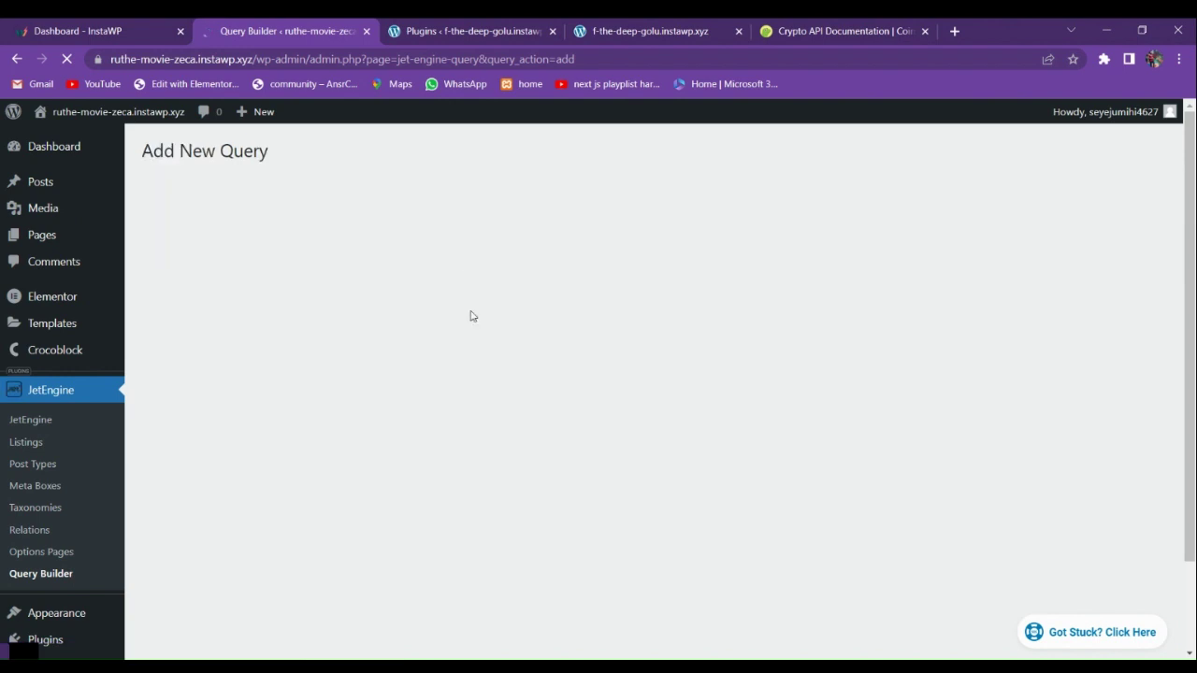
left_click(530, 259)
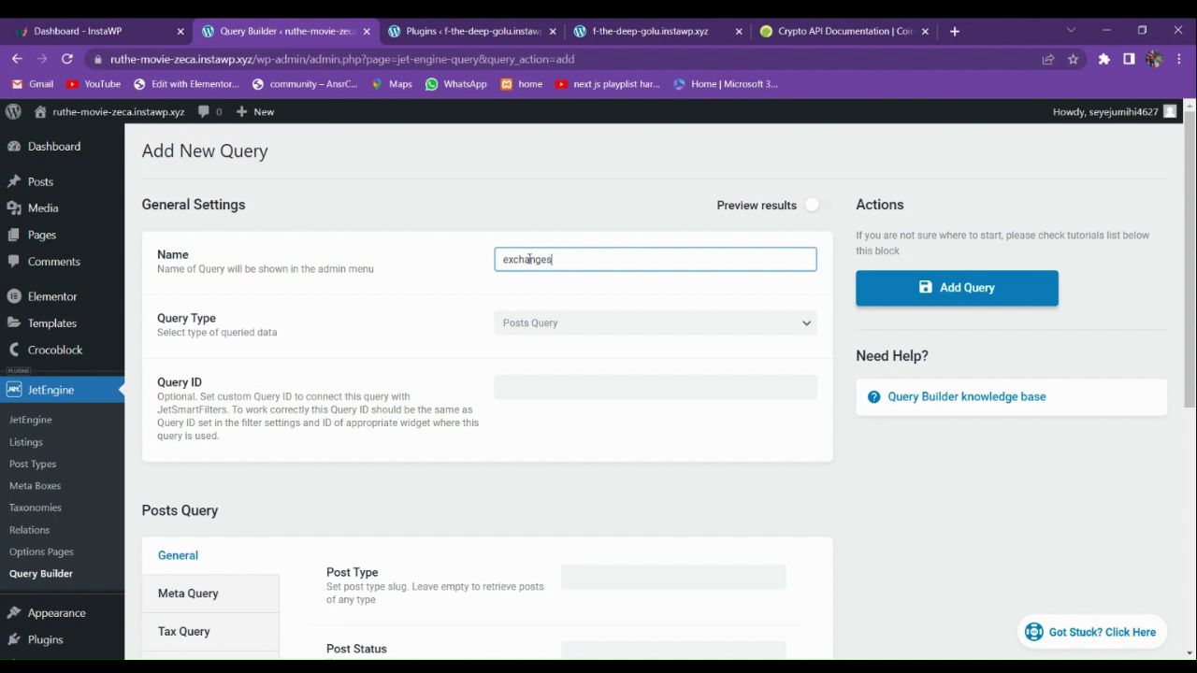
- Set the query type to REST API Query and select the exchanges endpoint as its source
left_click(566, 331)
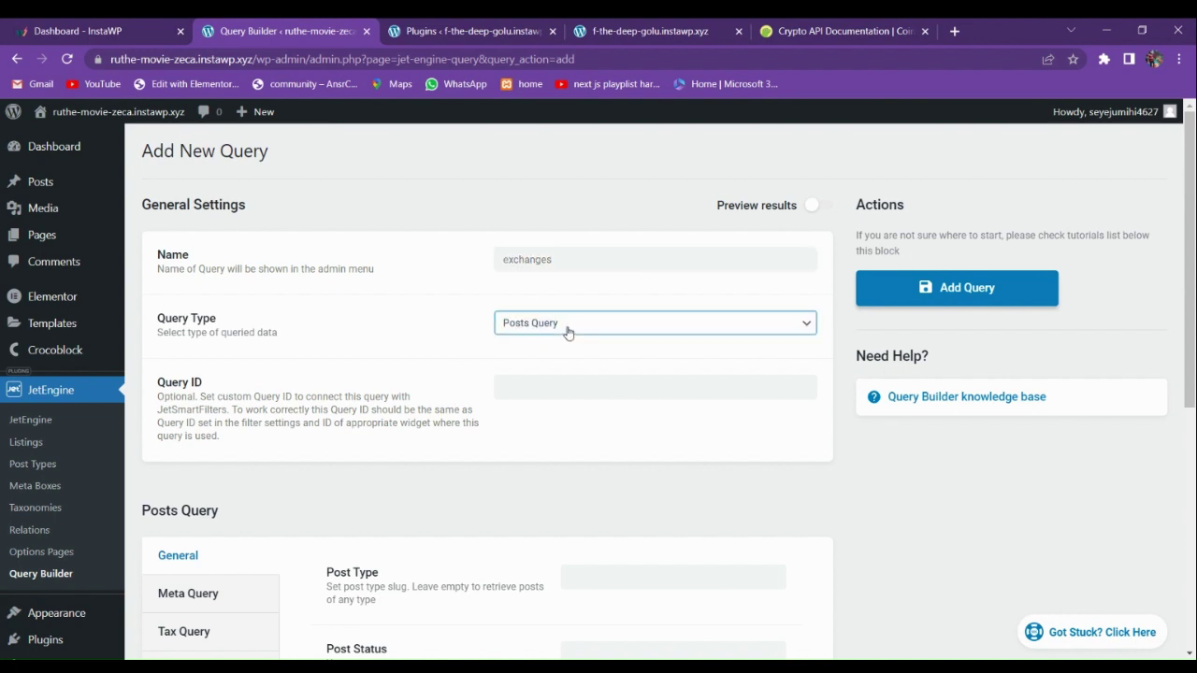
left_click(548, 433)
scroll(549, 433, "down", 2)
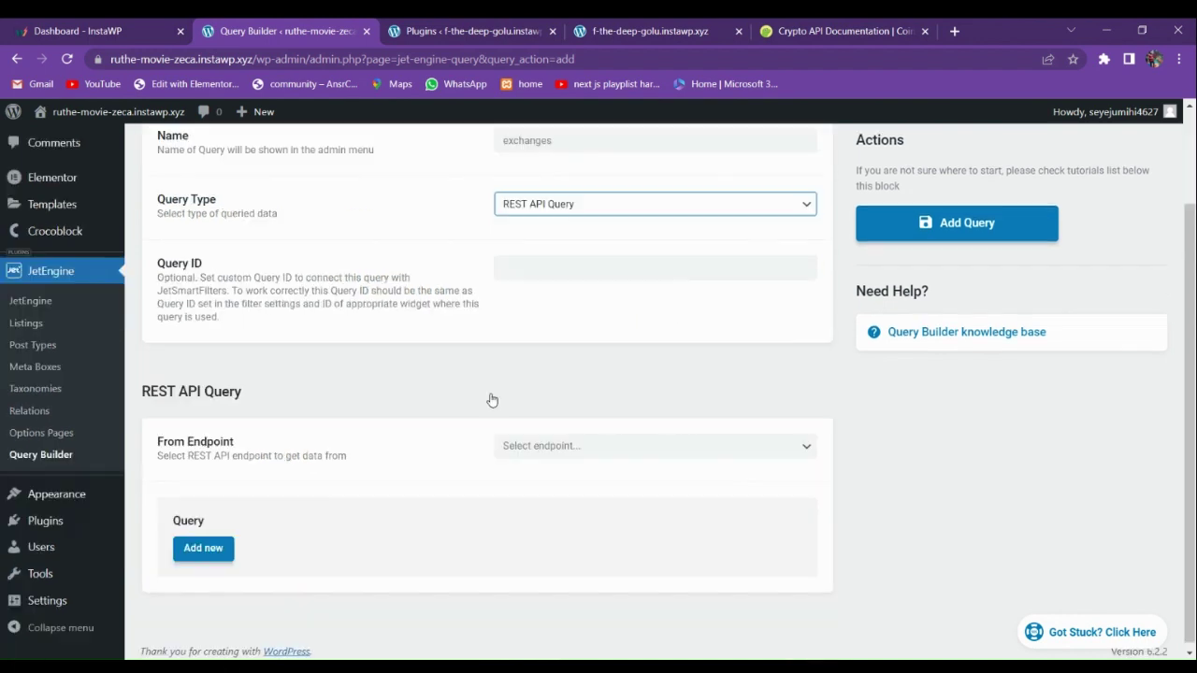
left_click(527, 475)
scroll(558, 404, "up", 2)
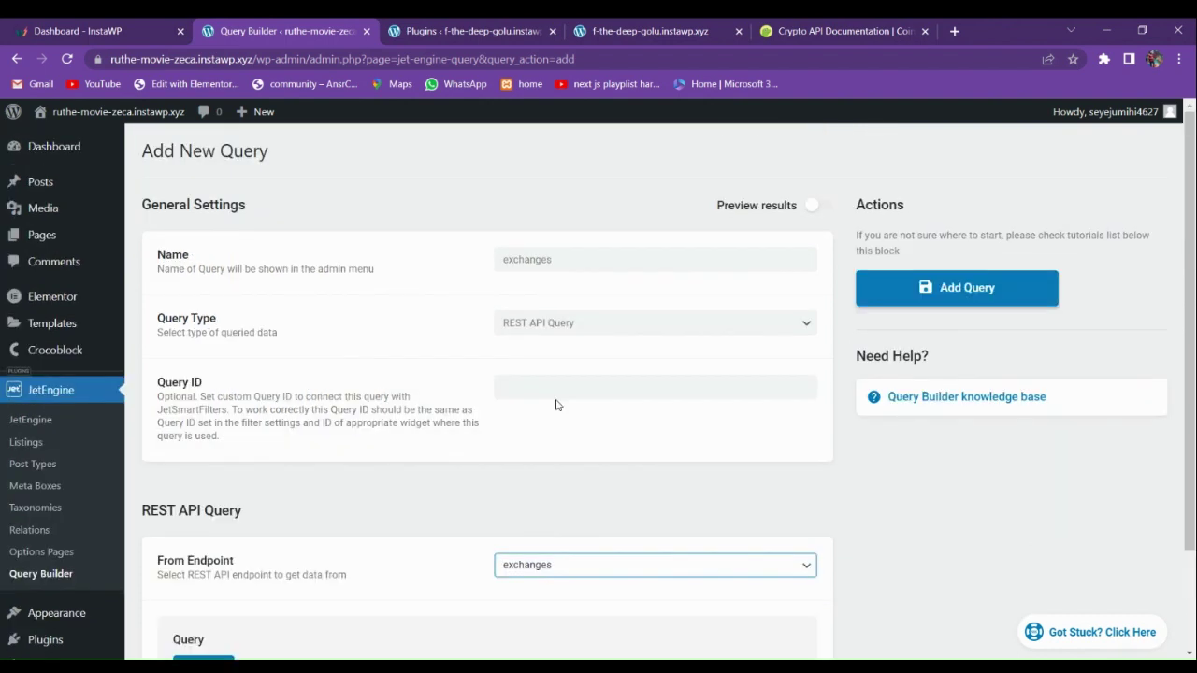
- Preview the query results and examine the exchange records and their fields
left_click(813, 207)
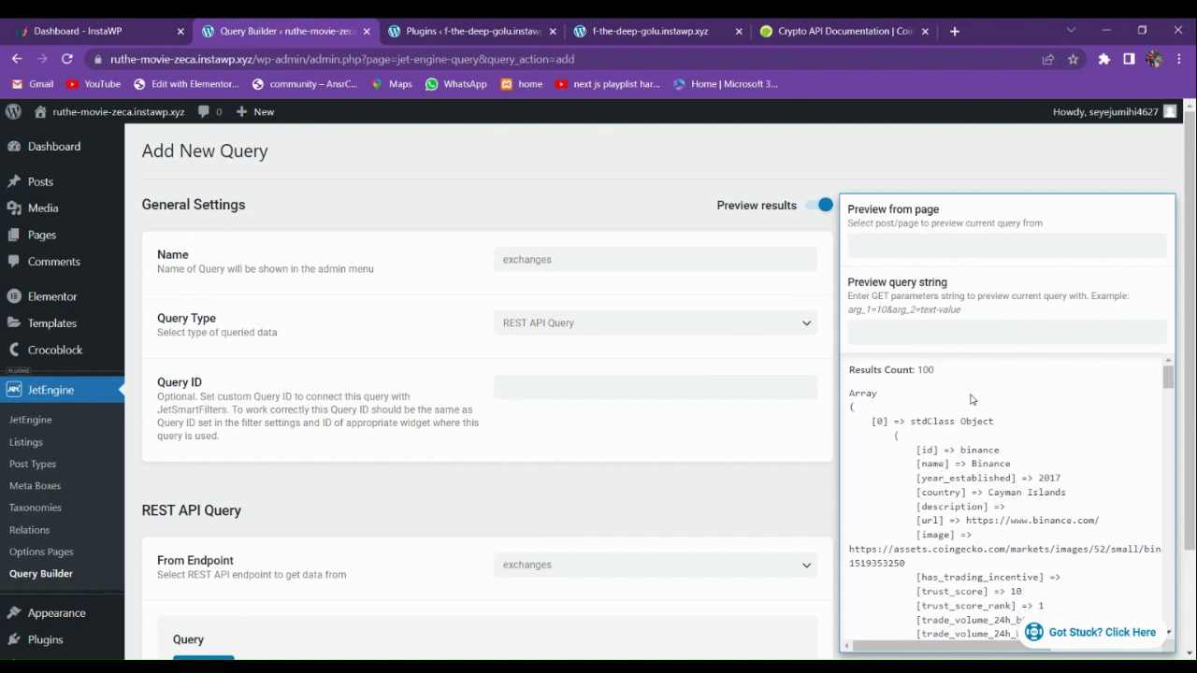
scroll(966, 502, "down", 1)
scroll(967, 503, "up", 1)
scroll(959, 496, "up", 1)
scroll(967, 533, "down", 5)
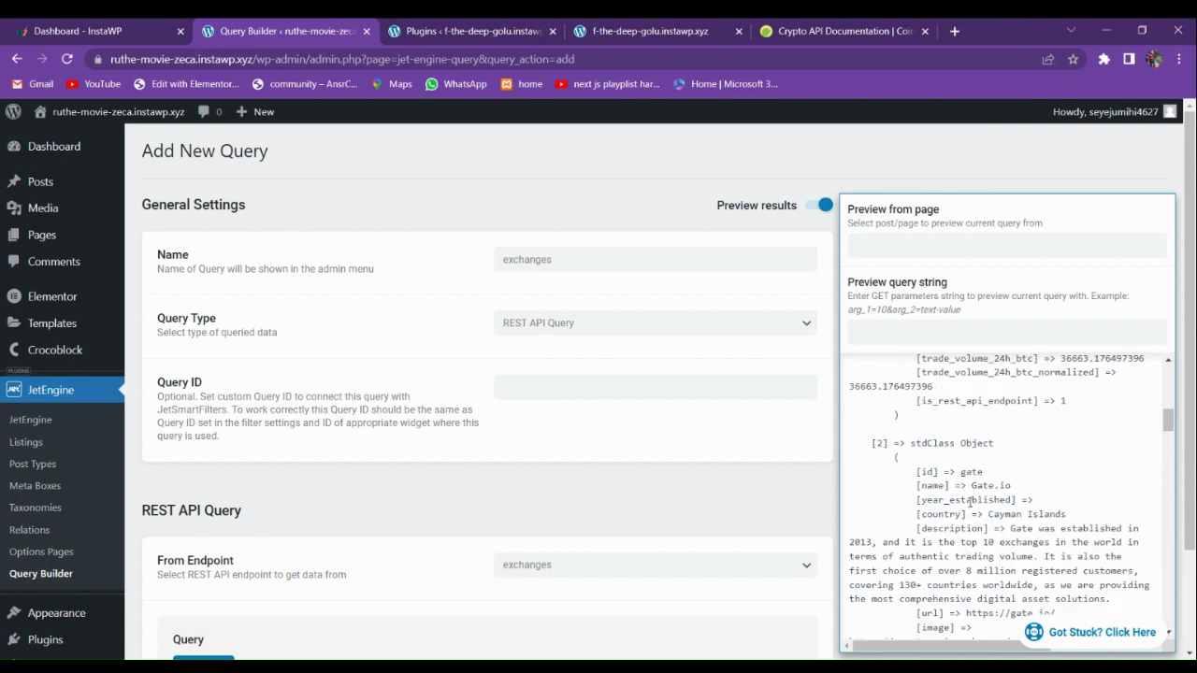
scroll(970, 503, "down", 2)
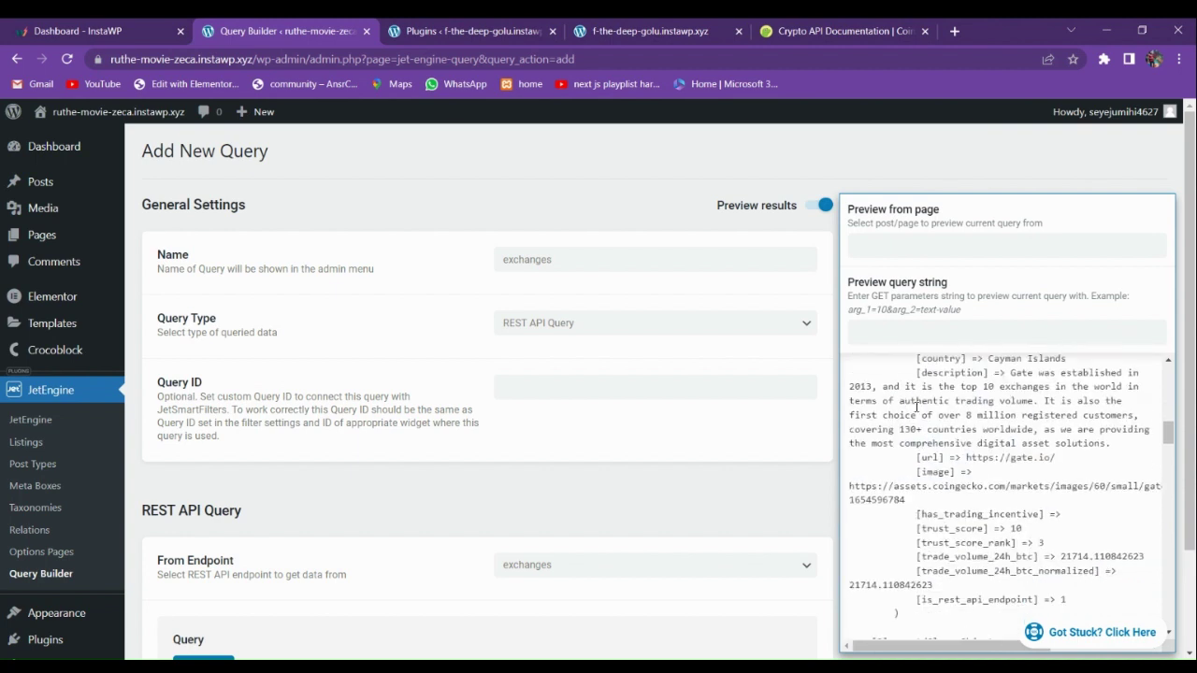
- Turn off the results preview and save the new exchanges query
left_click(824, 207)
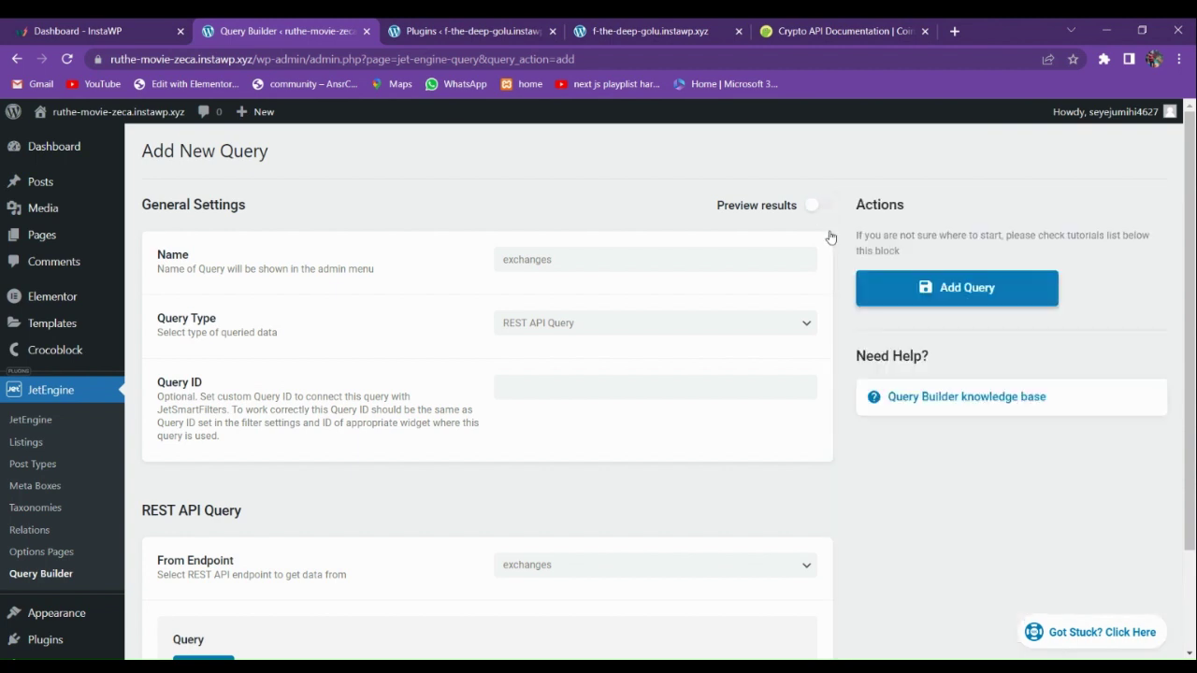
left_click(960, 297)
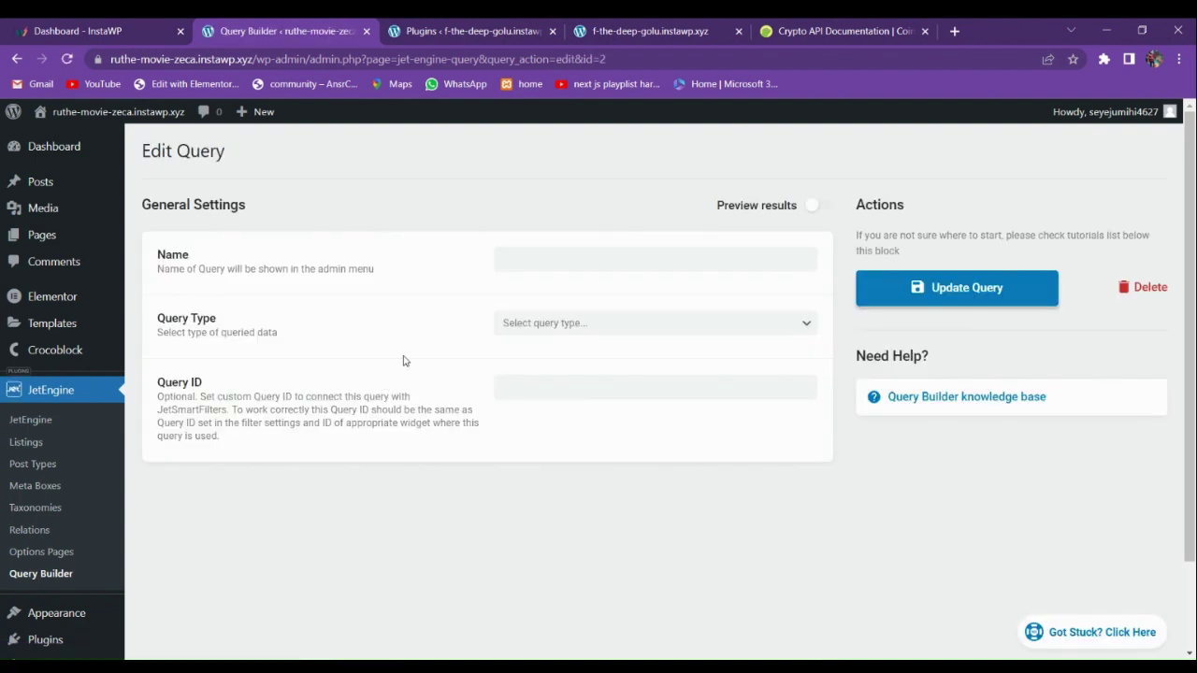
scroll(112, 439, "down", 1)
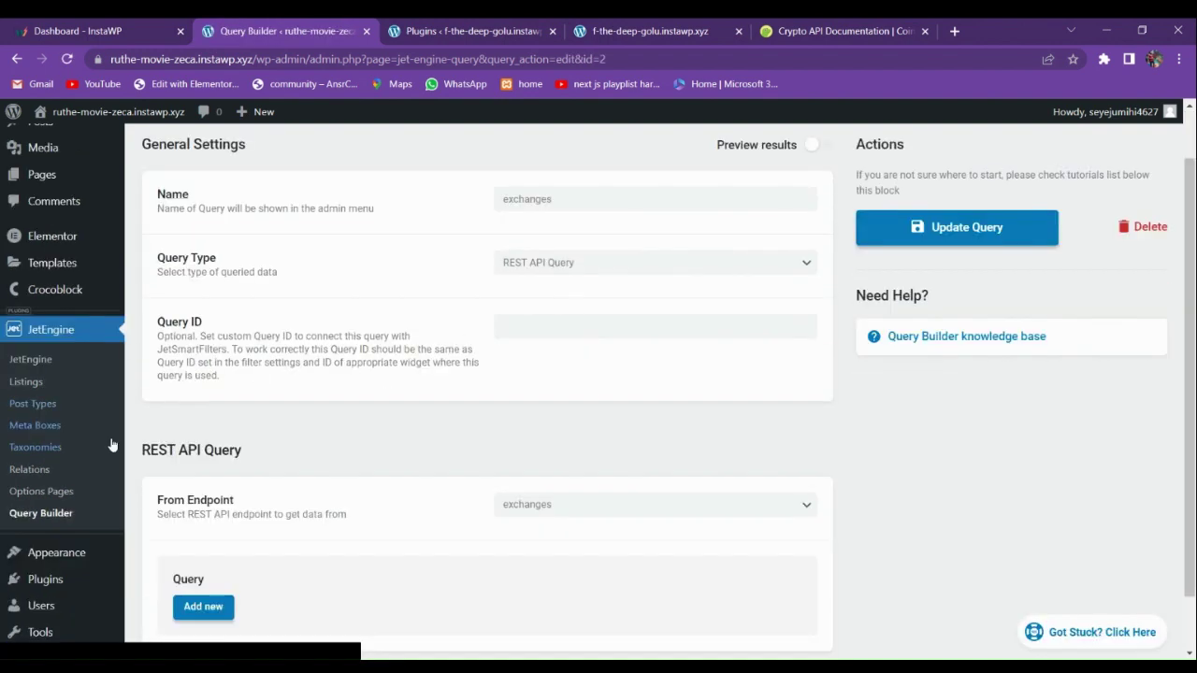
- Create an Elementor listing item named "exchanges" with REST API Endpoint as its source and the CoinGecko exchanges endpoint
left_click(43, 386)
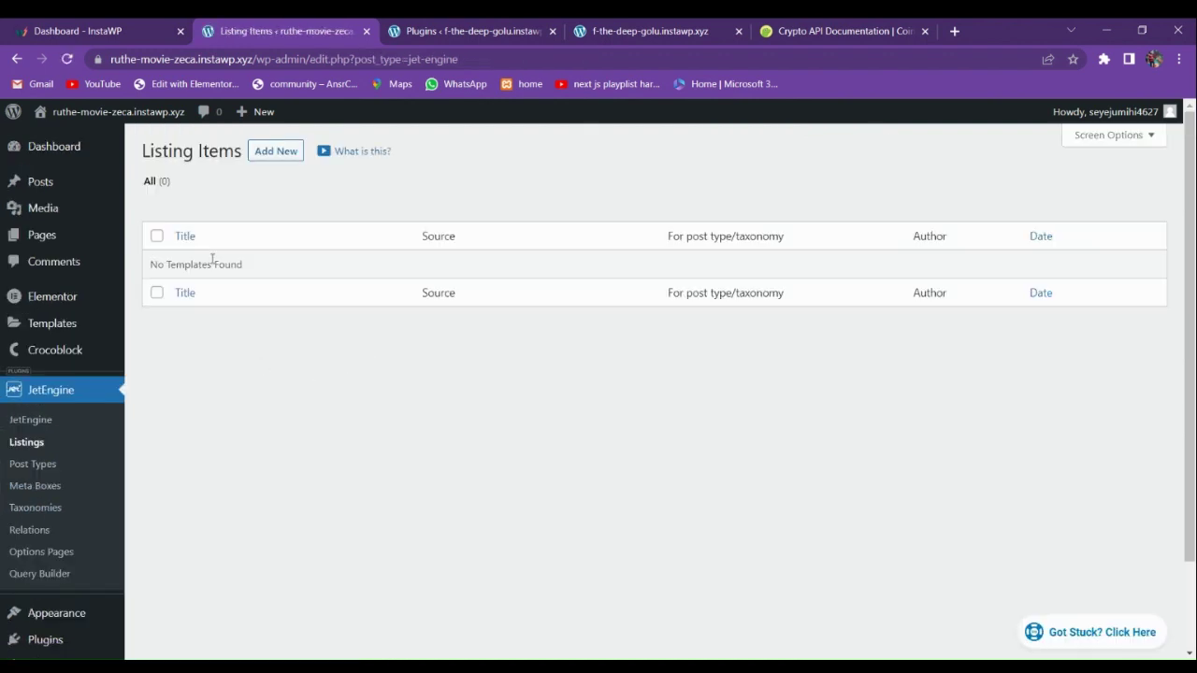
left_click(266, 154)
left_click(420, 278)
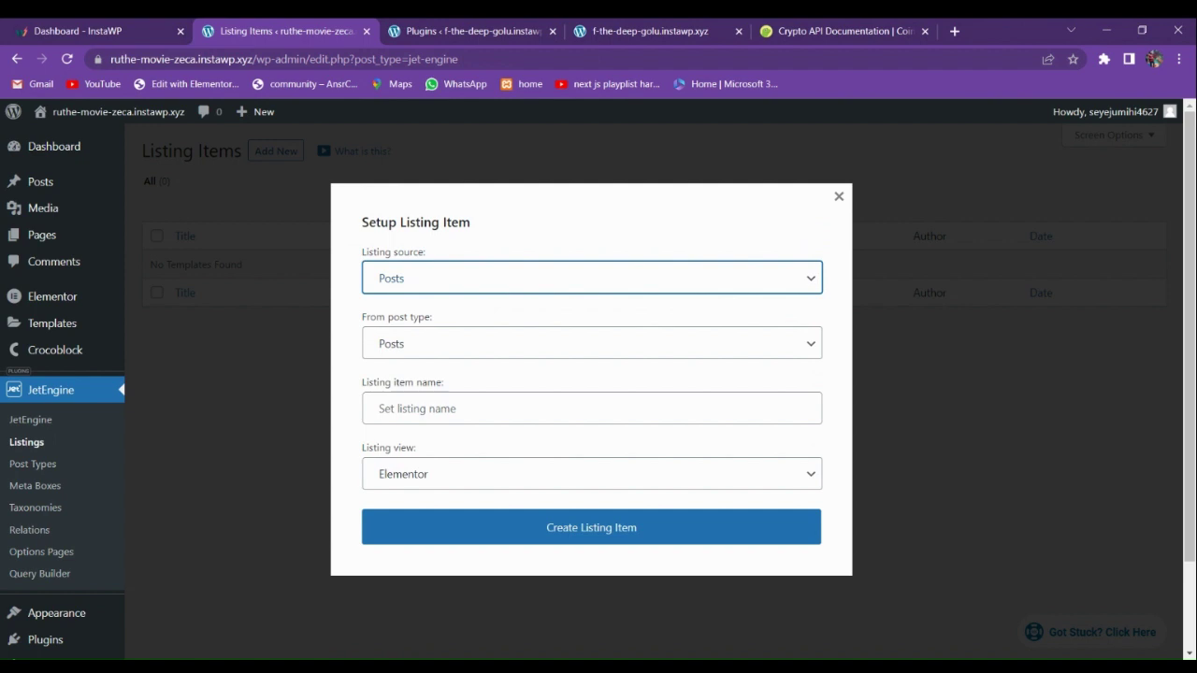
left_click(419, 384)
left_click(426, 360)
left_click(428, 393)
left_click(428, 412)
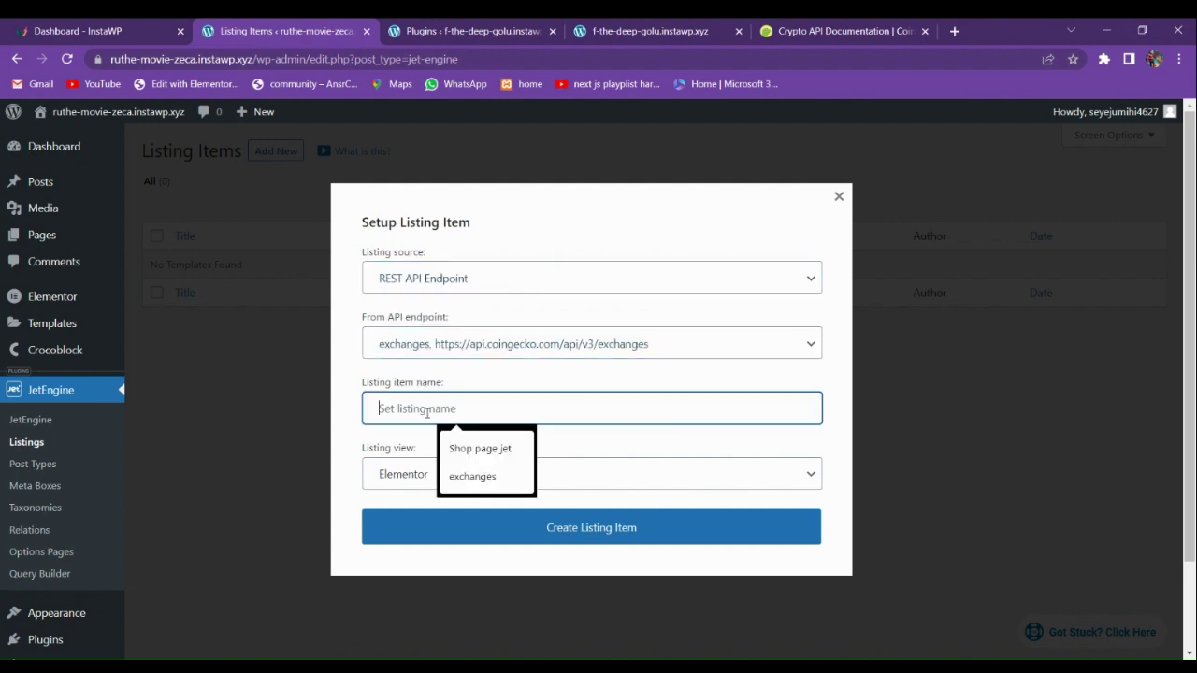
left_click(475, 477)
left_click(520, 529)
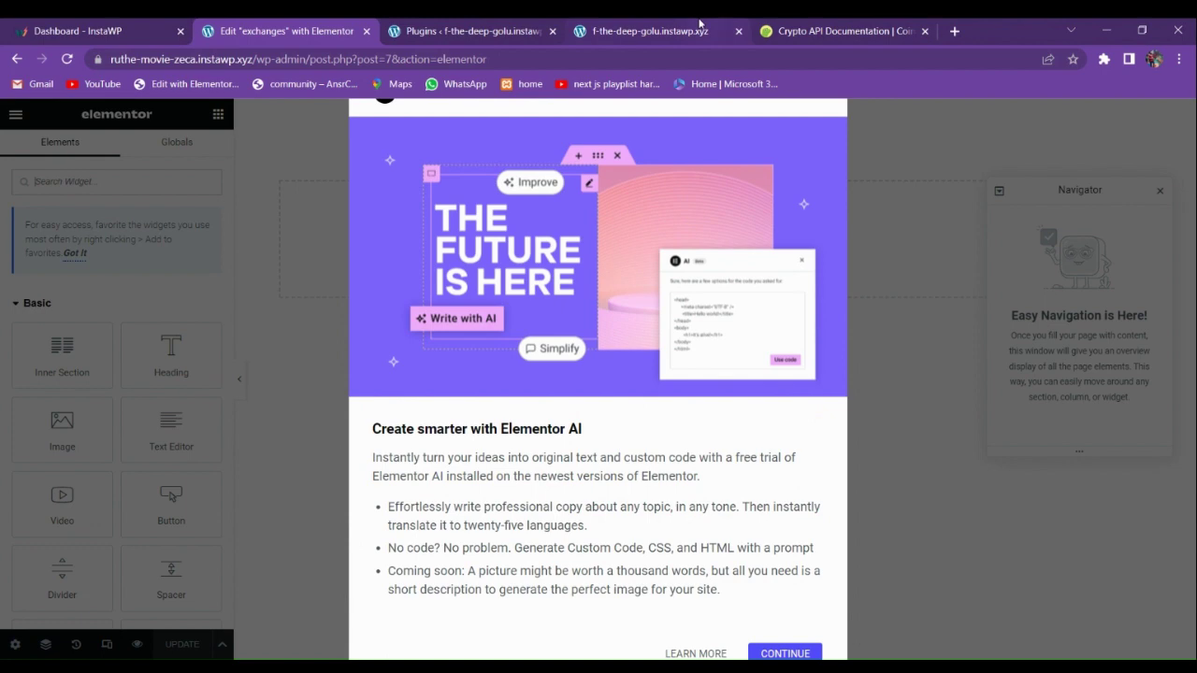
- Look at the finished CRYPTO TOP EXHANGES page for reference, and dismiss the What's New announcement in the listing editor
left_click(699, 31)
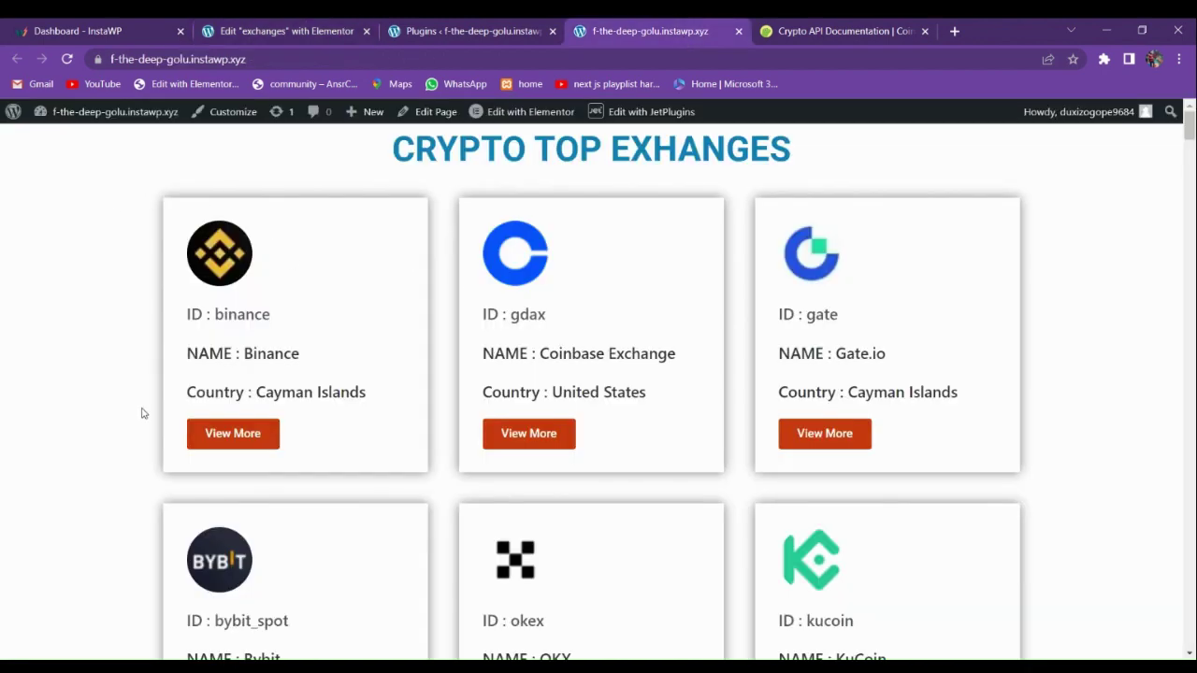
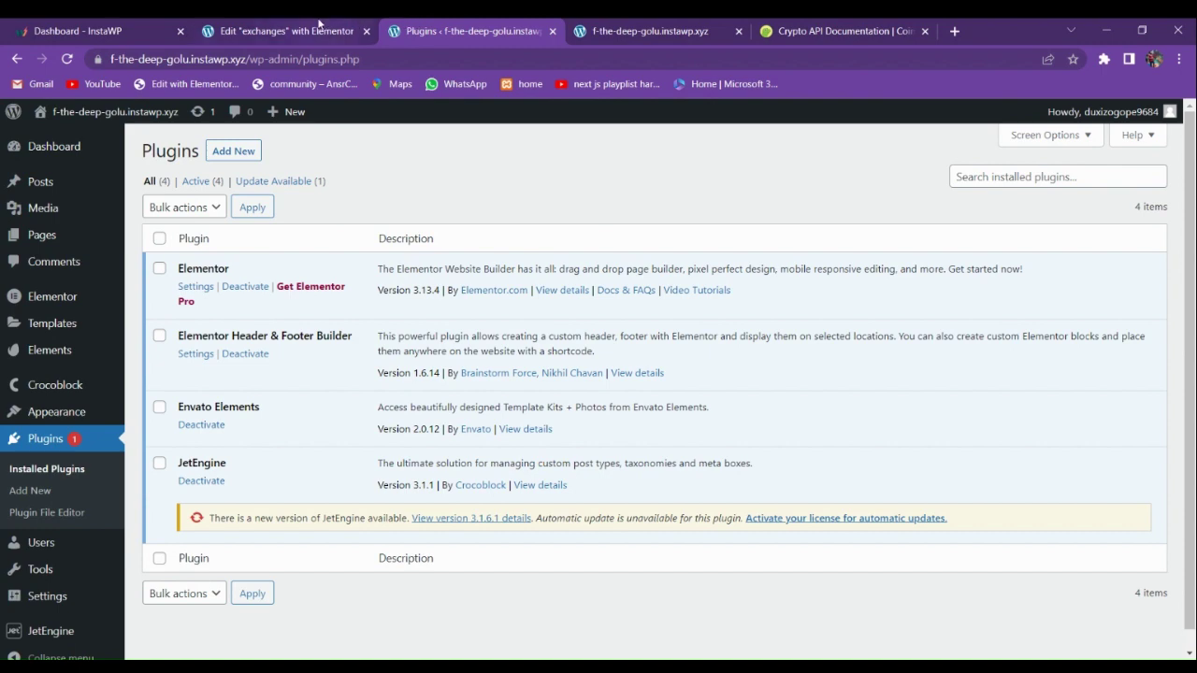
left_click(310, 31)
left_click(696, 654)
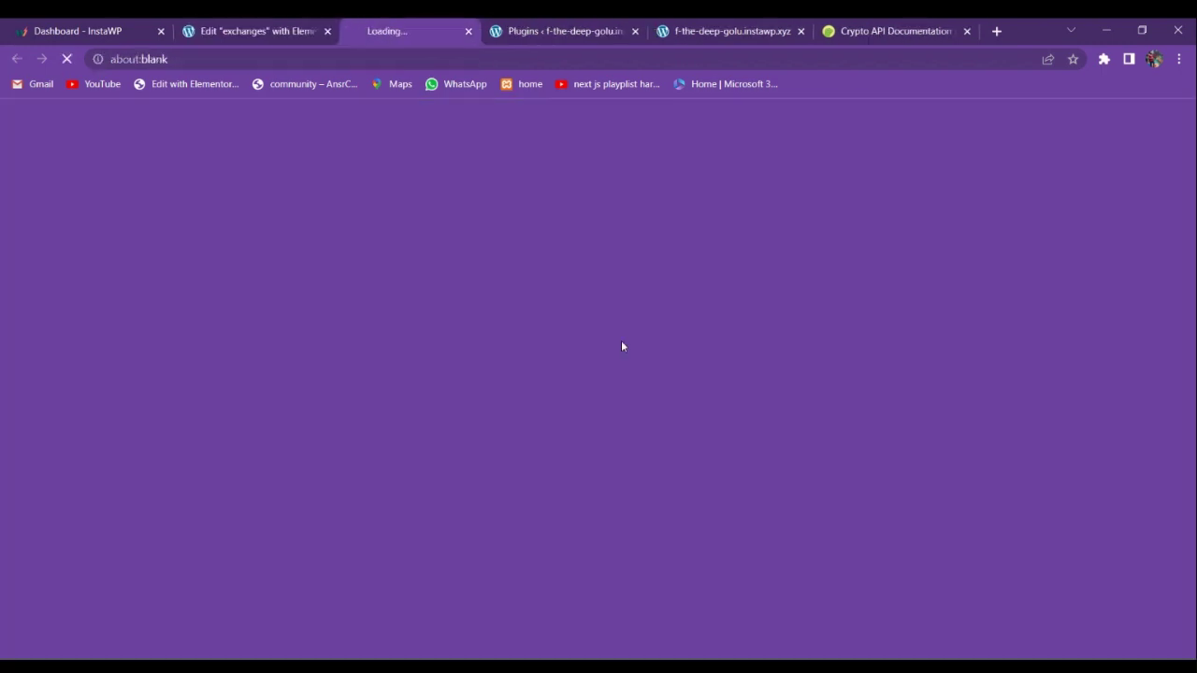
left_click(486, 32)
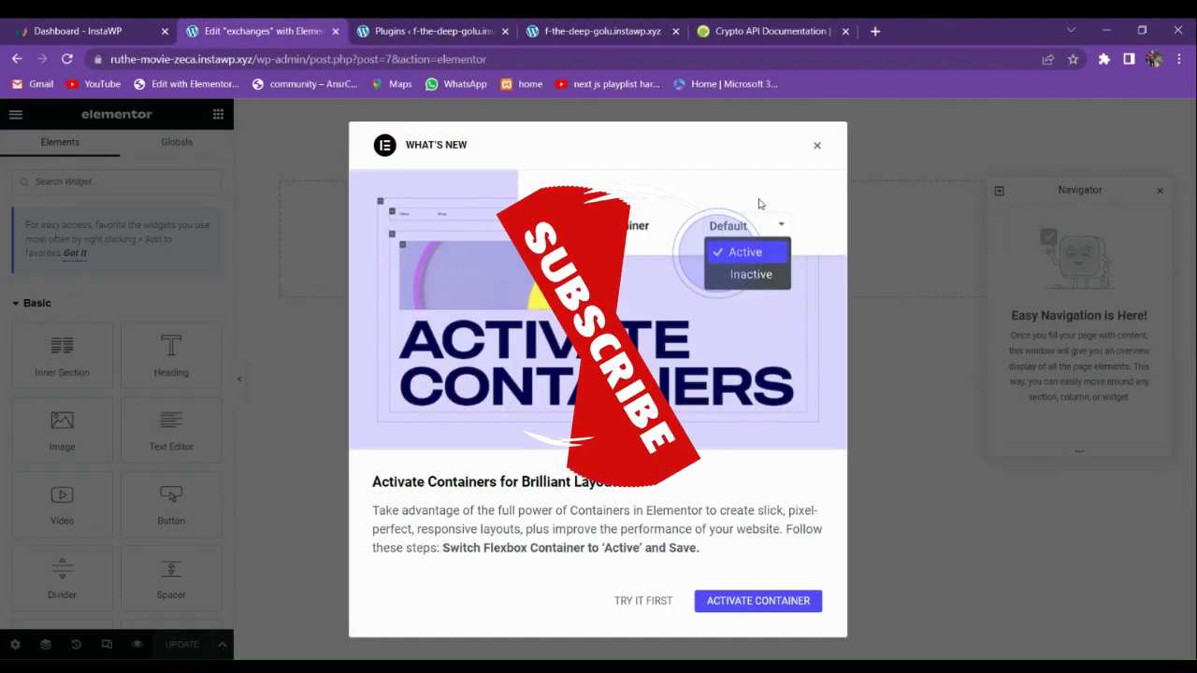
left_click(818, 149)
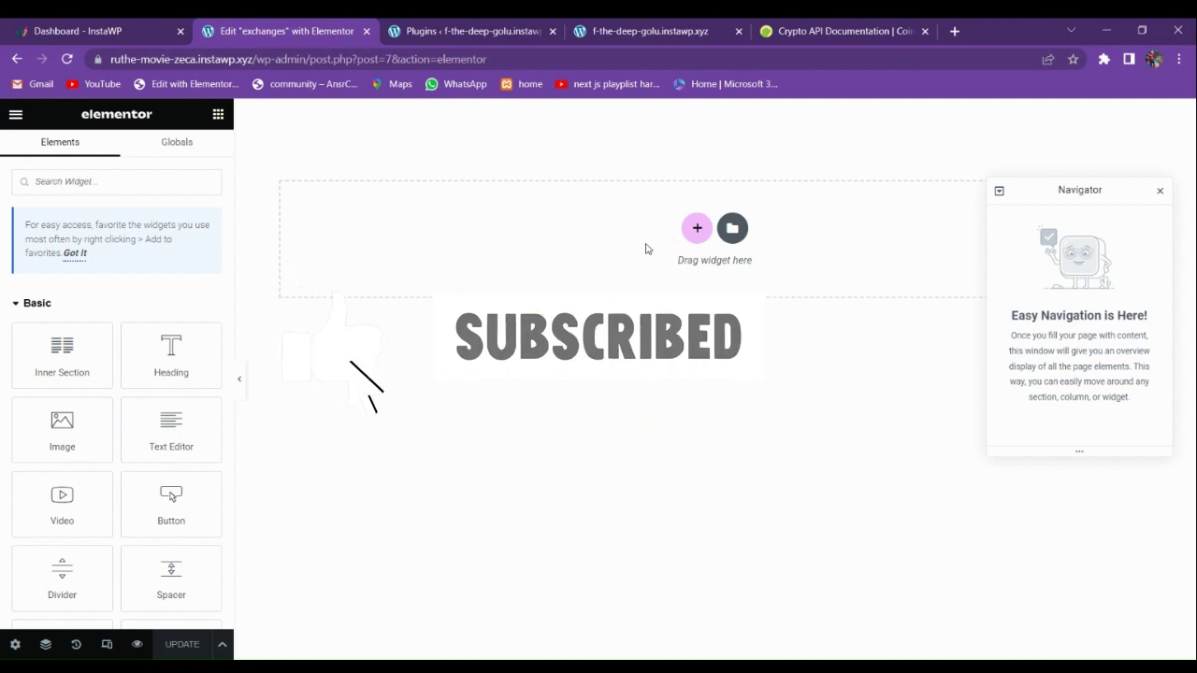
- Add a single-column section to the listing and place a Heading widget in it
left_click(696, 230)
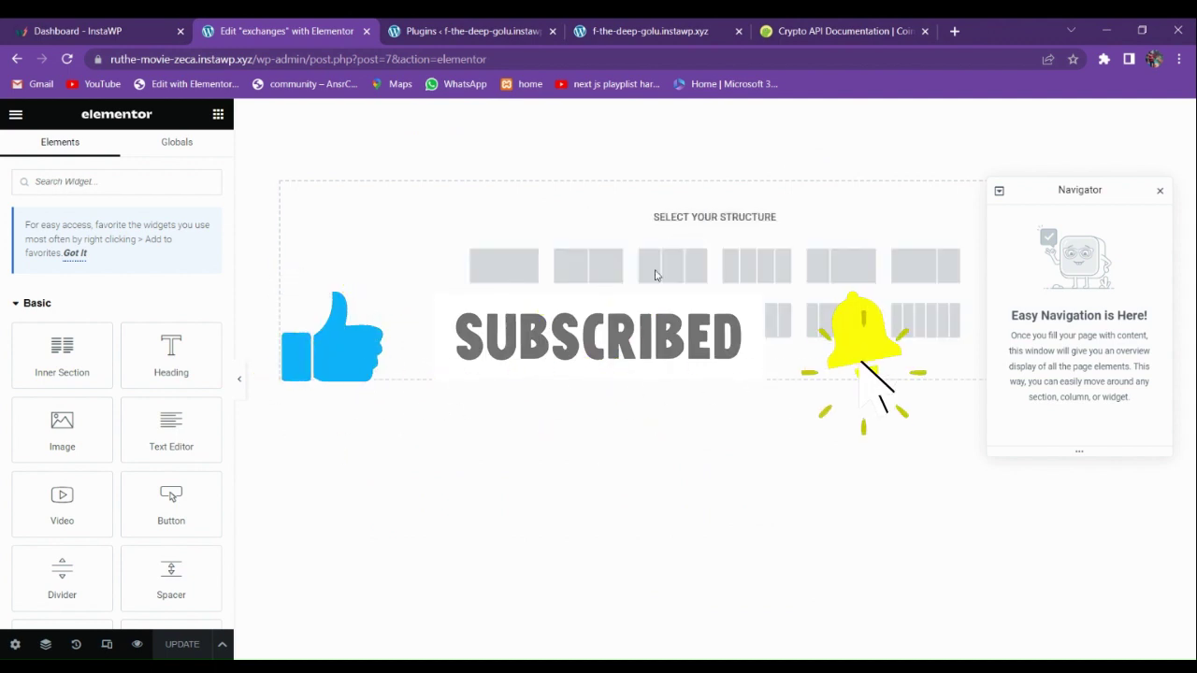
left_click(507, 268)
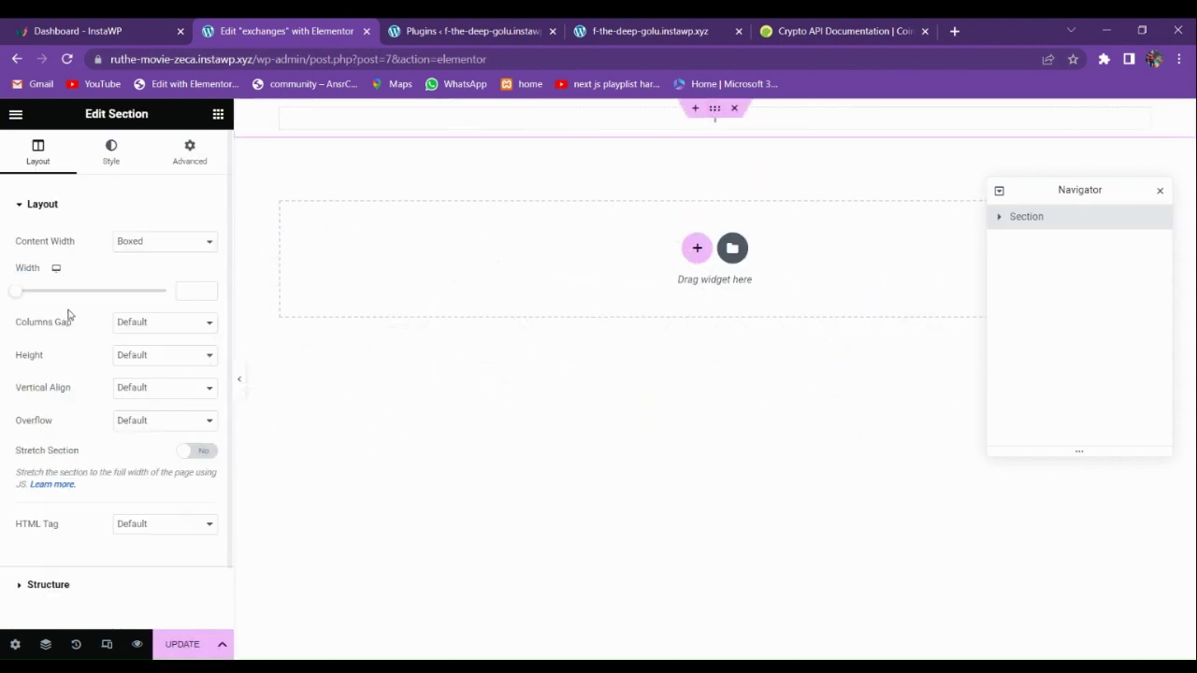
left_click(218, 115)
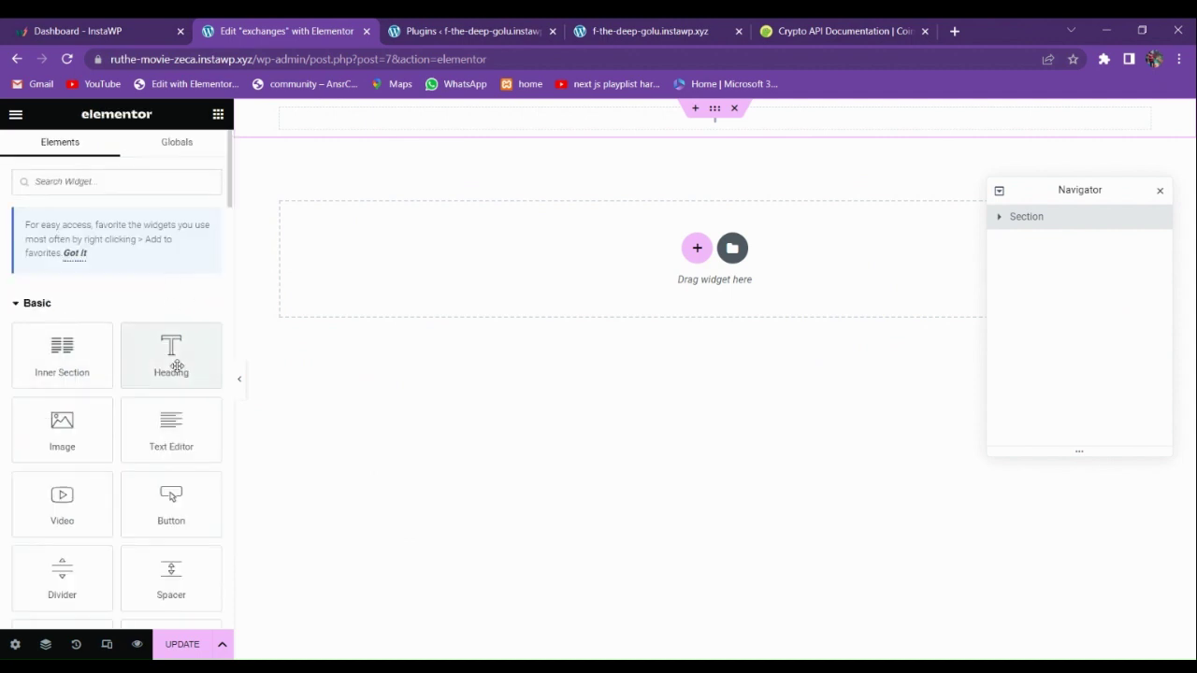
left_click_drag(168, 350, 516, 128)
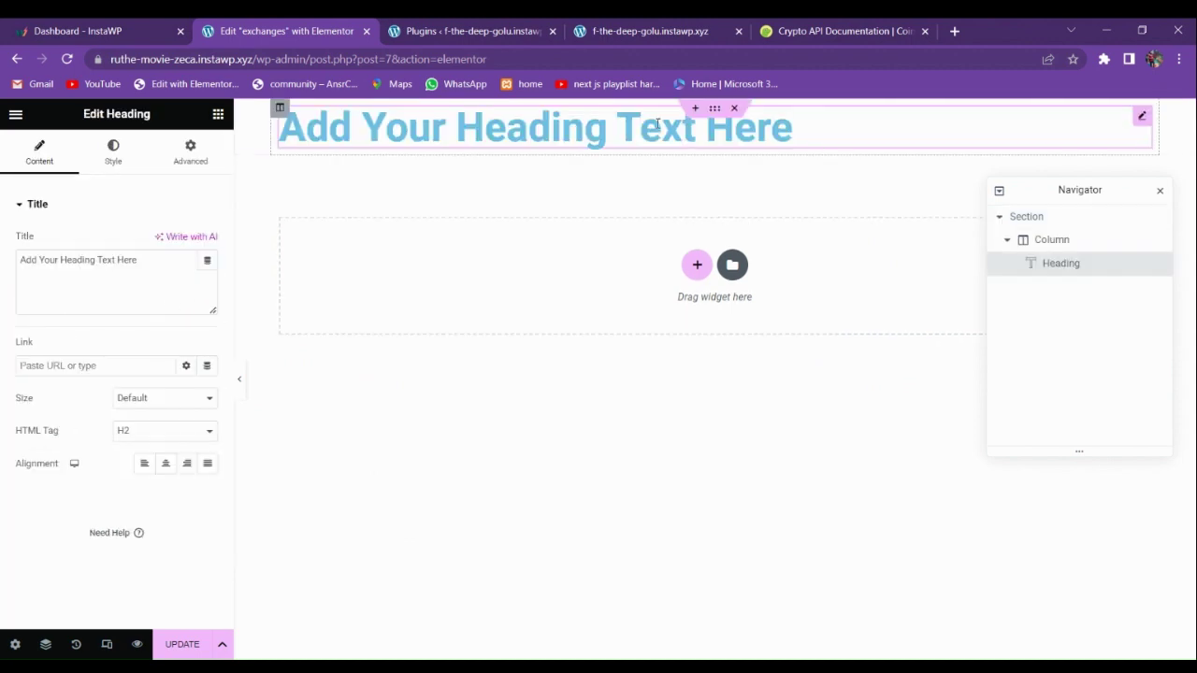
- Unlink the heading section's padding values and set both the top and bottom padding to 80 px
left_click(715, 111)
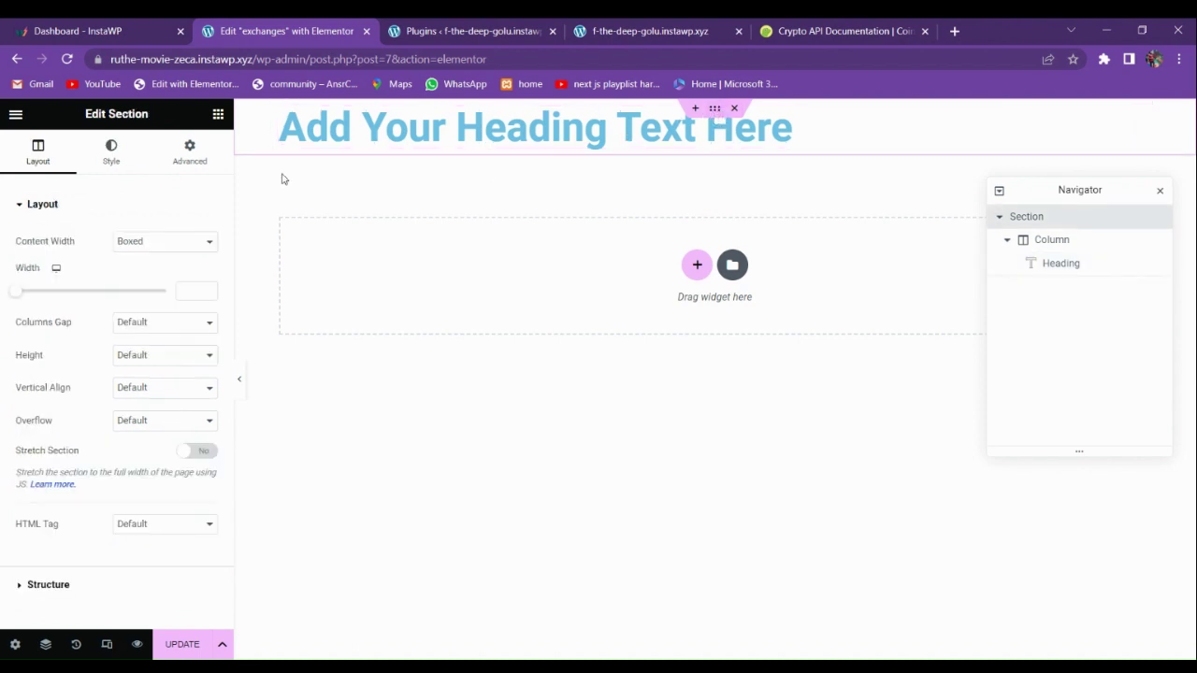
left_click(189, 165)
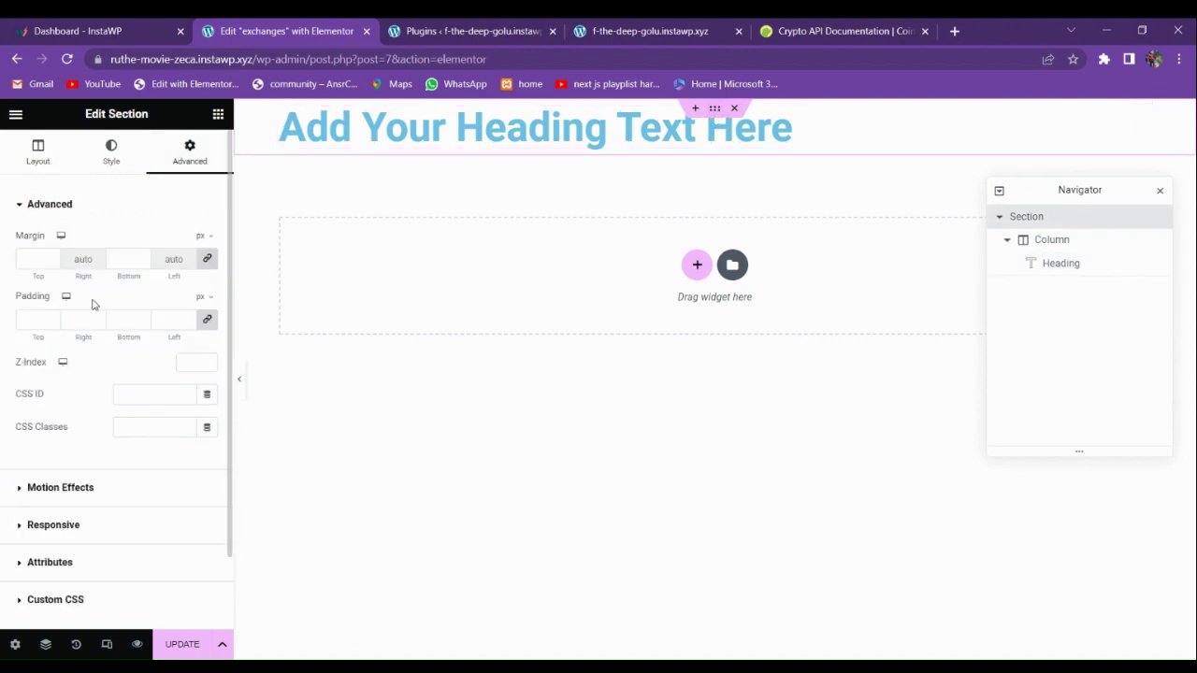
left_click(206, 320)
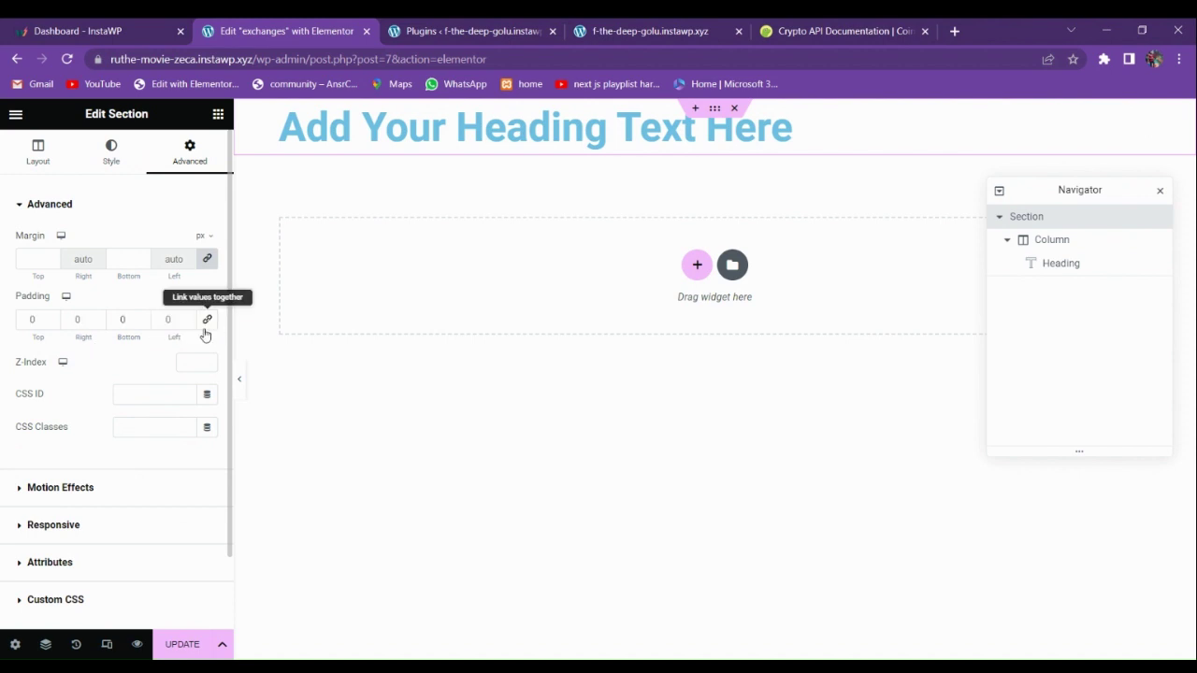
left_click(31, 320)
type("200")
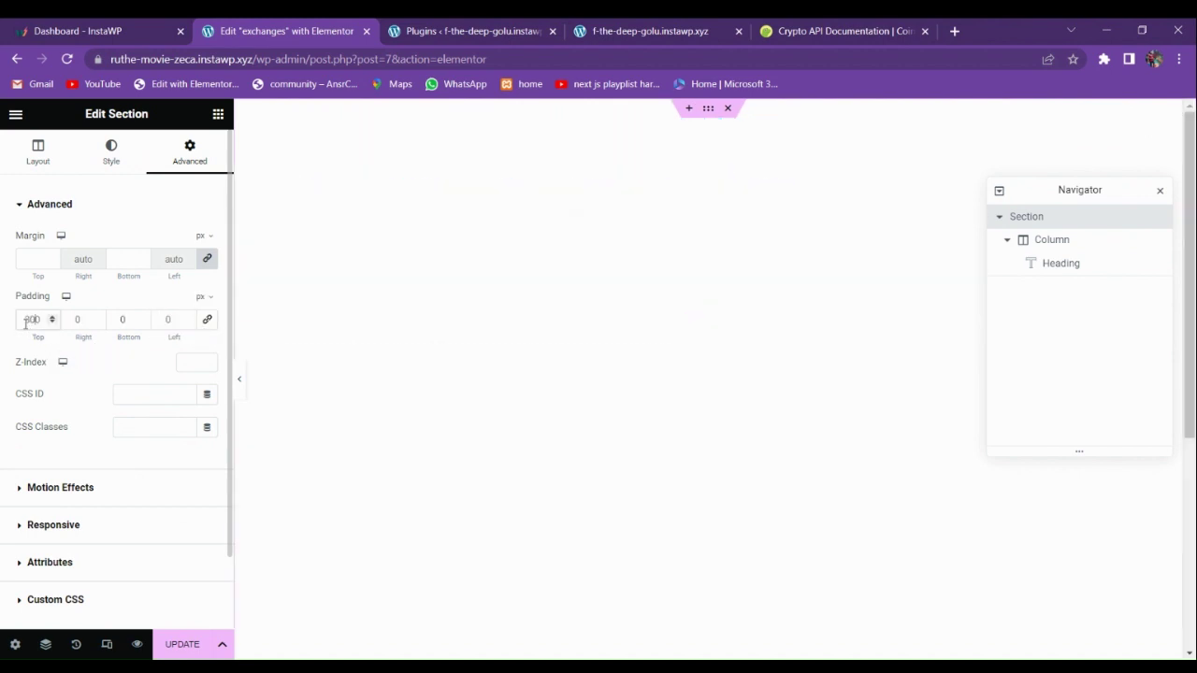
key("Tab")
key("Tab")
key("BackSpace")
key("Tab")
key("Tab")
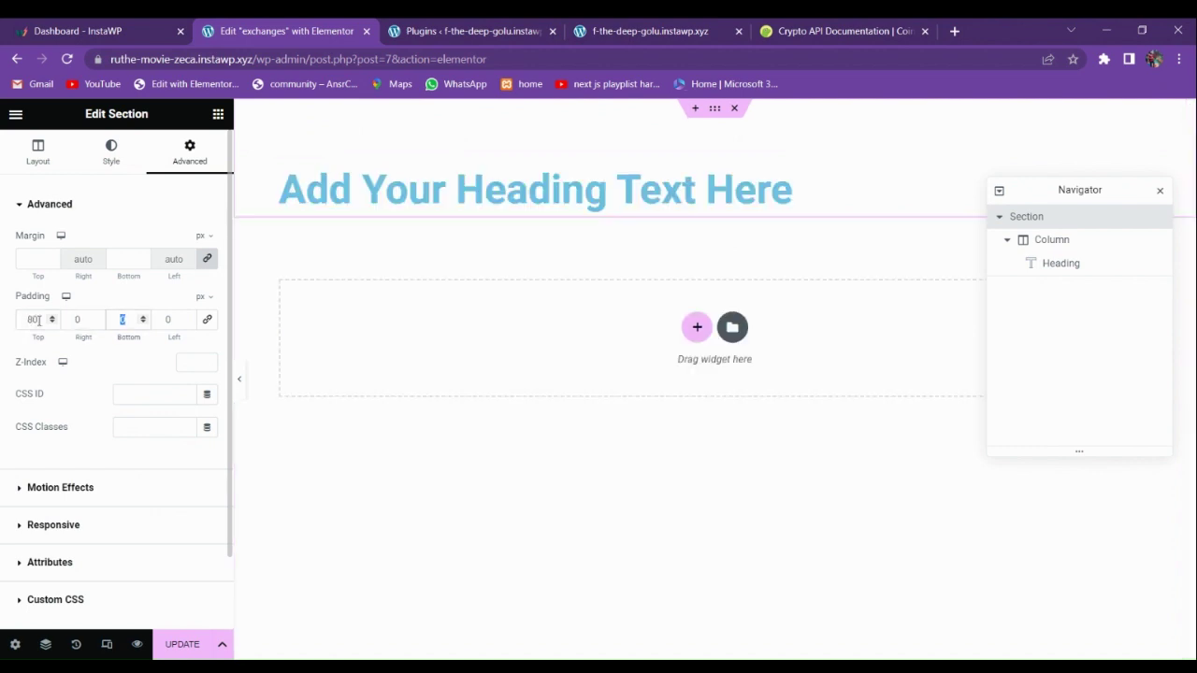
type("80")
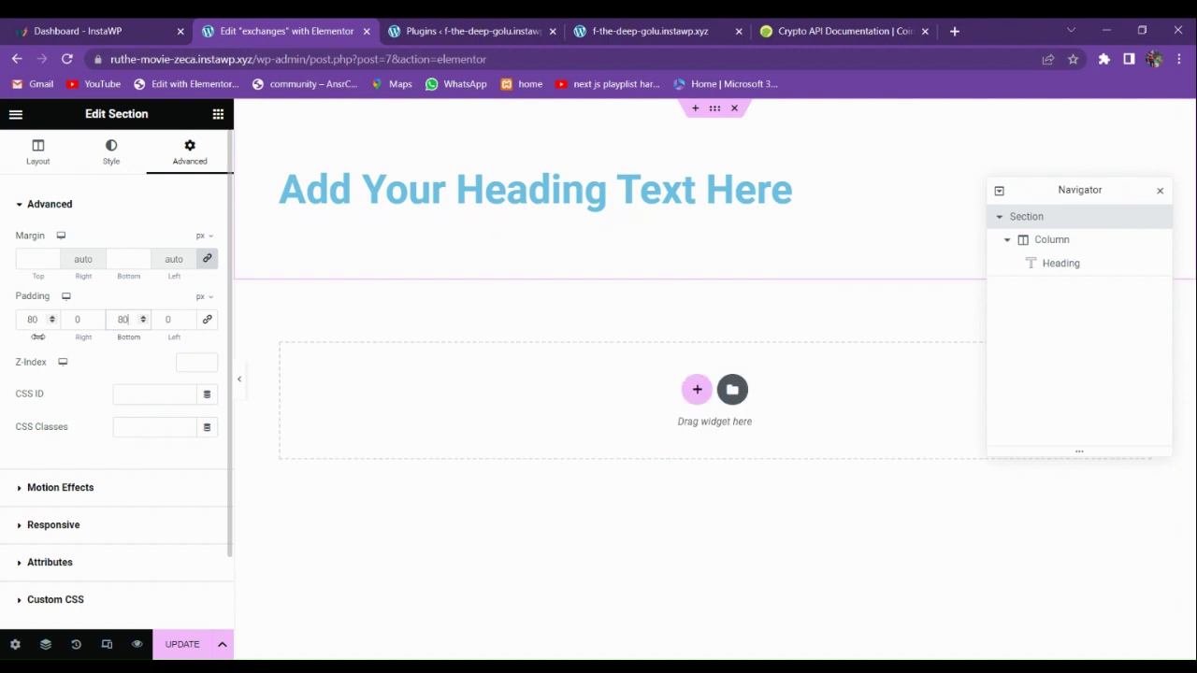
- Set the section's top padding to 0 and delete the section with its heading
left_click(43, 326)
key("BackSpace")
key("BackSpace")
type("0")
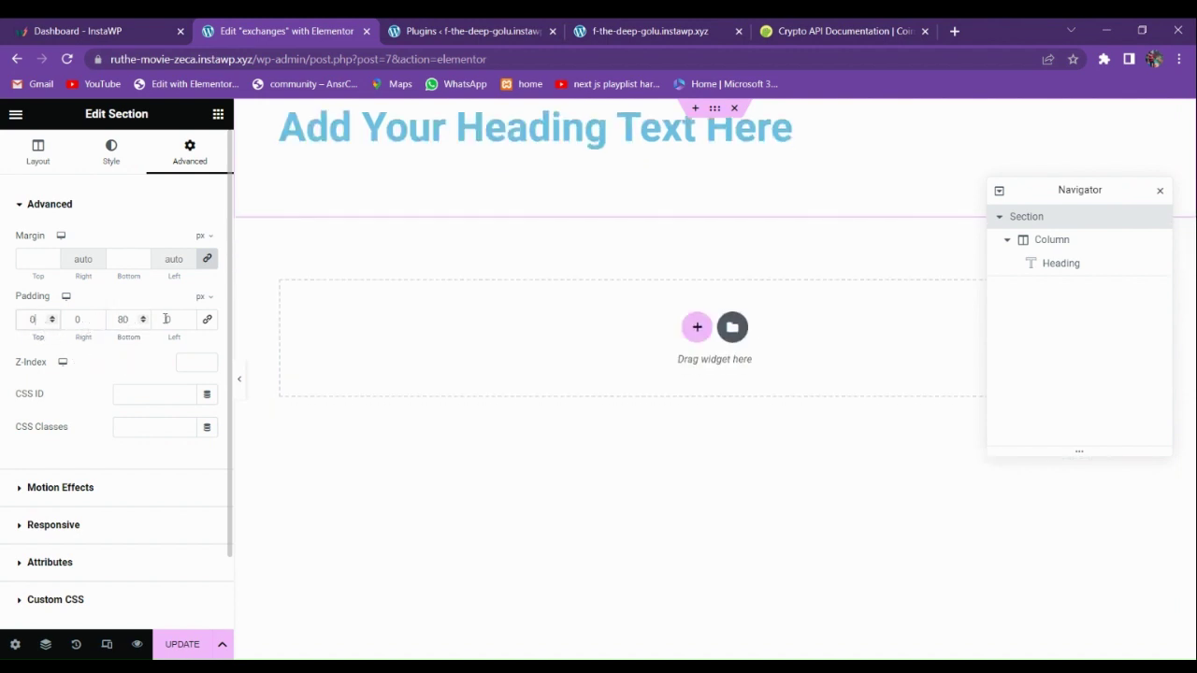
left_click(734, 109)
- Add a new single-column section to the empty listing and search the widgets for "dynamic"
left_click(697, 230)
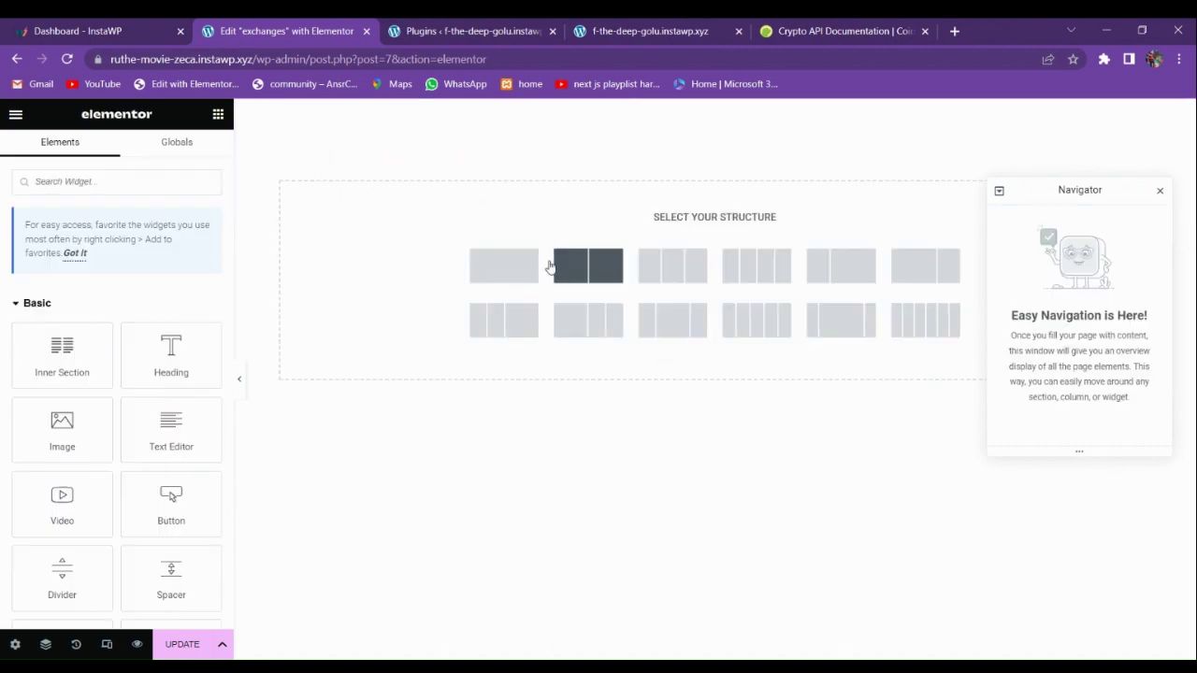
left_click(505, 265)
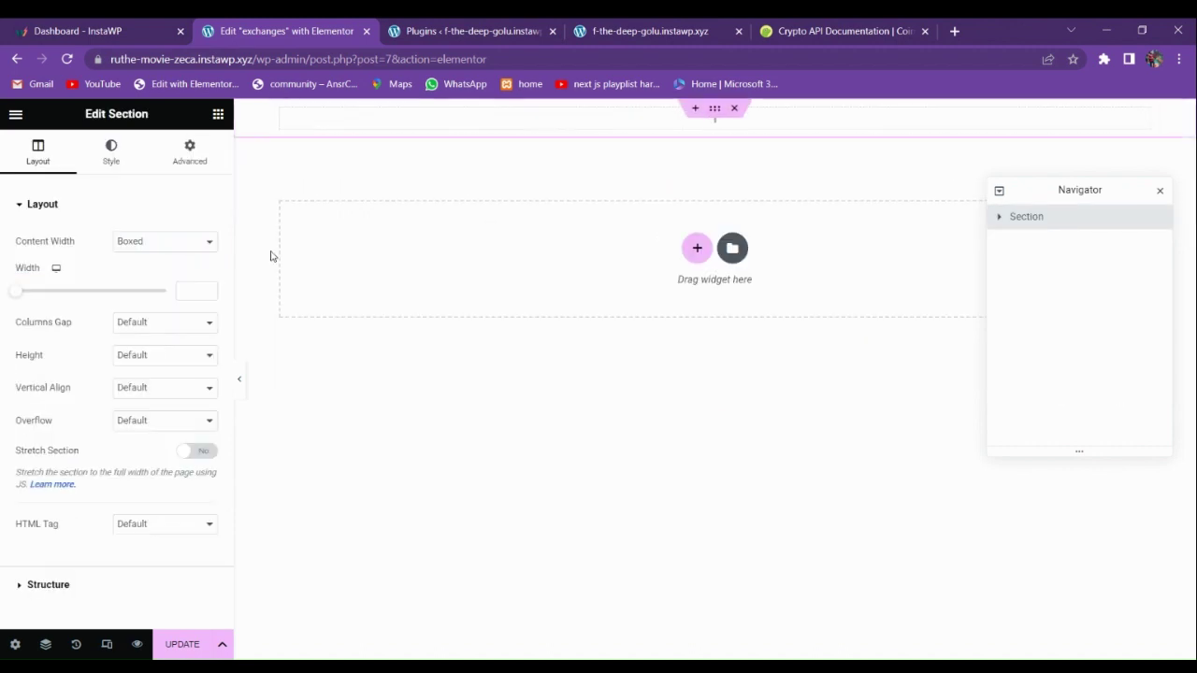
left_click(218, 114)
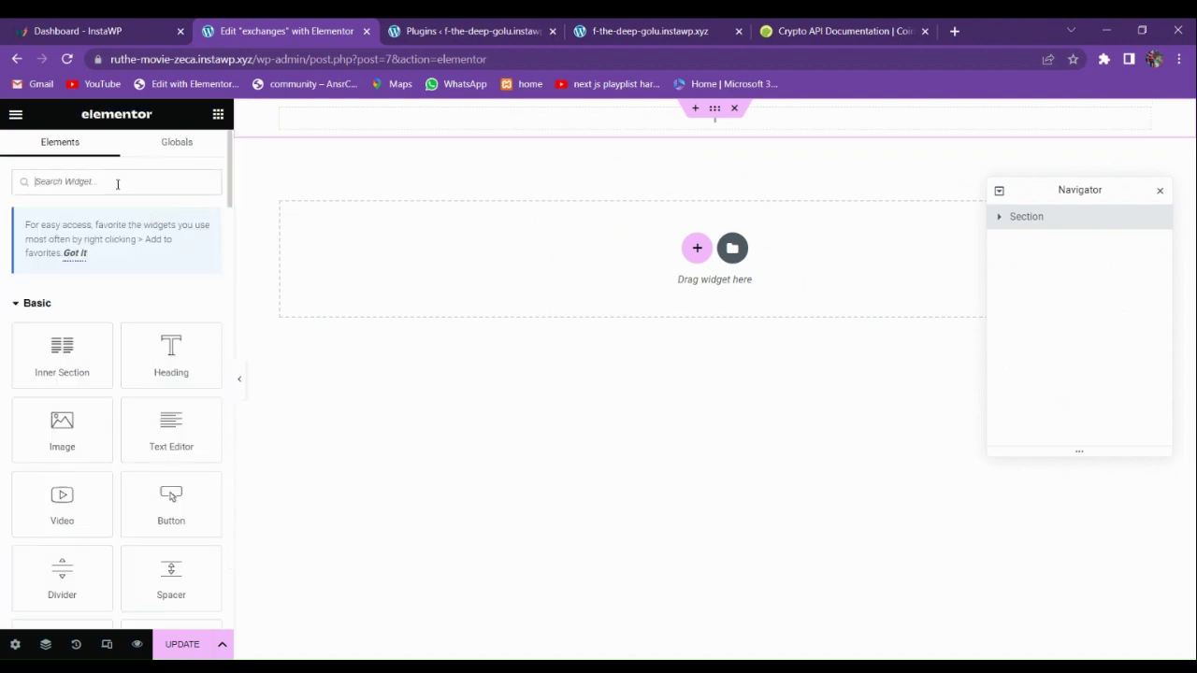
type("dynamic")
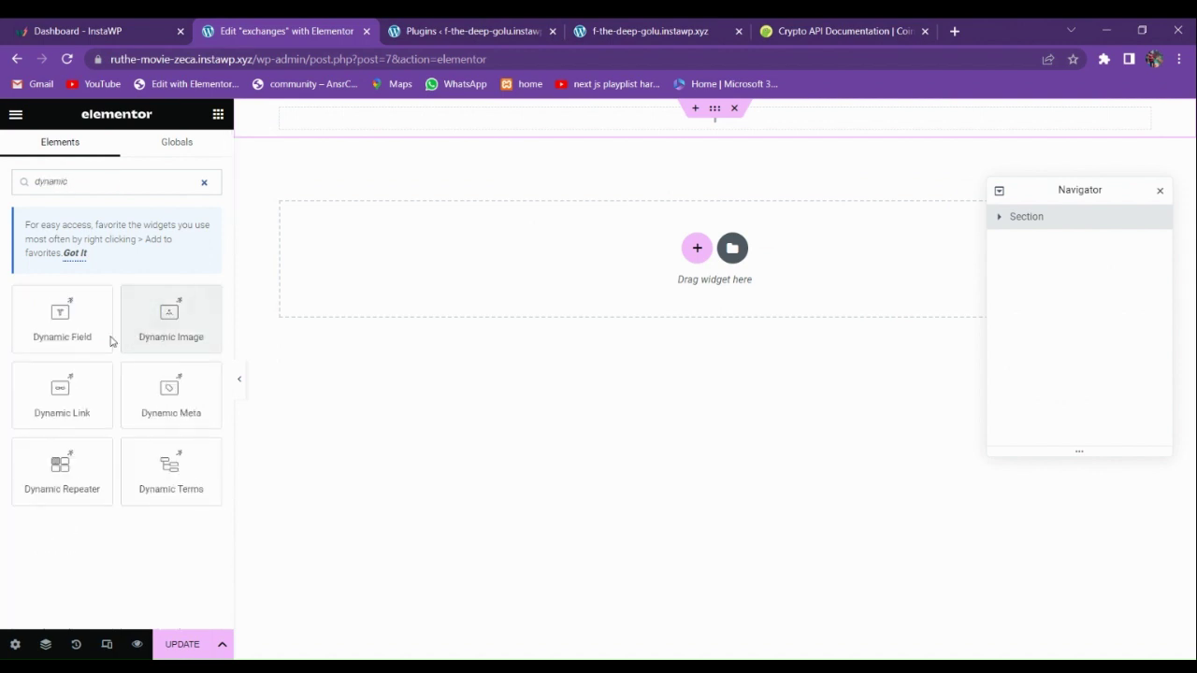
left_click_drag(72, 326, 228, 248)
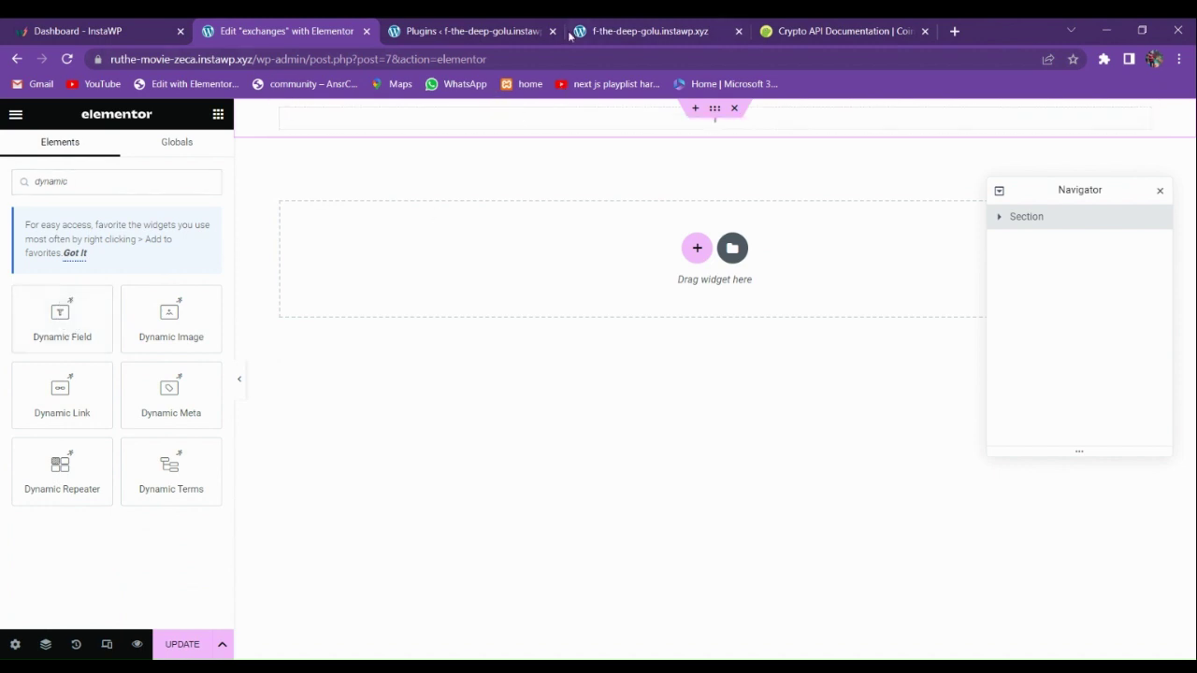
- Check the exchange card layout on the finished reference page and return to the listing editor
left_click(646, 33)
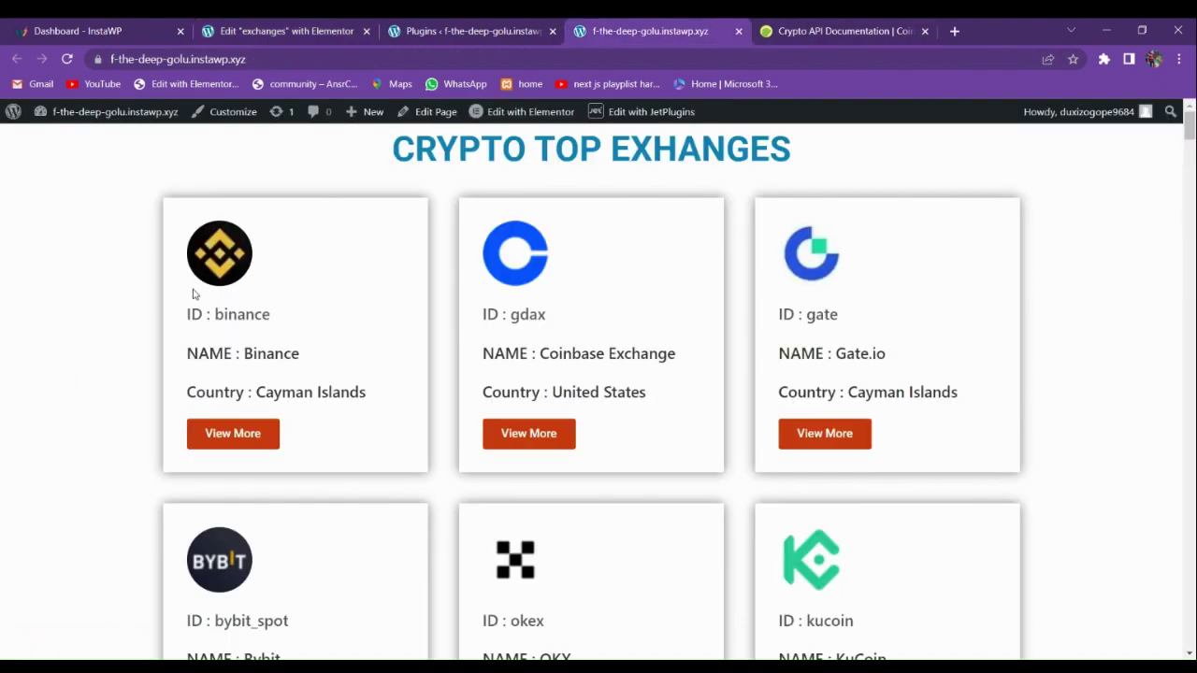
left_click(463, 28)
left_click(280, 31)
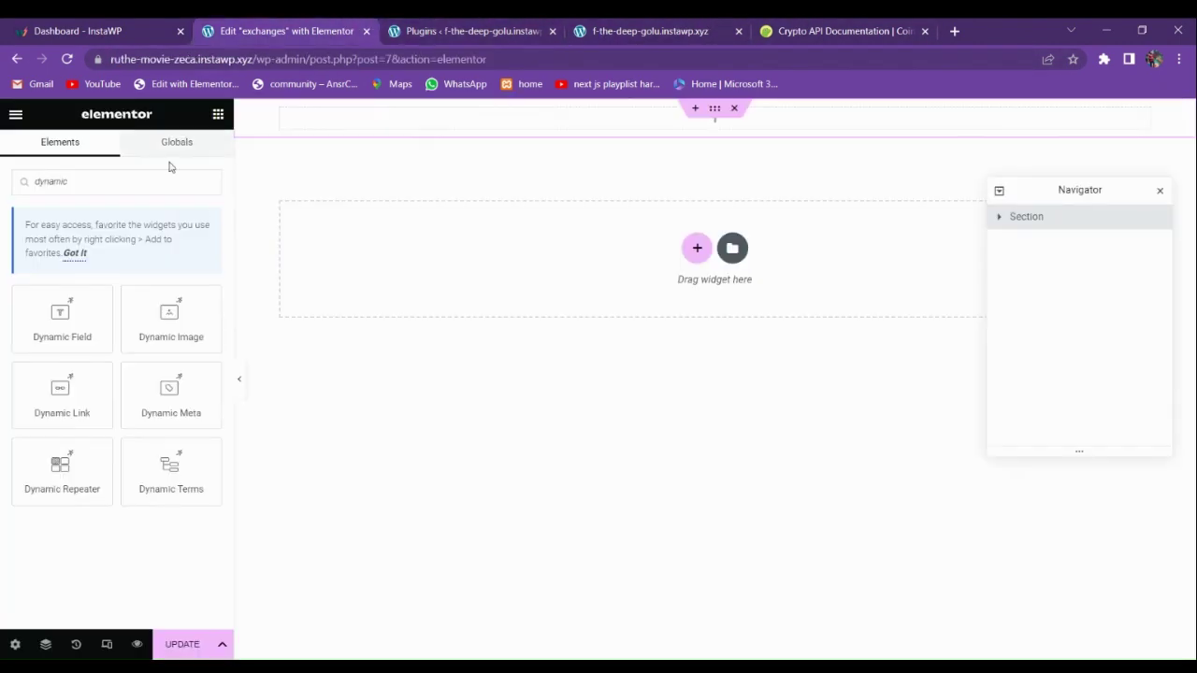
- Search the widgets for "image" and place an Image widget in the new section
left_click_drag(94, 179, 26, 186)
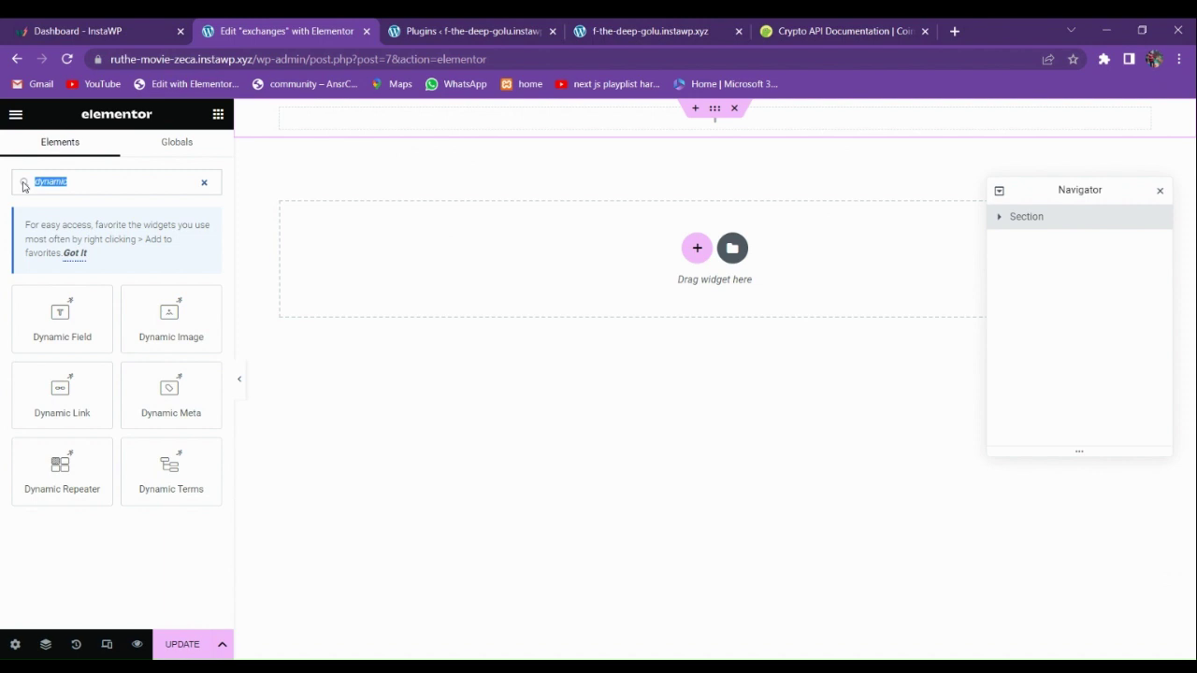
key("BackSpace")
type("image")
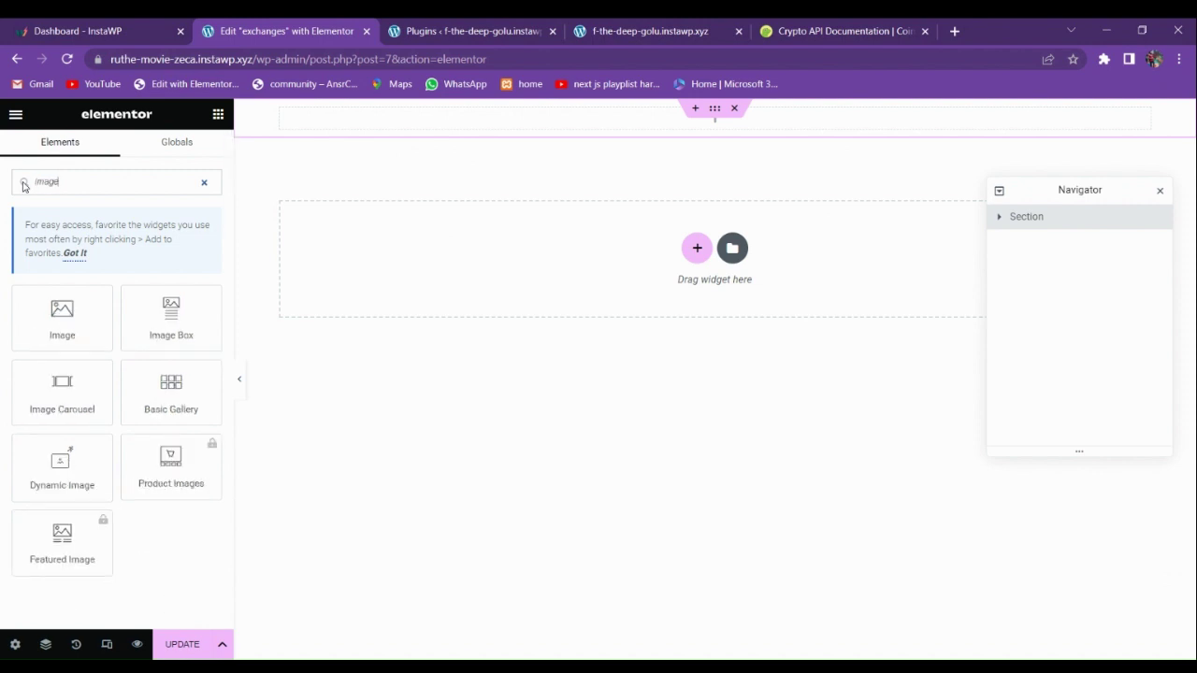
left_click_drag(59, 311, 484, 121)
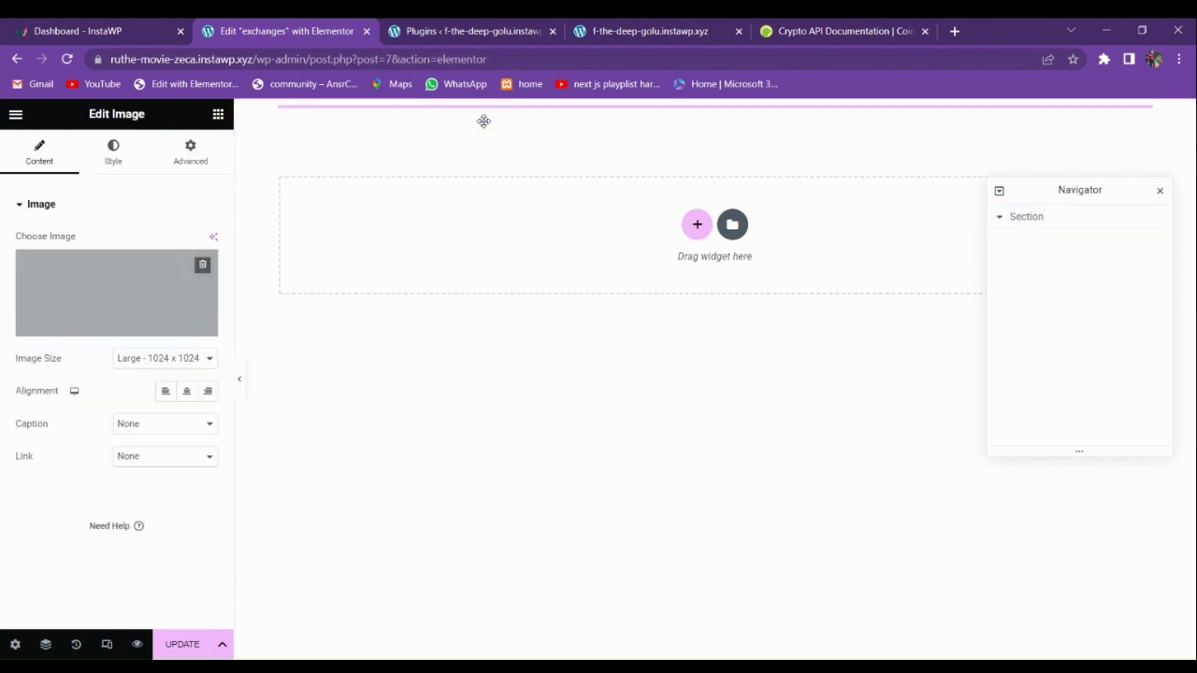
- Set an equal padding on all four sides of the section that holds the image
left_click(708, 108)
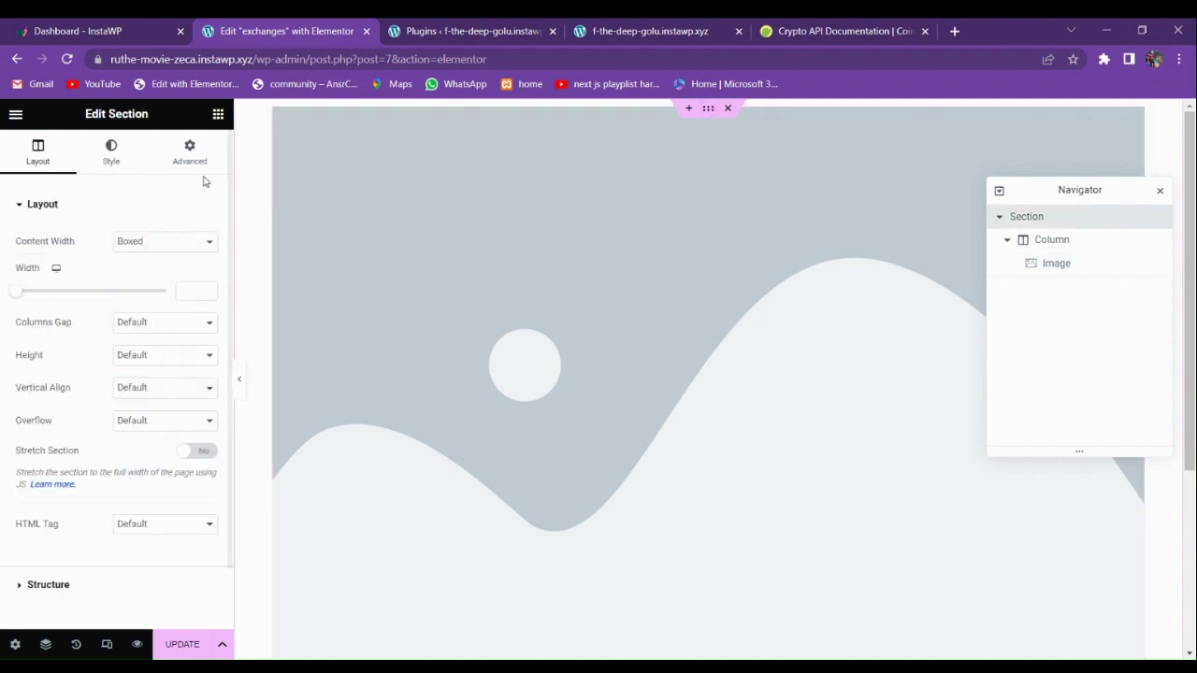
left_click(190, 152)
type("10")
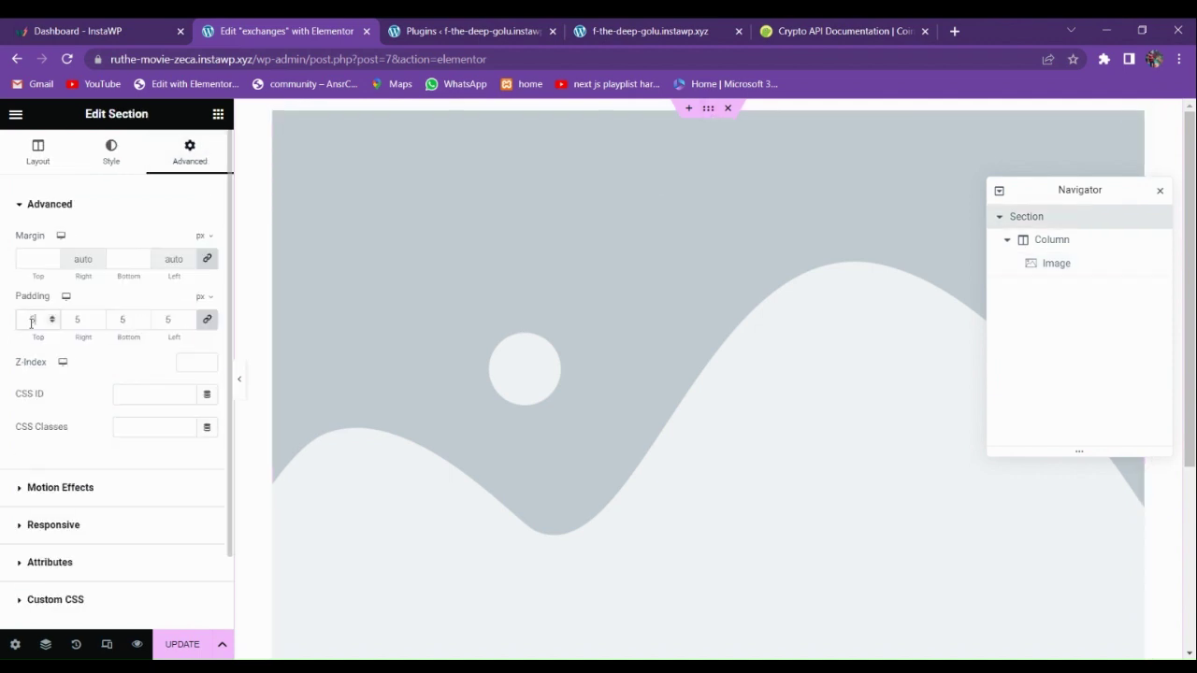
- Set the Image widget's dynamic source to JetEngine's REST API Image
left_click(321, 304)
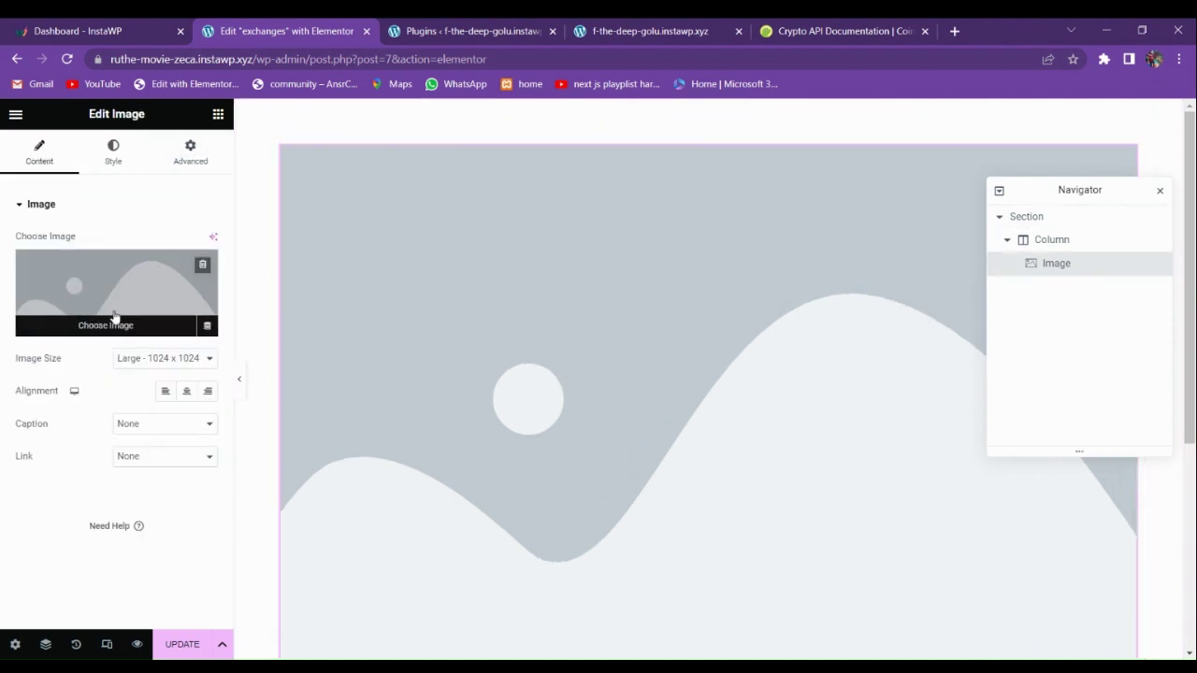
left_click(205, 328)
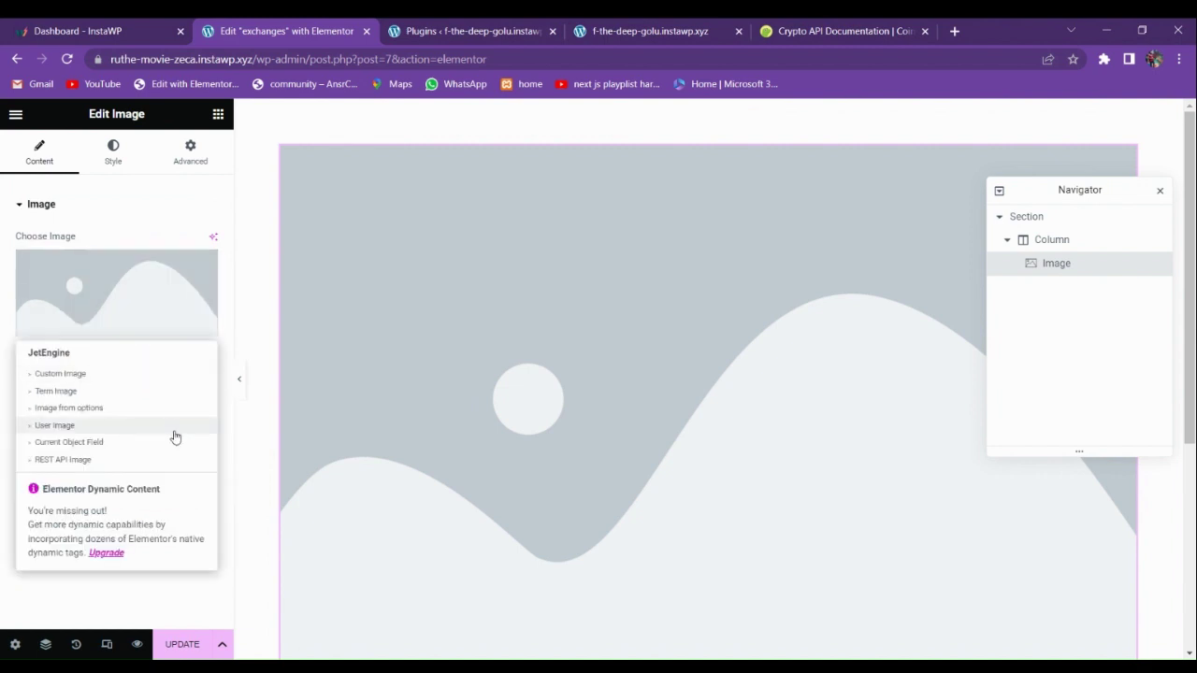
left_click(83, 461)
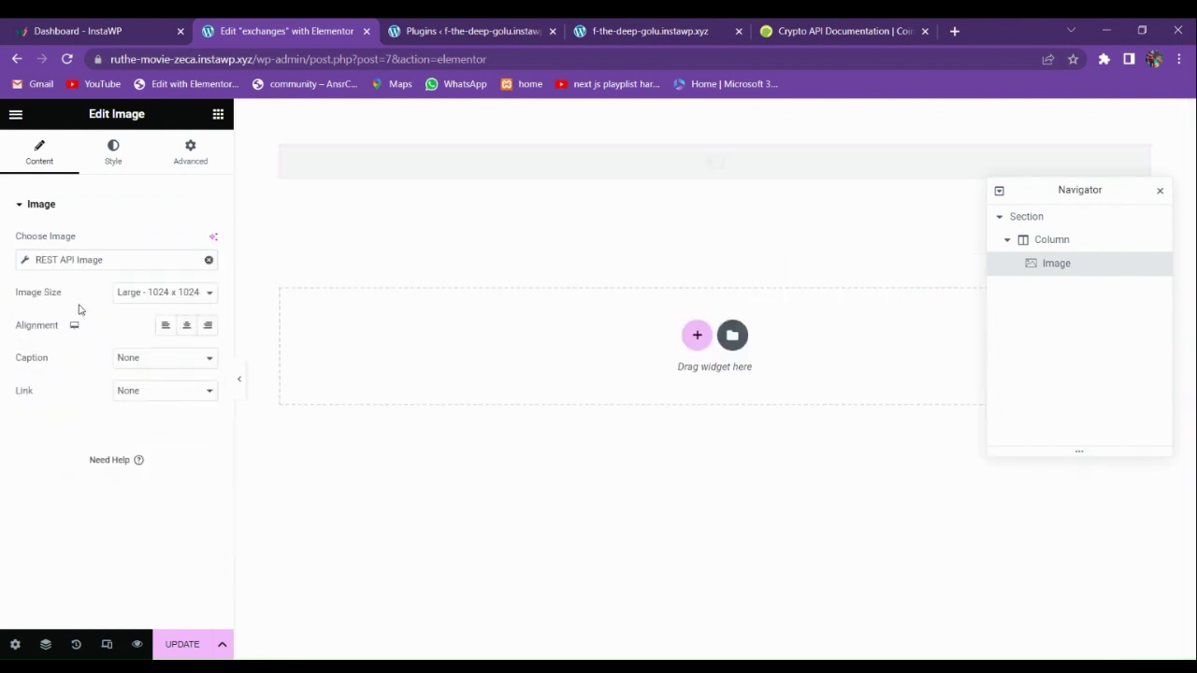
- Choose the REST API field that supplies the exchange logo for the Image widget
left_click(26, 262)
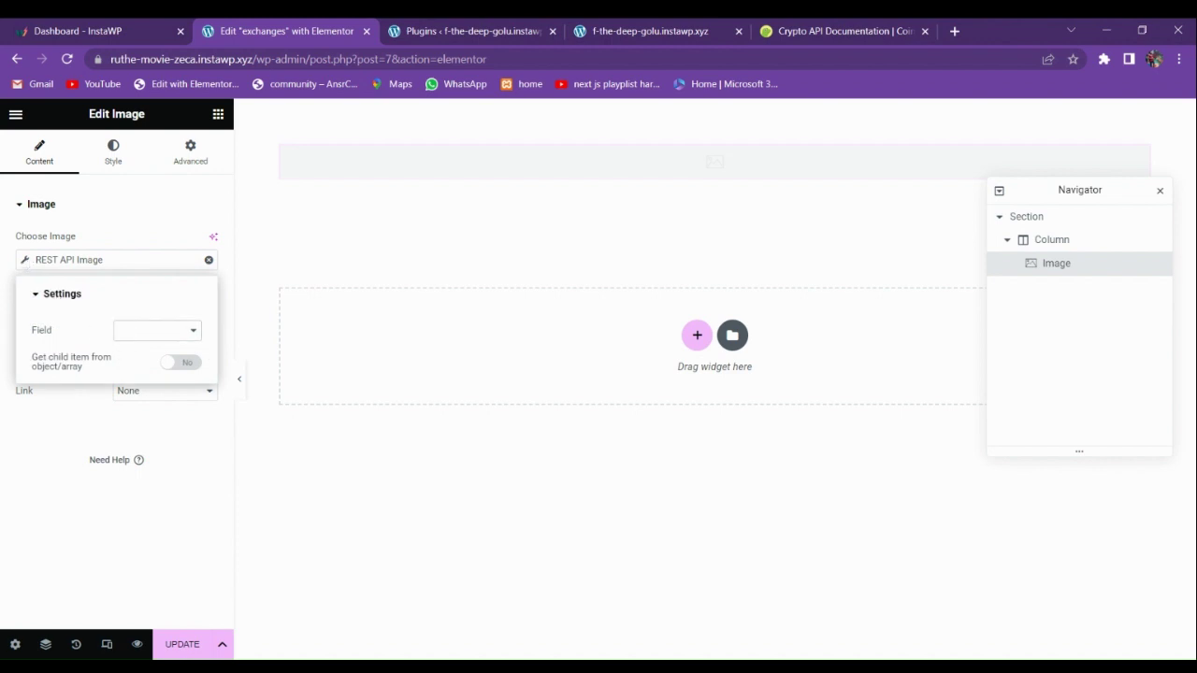
left_click(158, 433)
left_click(72, 436)
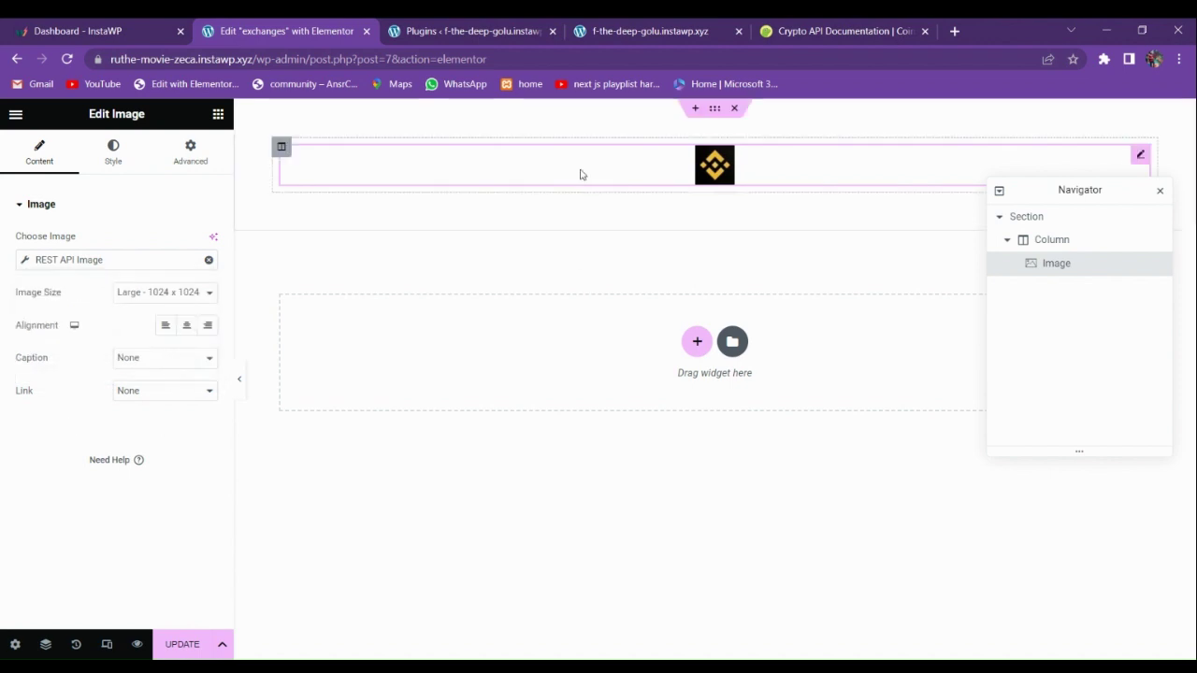
- Add a Heading widget below the image and set its dynamic title to the REST API field "name"
left_click(218, 114)
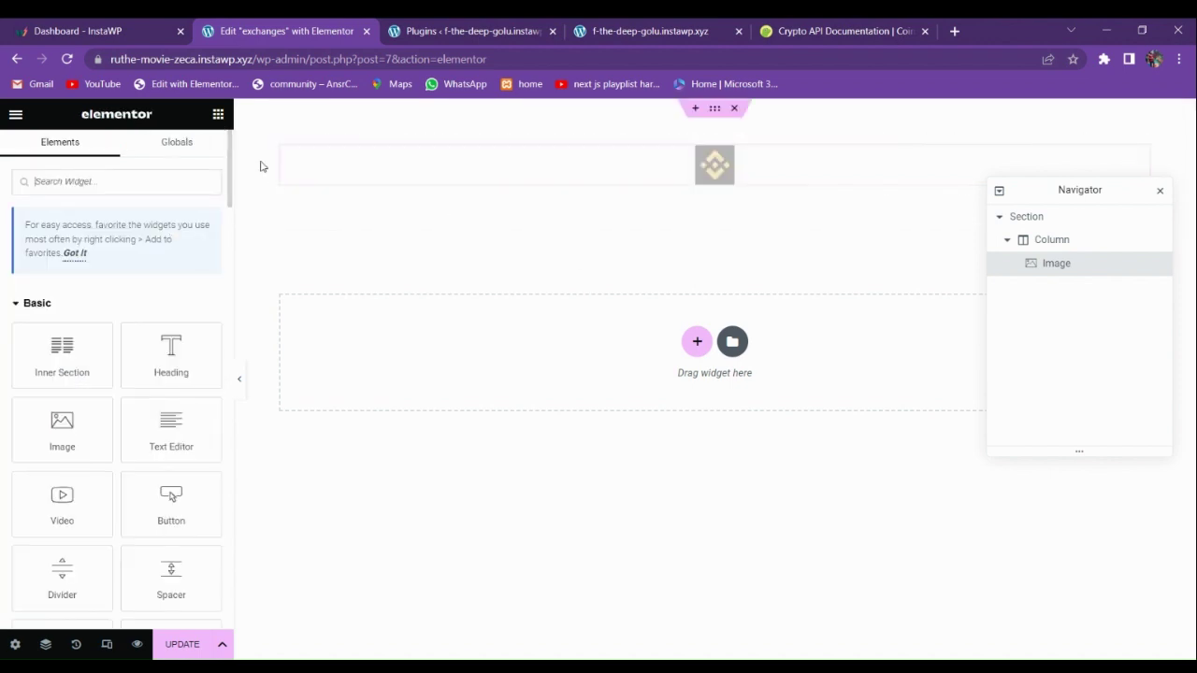
left_click(467, 22)
left_click(696, 24)
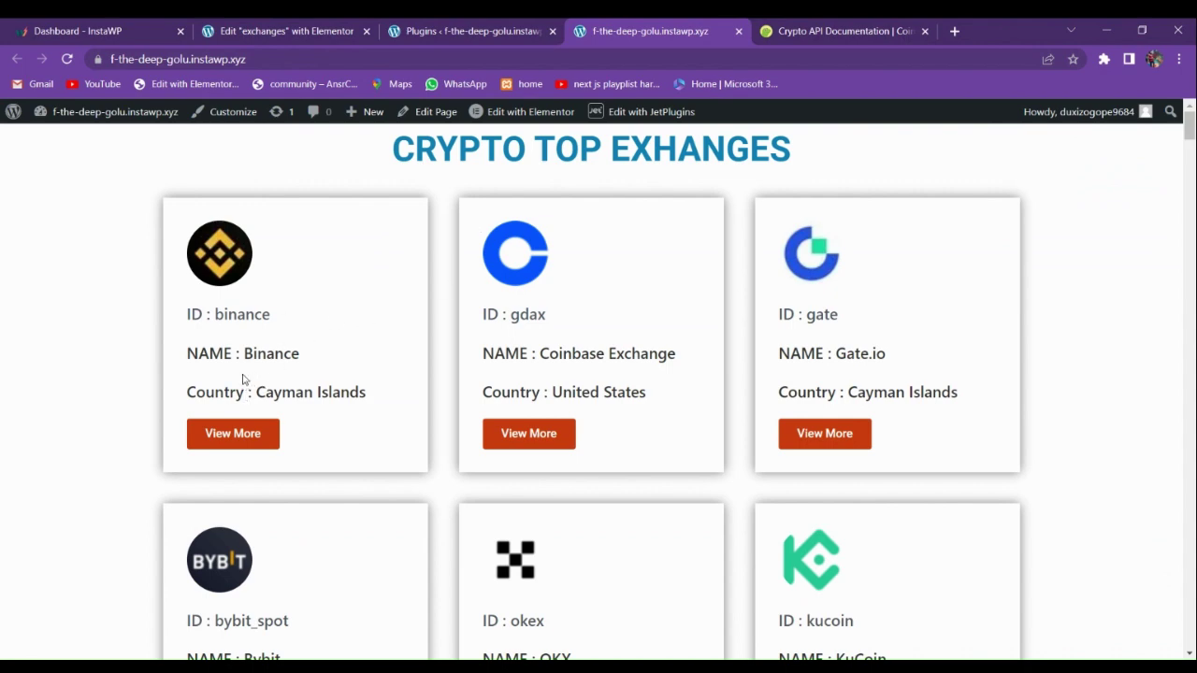
left_click(466, 31)
left_click(281, 31)
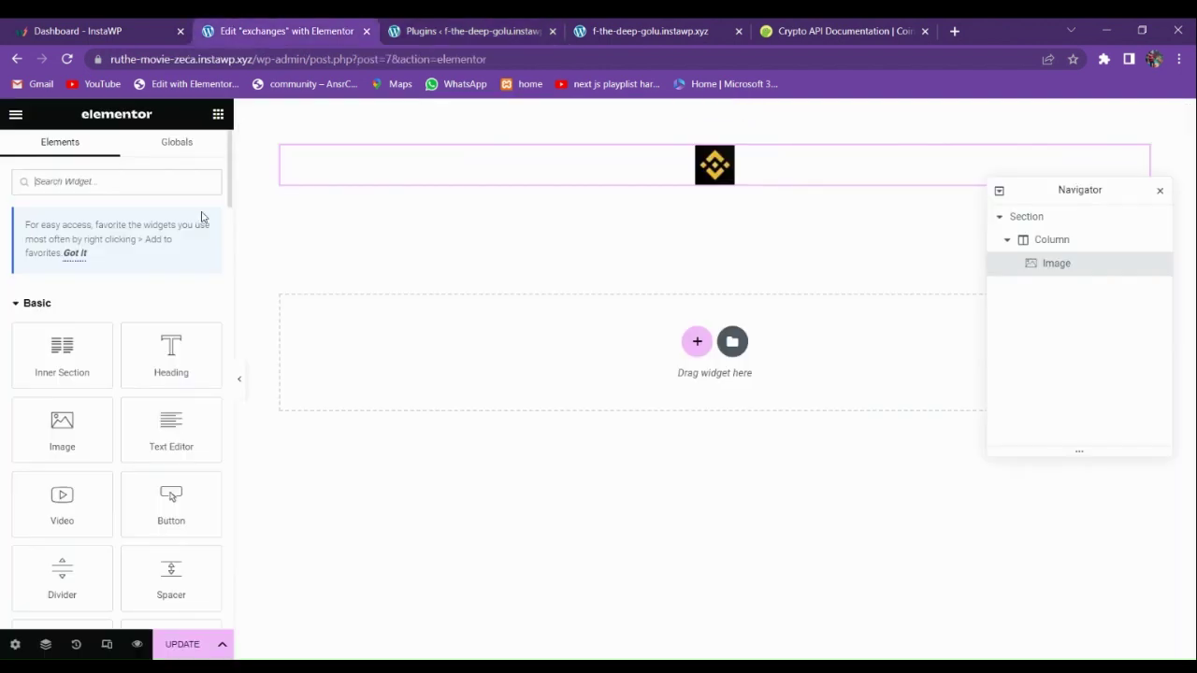
left_click_drag(172, 356, 673, 182)
left_click(206, 260)
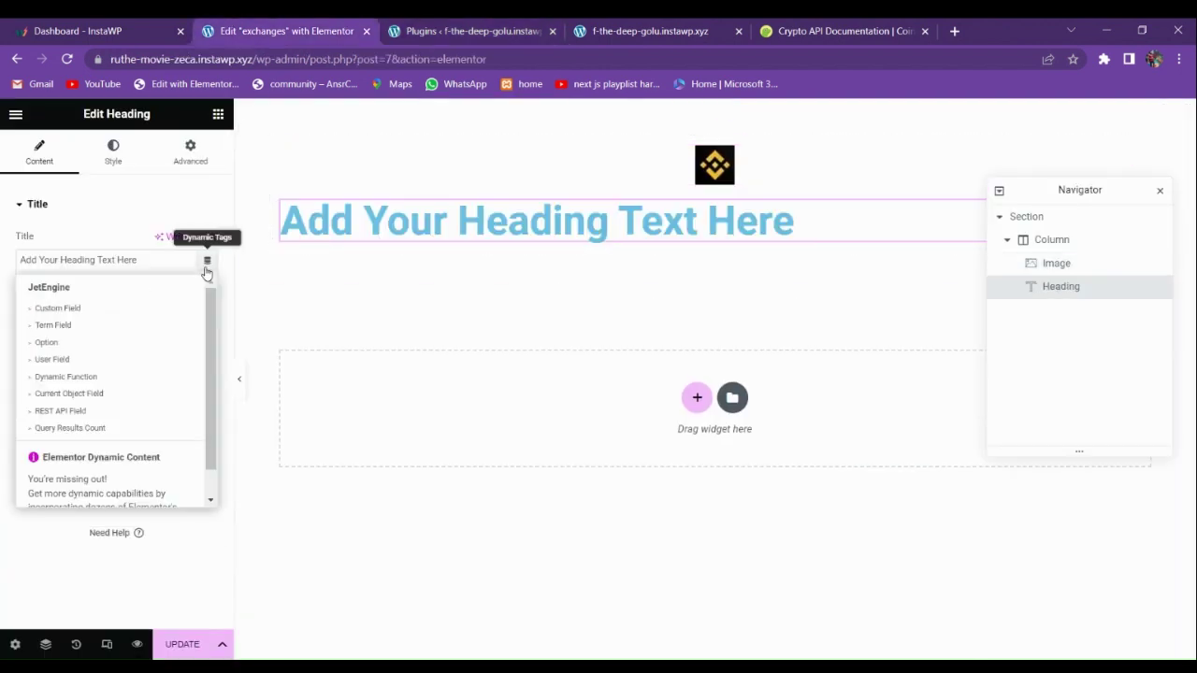
left_click(77, 418)
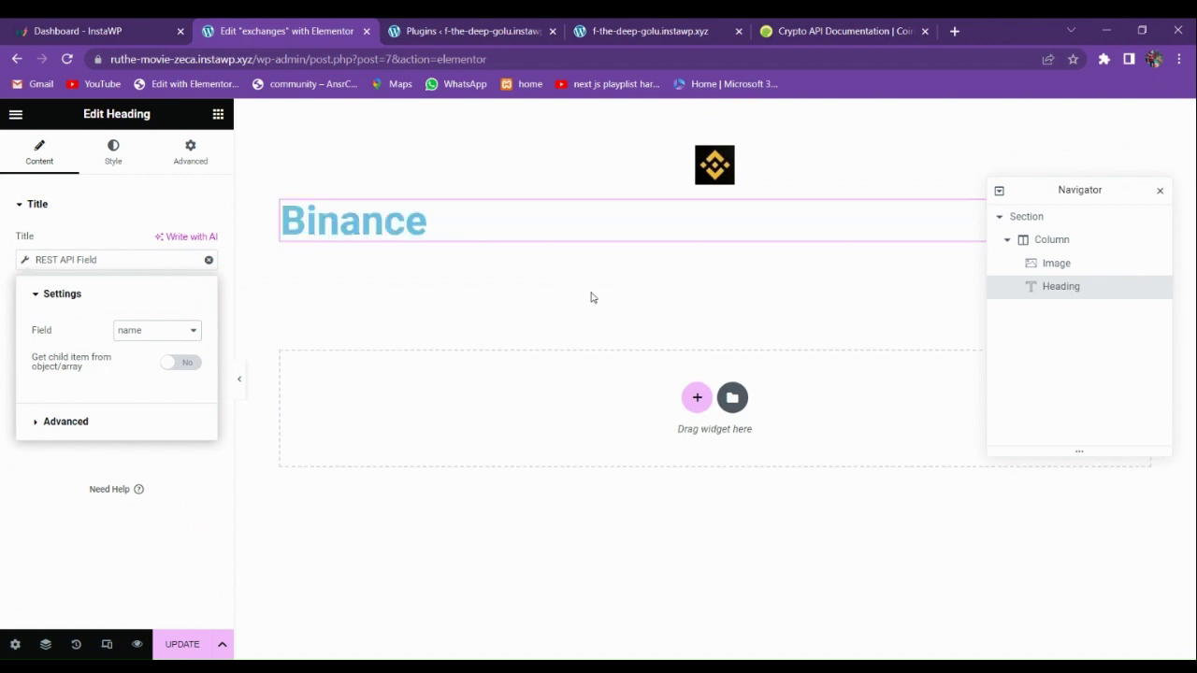
- Add the text "NAME : " before the heading's dynamic value
left_click(65, 422)
left_click(138, 372)
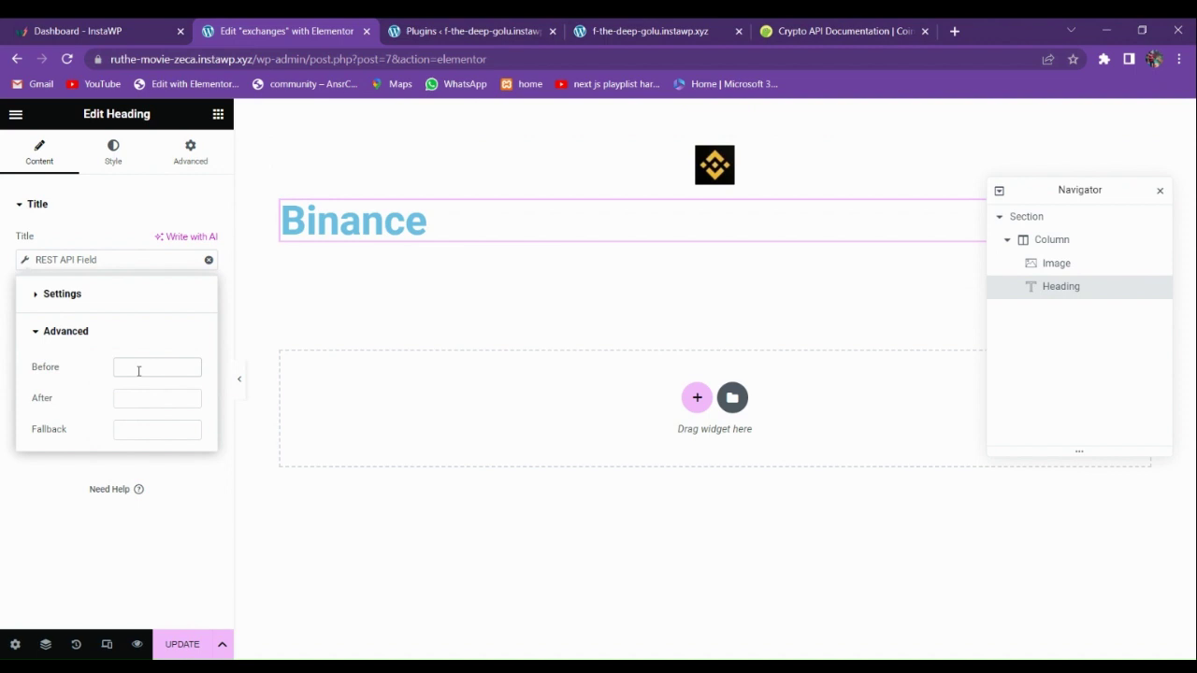
type("NAME")
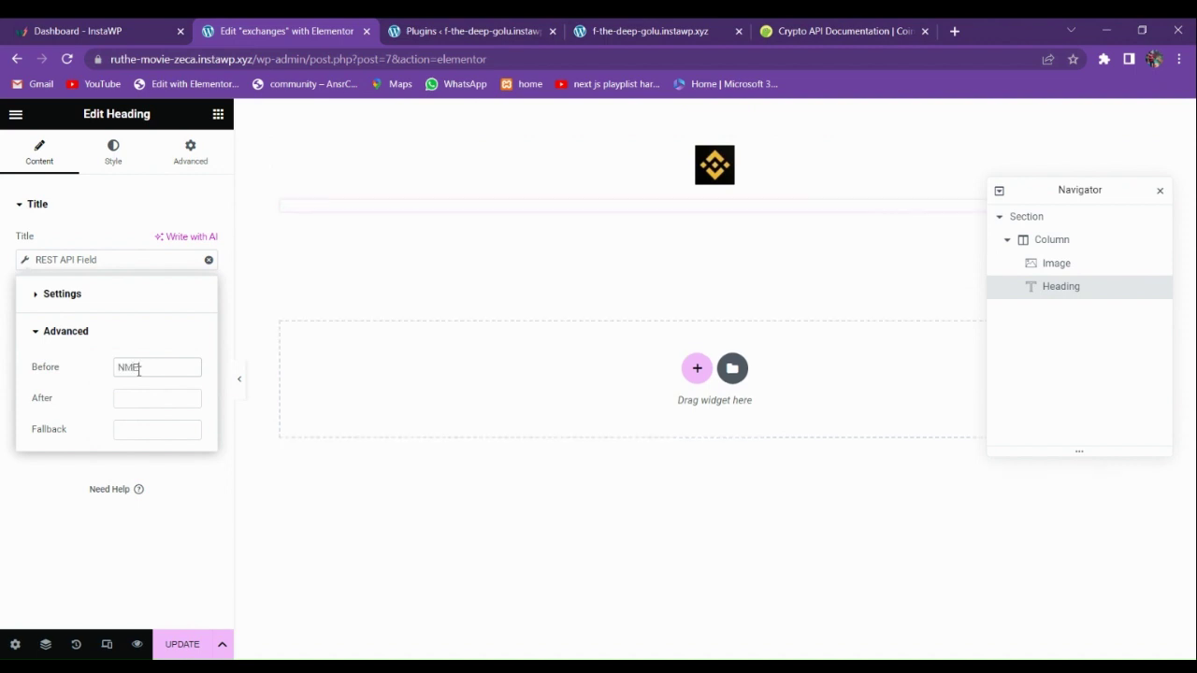
type(":")
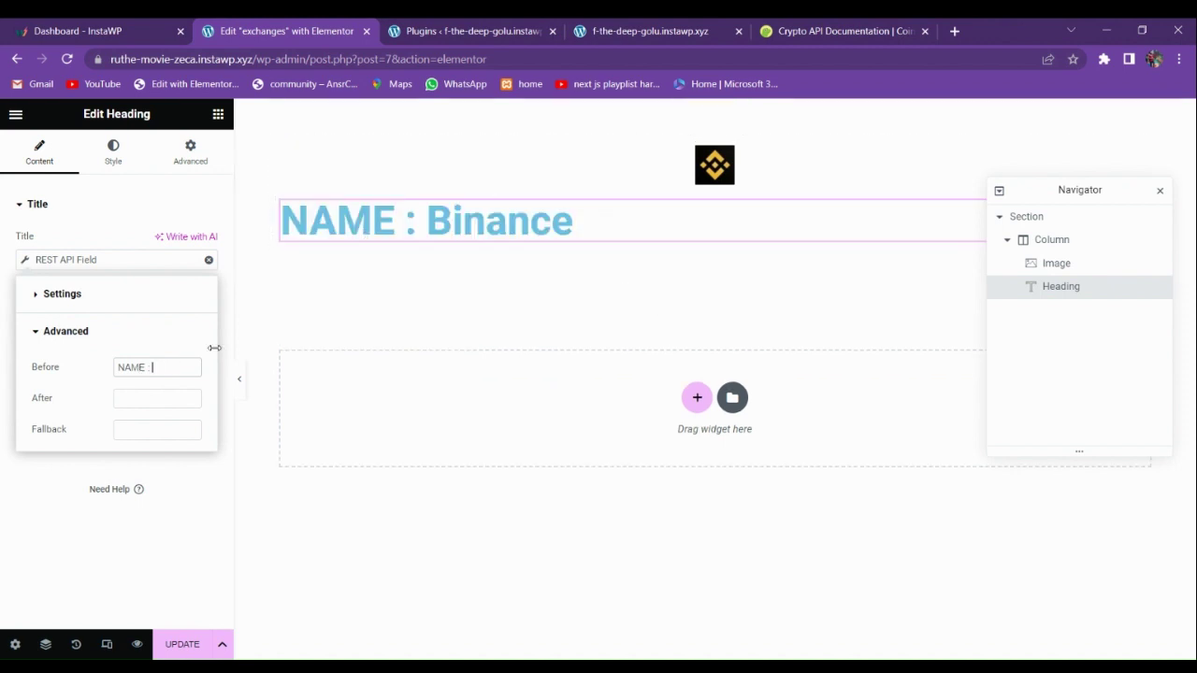
left_click(67, 461)
- Set the heading's text color to the near-black #1F2124
left_click(113, 151)
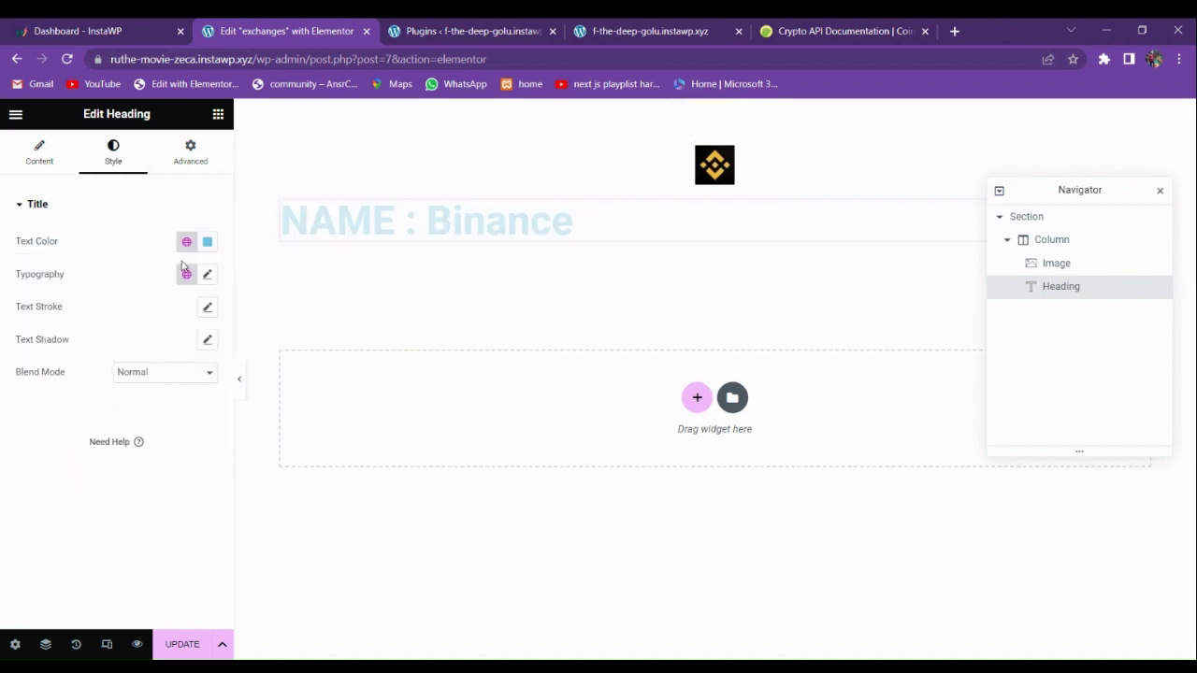
left_click(186, 241)
left_click(68, 340)
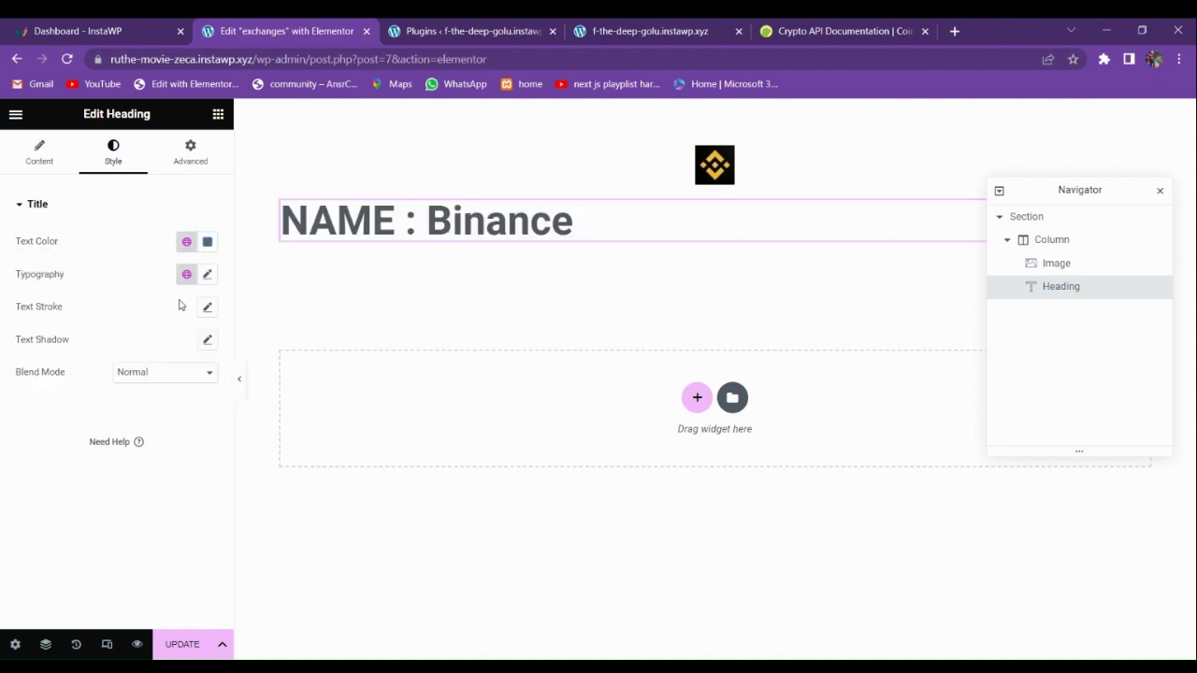
left_click(208, 242)
left_click_drag(152, 400, 145, 404)
left_click(235, 310)
- Reduce the heading's font size in its typography settings
left_click(208, 274)
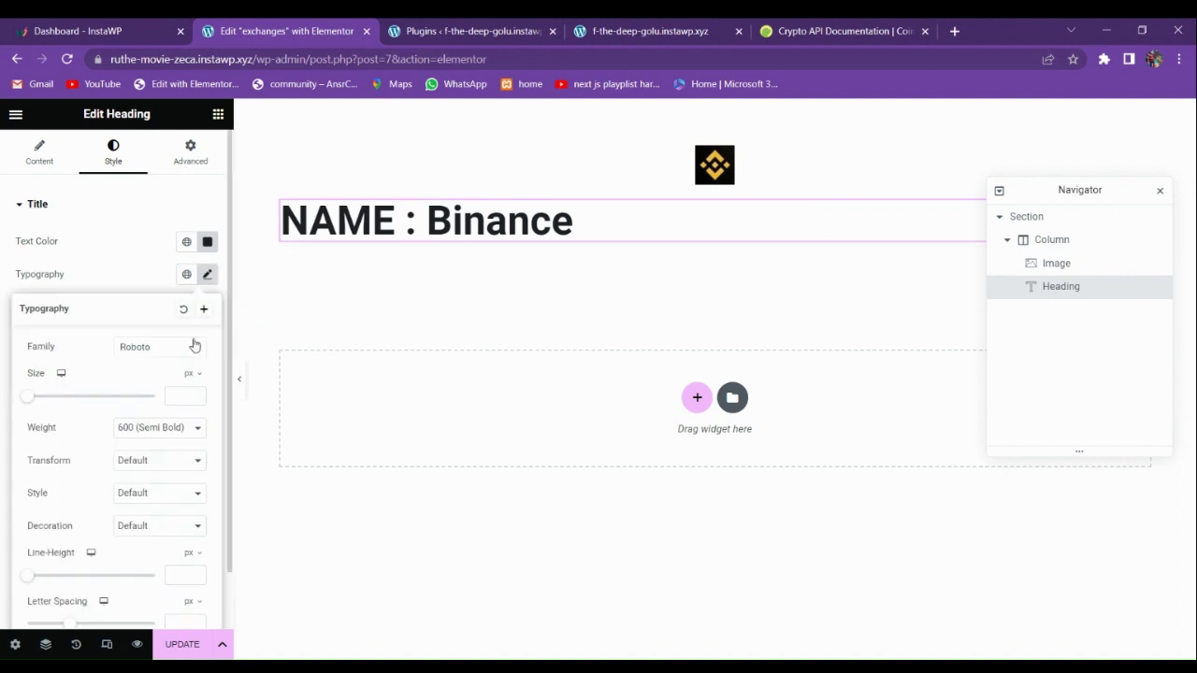
left_click(197, 394)
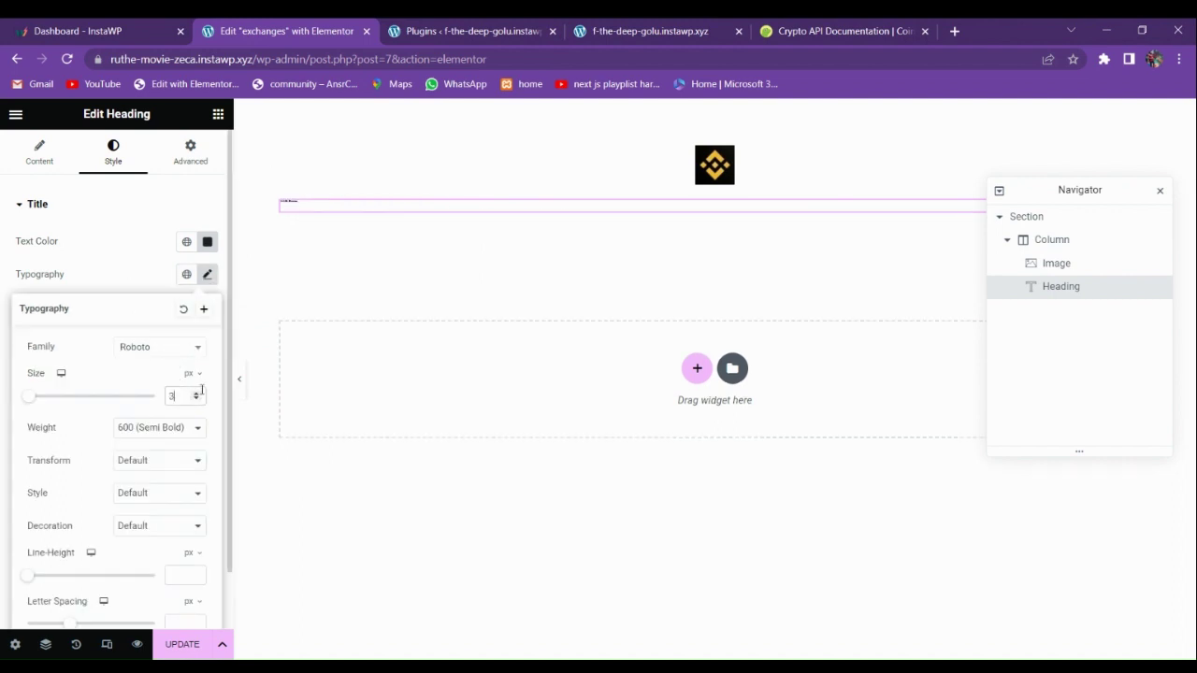
left_click_drag(195, 397, 195, 397)
left_click(112, 224)
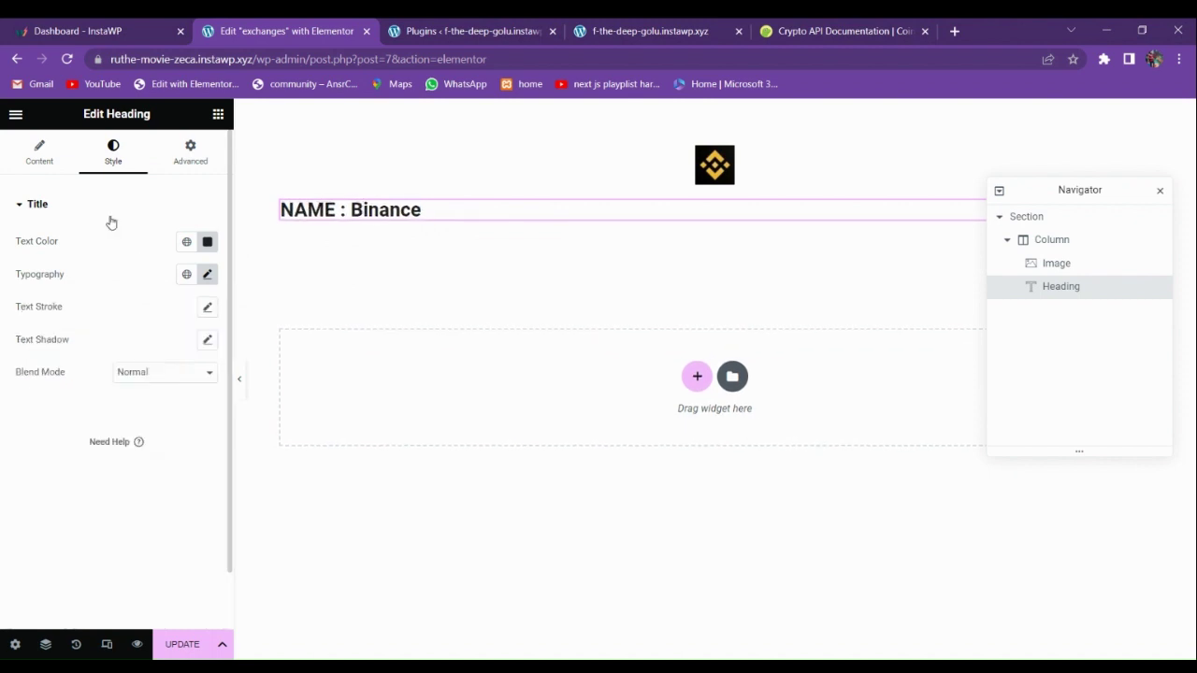
- Center the heading and give it a top margin of 10 px with the other sides at 0
left_click(42, 154)
left_click(165, 419)
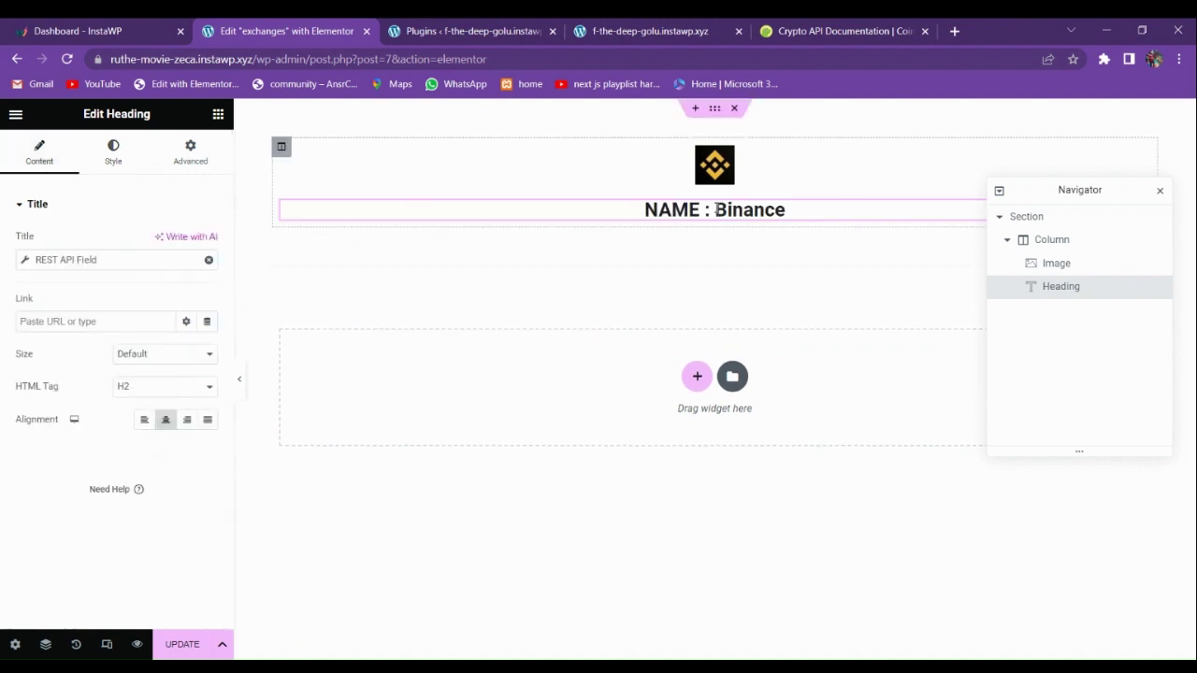
left_click(190, 152)
left_click(206, 258)
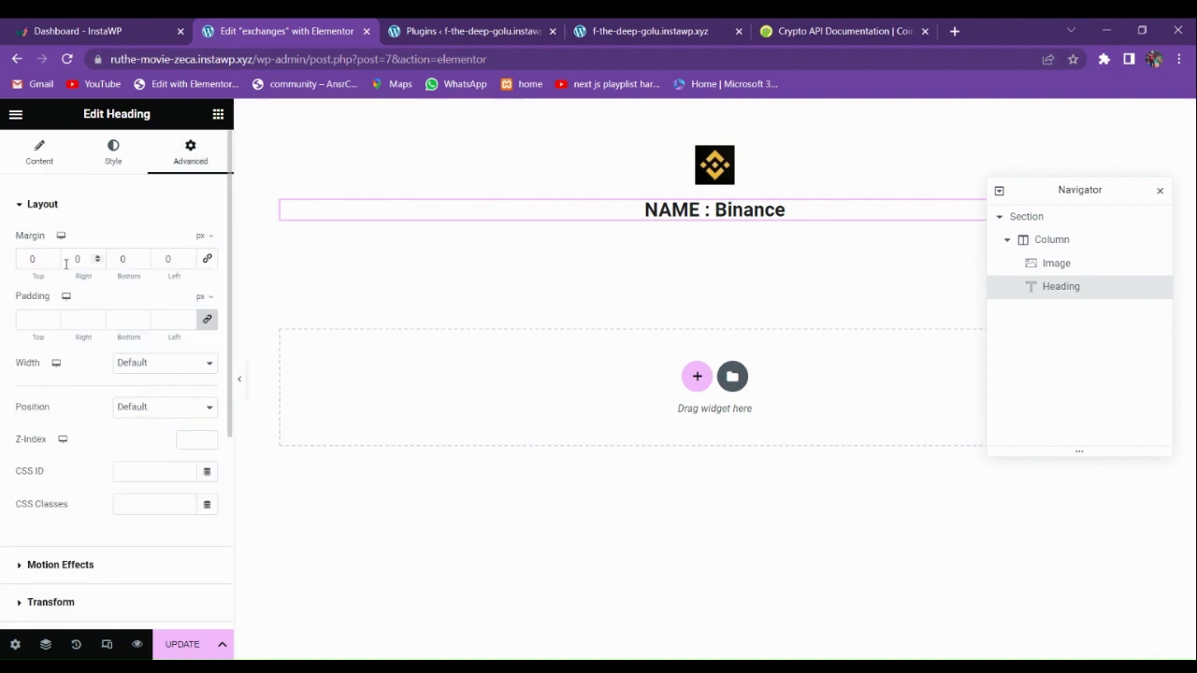
left_click(32, 258)
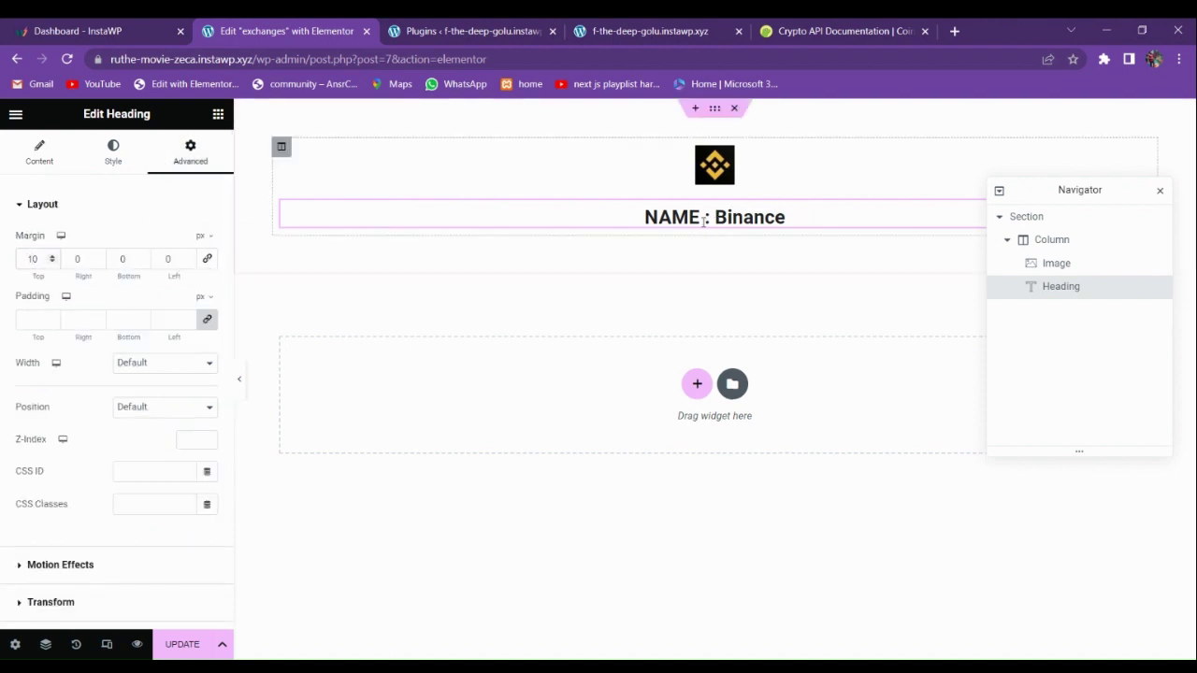
- Set the width of the exchange logo image to 20%
left_click(711, 168)
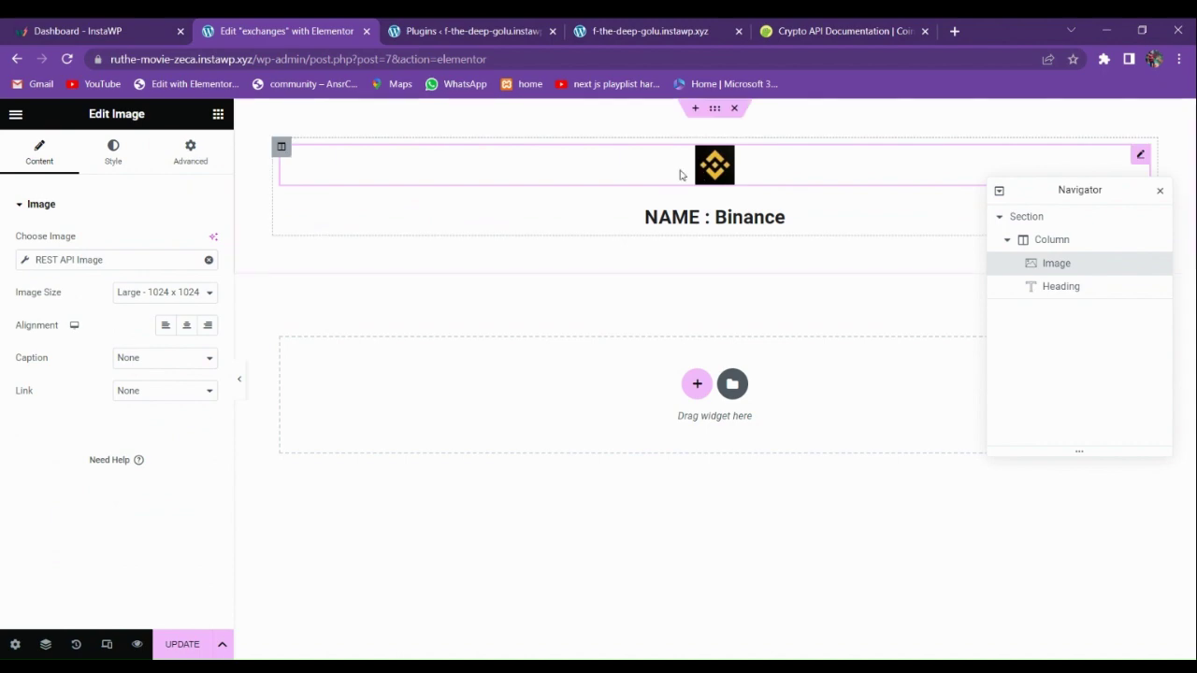
key("ctrl+4")
left_click(488, 26)
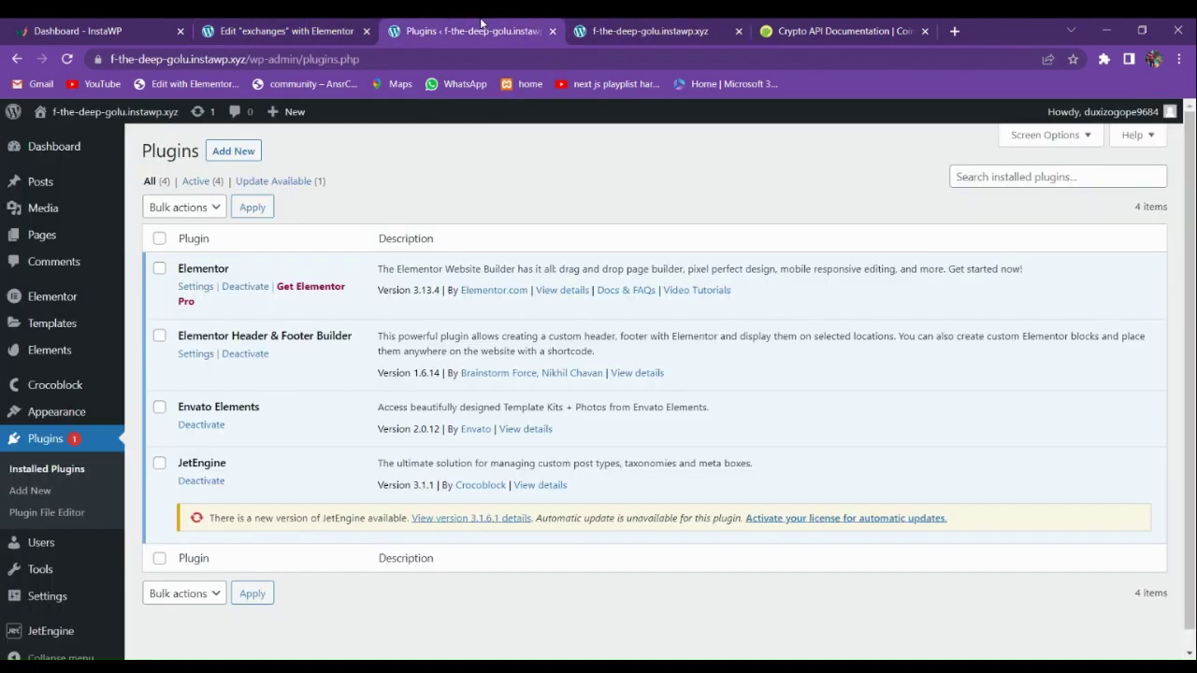
left_click(334, 26)
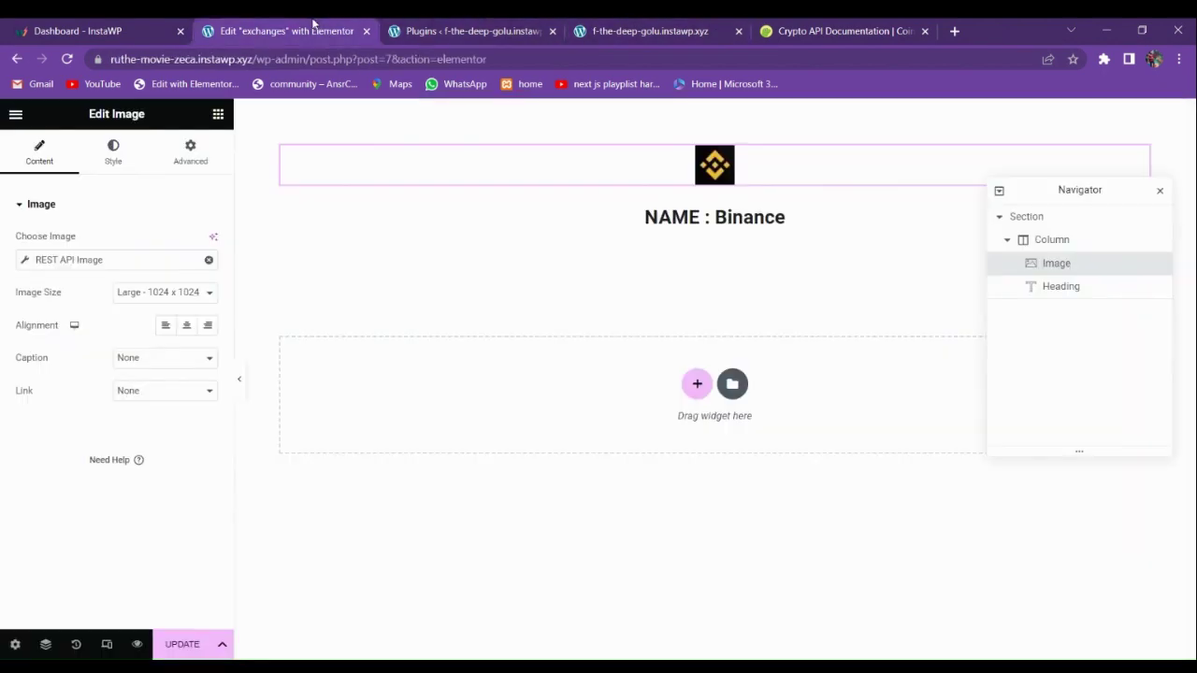
left_click(98, 161)
left_click_drag(21, 263, 52, 261)
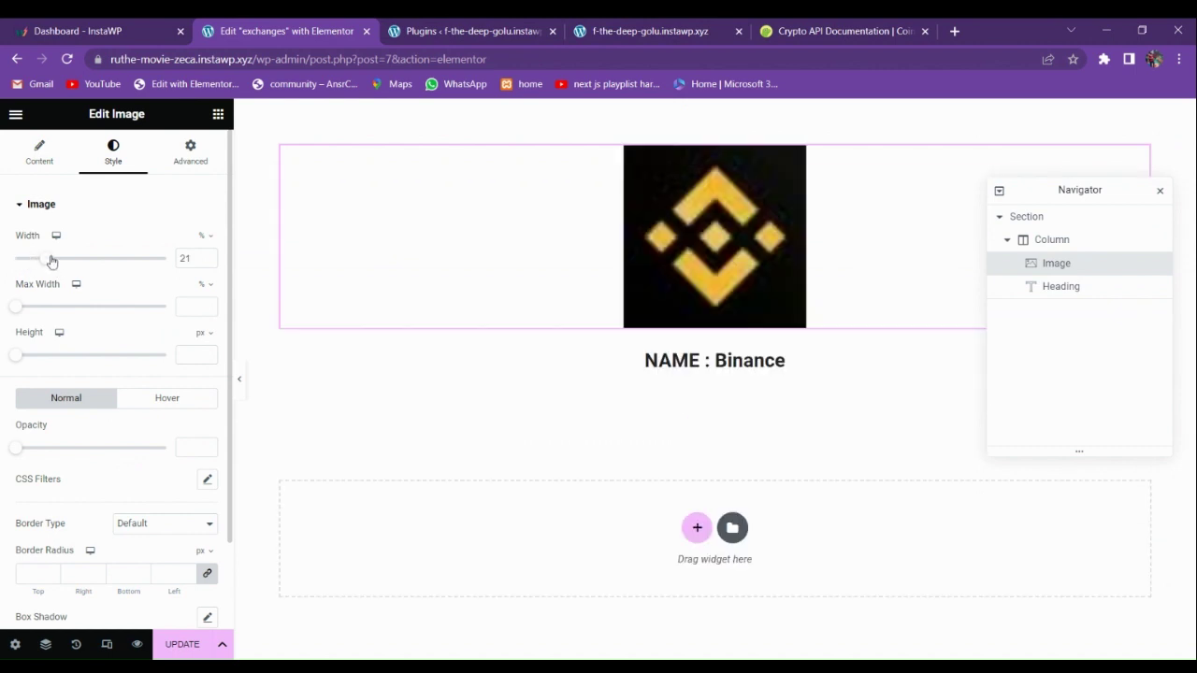
left_click_drag(190, 259, 150, 261)
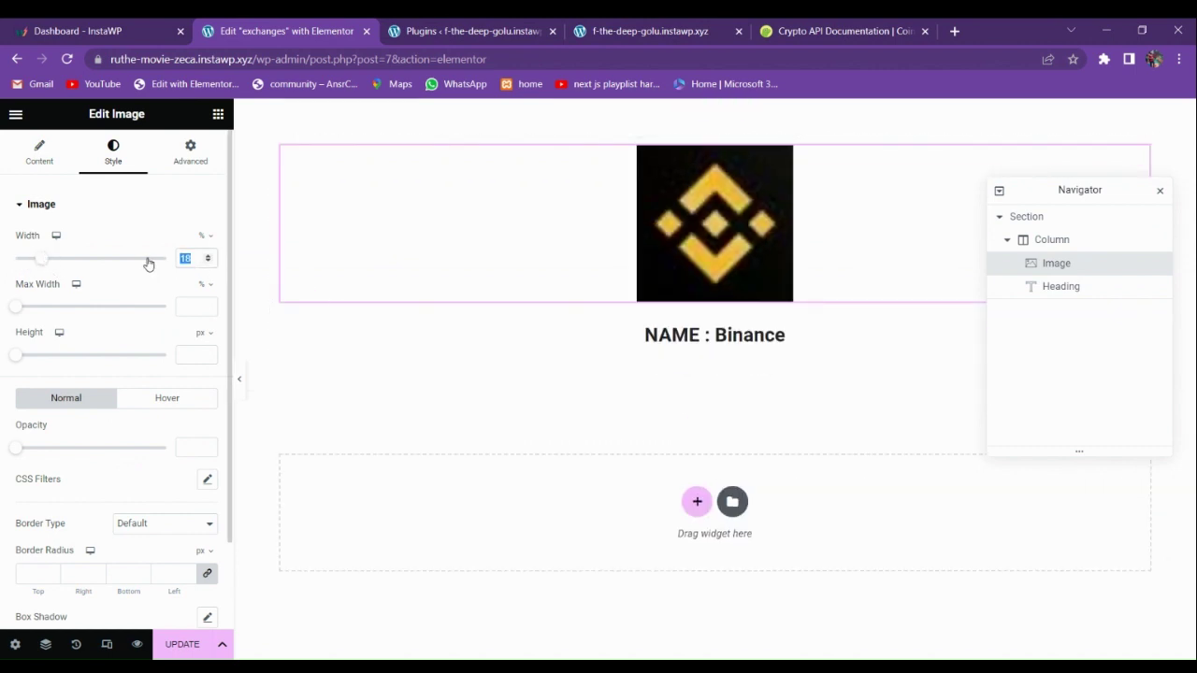
type("20")
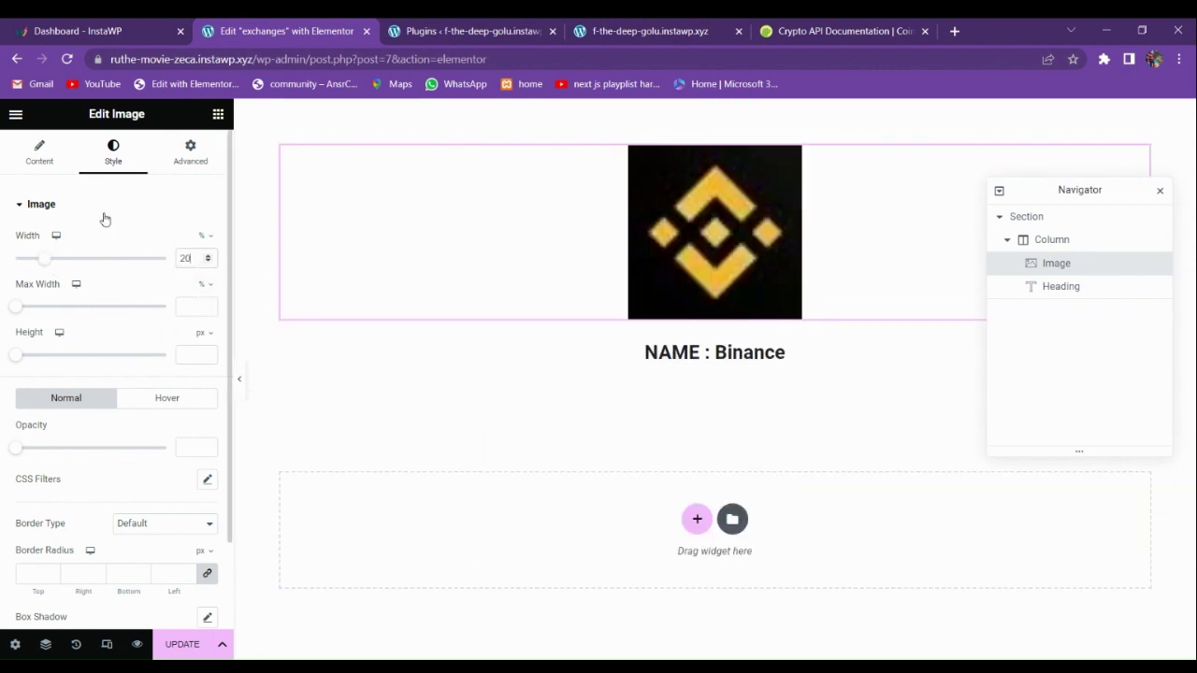
- Try a border radius of 100 px on all corners of the logo image
scroll(91, 405, "down", 2)
left_click(26, 468)
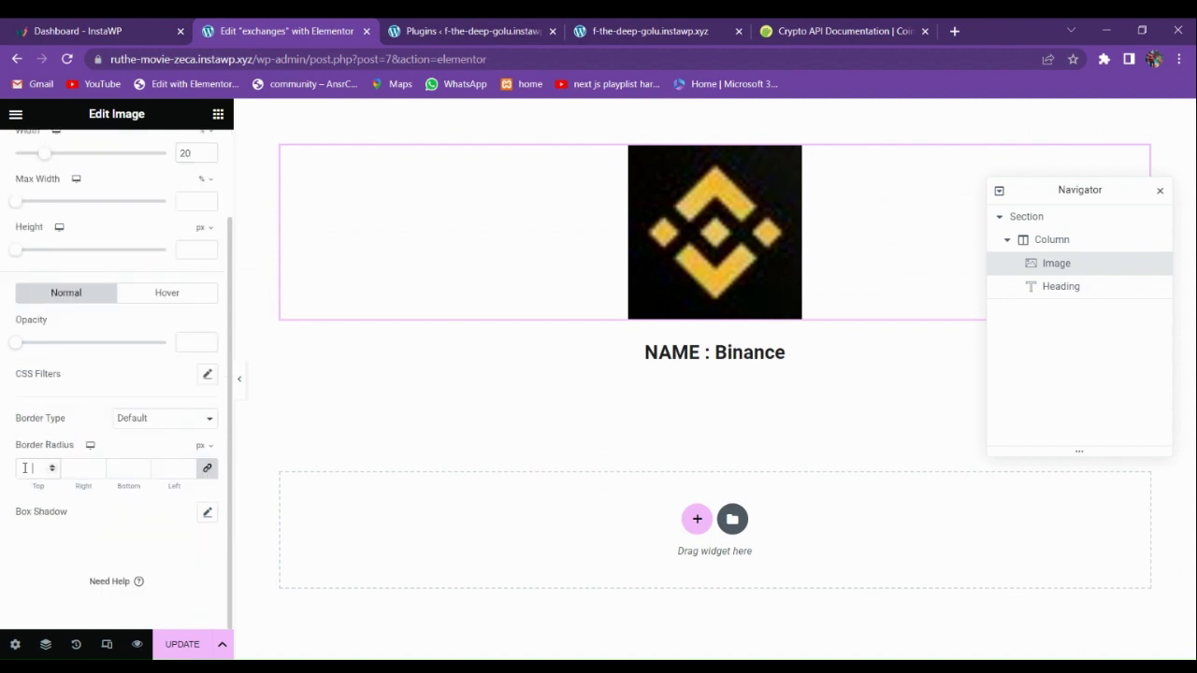
type("100")
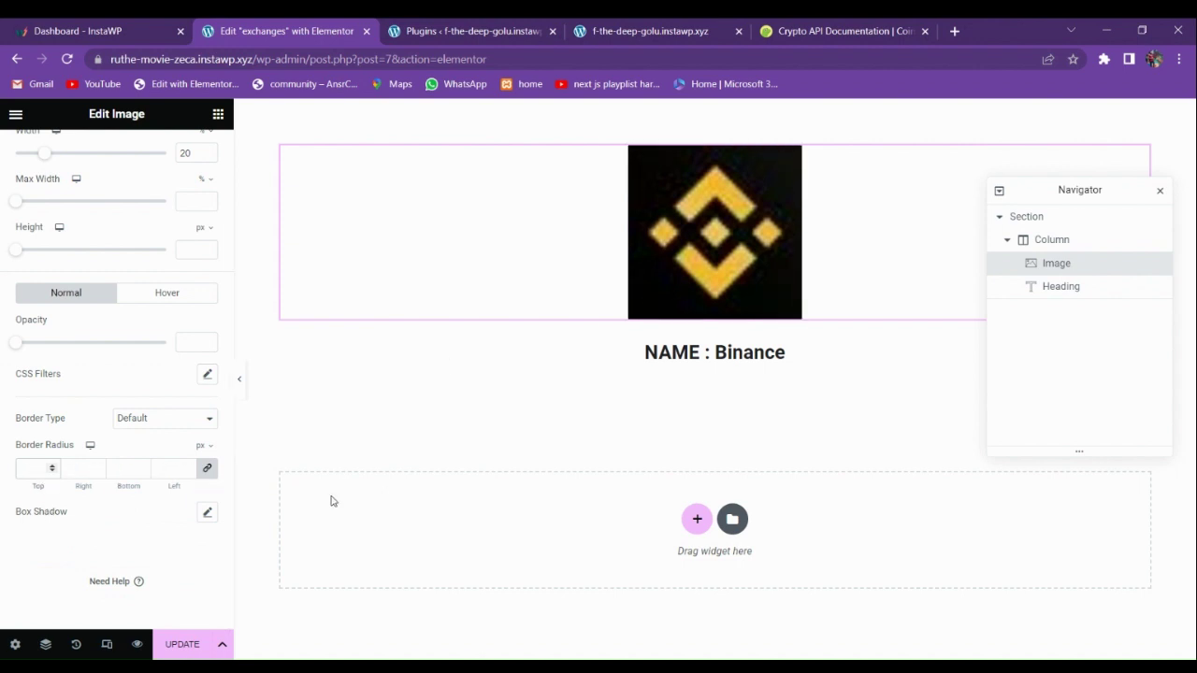
- Compare the logo and heading with the exchange cards on the finished reference page and return to the listing editor
left_click(609, 32)
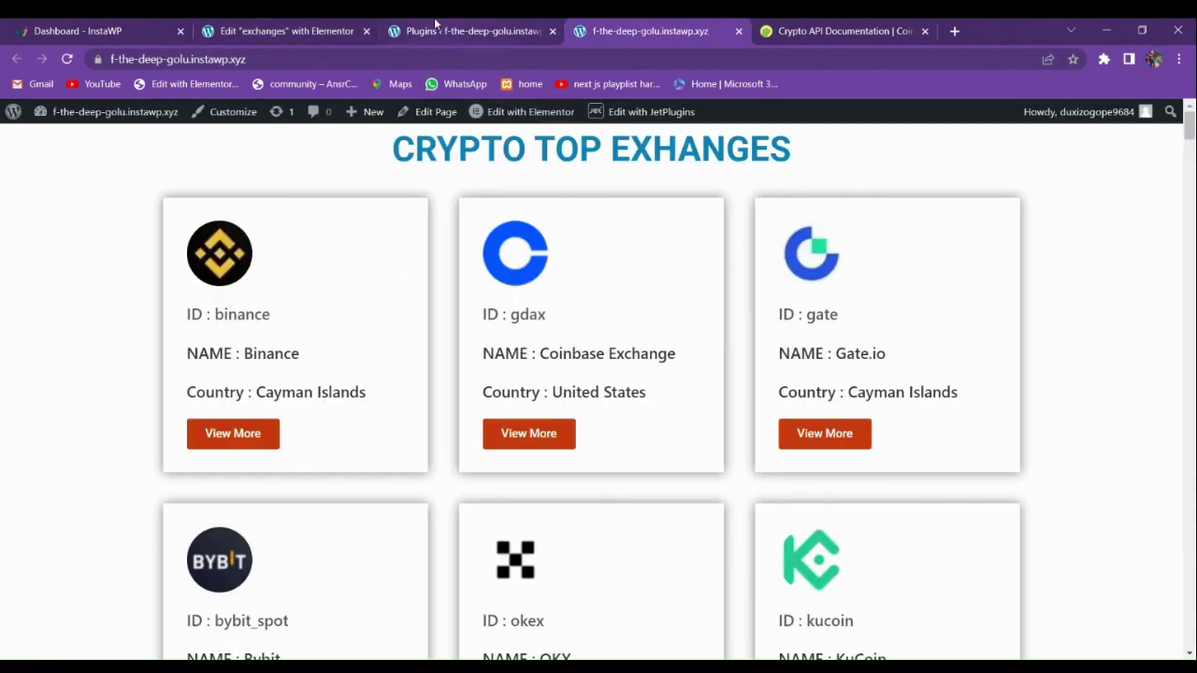
left_click(300, 31)
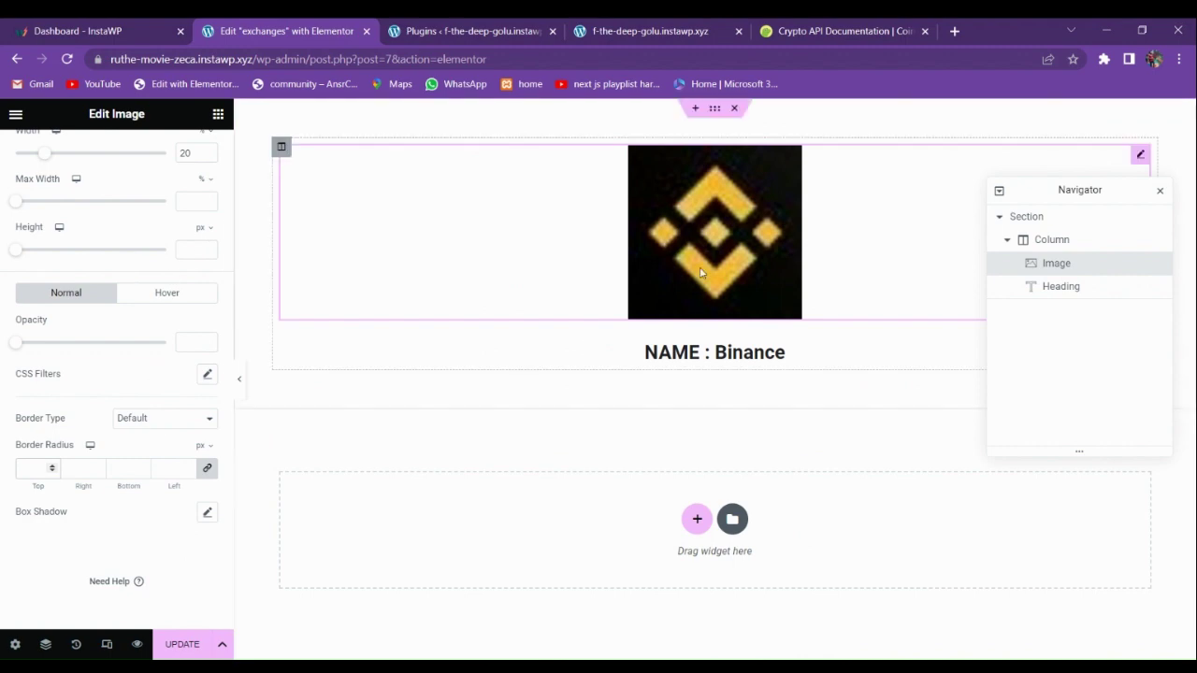
left_click(623, 350)
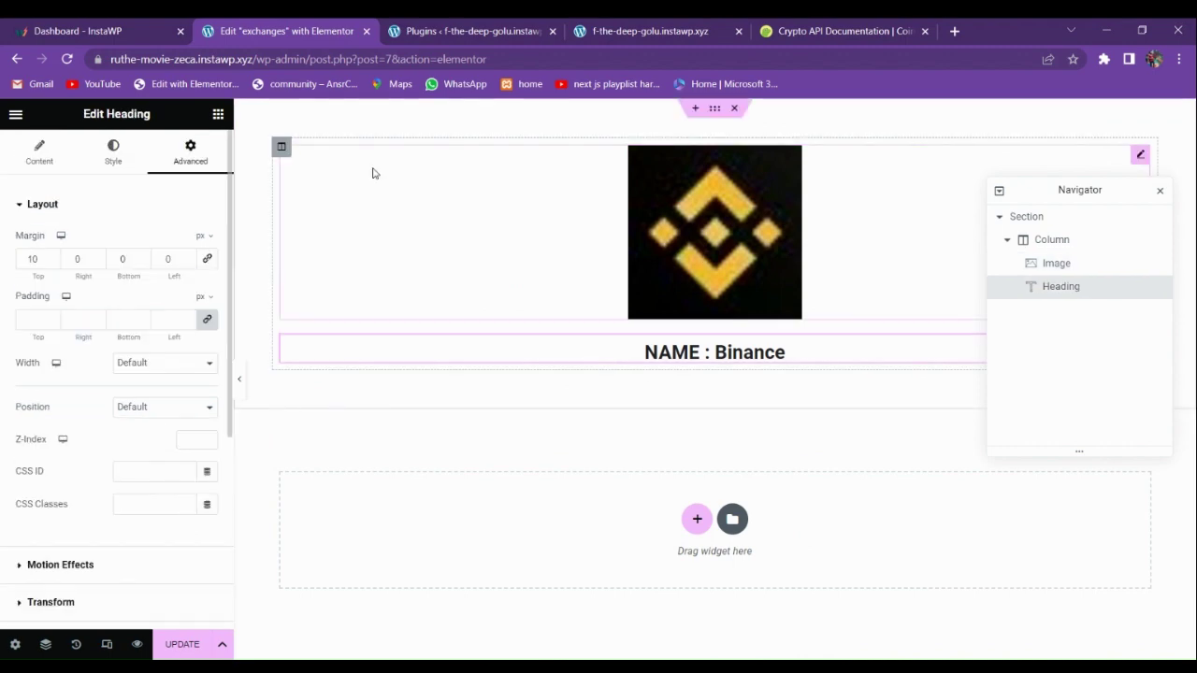
left_click(477, 30)
left_click(625, 31)
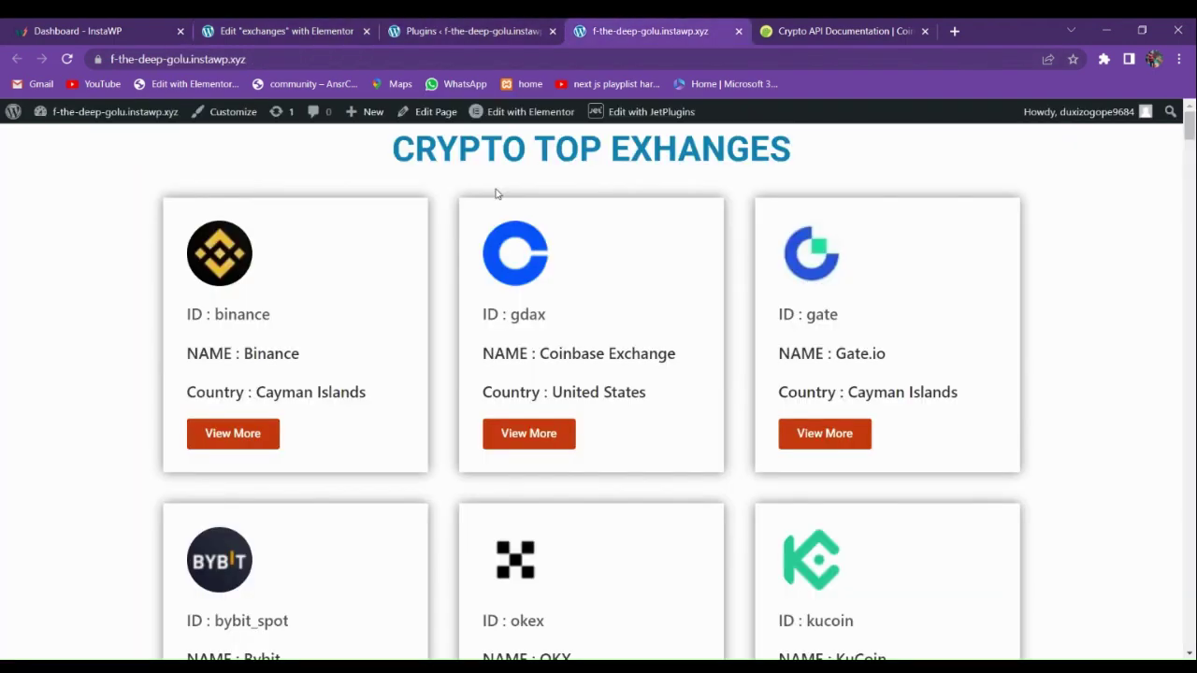
left_click(315, 28)
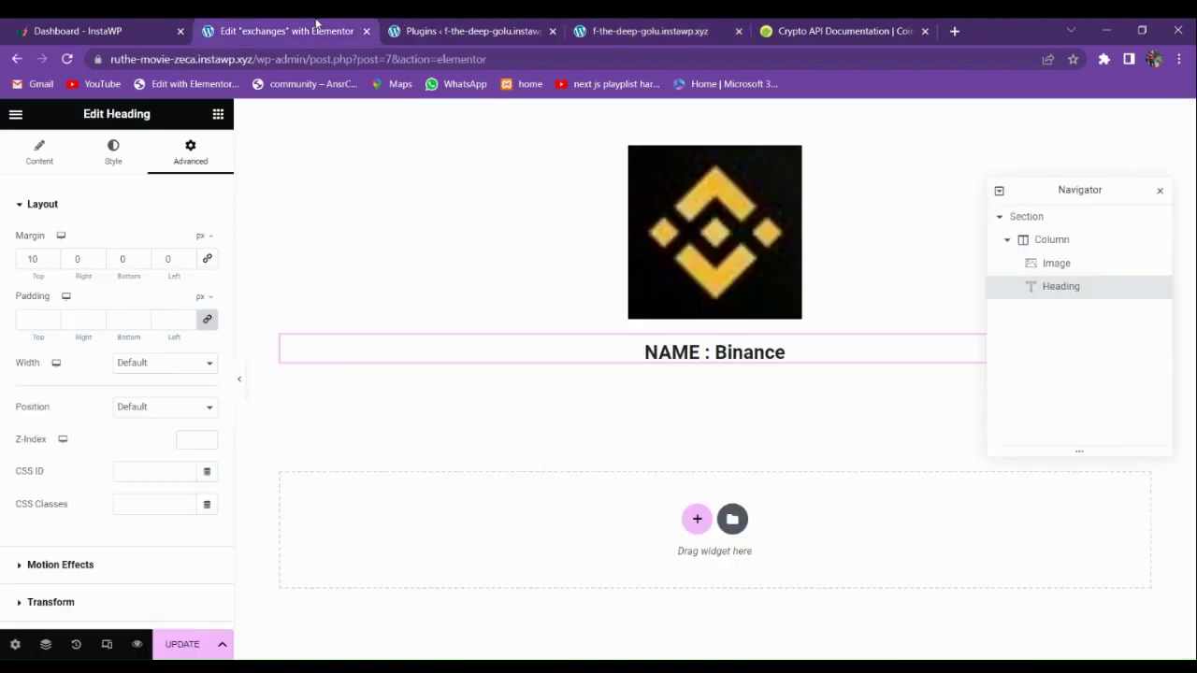
- Duplicate the name heading and set the copy's REST API field to "country"
left_click(218, 115)
right_click(595, 352)
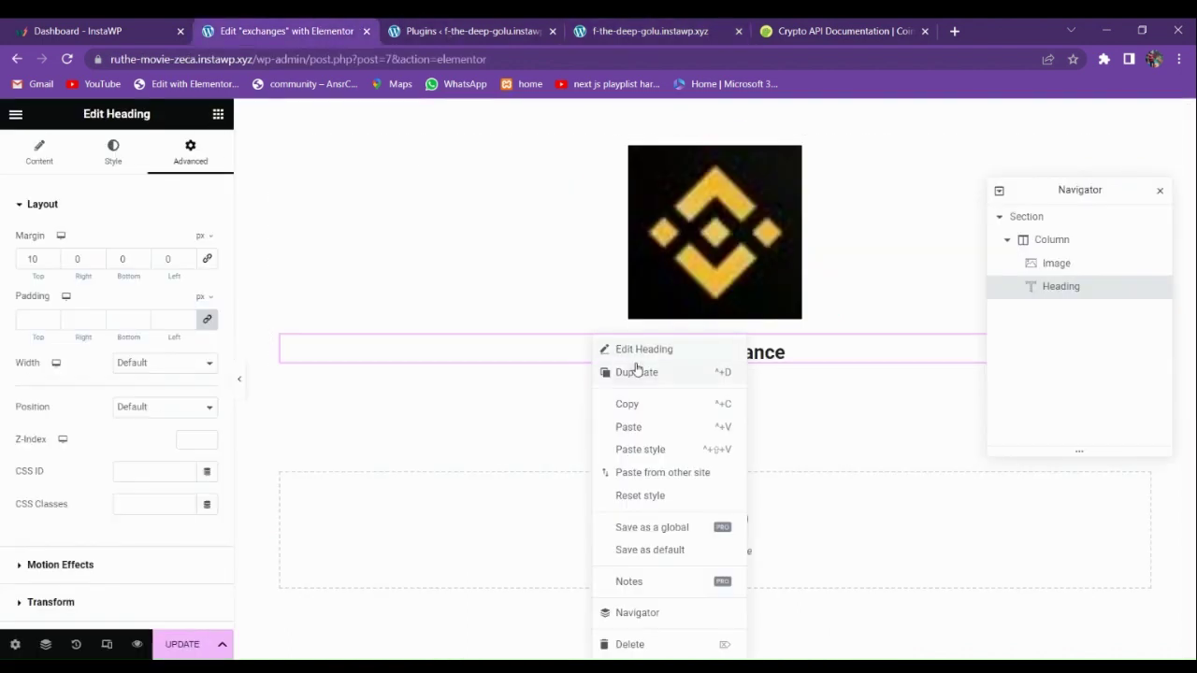
left_click(636, 373)
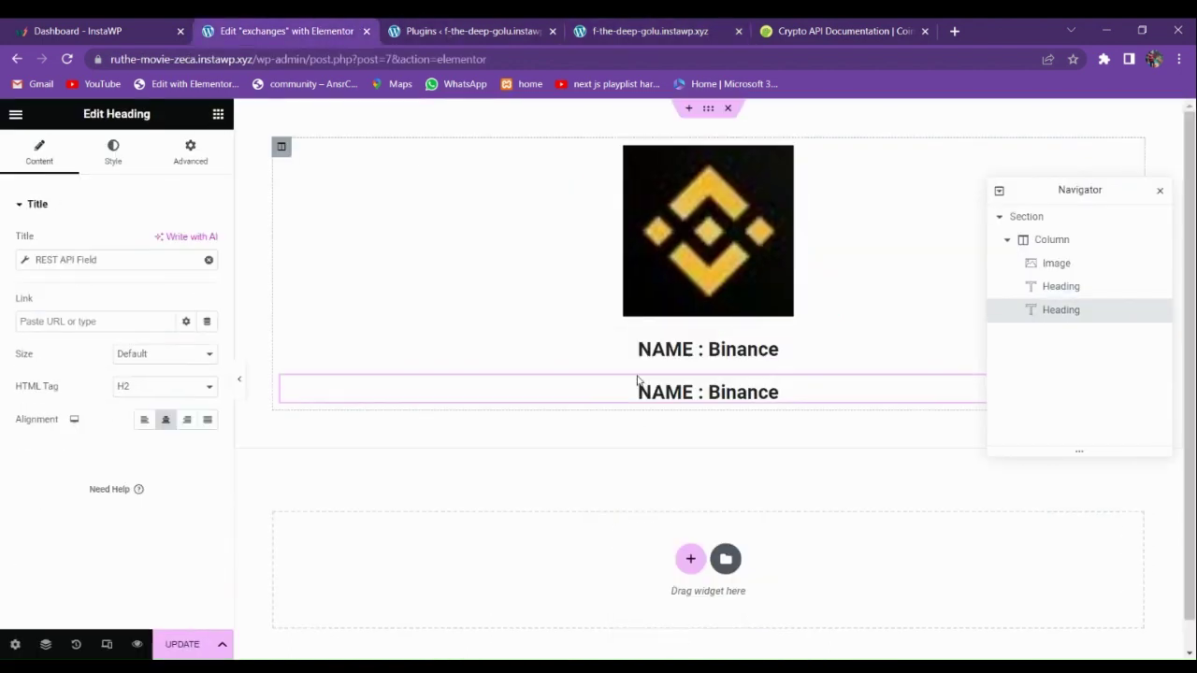
left_click(23, 264)
left_click(147, 396)
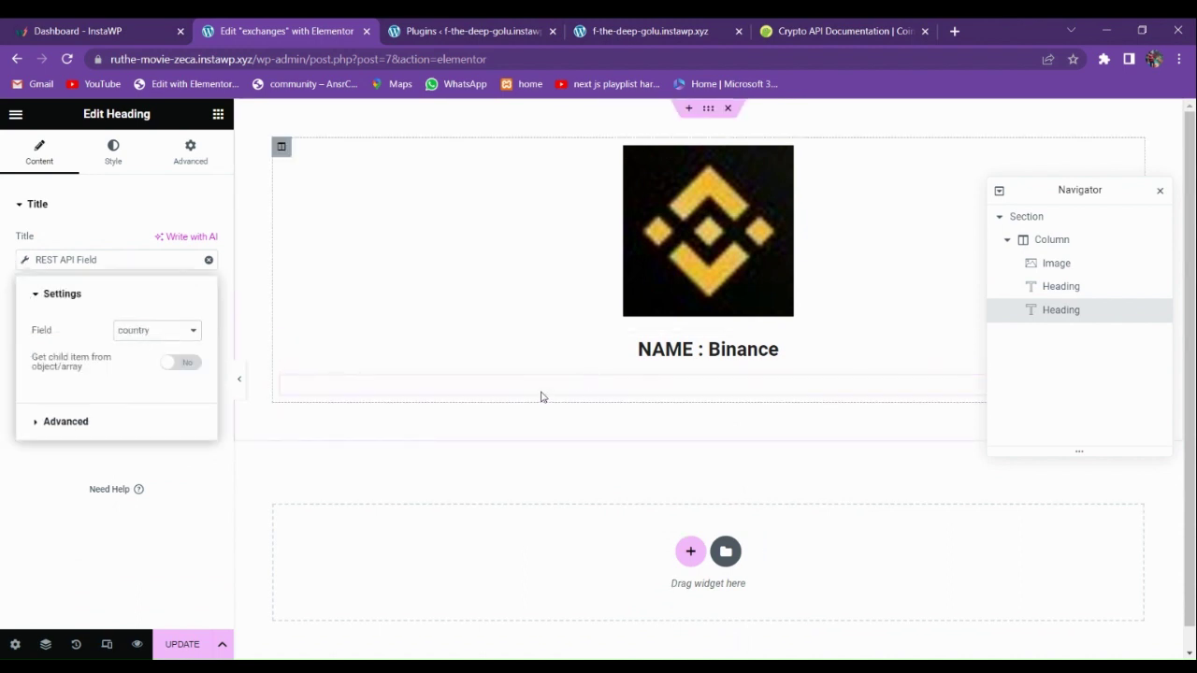
left_click(114, 154)
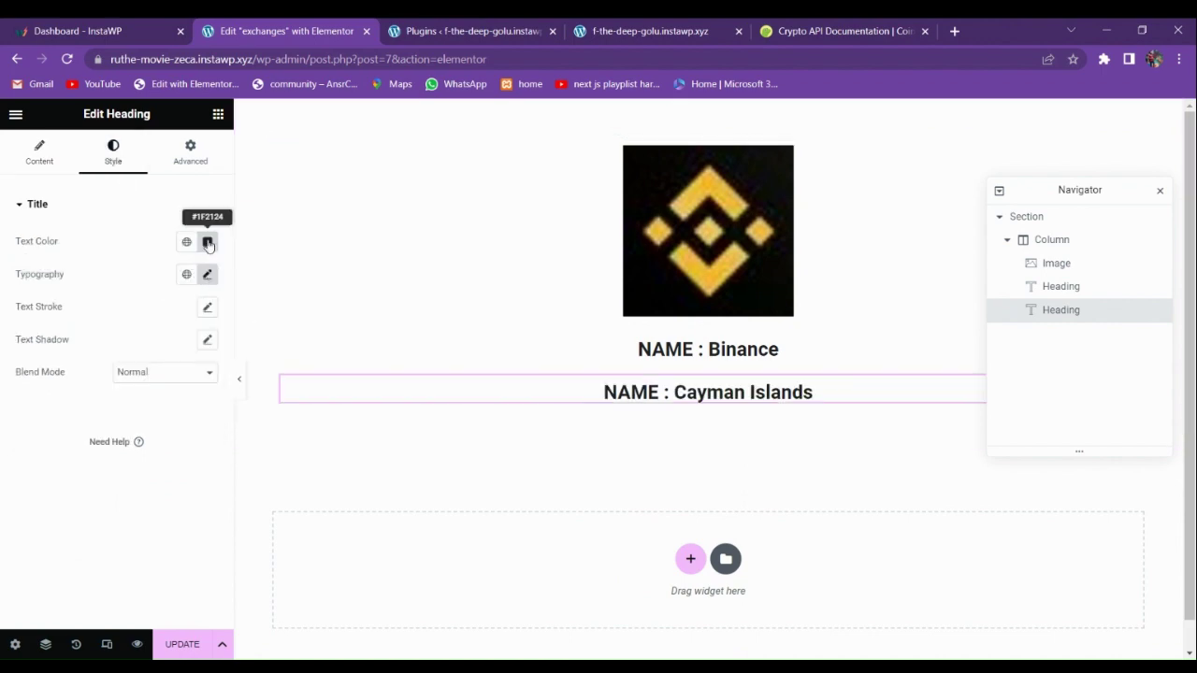
- Change the text color of the duplicated country heading to a softer dark gray
left_click(207, 242)
left_click(193, 372)
left_click_drag(194, 373, 149, 377)
left_click(31, 420)
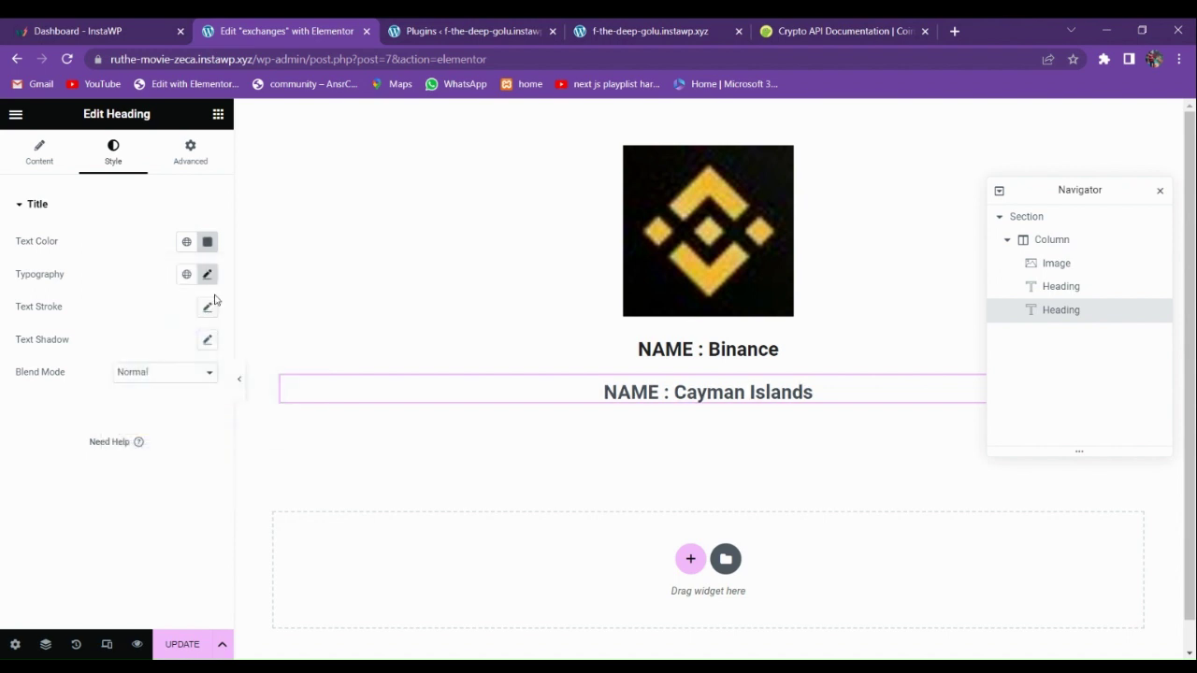
- Set the country heading's font weight to 500 (Medium) and reduce its font size to about 20 px
left_click(208, 274)
left_click(146, 494)
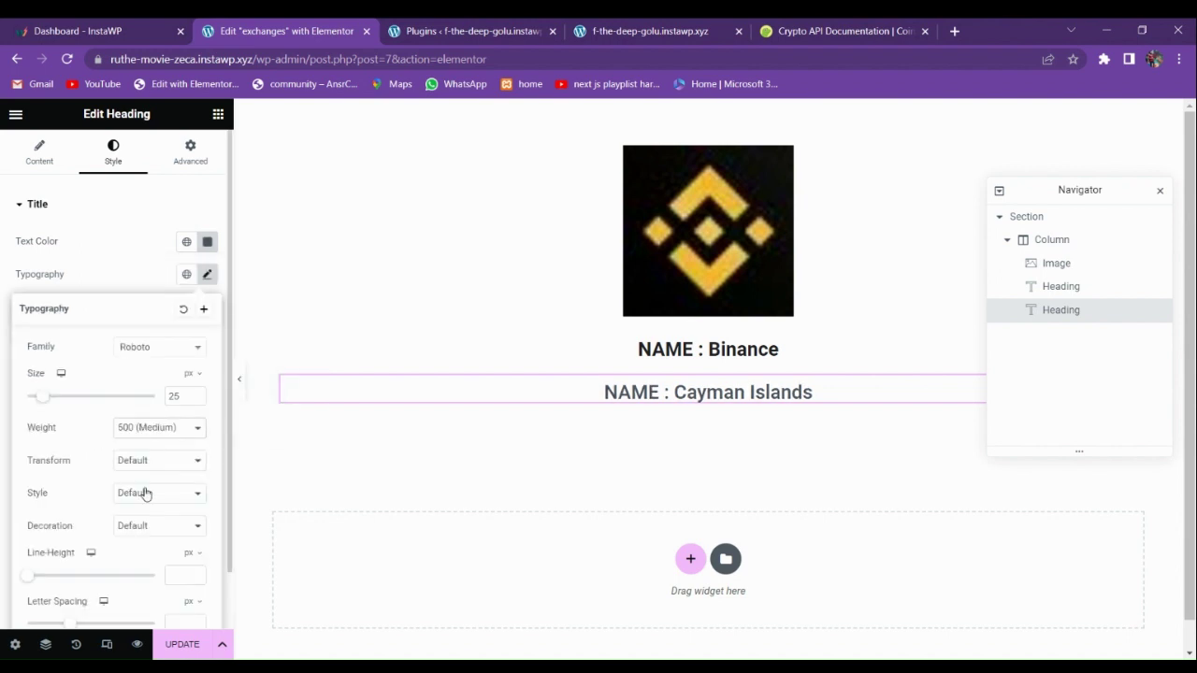
left_click(197, 400)
left_click(196, 400)
left_click(196, 400)
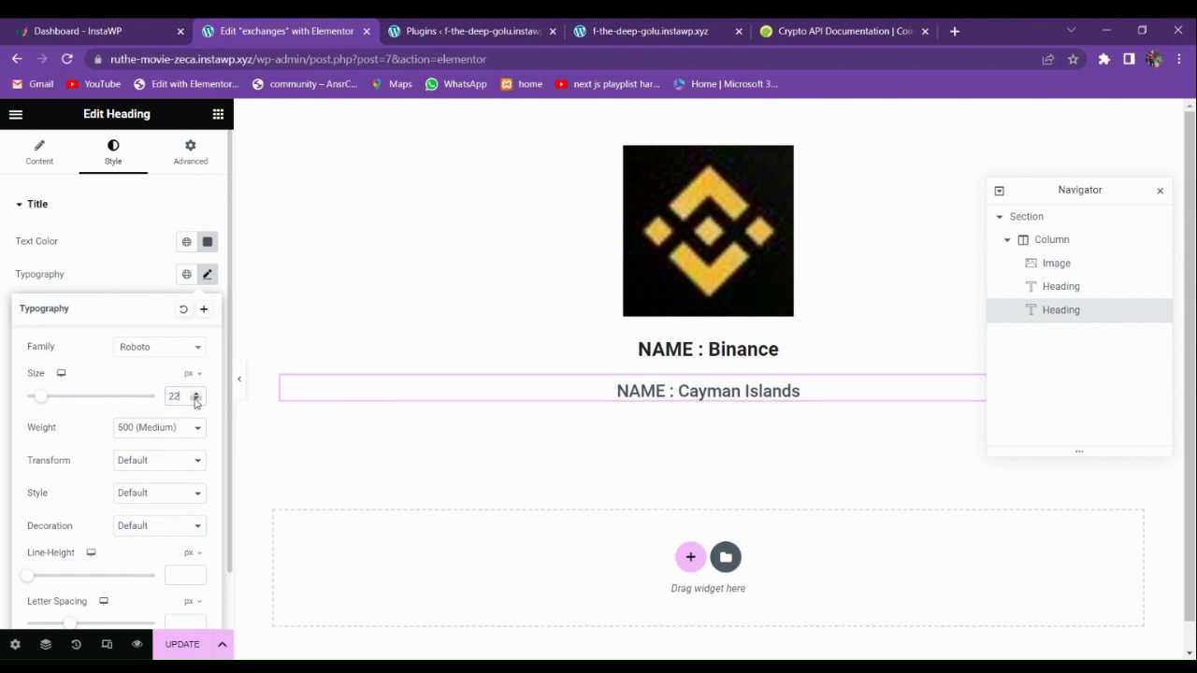
left_click(197, 400)
left_click(197, 401)
left_click(196, 401)
left_click(196, 400)
left_click(196, 401)
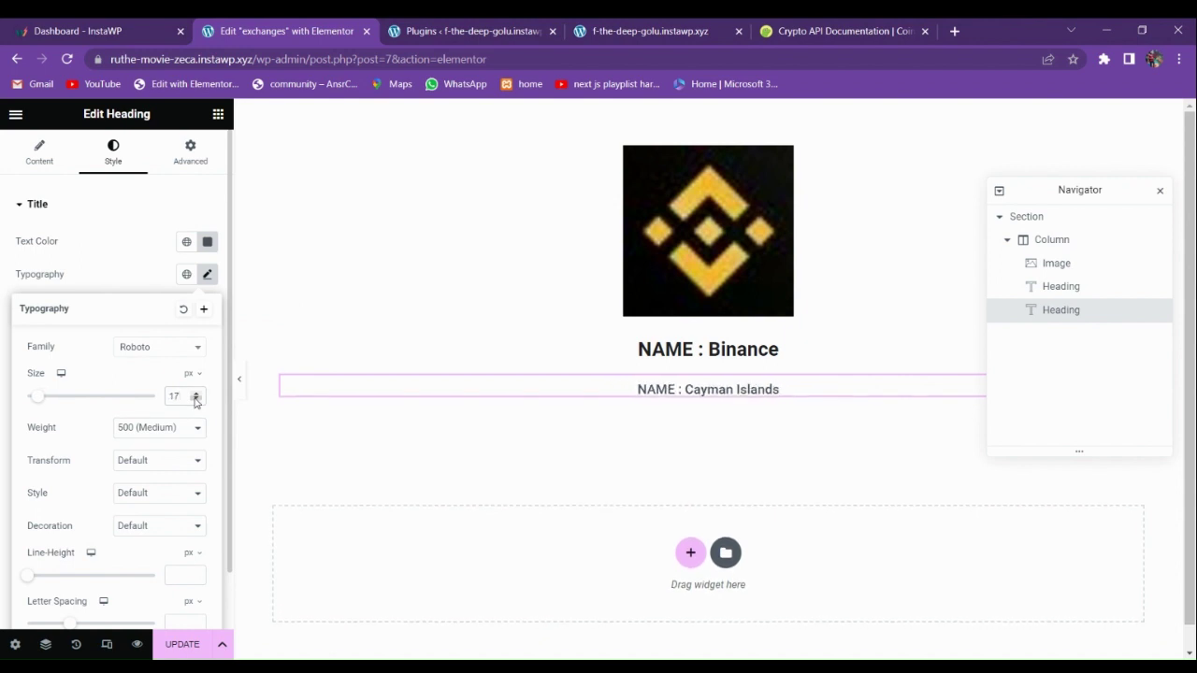
left_click(196, 397)
left_click(195, 396)
left_click(196, 396)
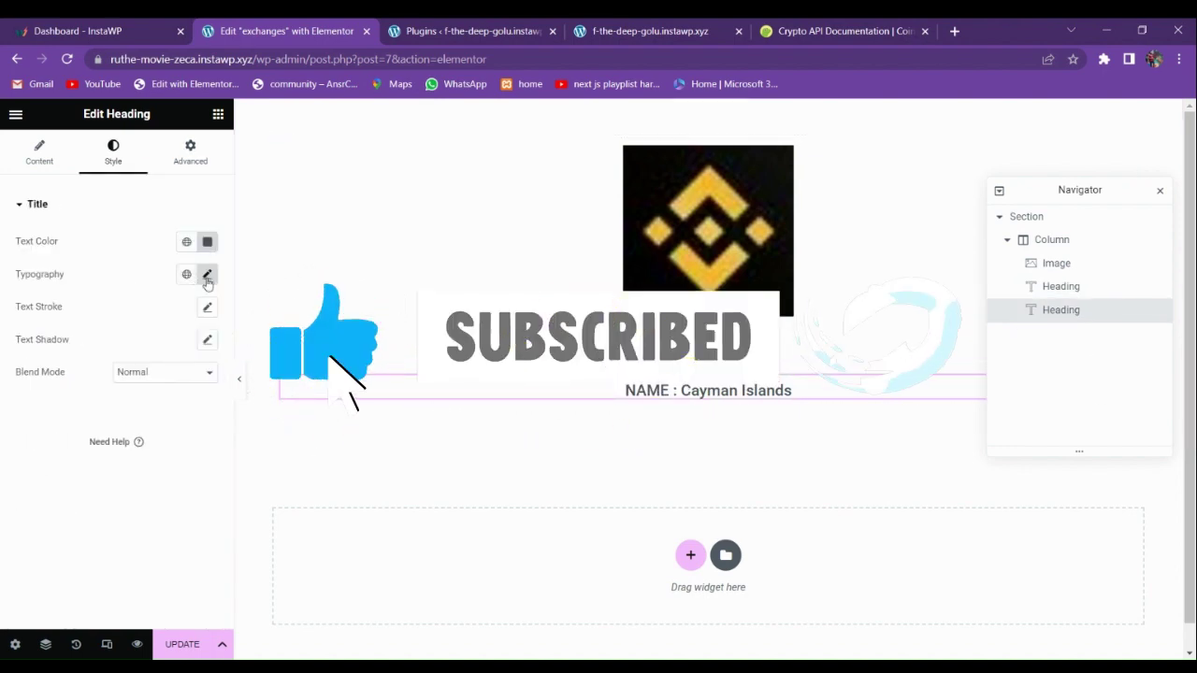
- Replace the text before the country heading's REST API field with "COUNTRY :"
left_click(39, 152)
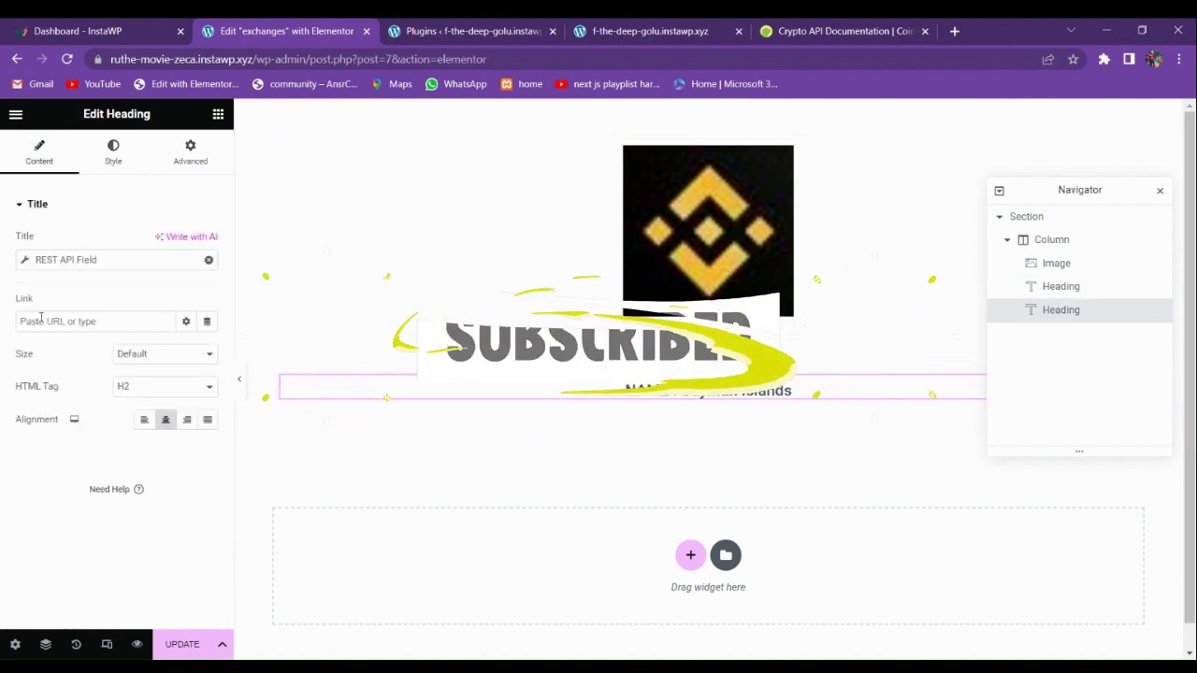
left_click(27, 260)
left_click(75, 429)
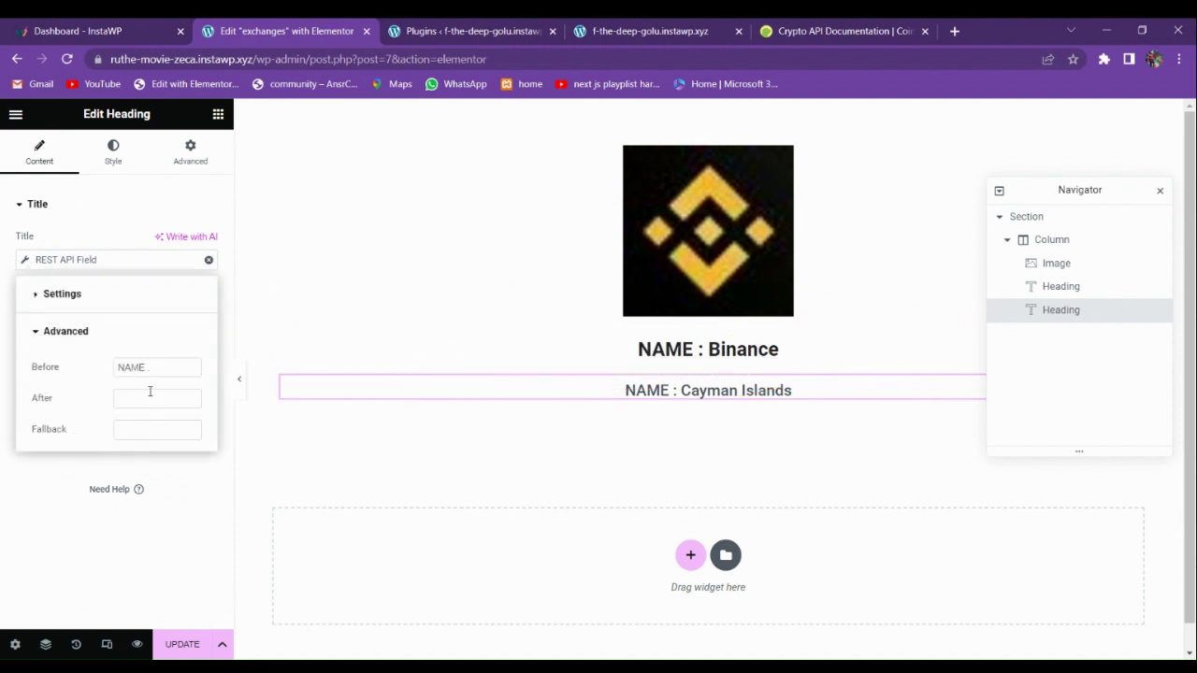
left_click_drag(153, 367, 82, 363)
type("COUNTRY")
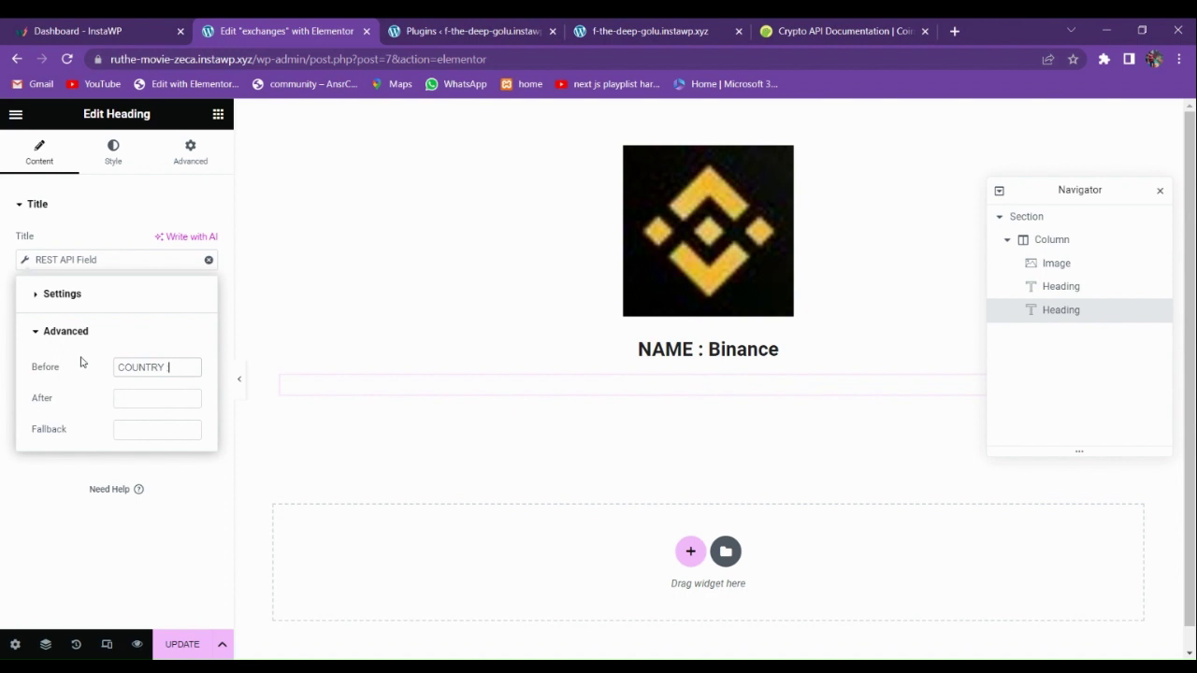
type(" :")
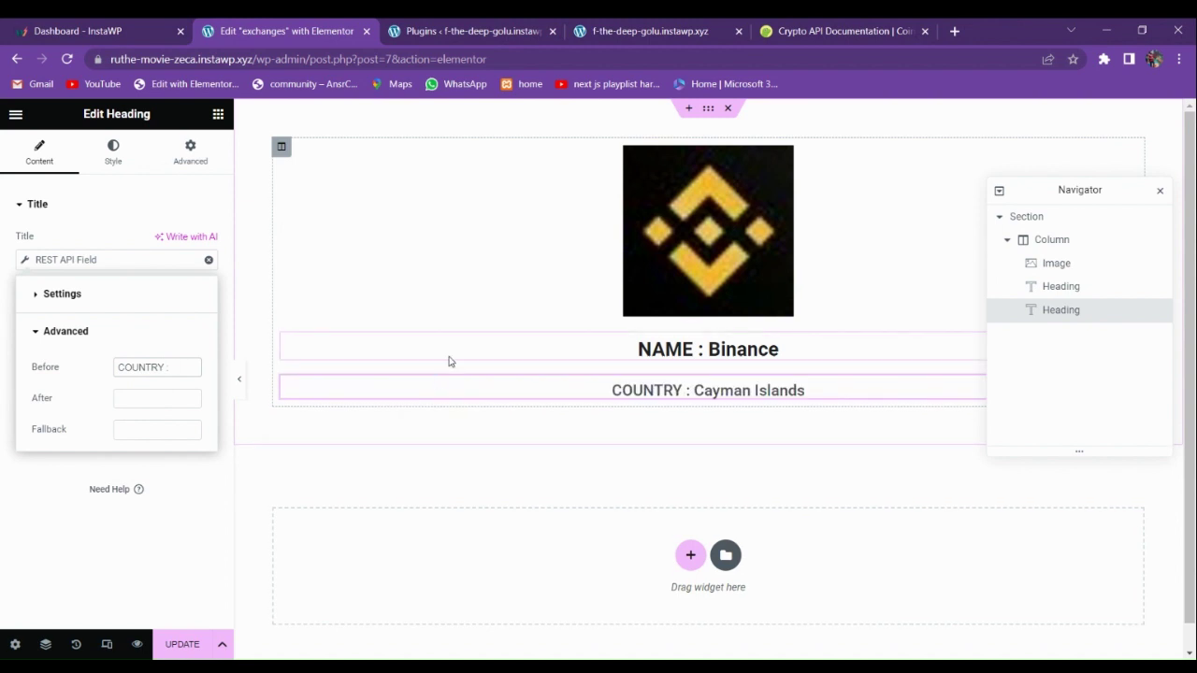
- Add a centered Text Editor widget below the country heading and bind its content to the REST API field "description"
left_click(218, 115)
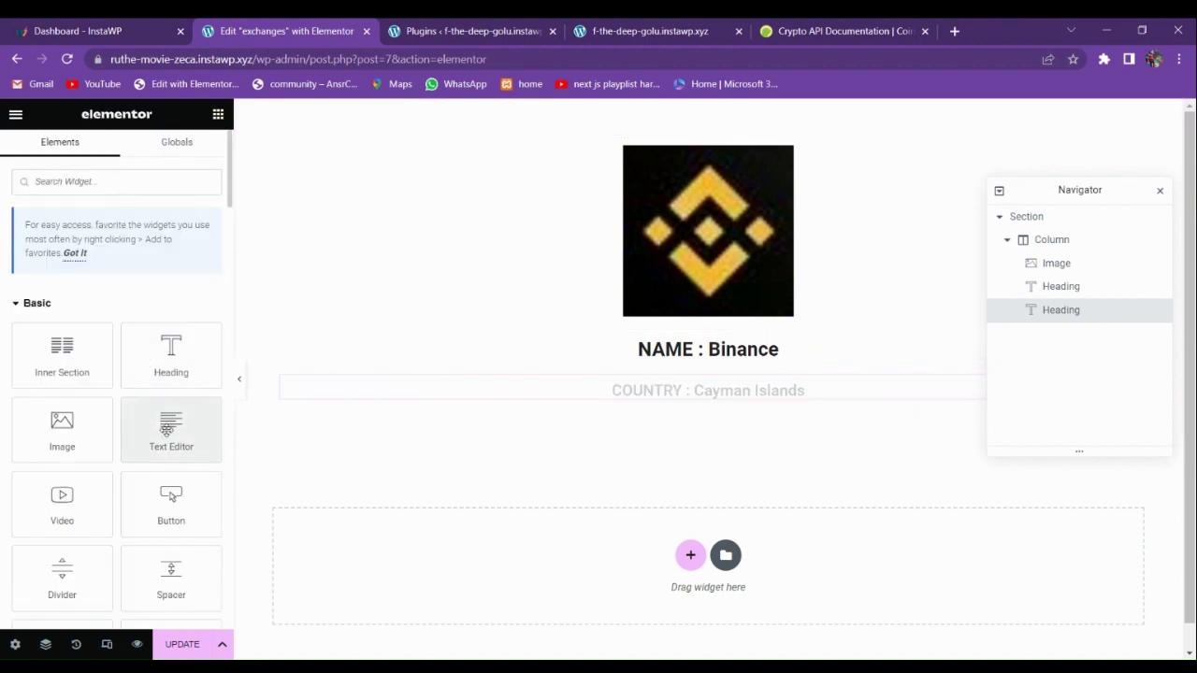
left_click_drag(166, 435, 646, 408)
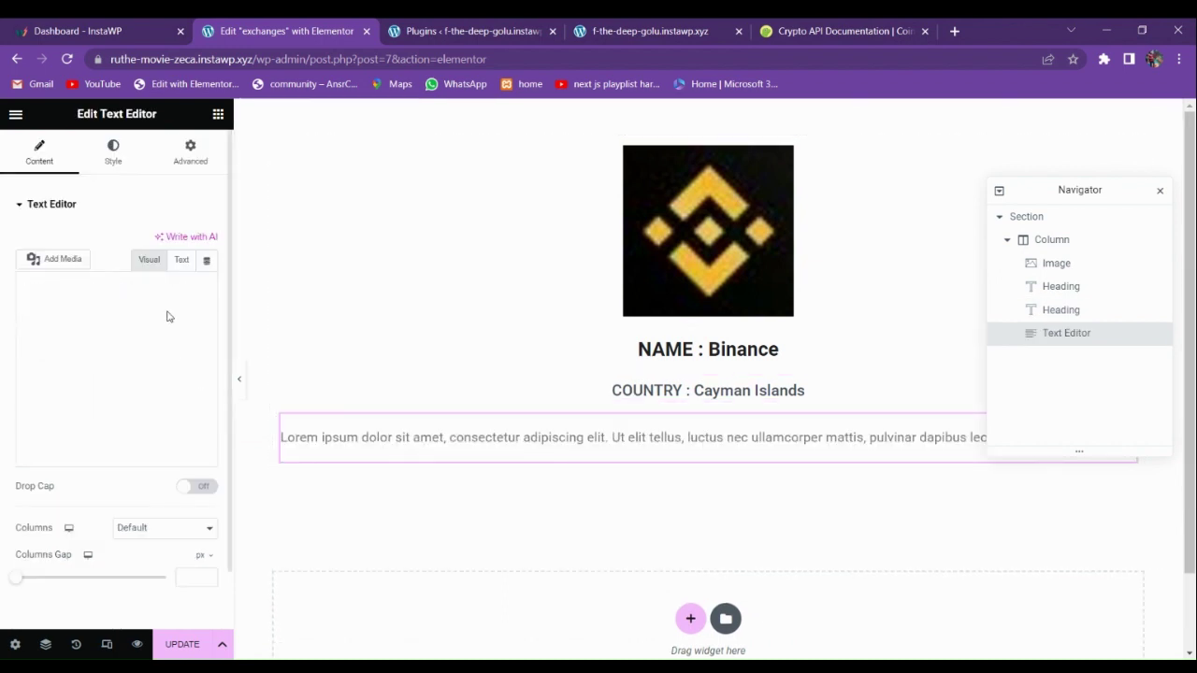
left_click(124, 161)
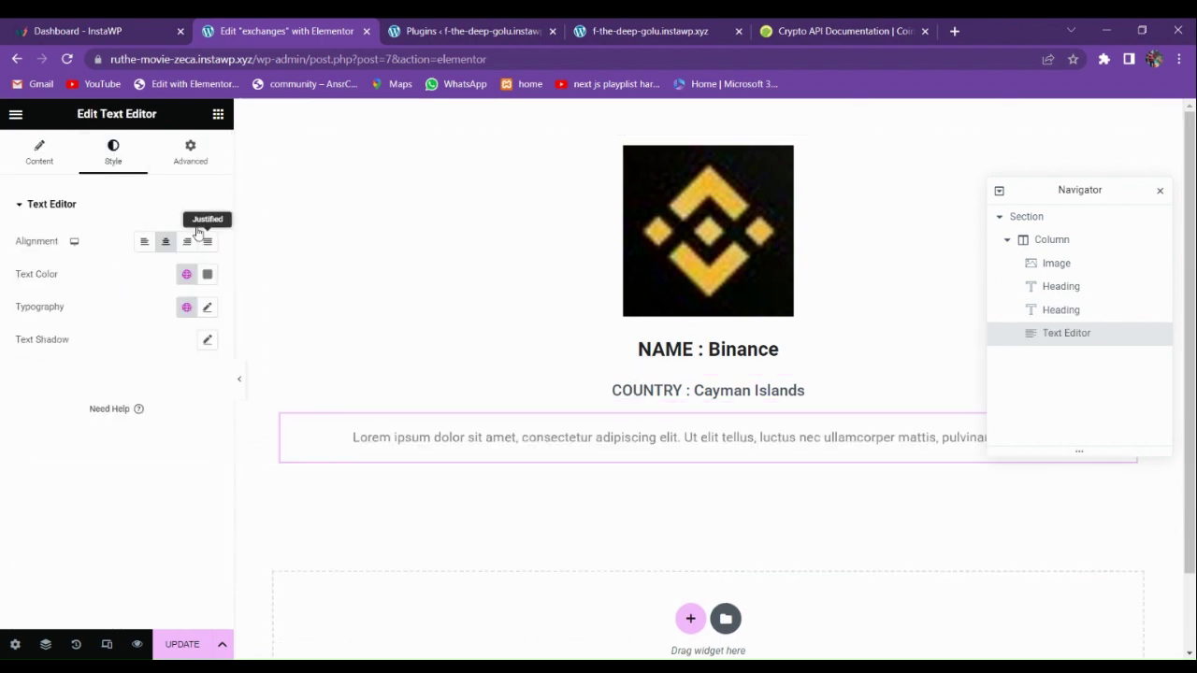
left_click(23, 155)
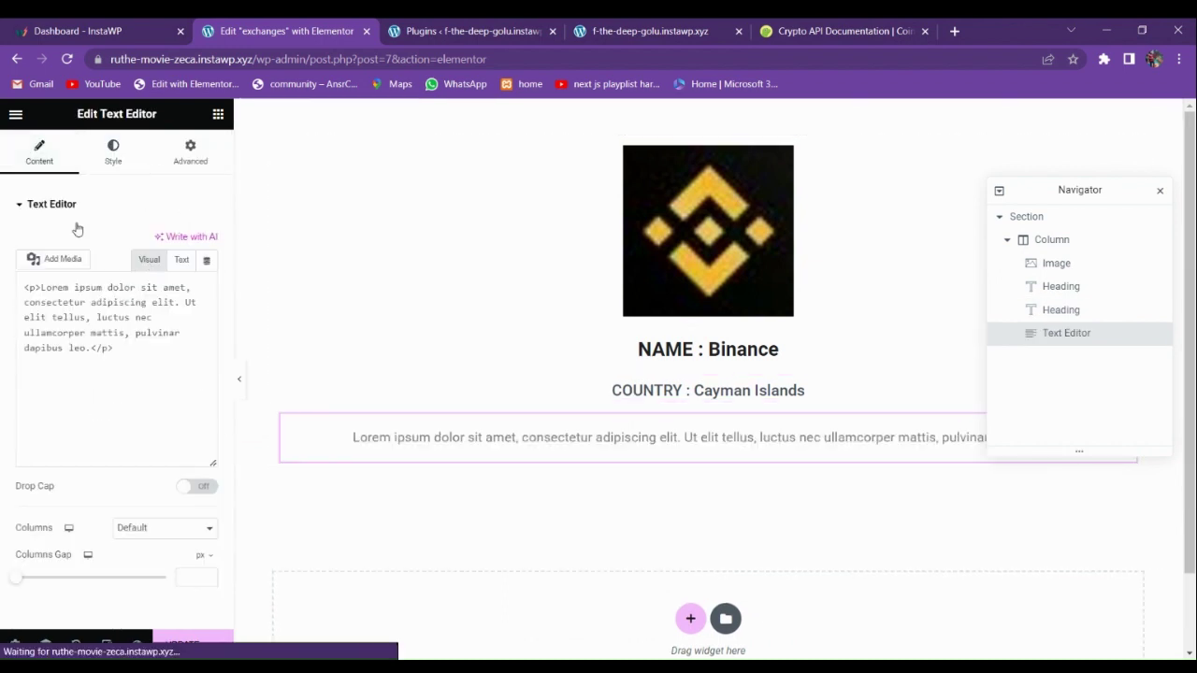
left_click(210, 264)
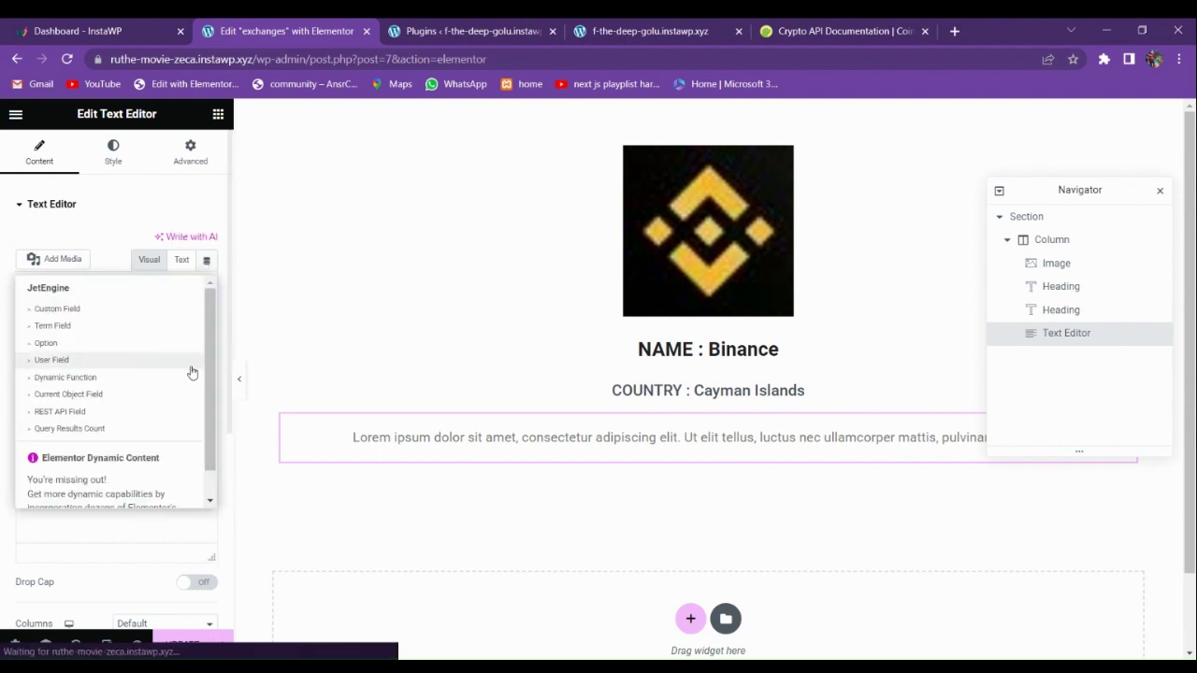
left_click(73, 415)
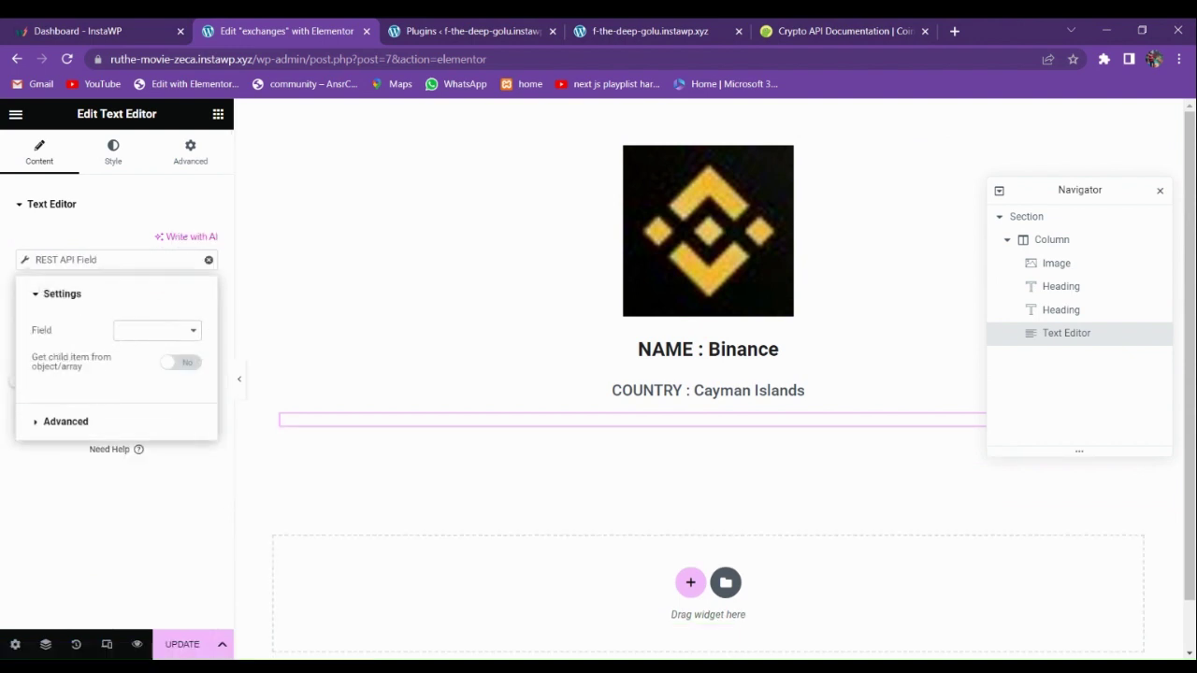
left_click(75, 475)
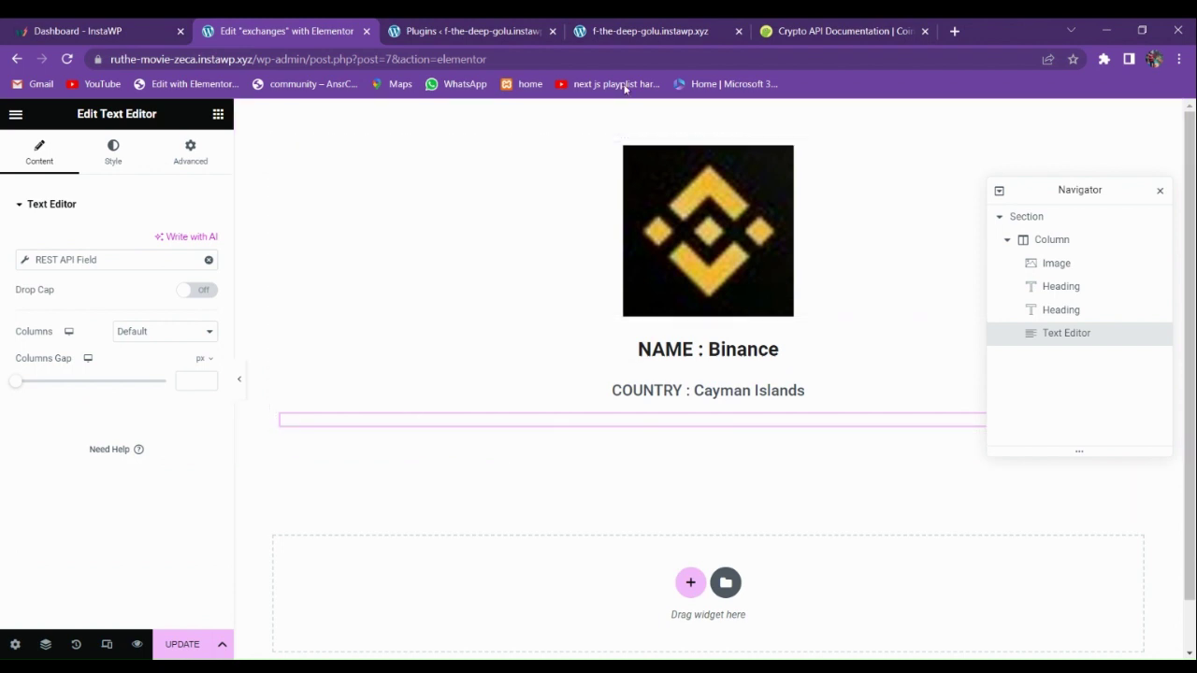
- Switch the text widget's REST API field to "trust_score"
left_click(26, 261)
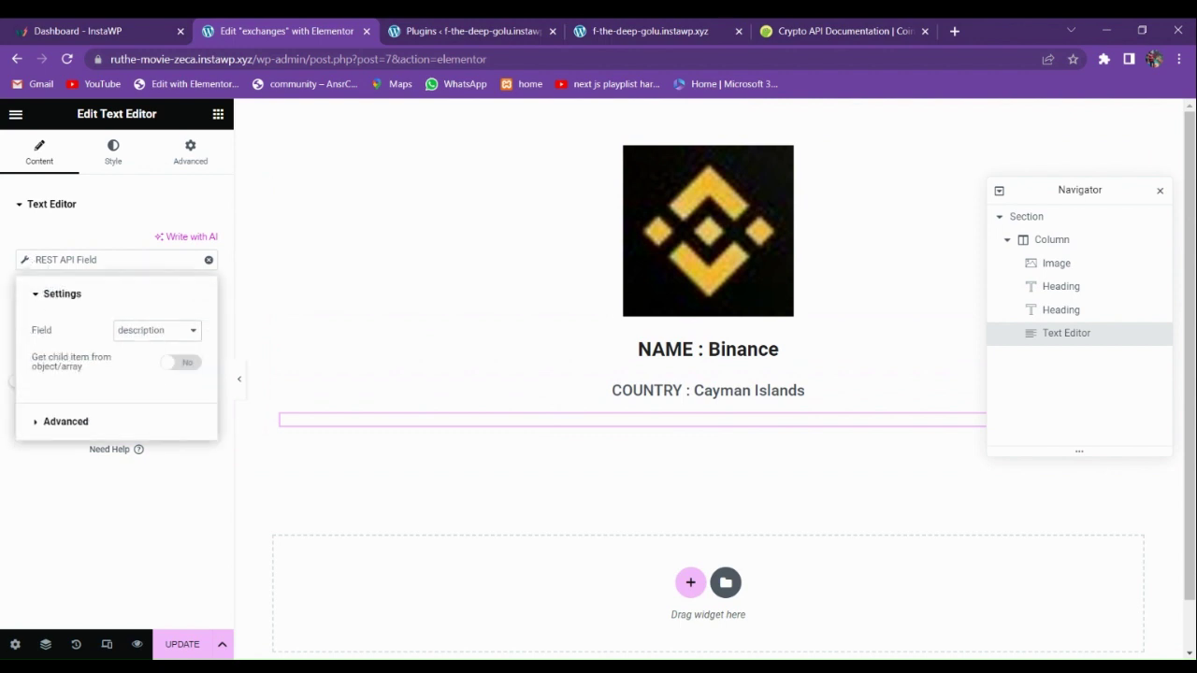
left_click(165, 453)
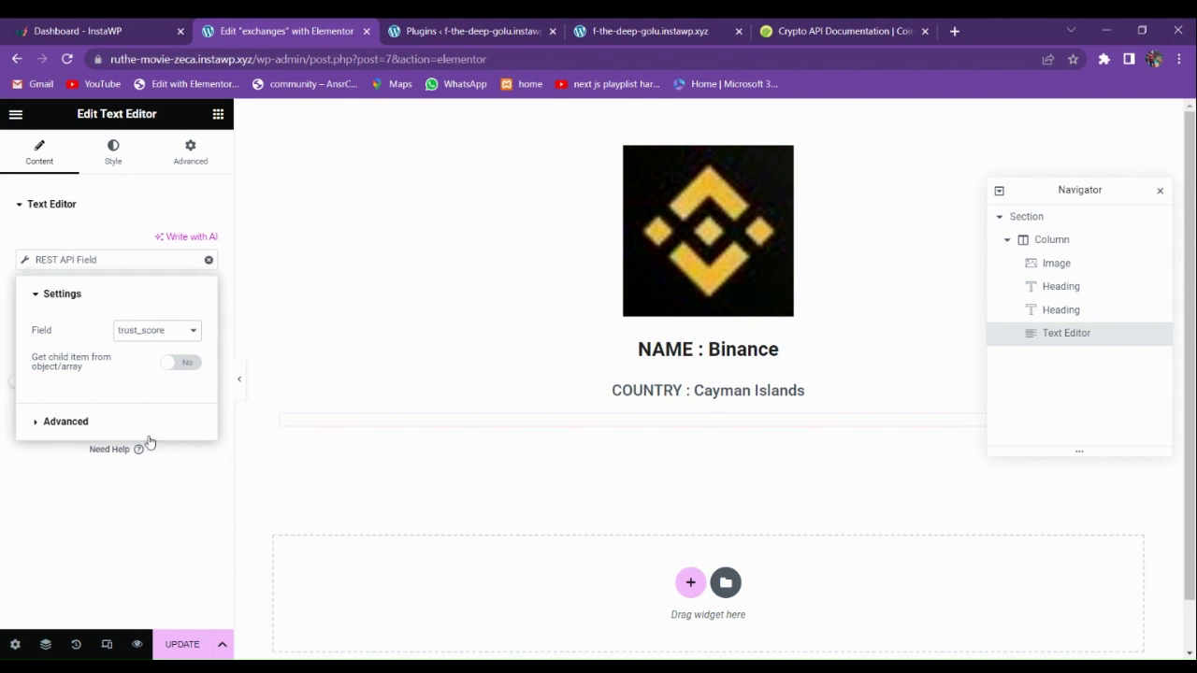
left_click(53, 510)
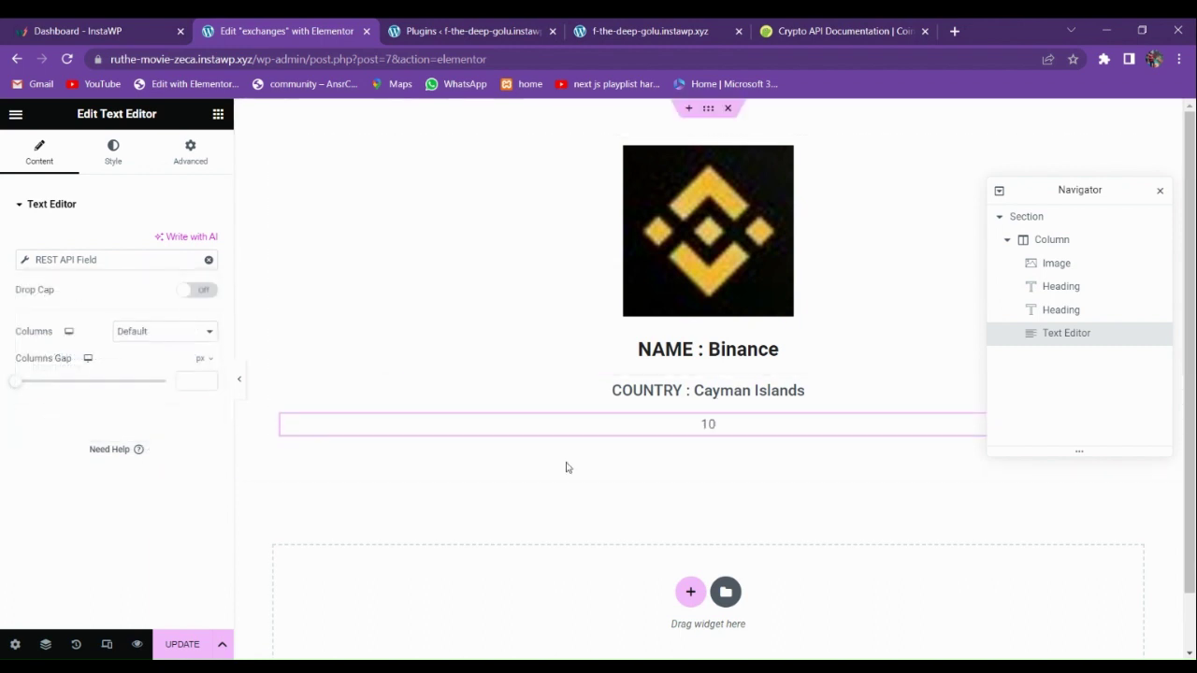
- Delete the Text Editor widget below the country heading
right_click(599, 427)
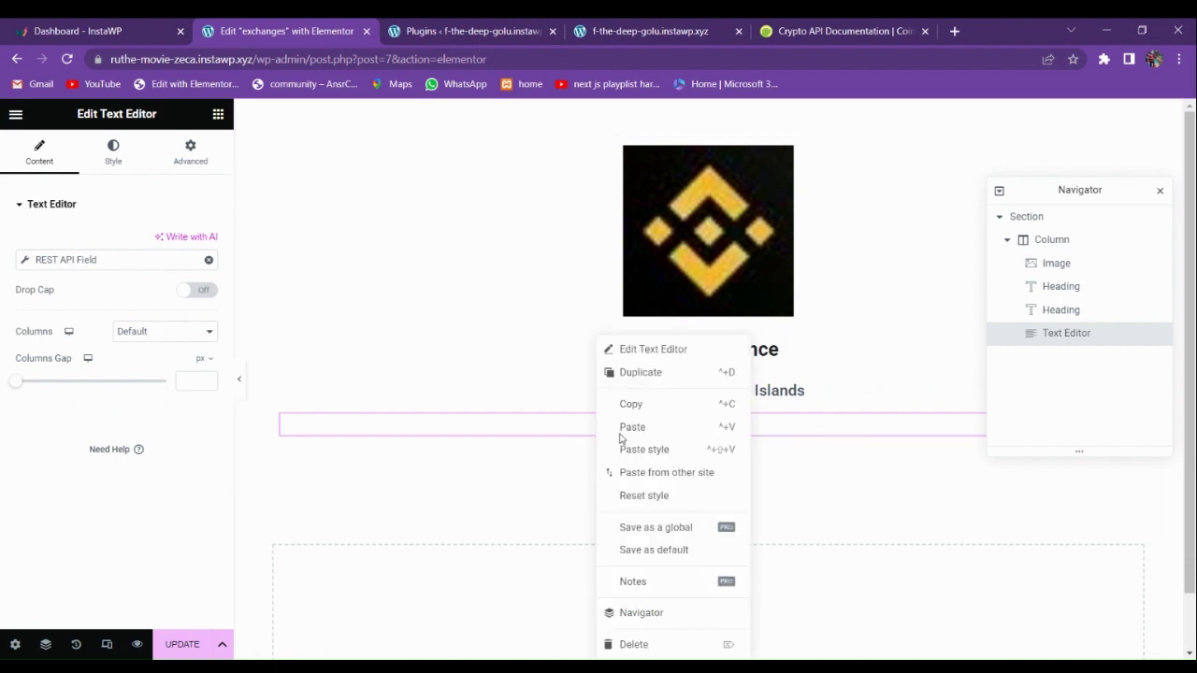
left_click(555, 424)
right_click(574, 427)
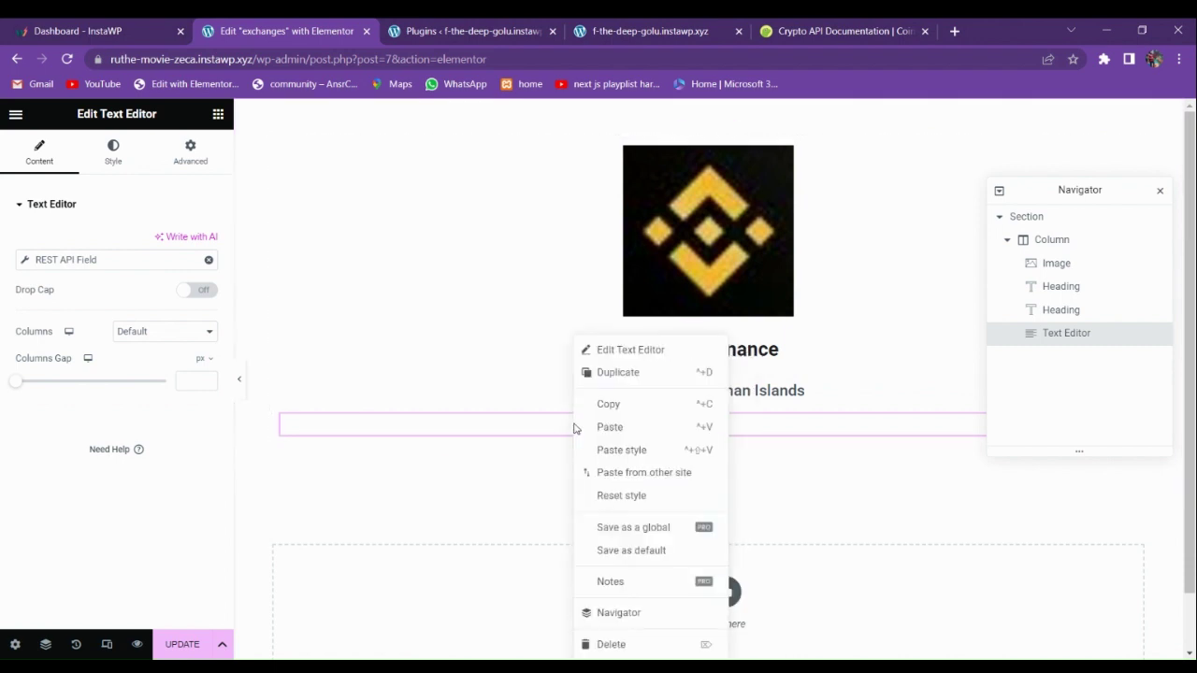
left_click(608, 645)
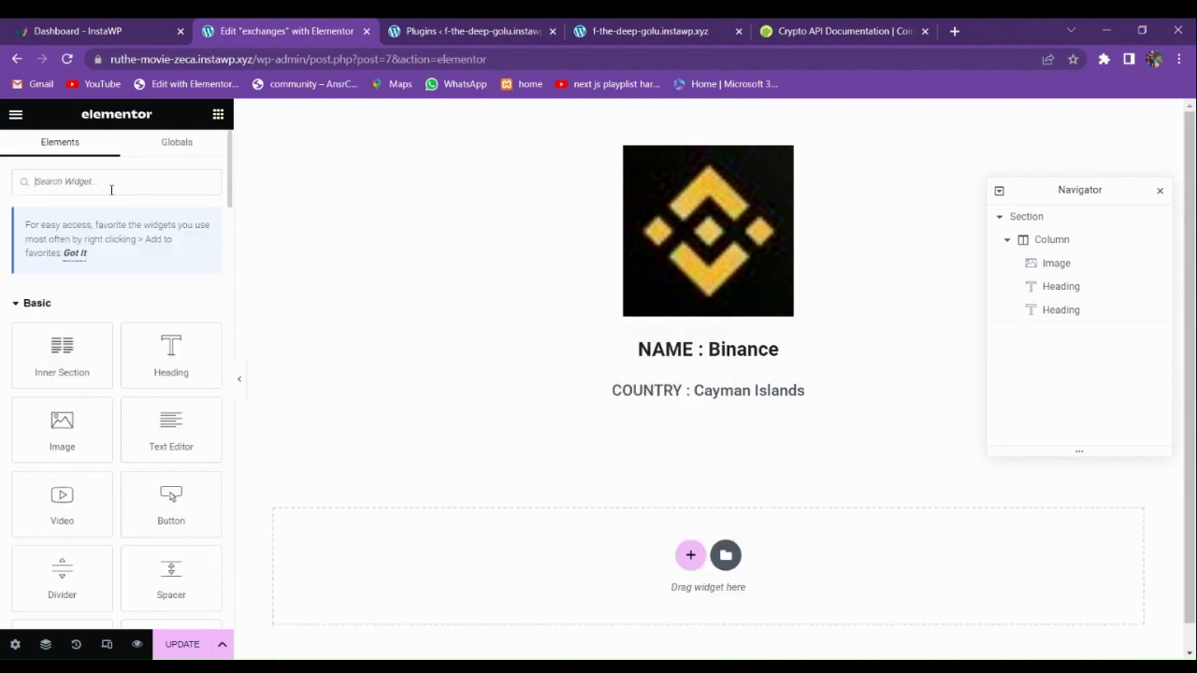
- Add a centered Button widget below the country heading and bind its link to the REST API field "url"
type("button")
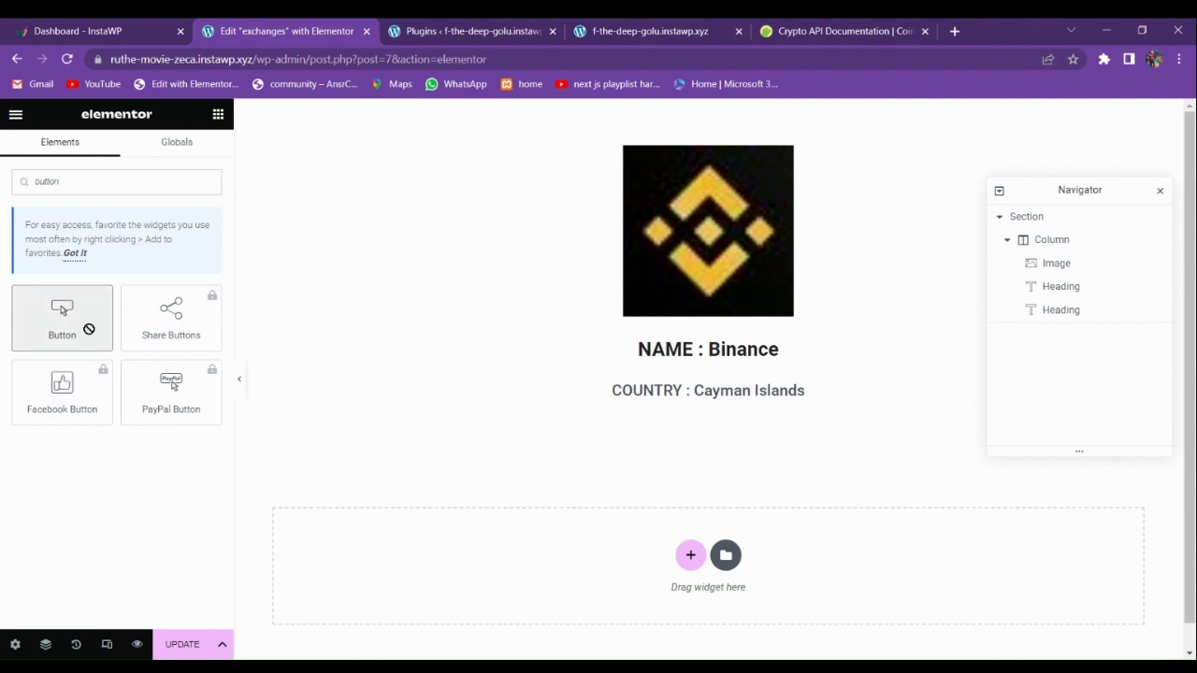
left_click_drag(88, 328, 677, 402)
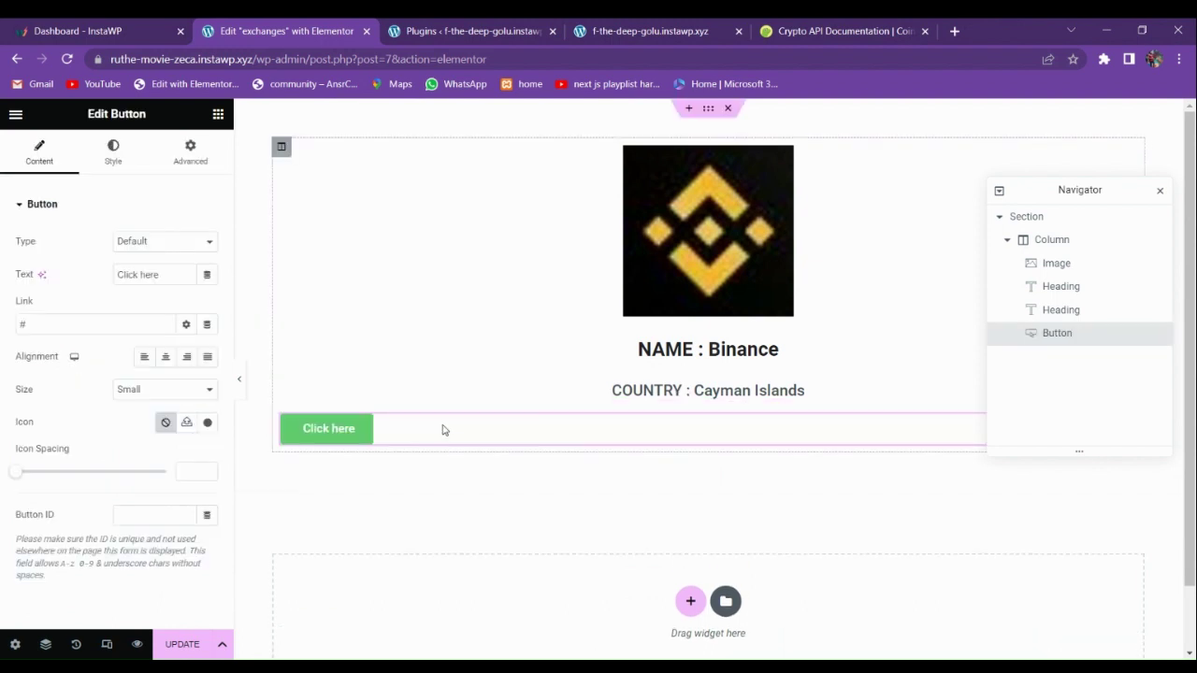
left_click(165, 357)
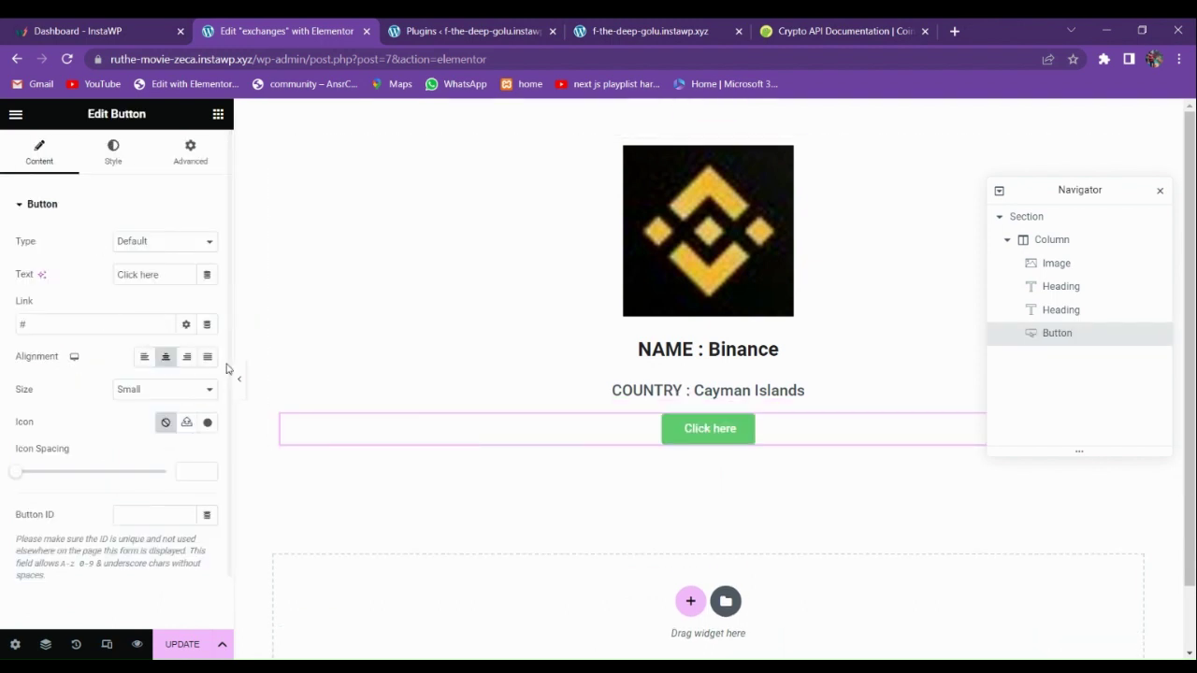
left_click(206, 324)
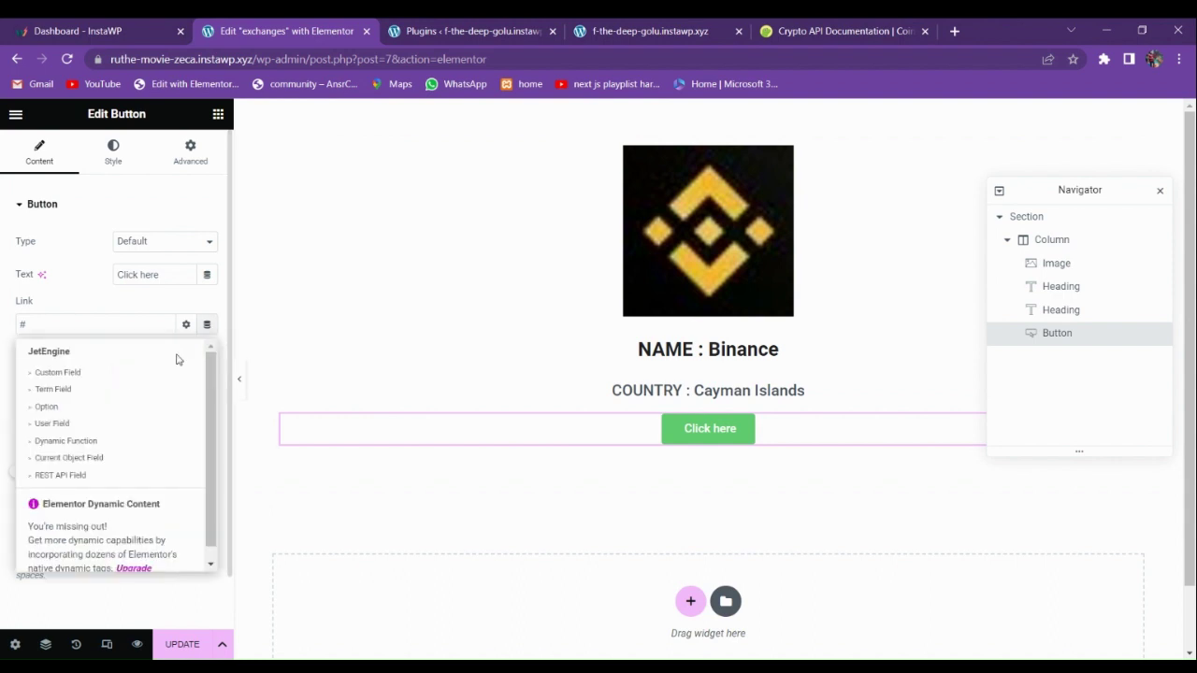
left_click(81, 475)
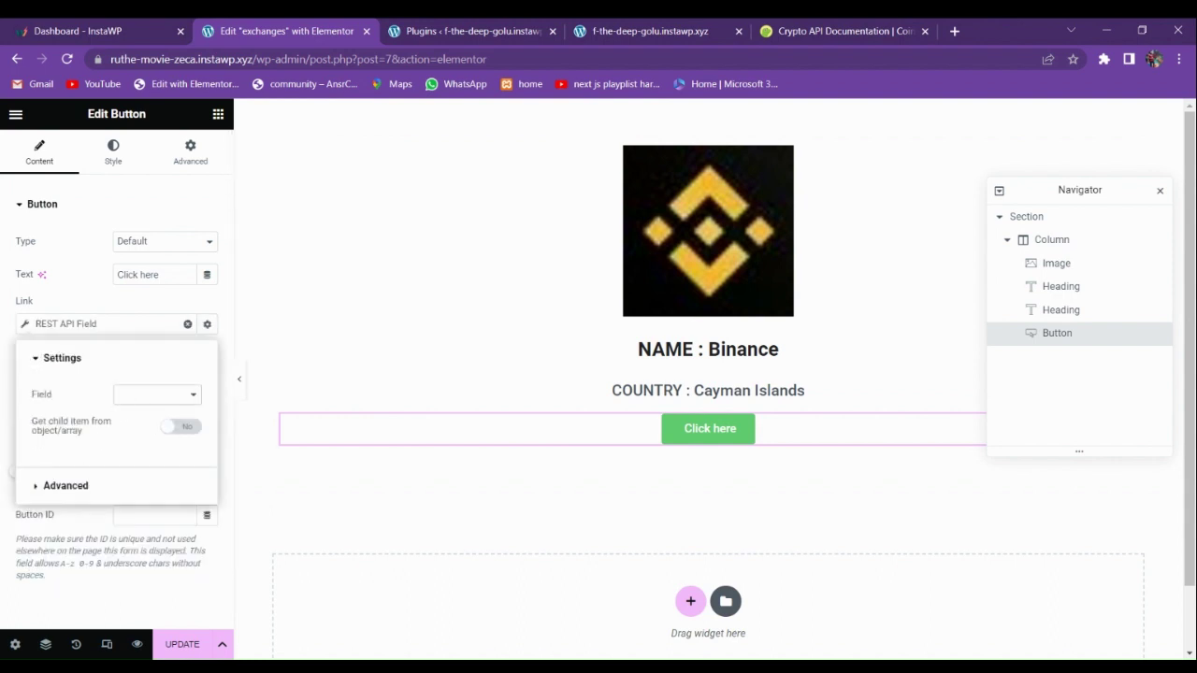
left_click(146, 484)
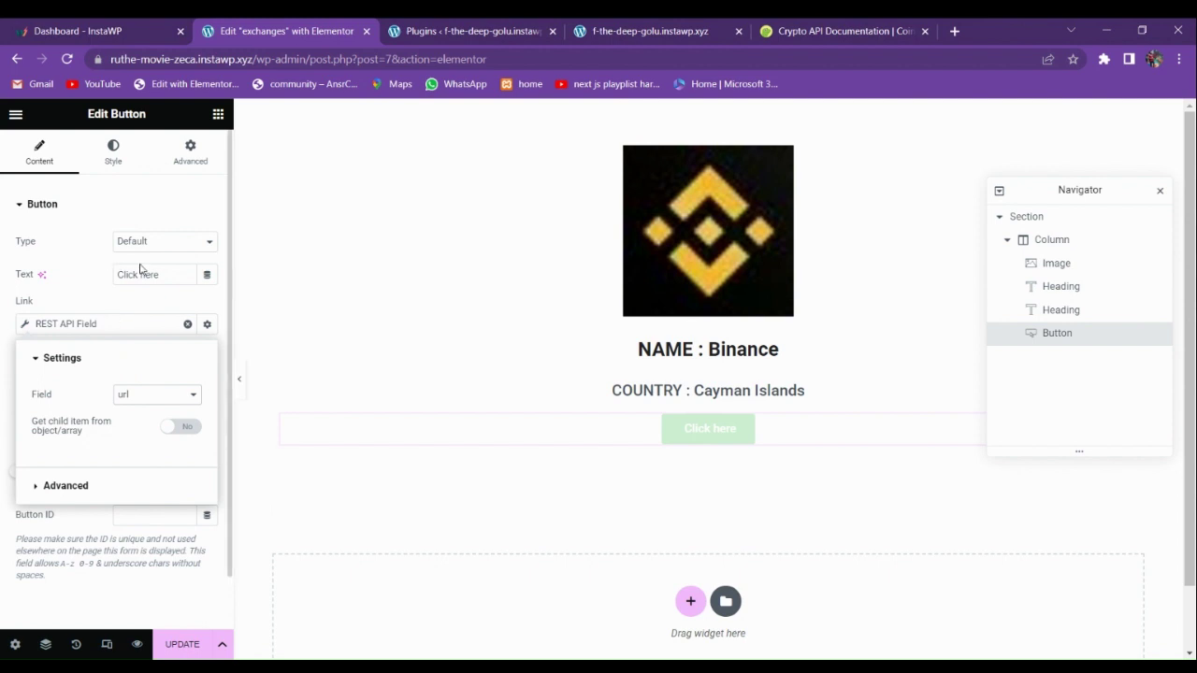
- Set the button's text to "Read More"
left_click_drag(162, 276, 102, 270)
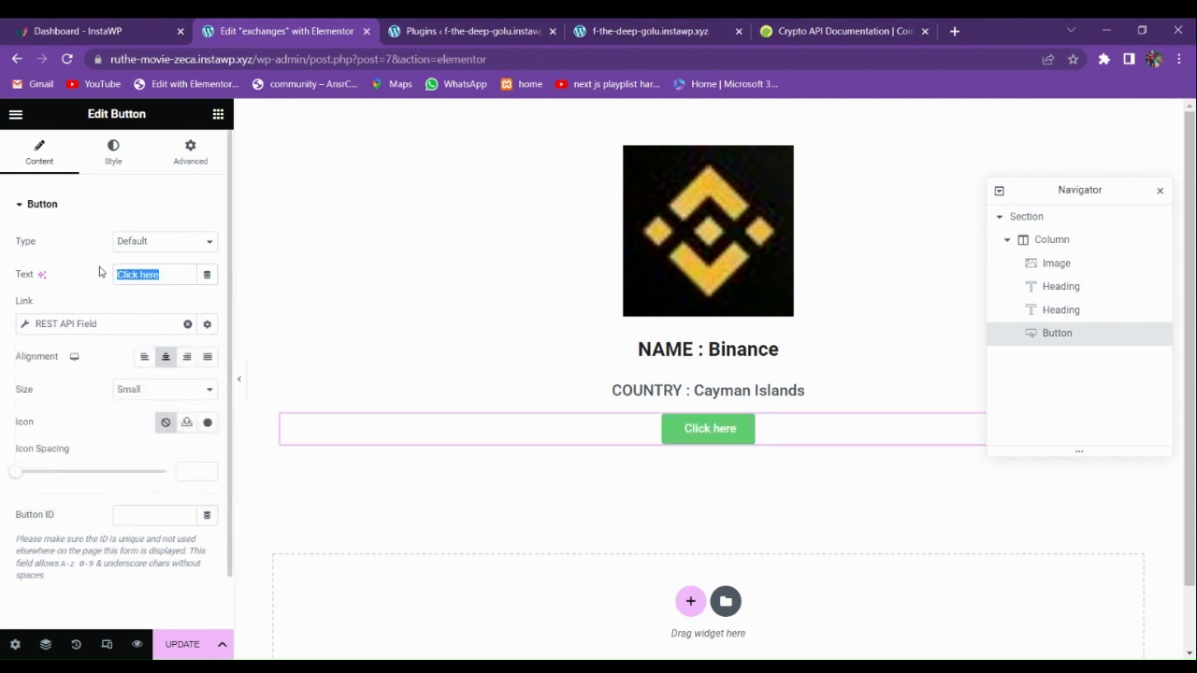
type("Rea")
key("BackSpace")
key("BackSpace")
key("BackSpace")
type("Rea")
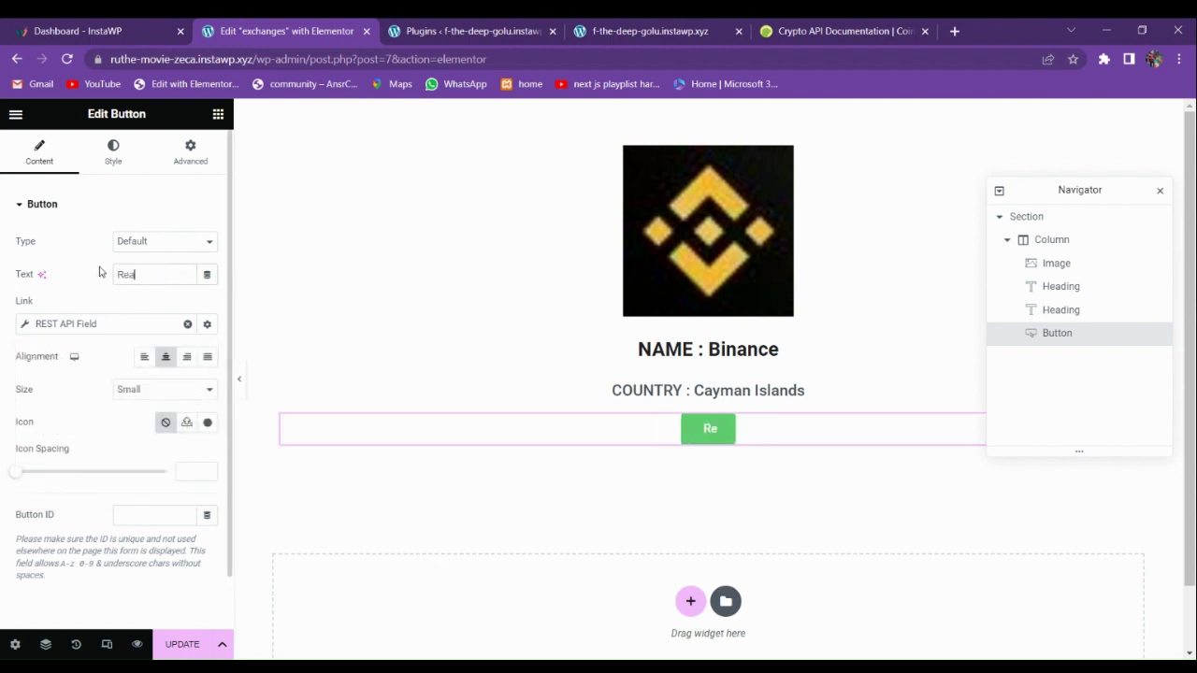
type("d More")
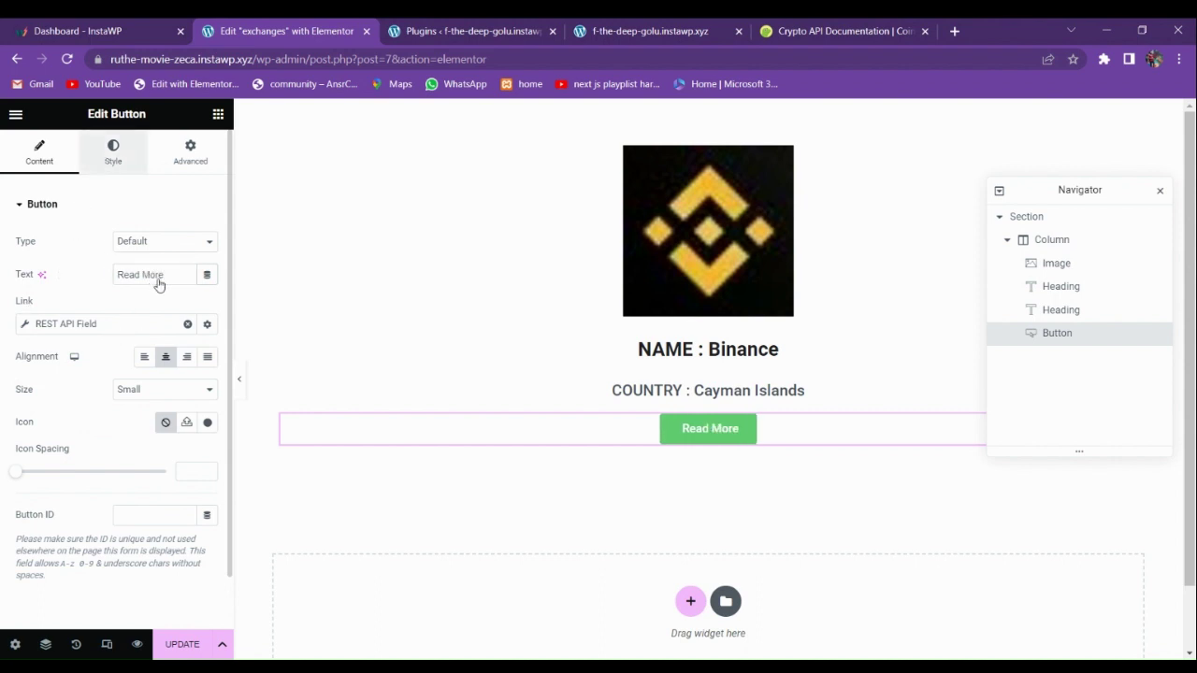
left_click(110, 155)
left_click(39, 154)
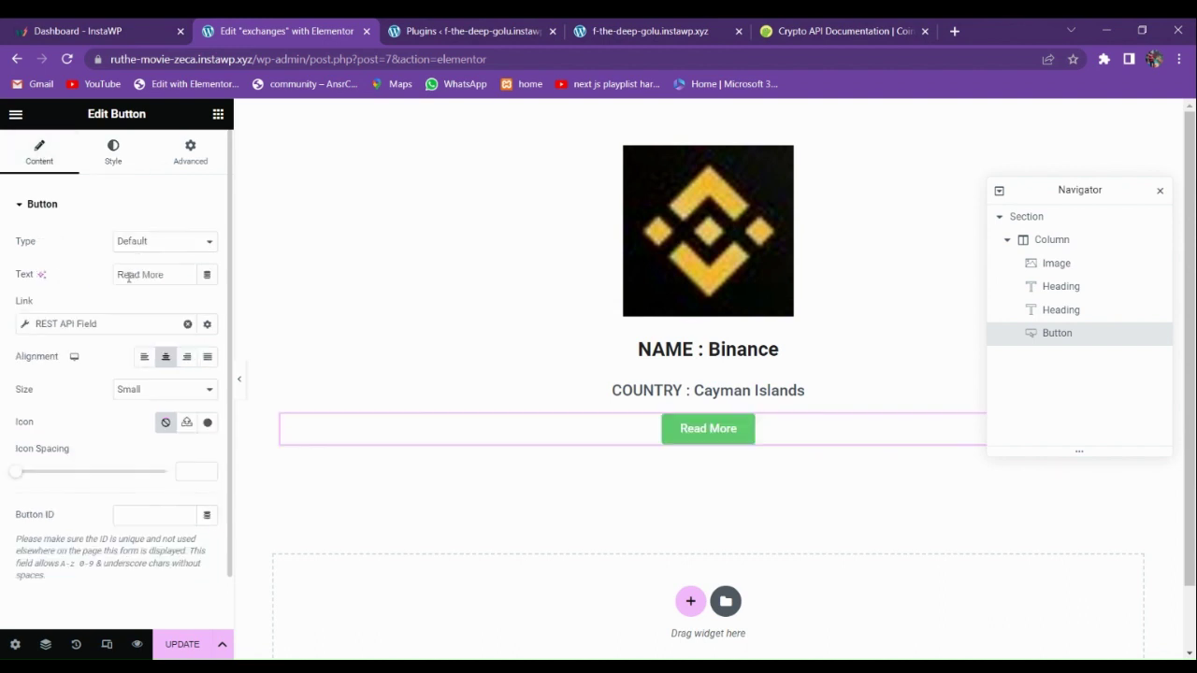
- Set the Read More button's normal background color to a dark blue, about #1A2DAF
left_click(127, 165)
left_click(186, 405)
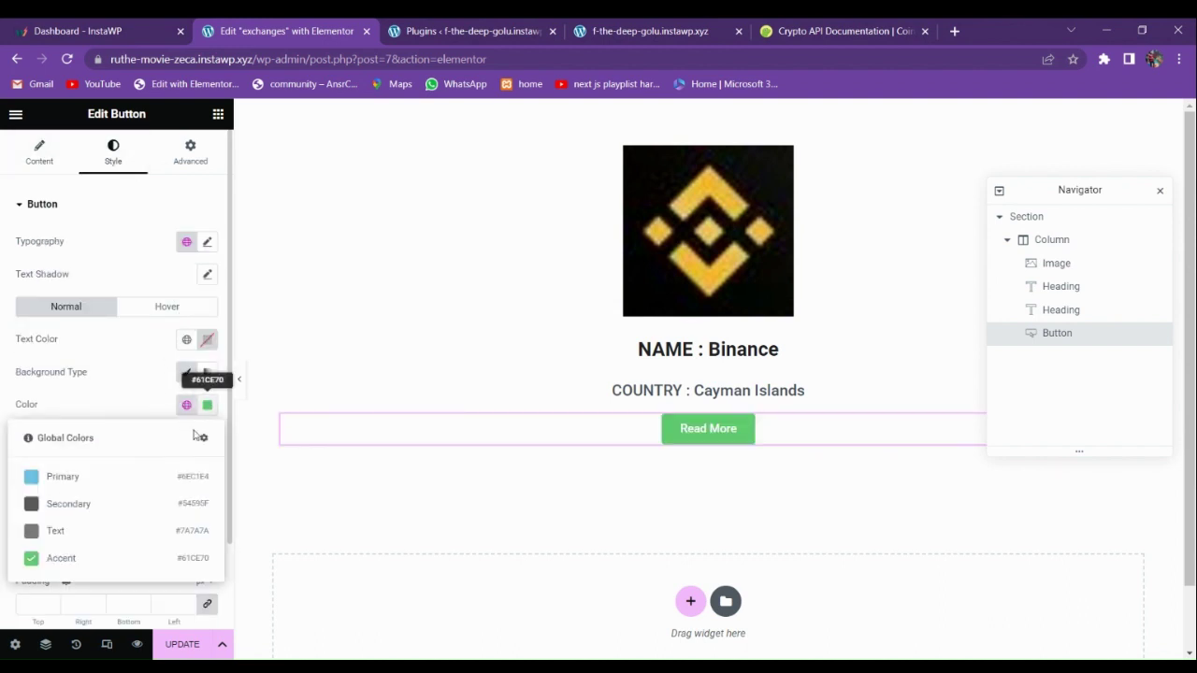
left_click(205, 407)
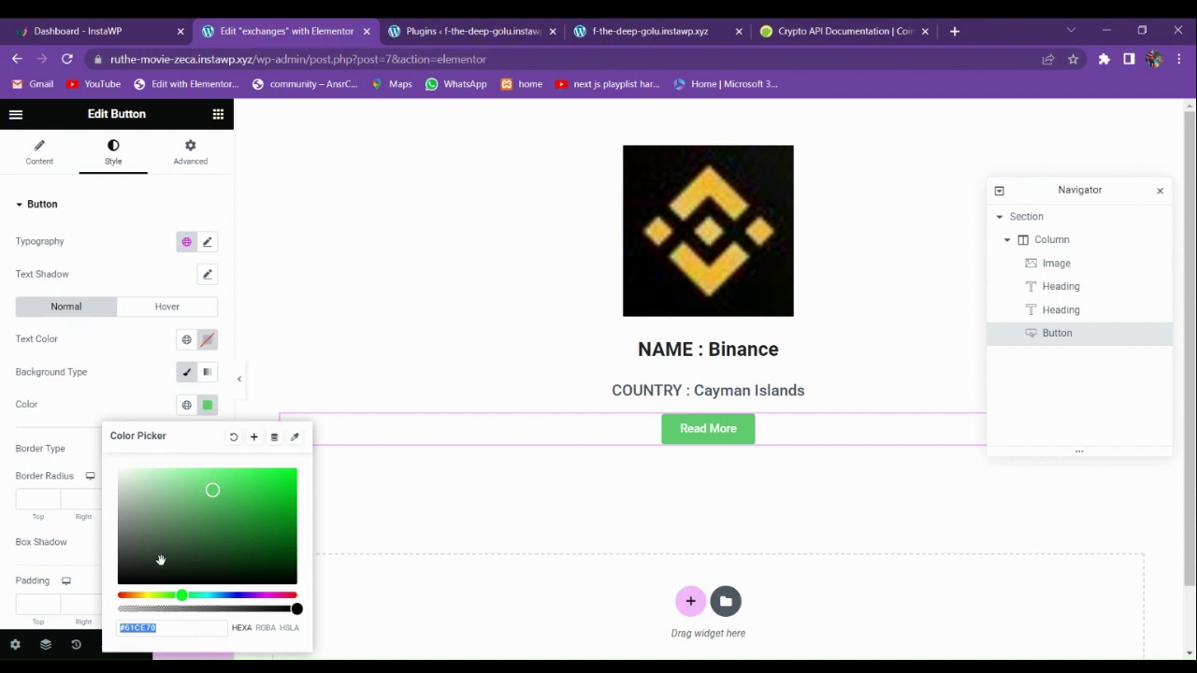
left_click_drag(167, 595, 234, 595)
left_click_drag(224, 543, 270, 505)
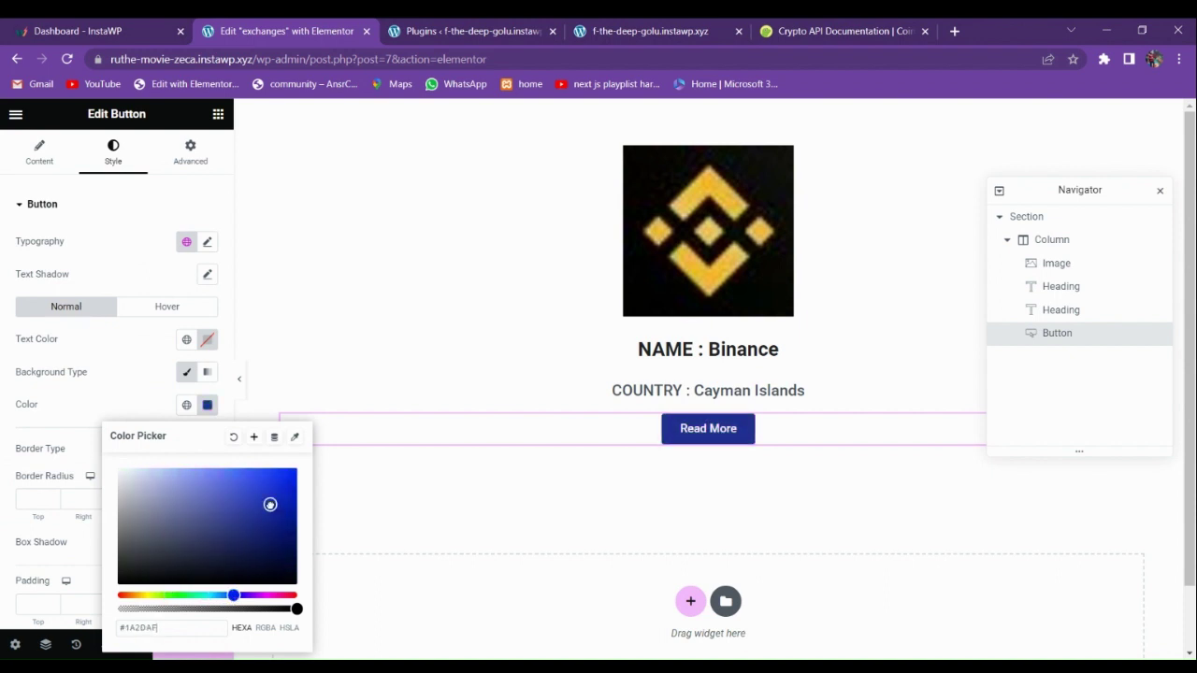
- Clear the padding on all sides of the section that holds the listing content
left_click(155, 348)
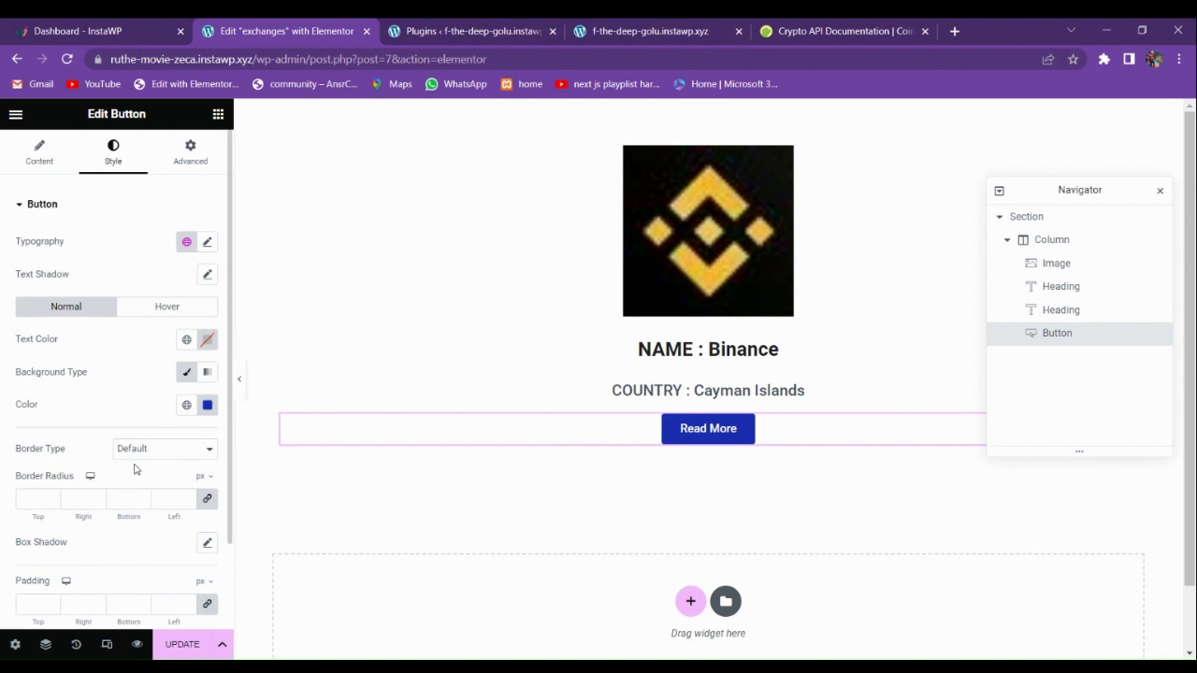
left_click(580, 256)
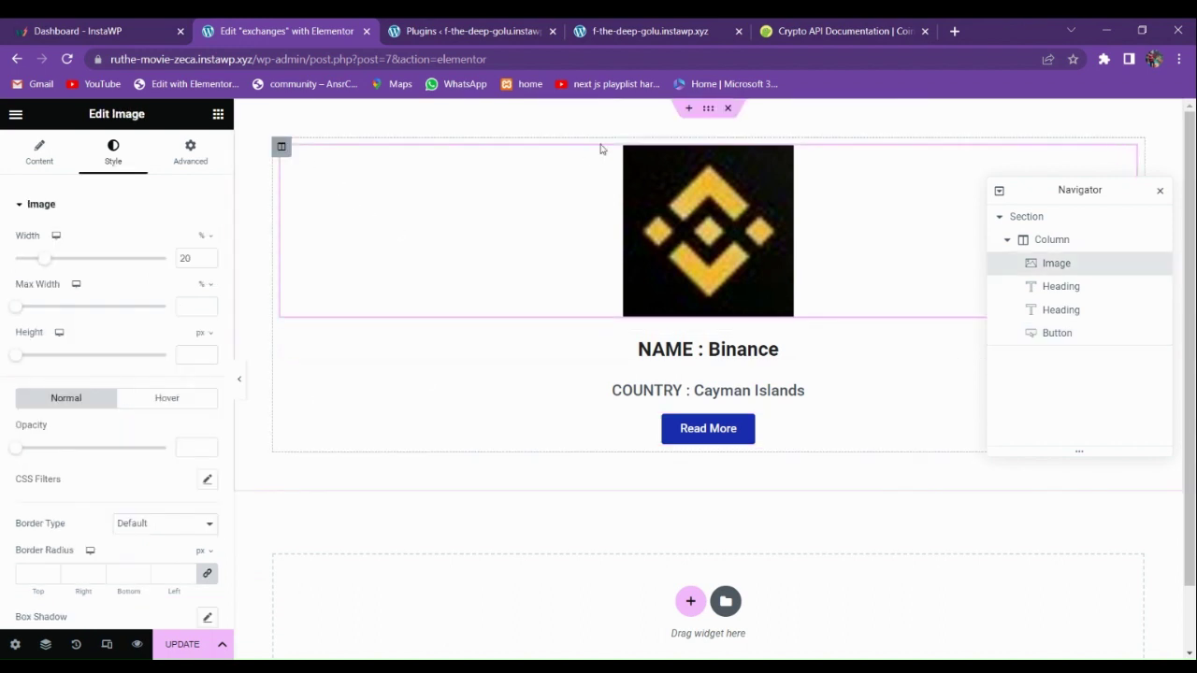
left_click(708, 111)
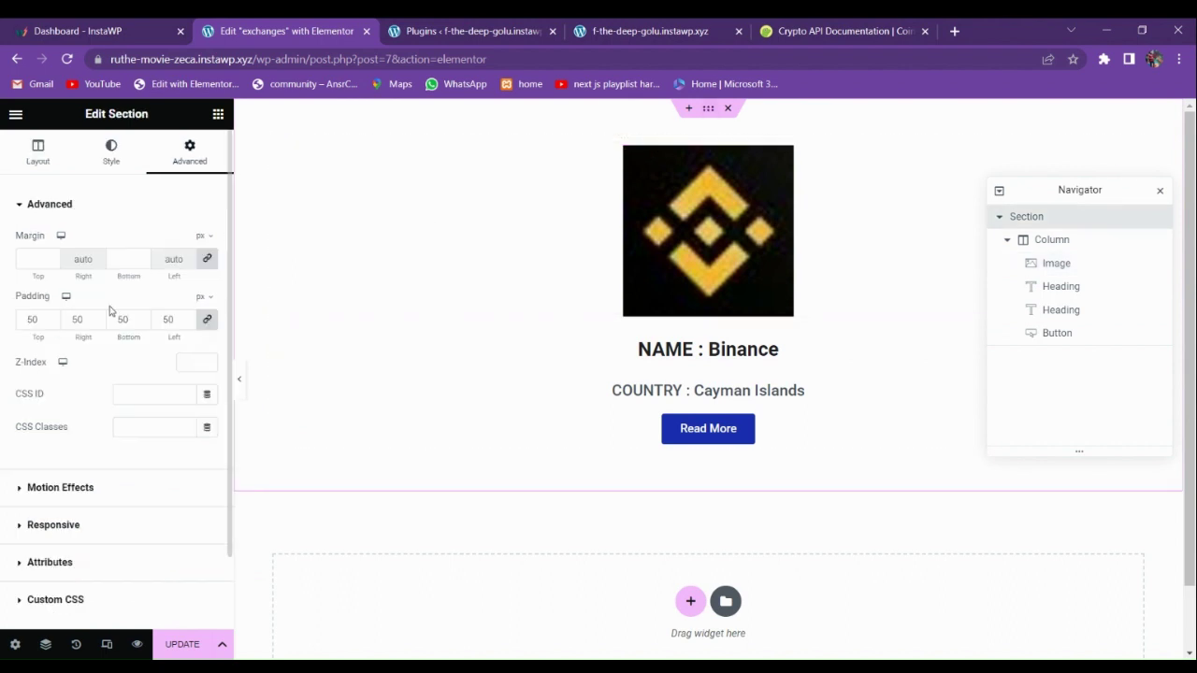
double_click(33, 319)
key("BackSpace")
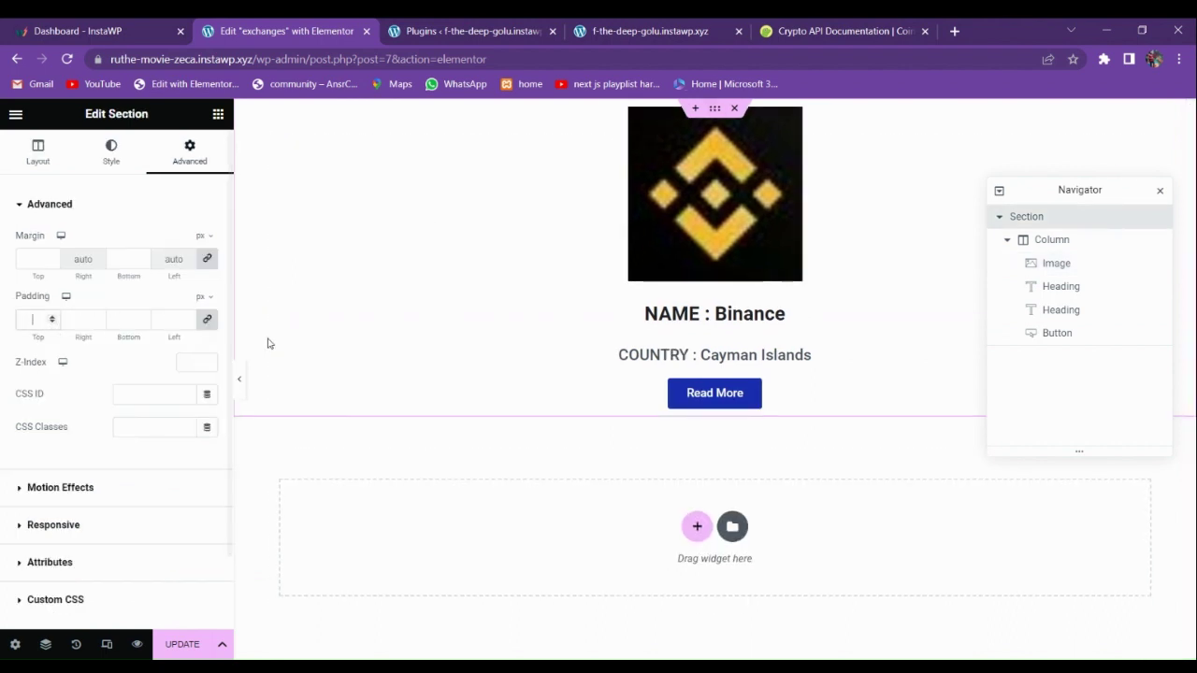
- Set the column's padding to 50 px on all sides
left_click(279, 109)
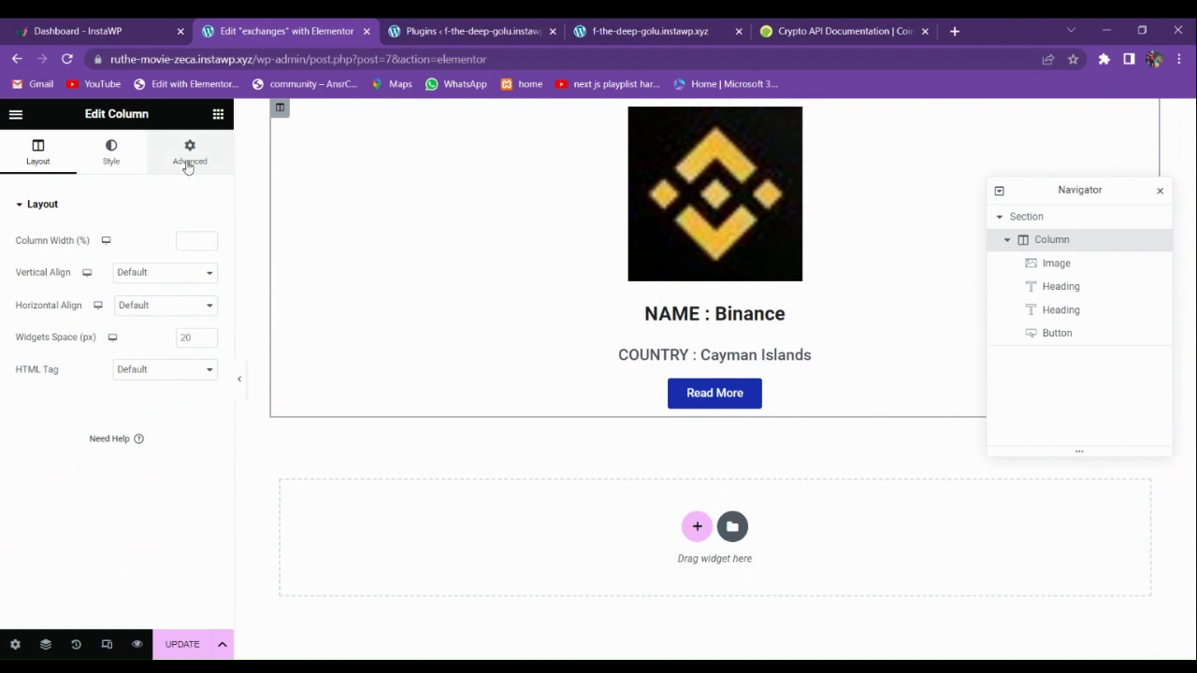
left_click(188, 161)
type("50")
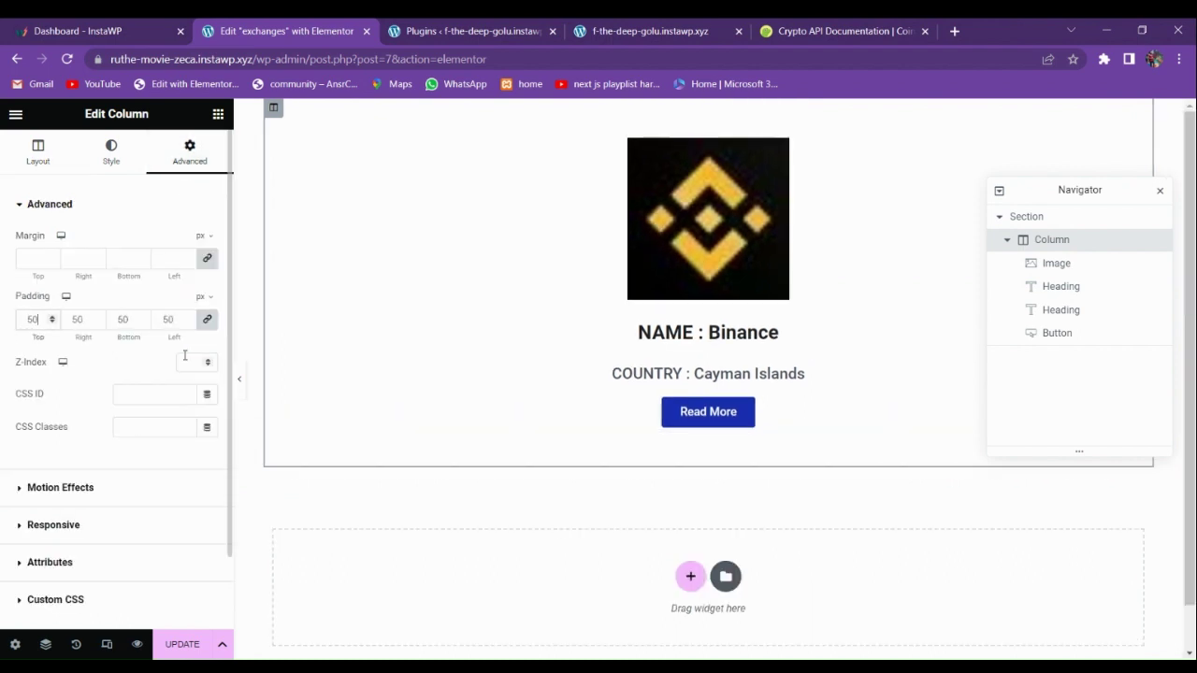
- Add a box shadow with a blur of 18 to the column, preview it and save the listing item
left_click(115, 153)
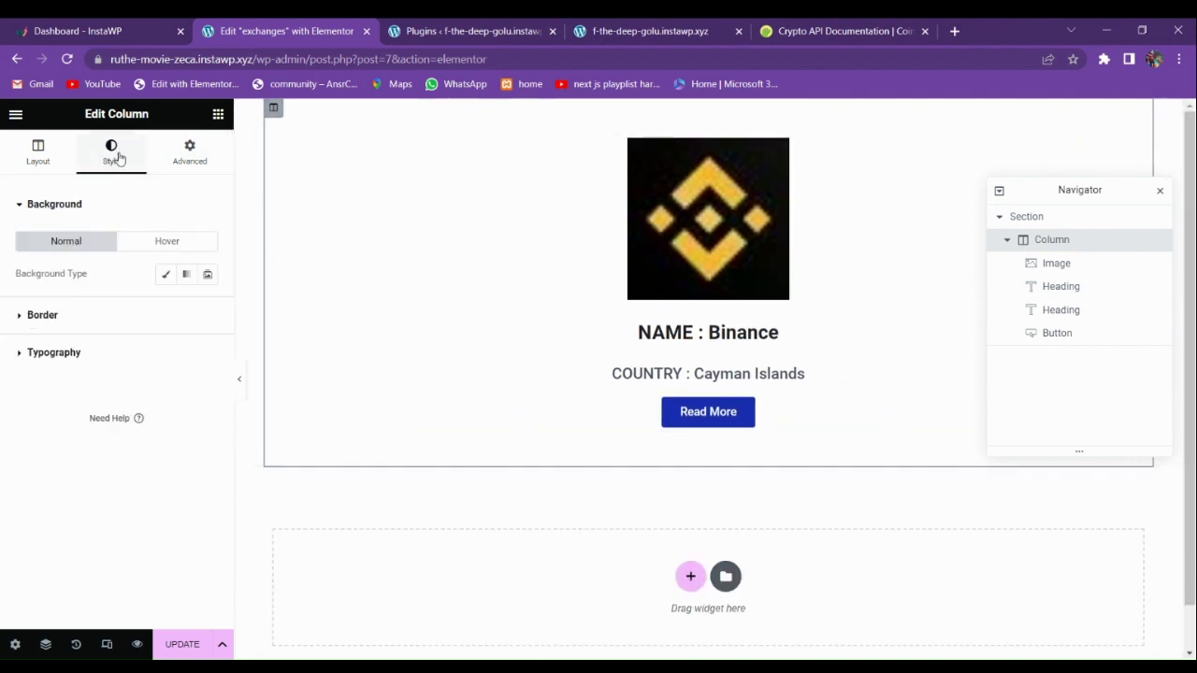
left_click(51, 322)
left_click(205, 405)
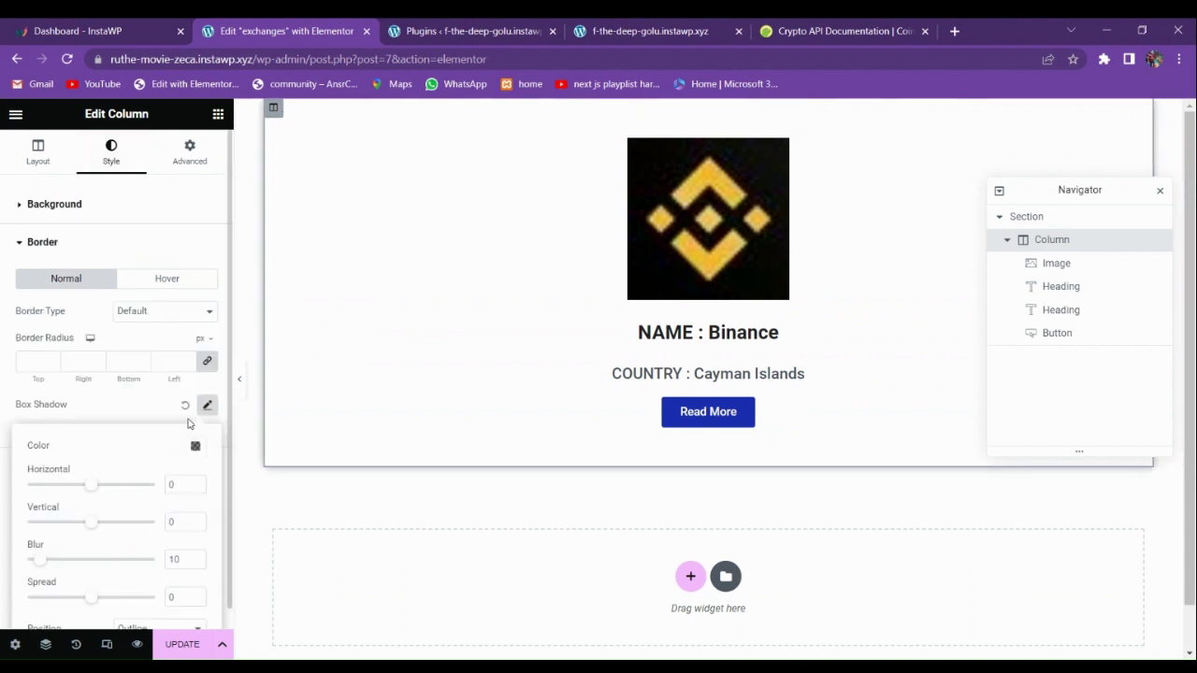
scroll(147, 452, "down", 1)
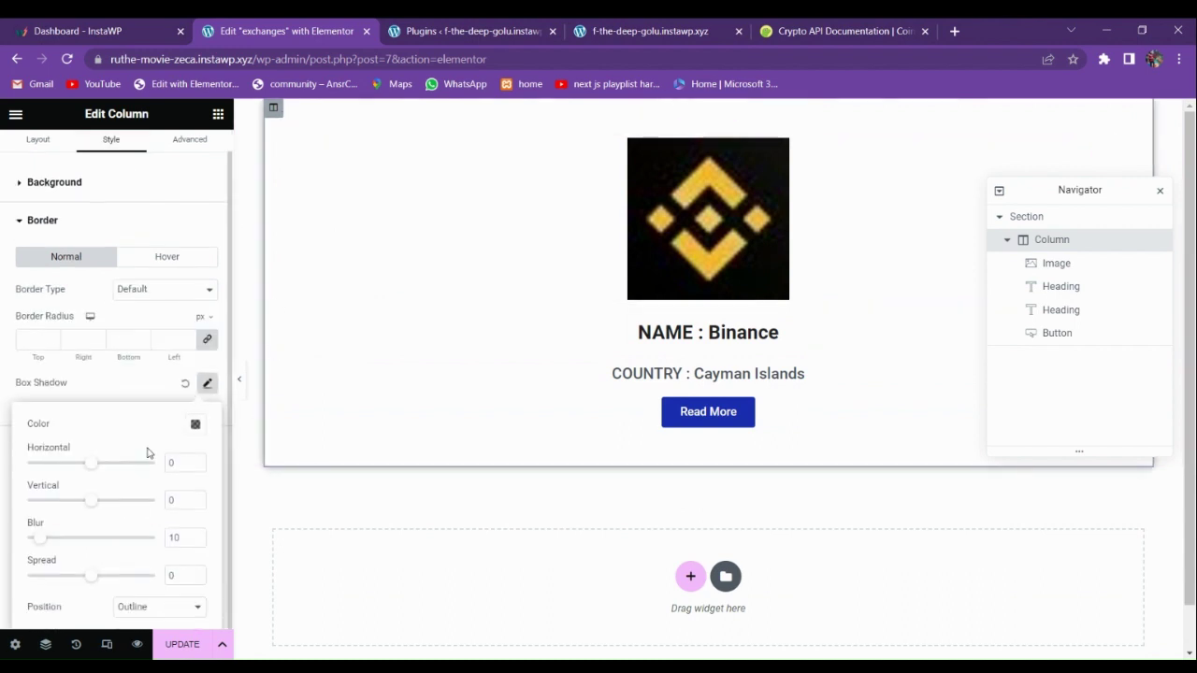
left_click(195, 536)
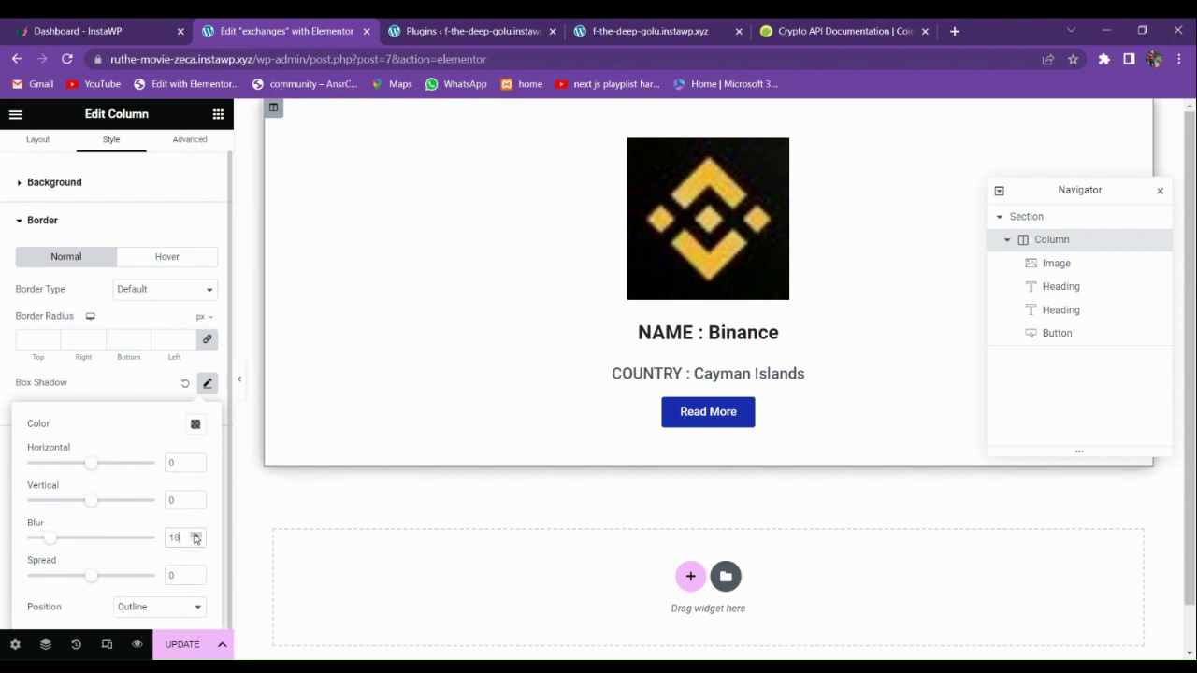
left_click(239, 379)
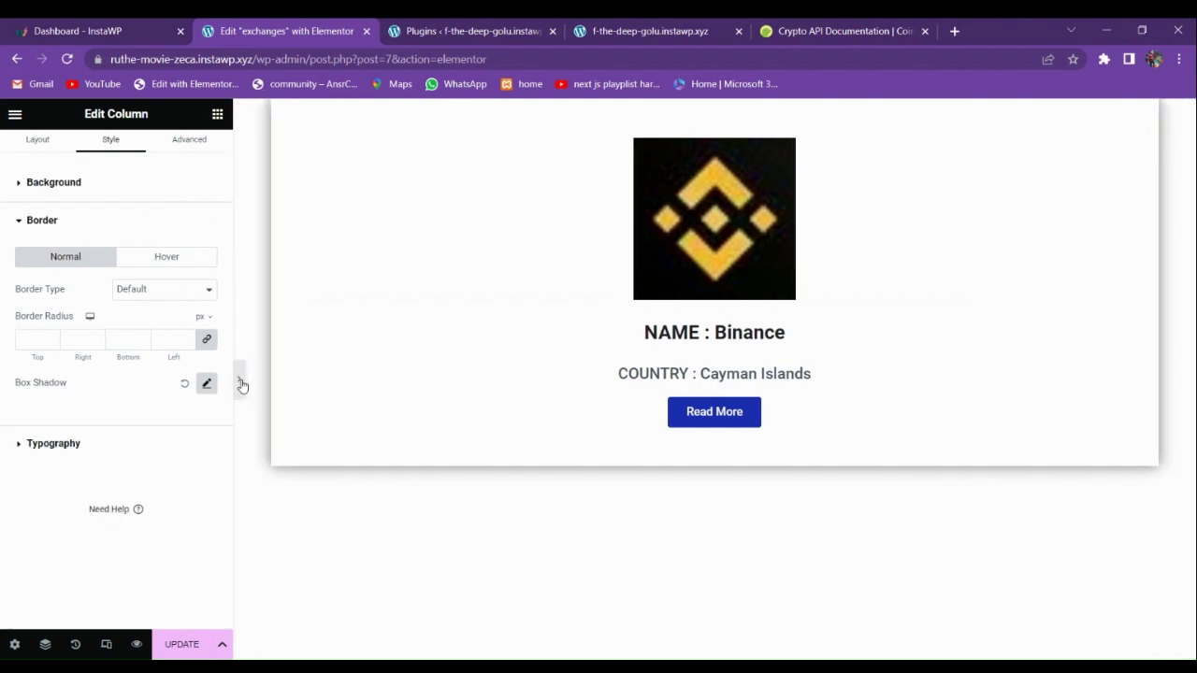
left_click(5, 381)
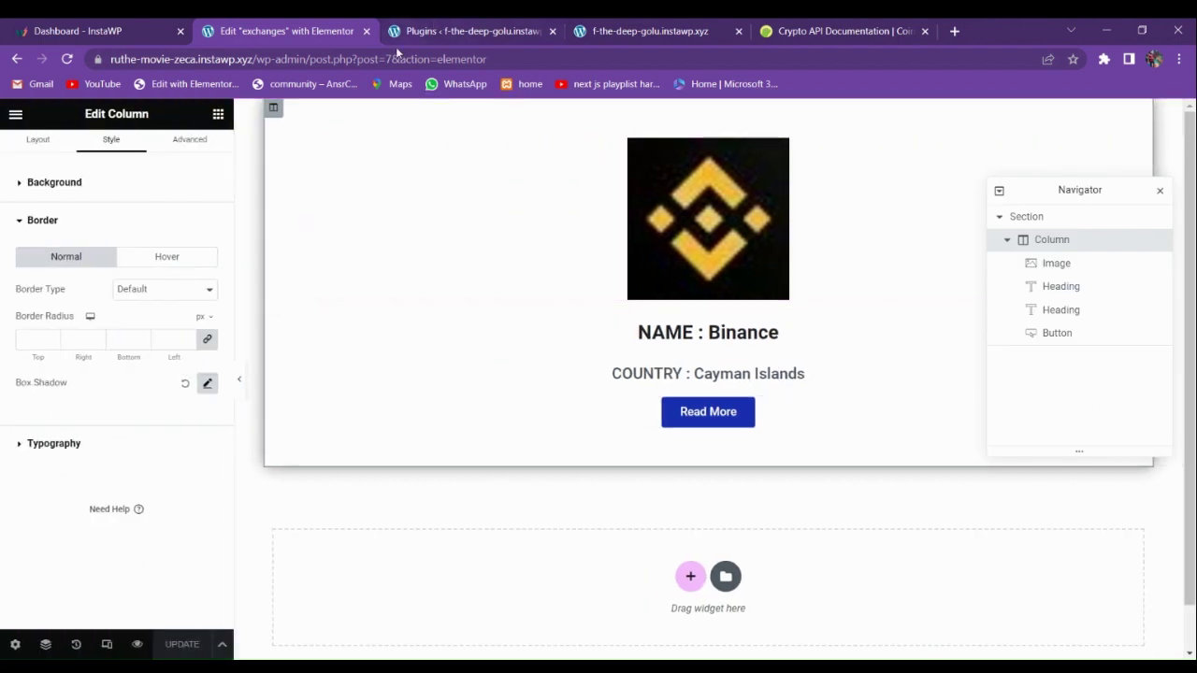
- Exit the Elementor editor, dismiss the block editor welcome guide and return to the listing items overview
left_click(14, 115)
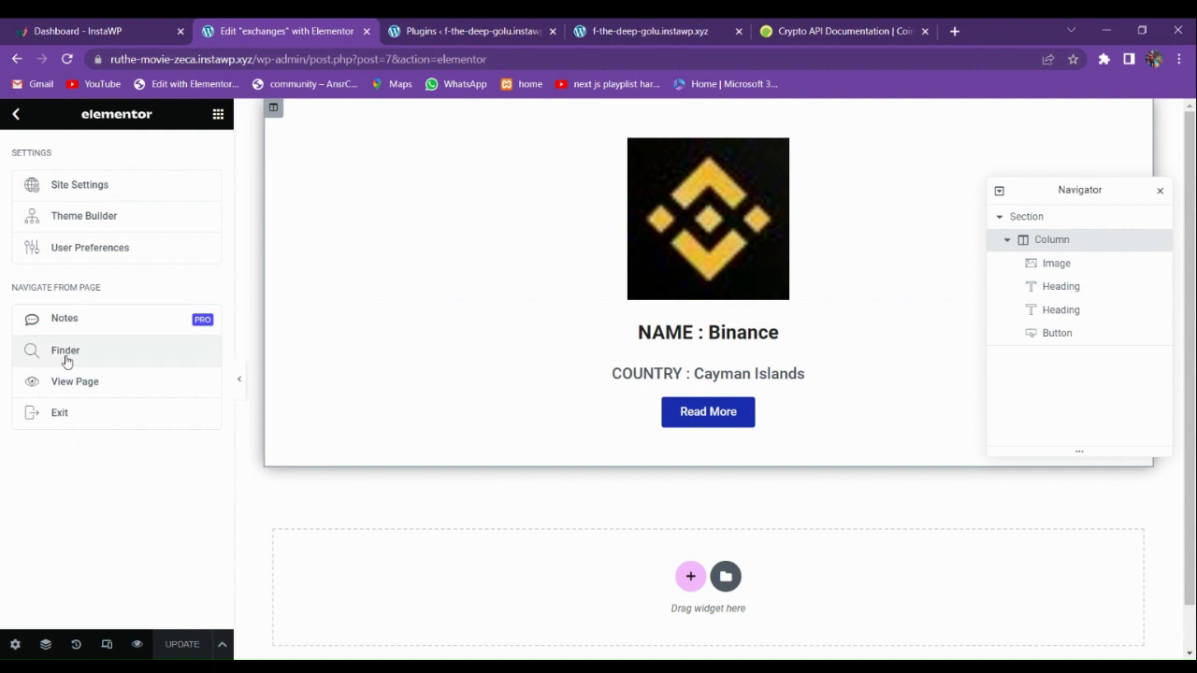
left_click(78, 415)
left_click(618, 438)
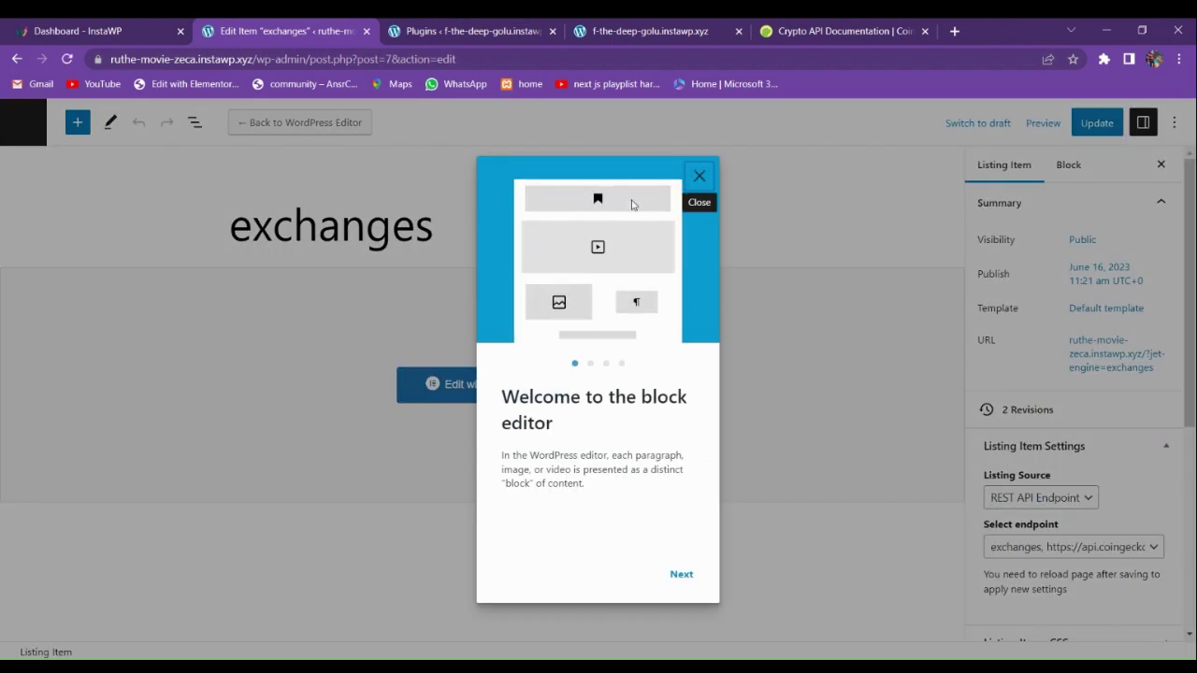
left_click(702, 176)
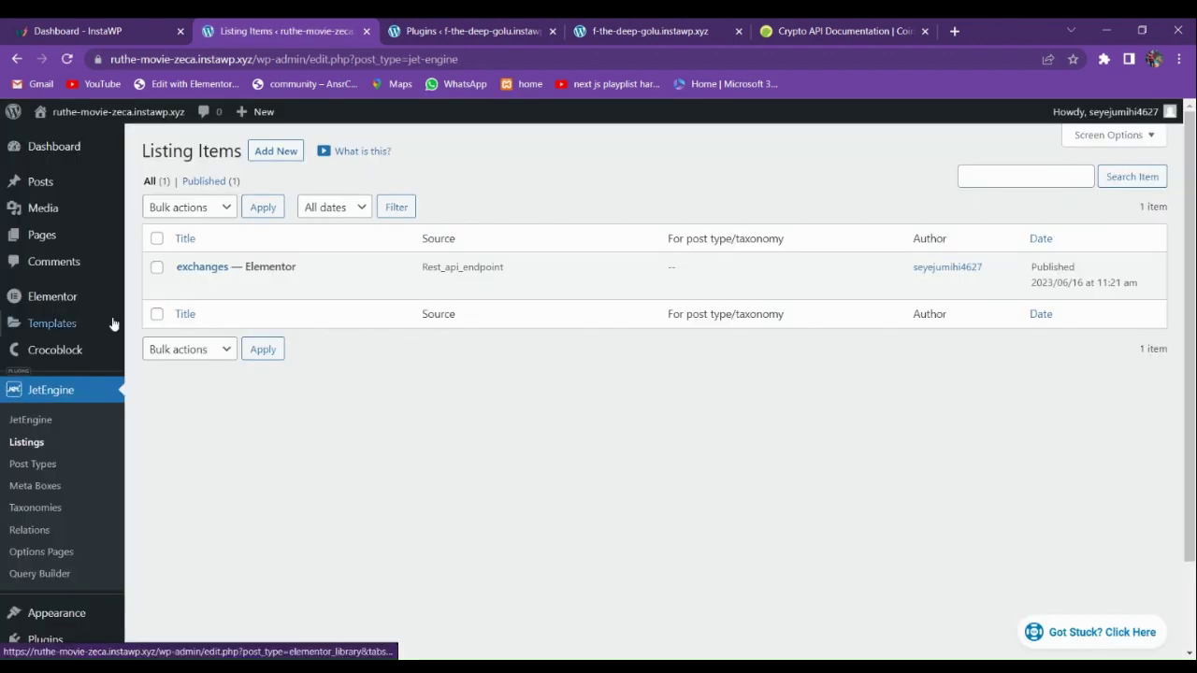
- Create a new WordPress page titled "Exchanges"
mouse_move(34, 243)
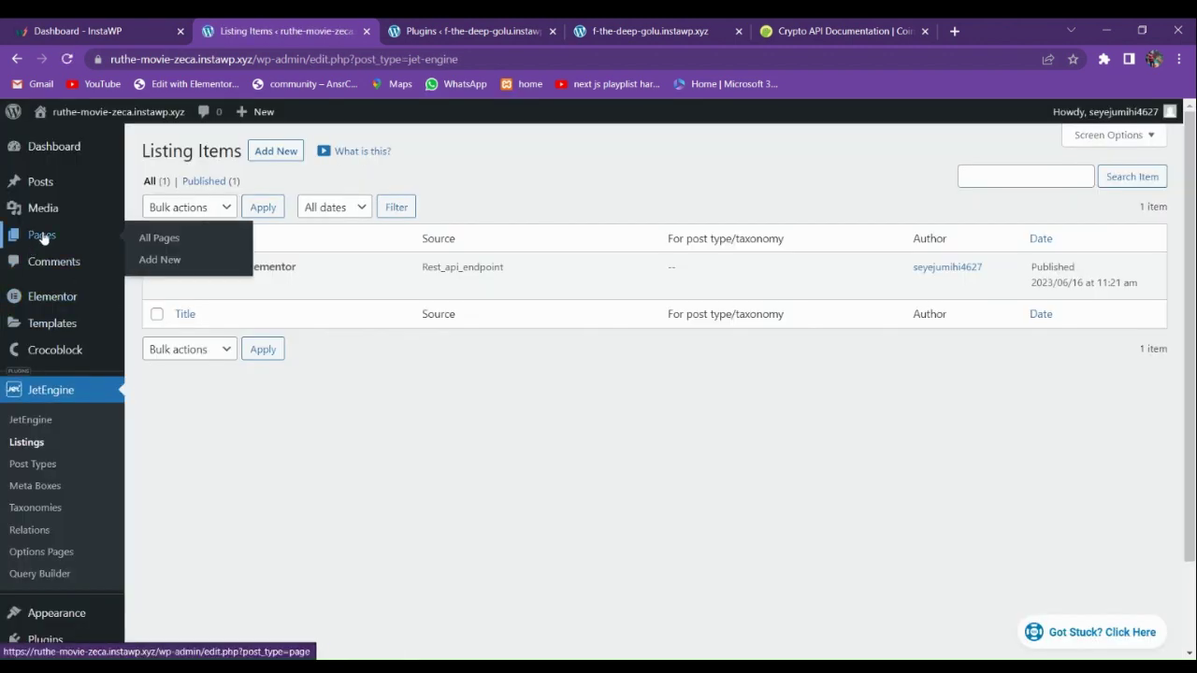
left_click(155, 241)
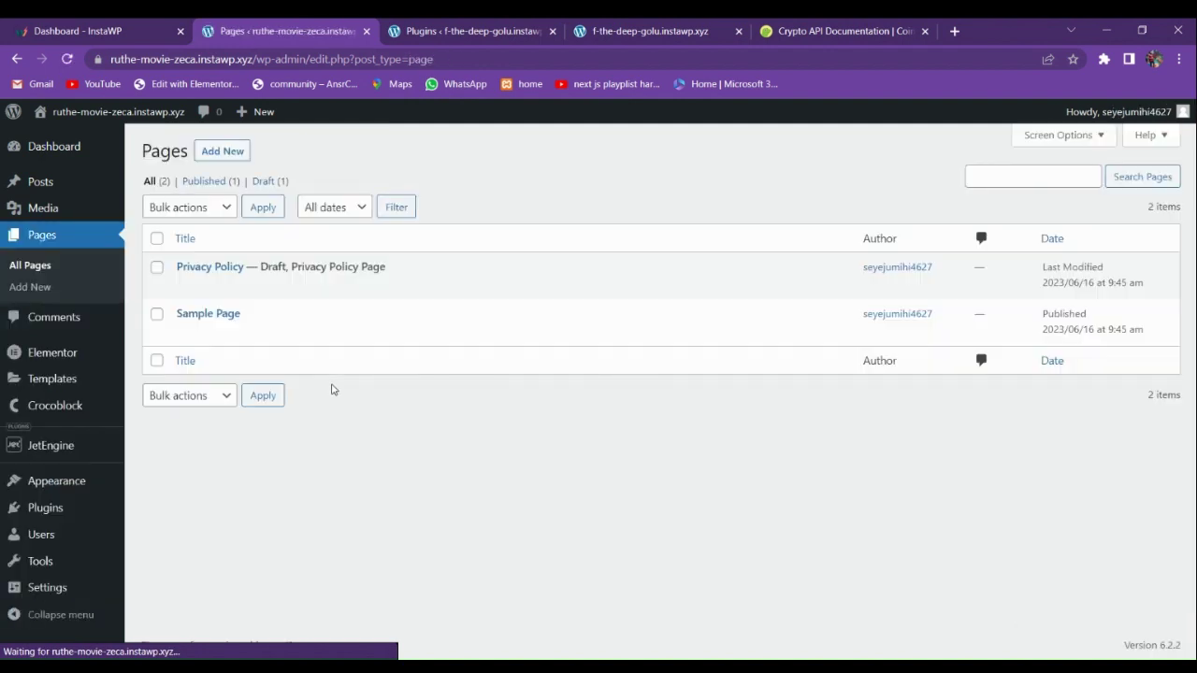
left_click(230, 151)
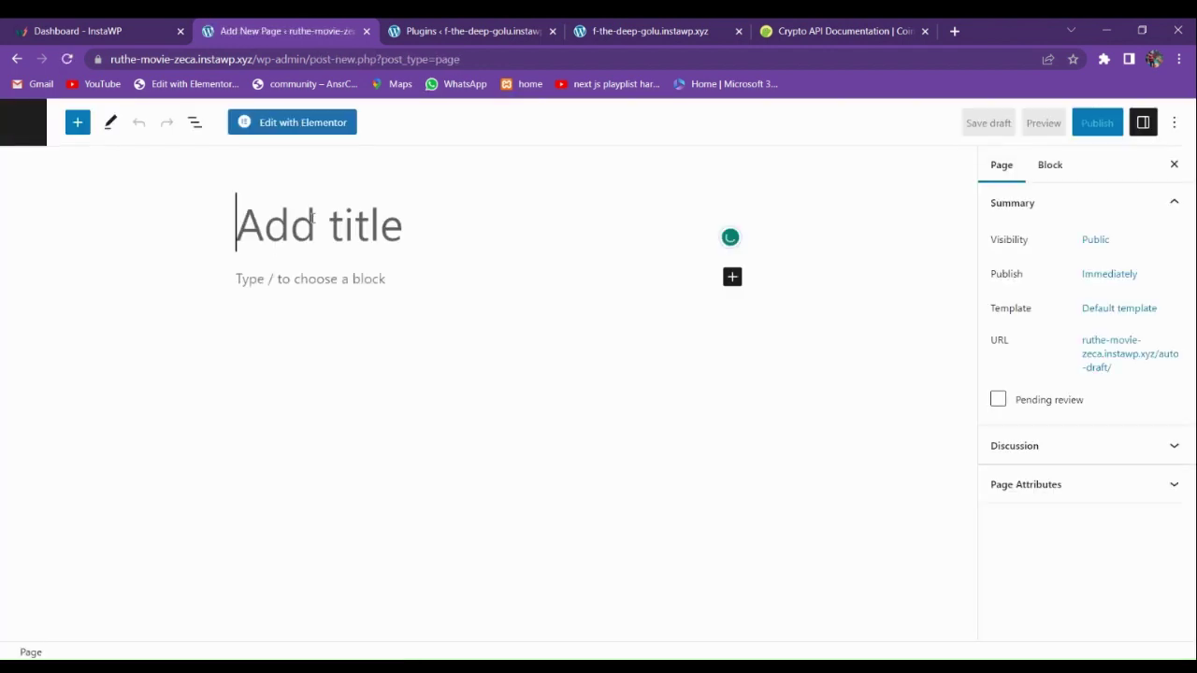
type("E")
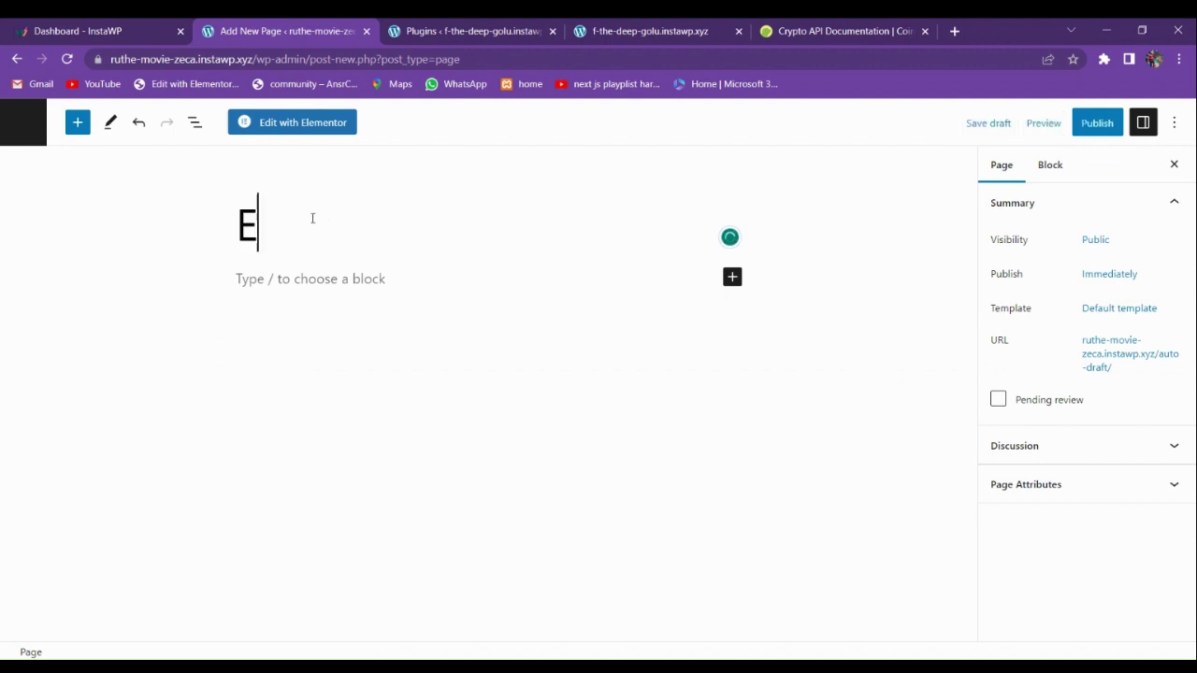
type("xchanges")
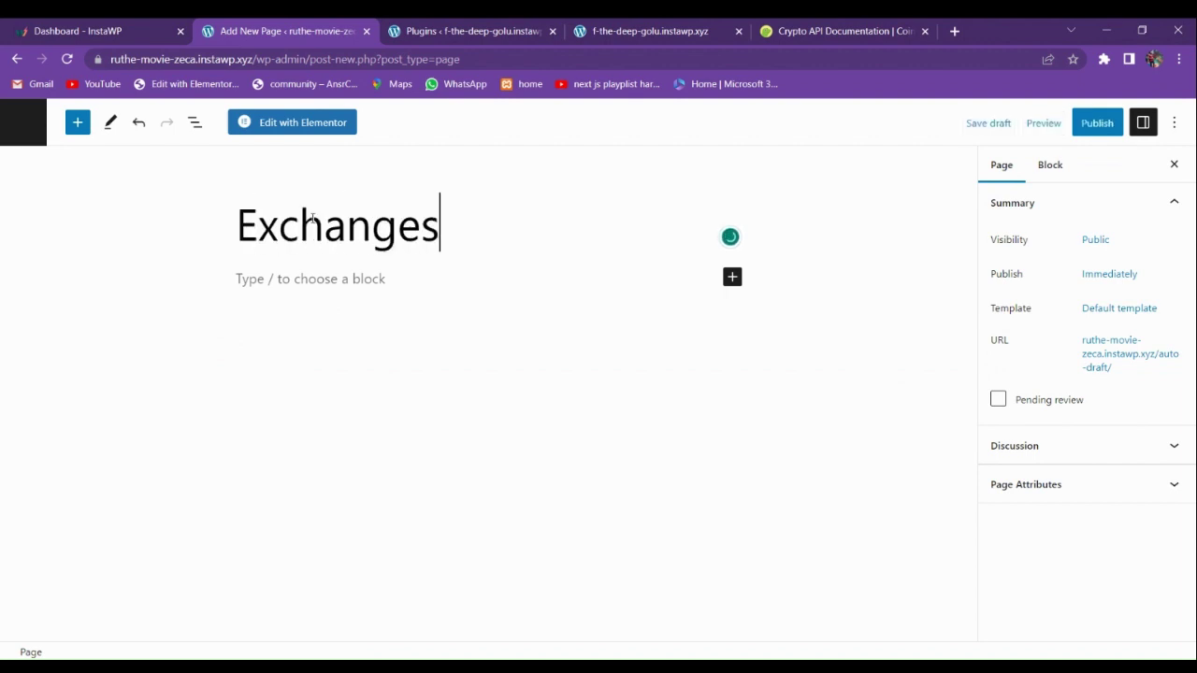
- Assign the Elementor Full Width template to the Exchanges page and publish it
left_click(1084, 313)
left_click(1051, 425)
key("Down")
key("Down")
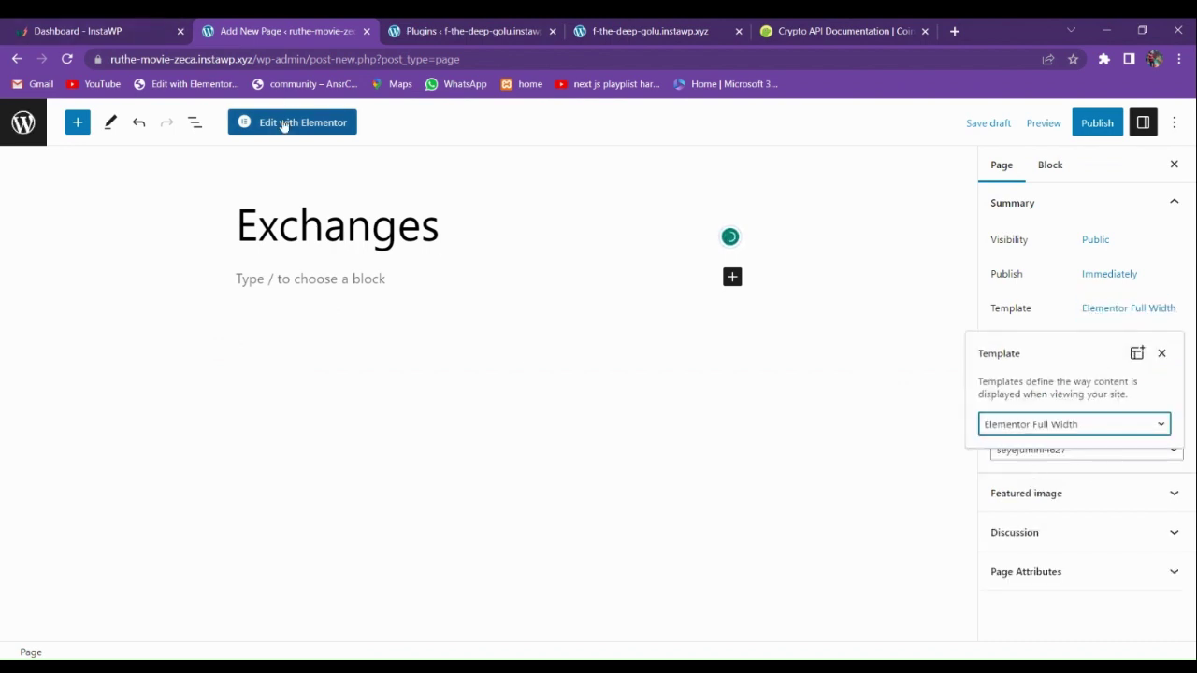
left_click(1089, 131)
left_click(1045, 131)
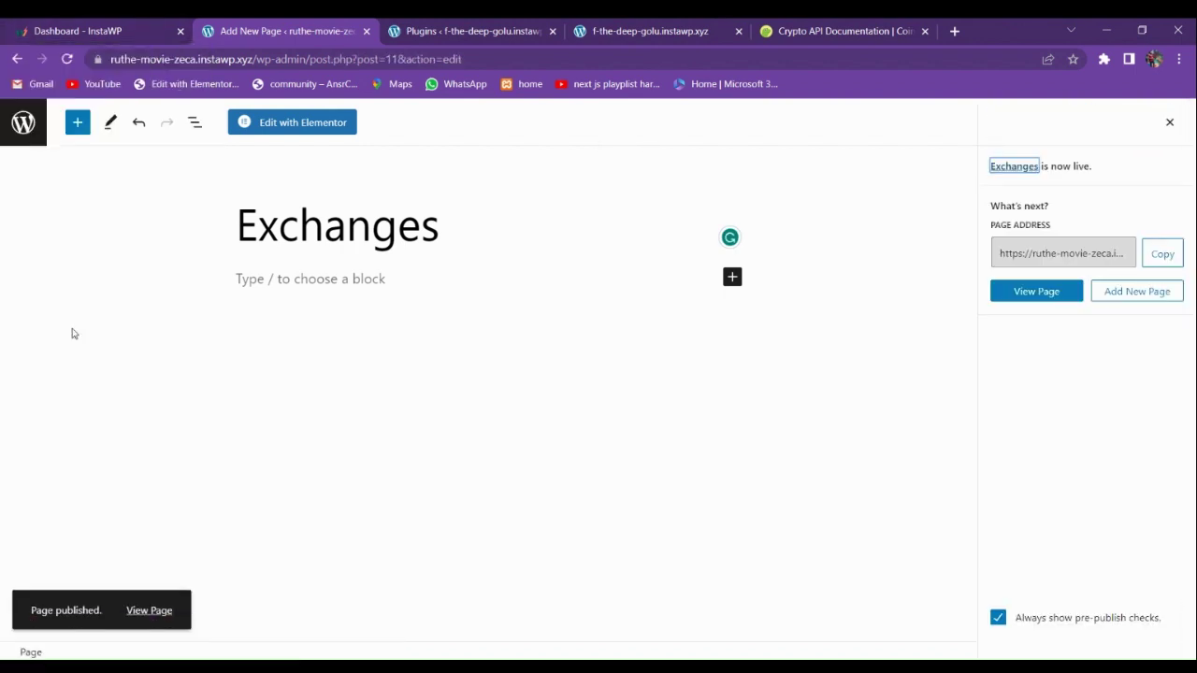
- Return to the pages list, open the Exchanges page in a new browser tab and edit it with Elementor
left_click(24, 122)
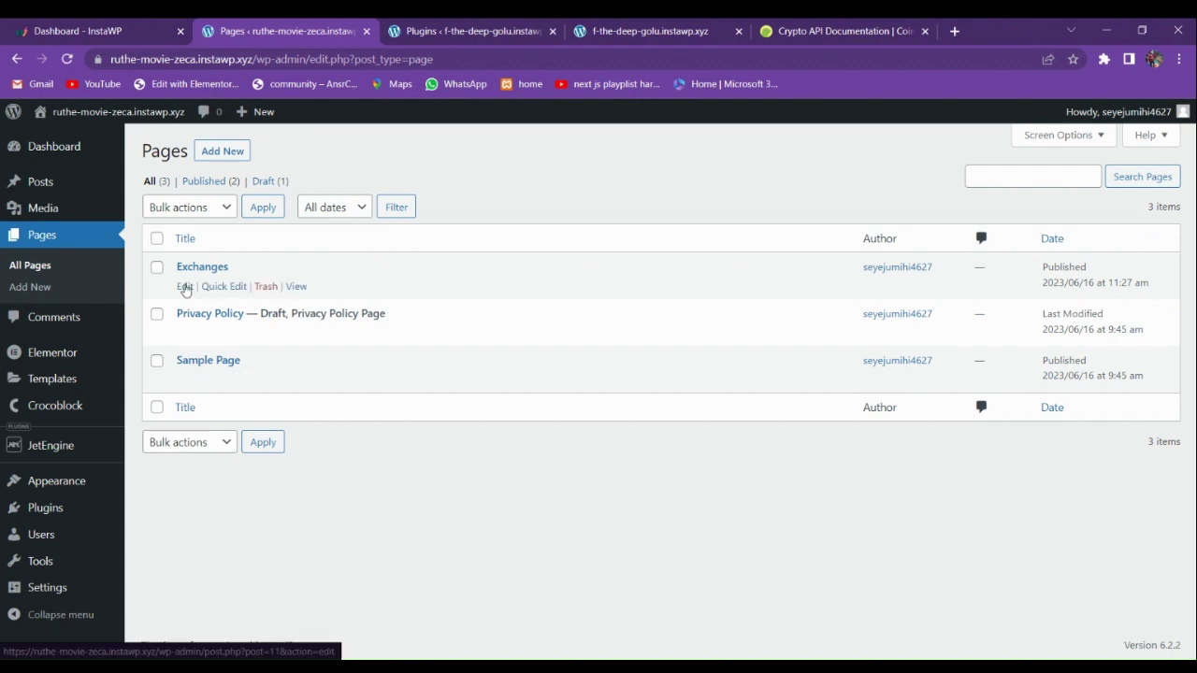
right_click(187, 288)
left_click(246, 296)
left_click(412, 31)
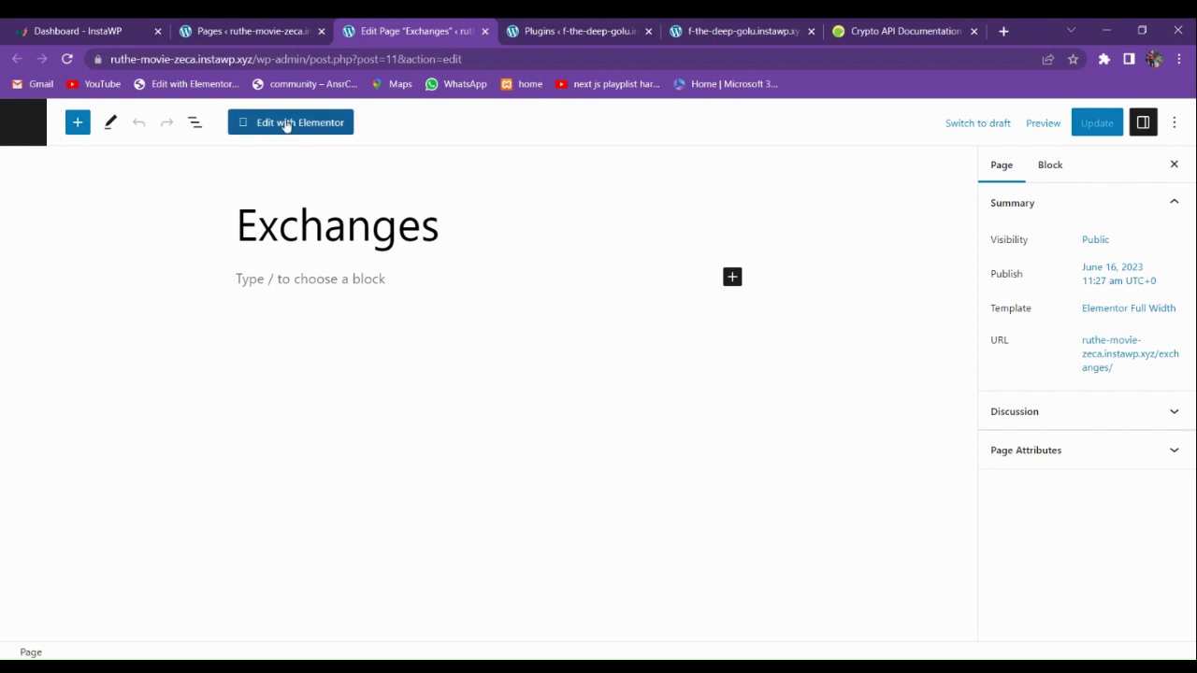
left_click(286, 123)
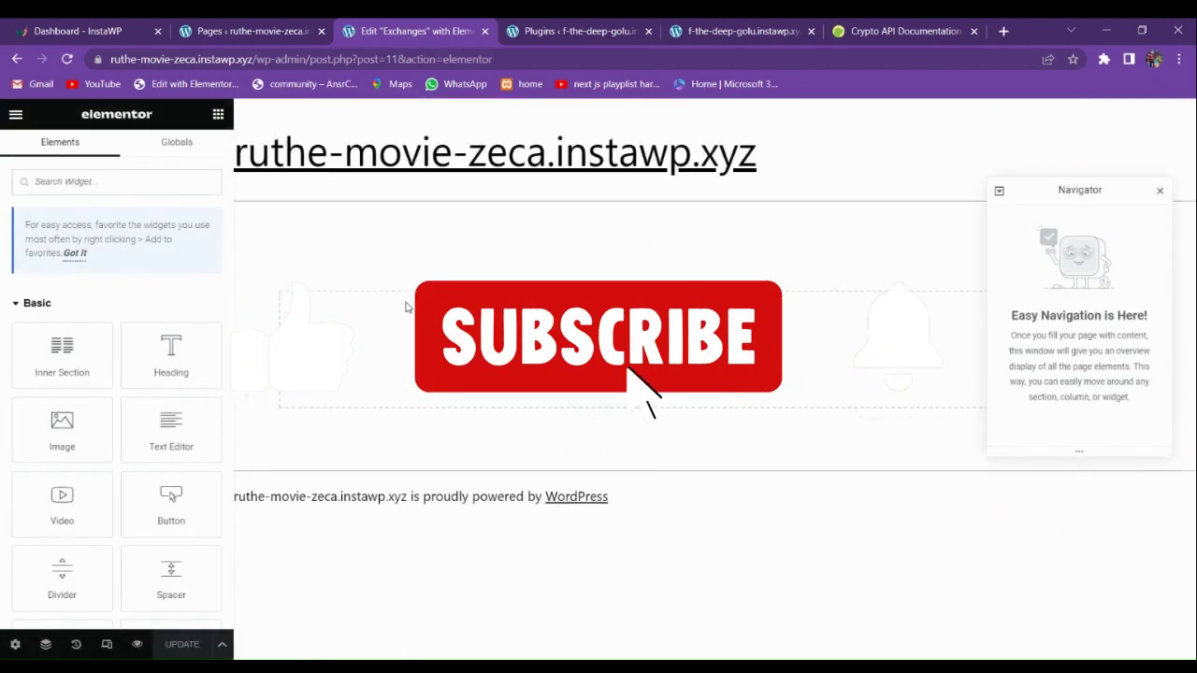
- Add a single-column section with unlinked padding of 80 px top and bottom and 0 px right and left
left_click(697, 339)
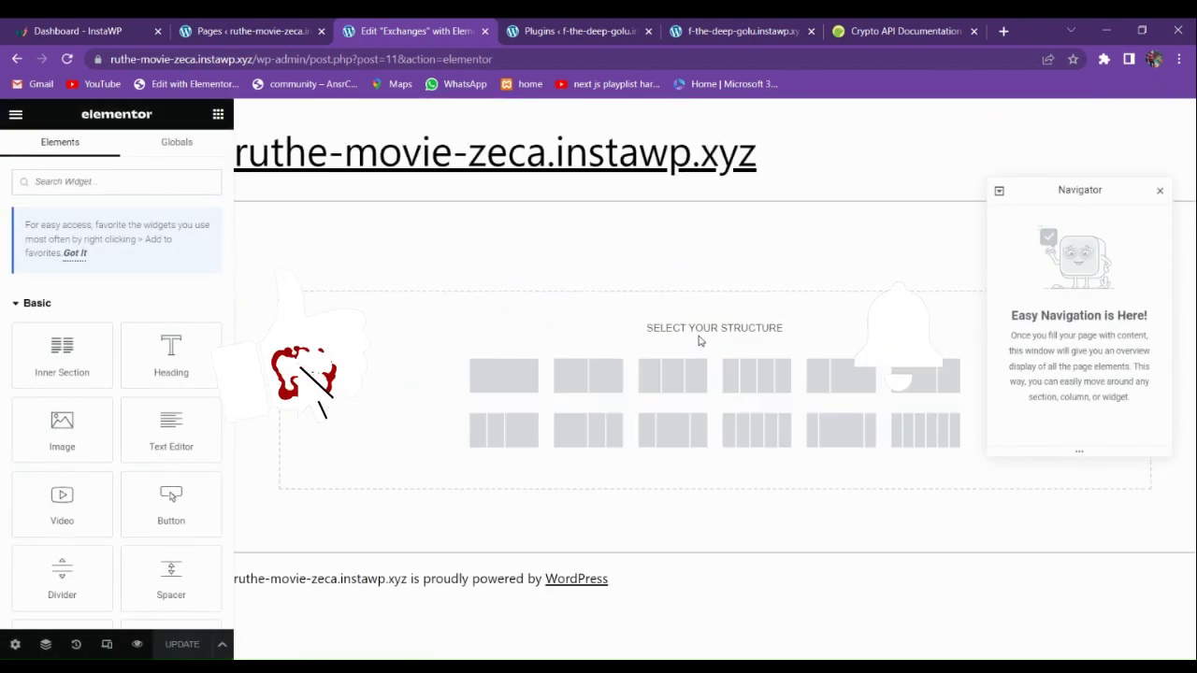
left_click(538, 391)
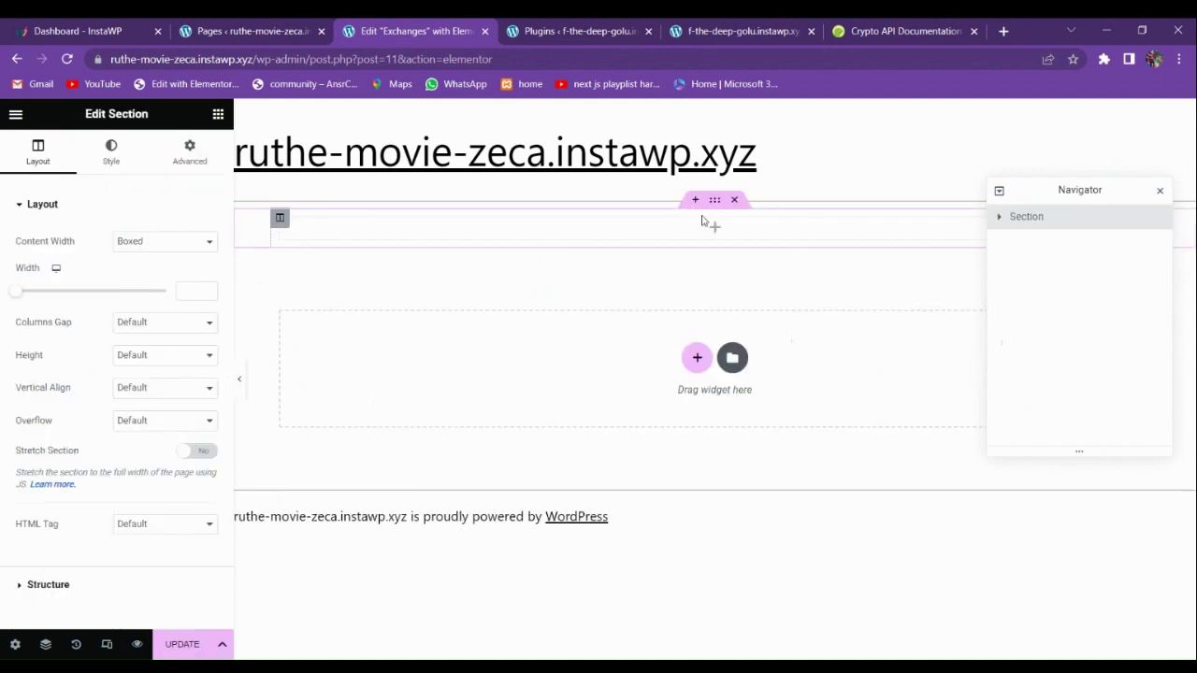
left_click(204, 164)
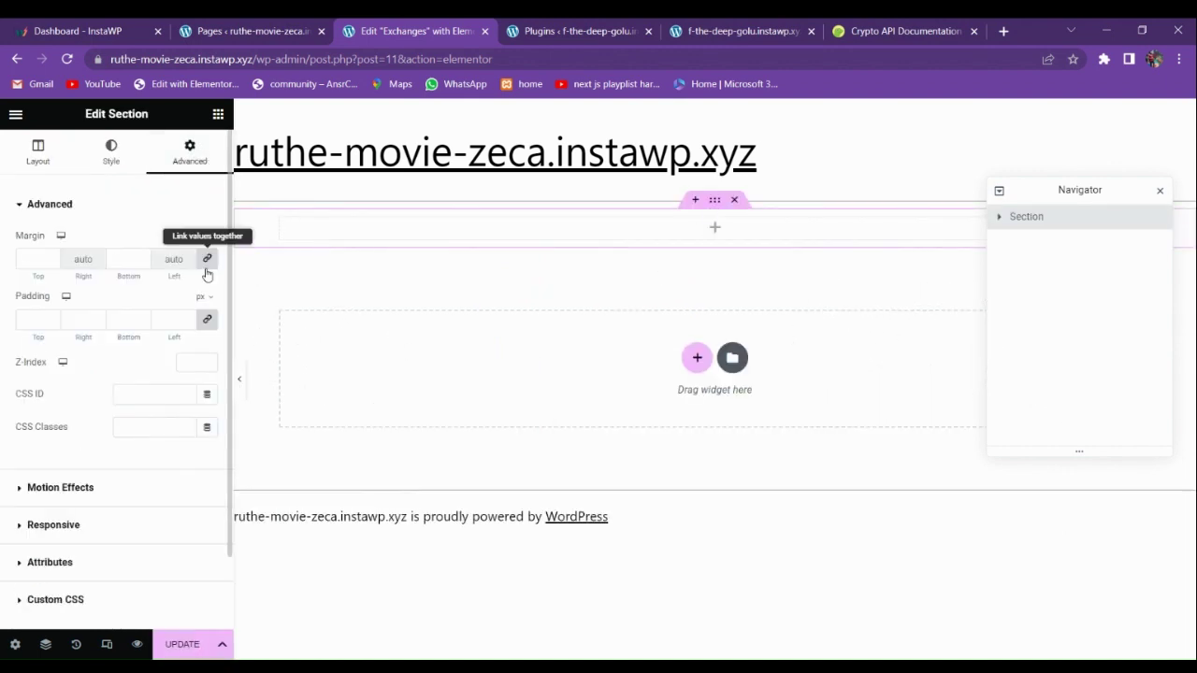
type("0")
left_click(207, 319)
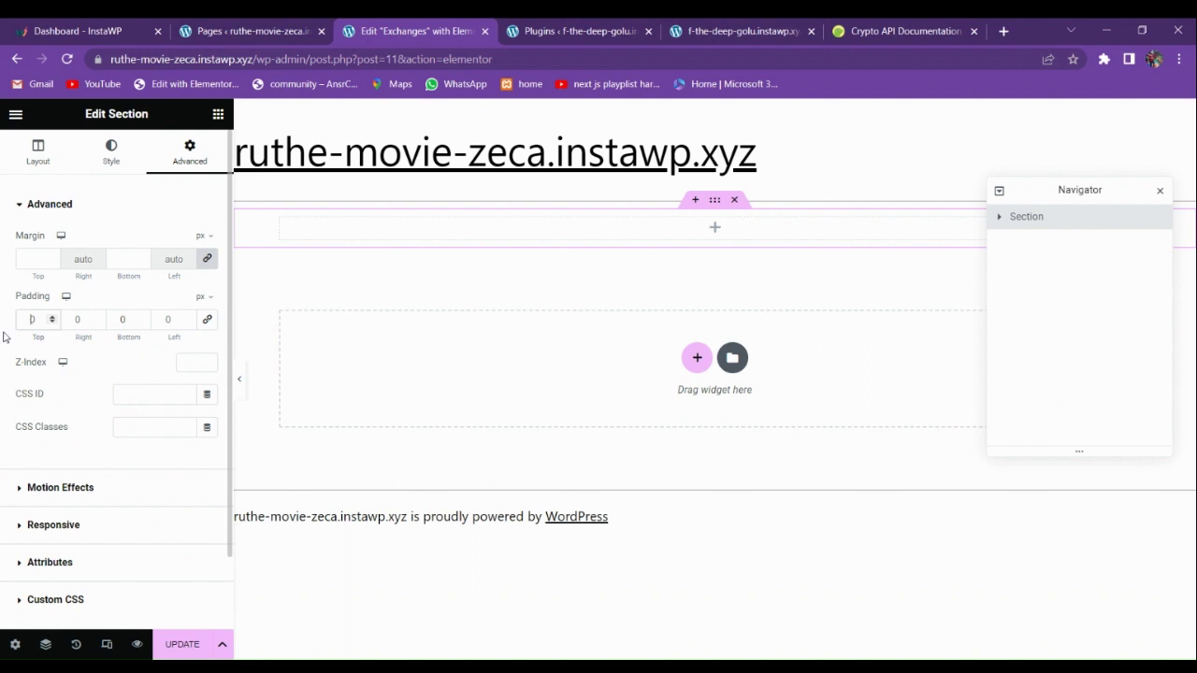
type("80")
key("Tab")
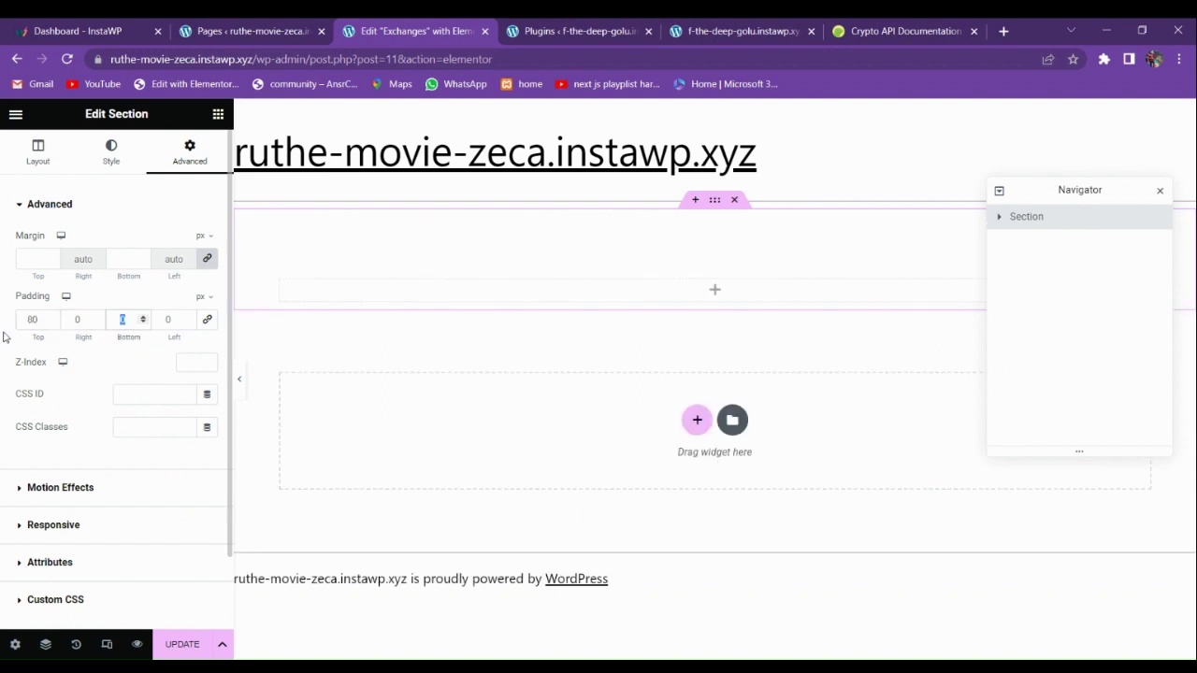
type("80")
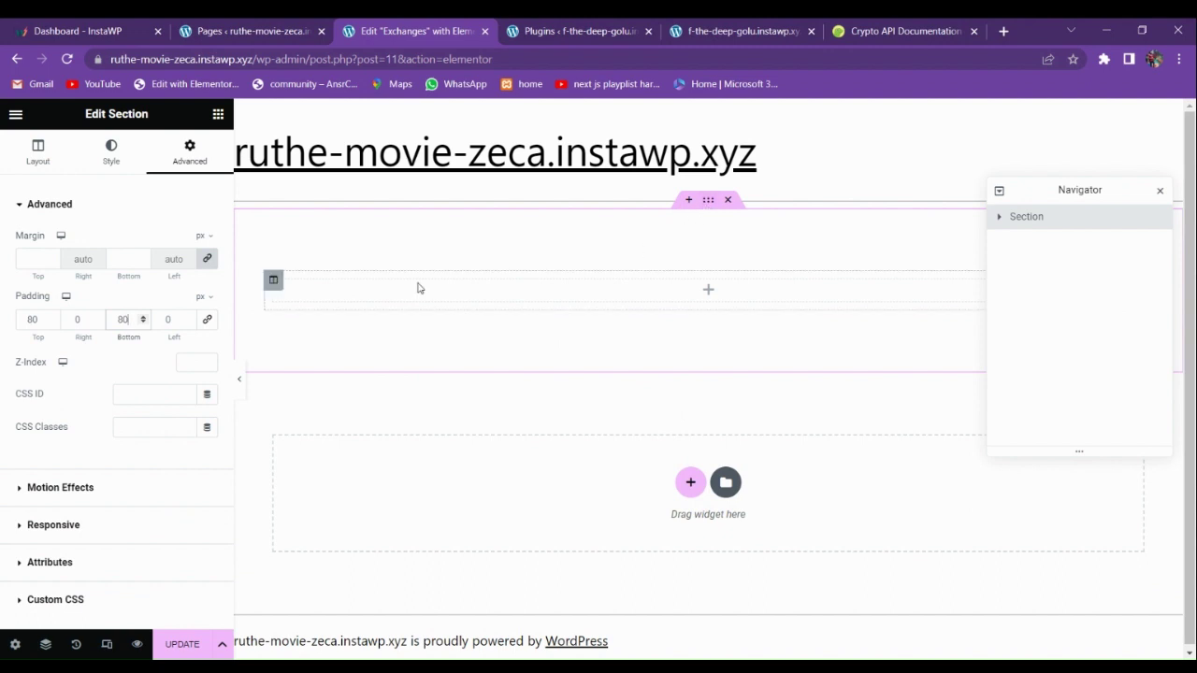
- Give the section a classic background in black, #000000
left_click(111, 150)
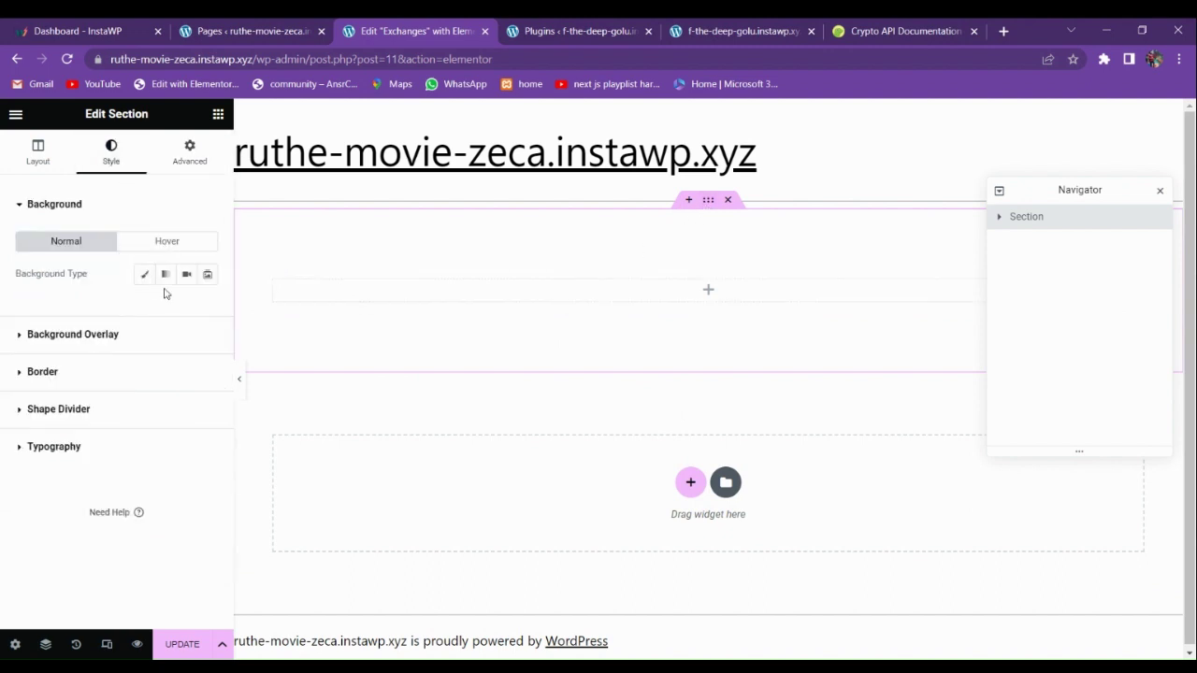
left_click(144, 275)
left_click(208, 307)
left_click(199, 440)
left_click_drag(199, 440, 118, 486)
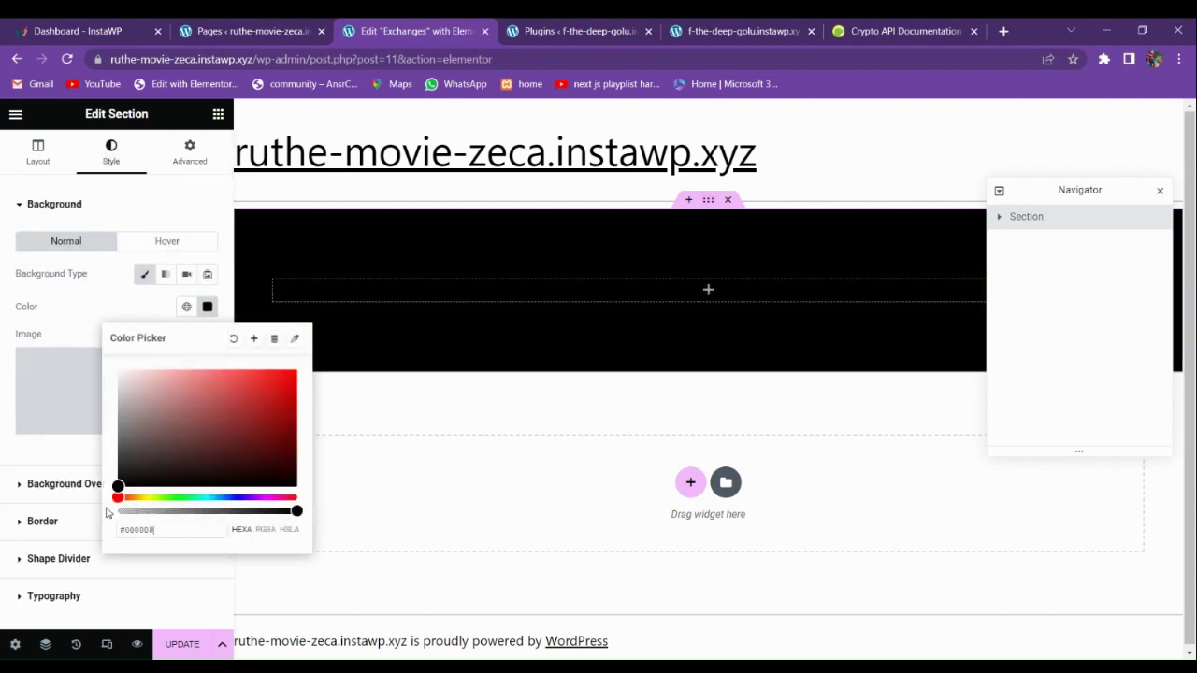
left_click(430, 295)
left_click(378, 297)
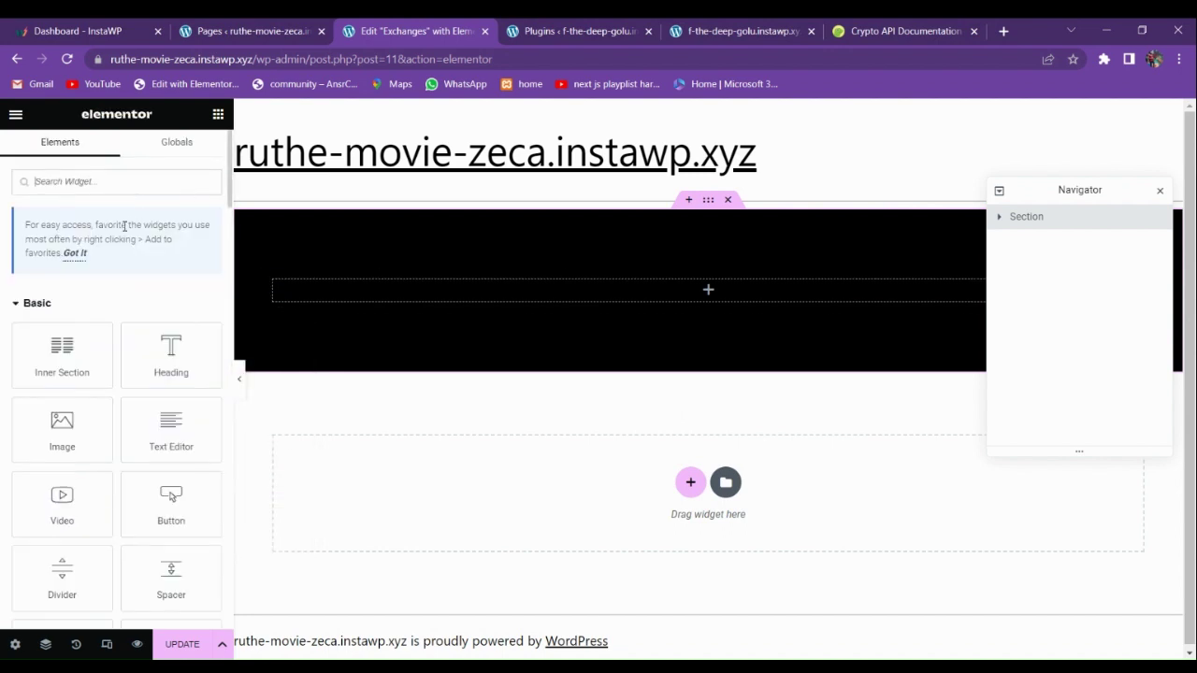
type("i")
type("ting")
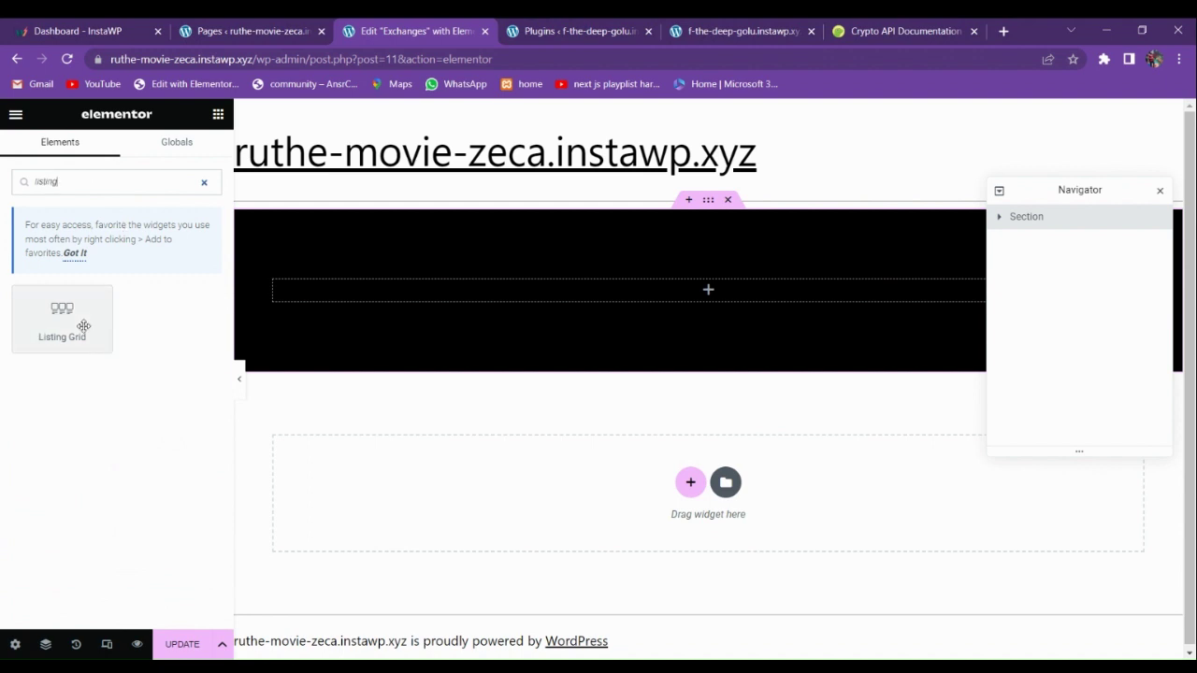
left_click_drag(83, 327, 441, 304)
left_click_drag(157, 328, 115, 321)
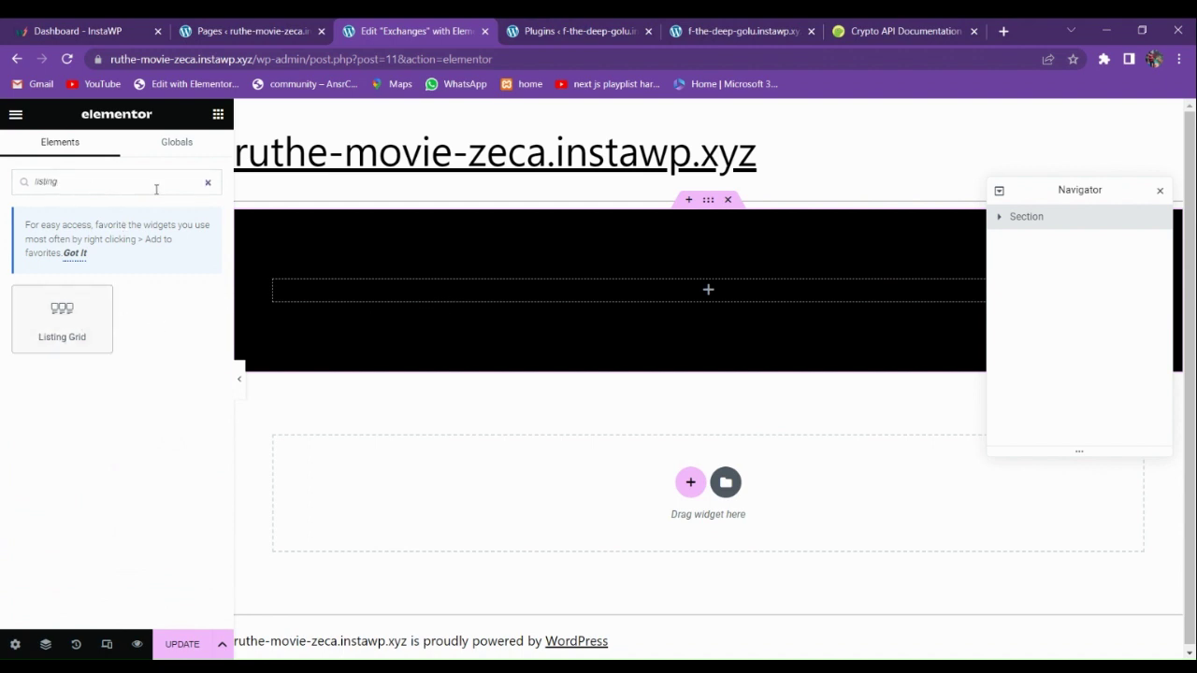
left_click(207, 184)
- Add a heading widget to the black section, title it "Exchanges" and centre it
left_click_drag(129, 346, 370, 302)
left_click_drag(147, 283, 3, 260)
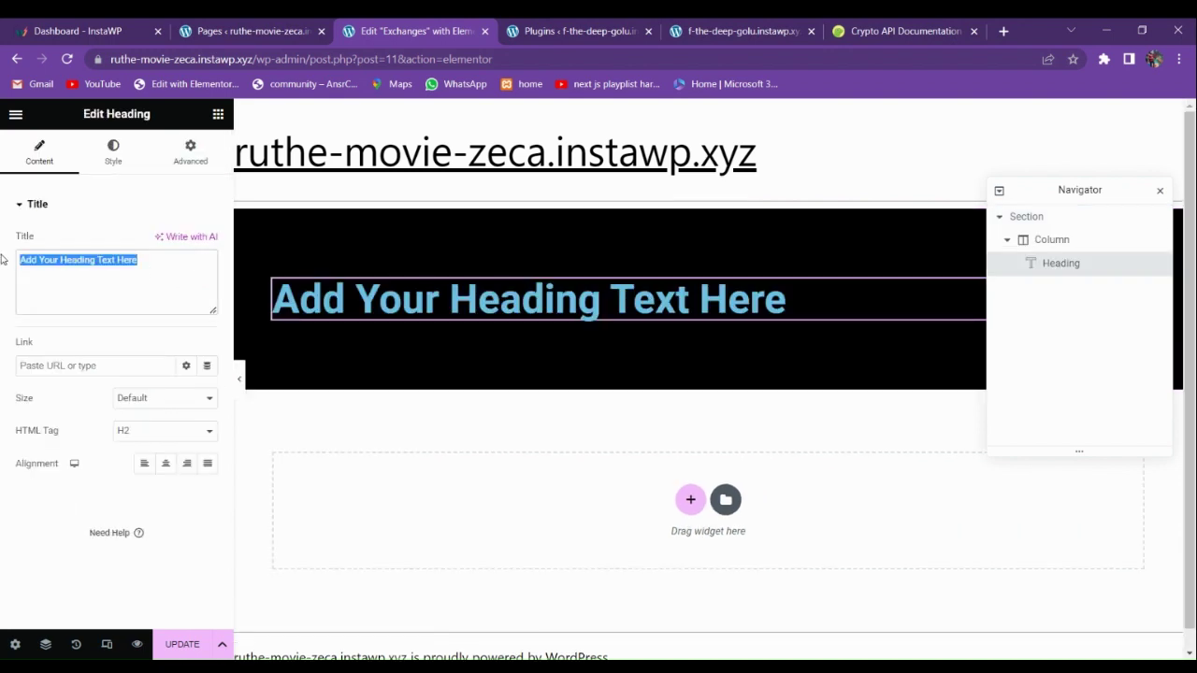
type("Excha")
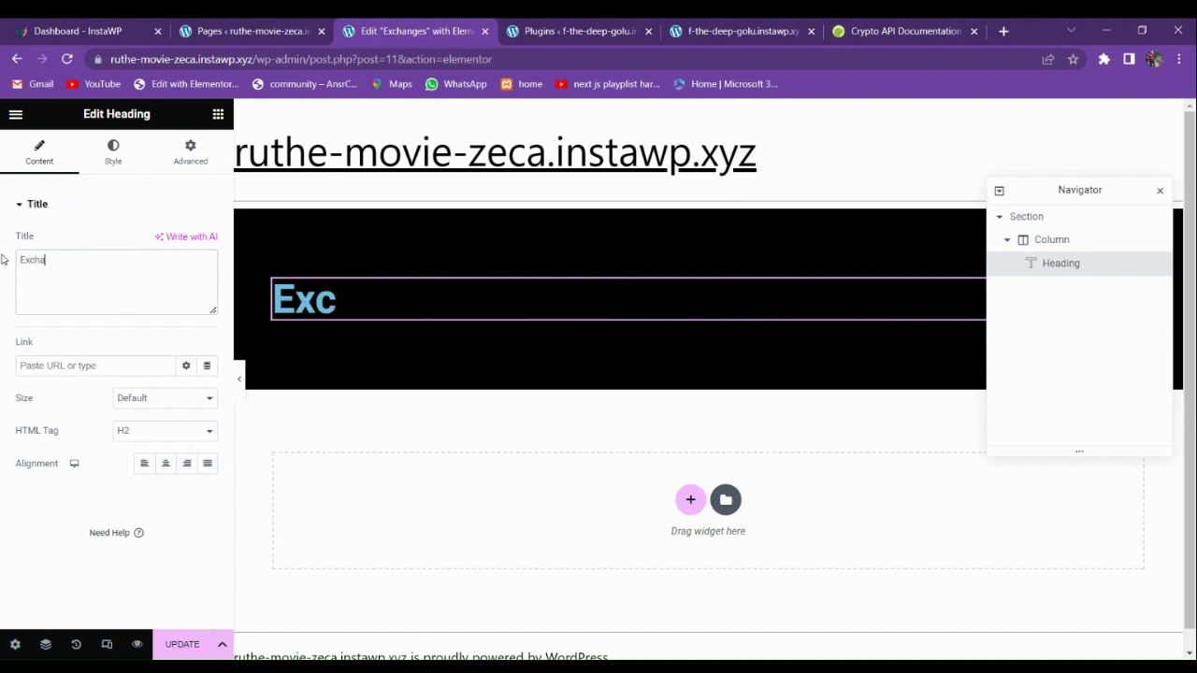
type("ngews")
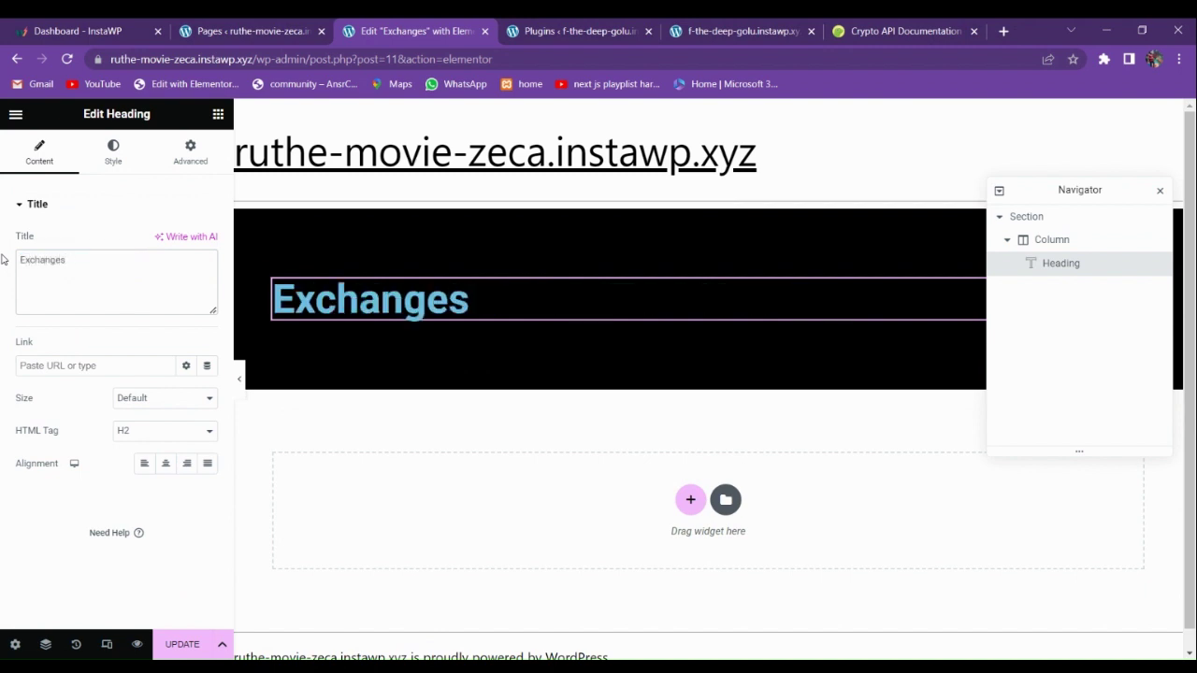
left_click(166, 463)
- Set the Exchanges heading's text color to white
left_click(114, 152)
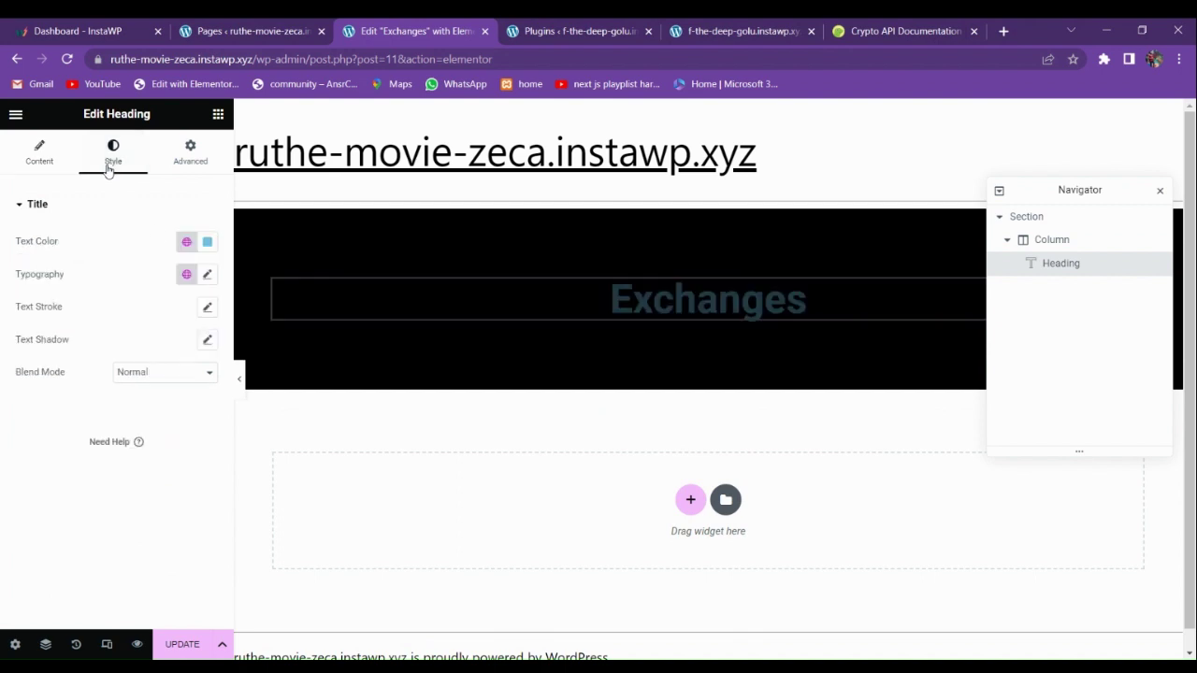
left_click(207, 243)
left_click(118, 302)
left_click(179, 387)
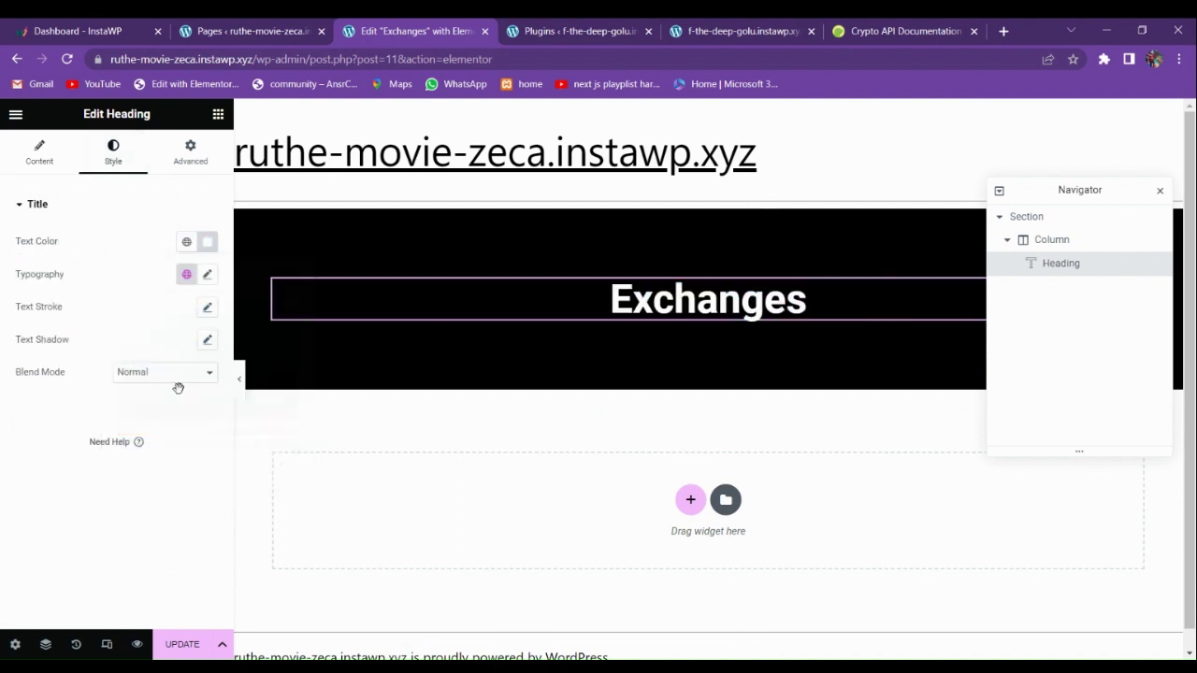
- Set the heading's typography family to Raleway
left_click(205, 278)
left_click(159, 347)
type("ra")
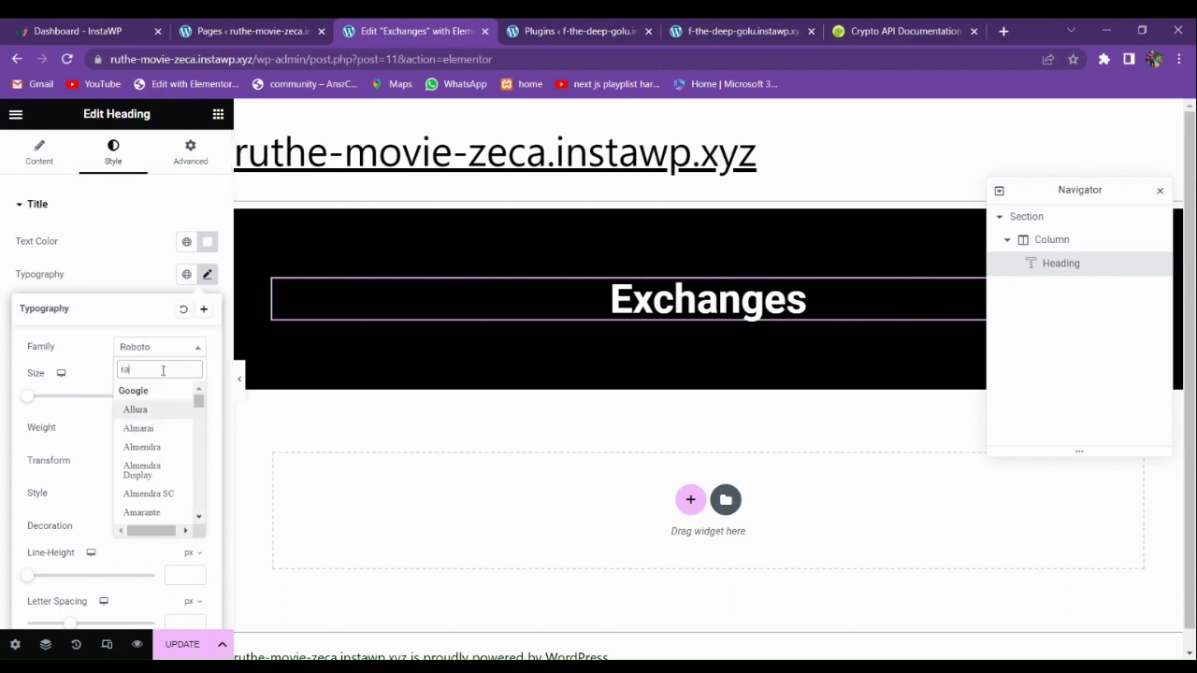
type("lew")
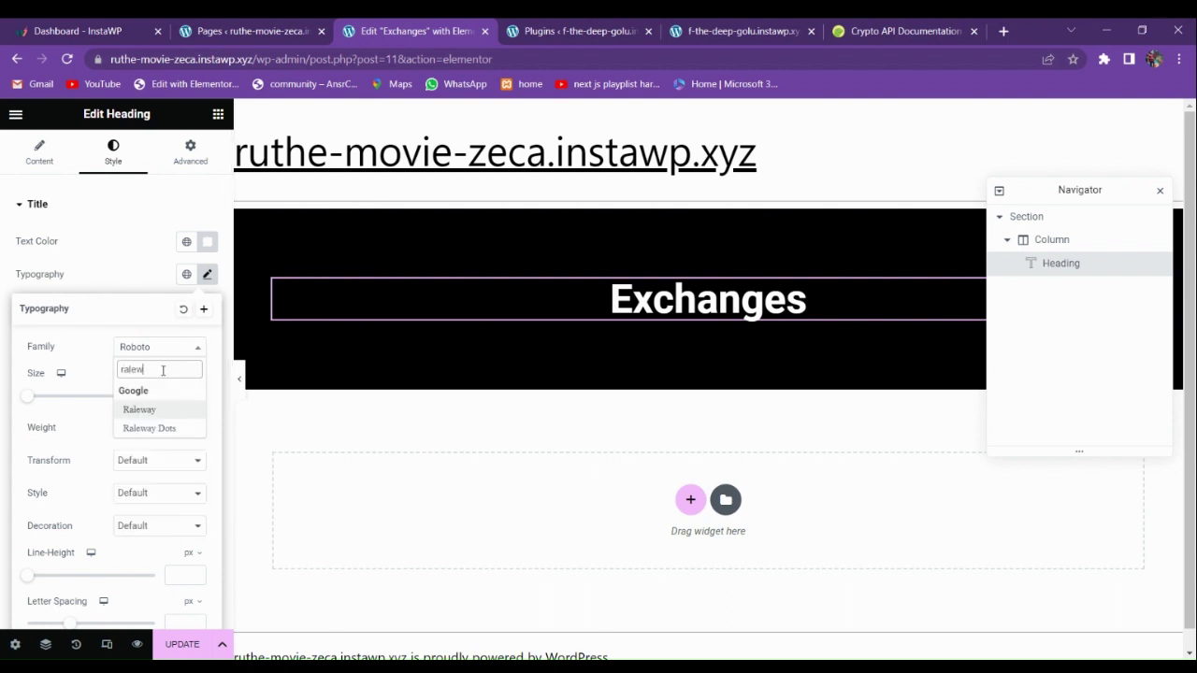
key("Return")
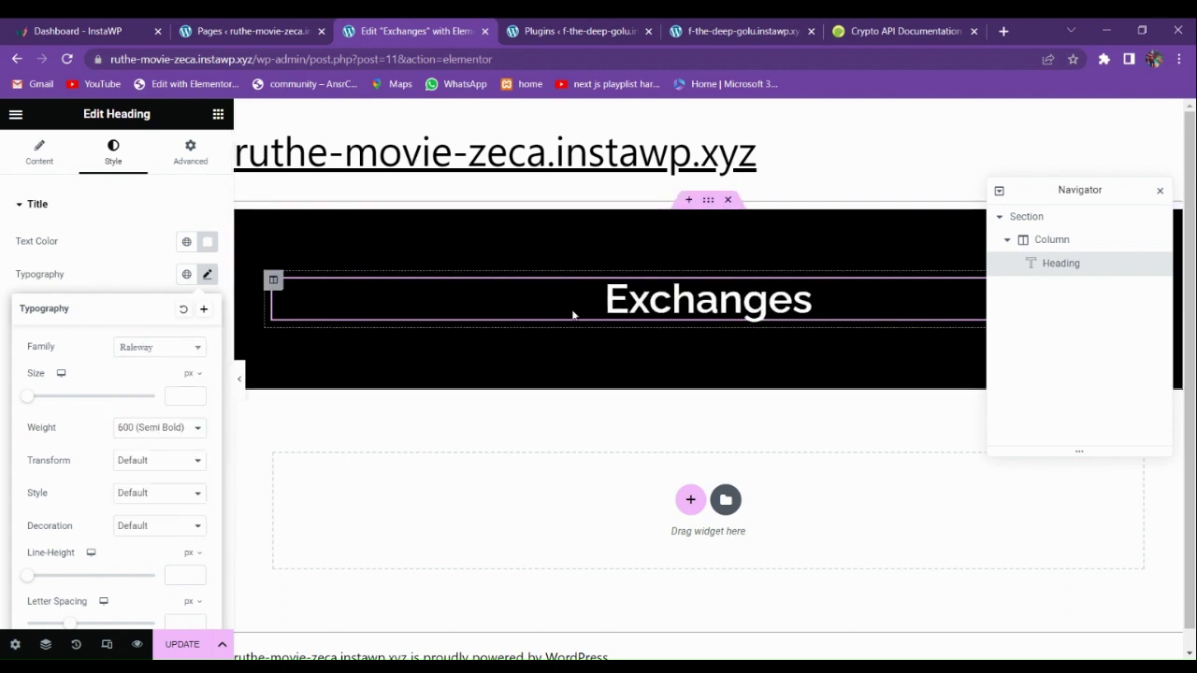
- Add a Listing Grid widget below the heading and set its listing to exchanges
left_click(218, 114)
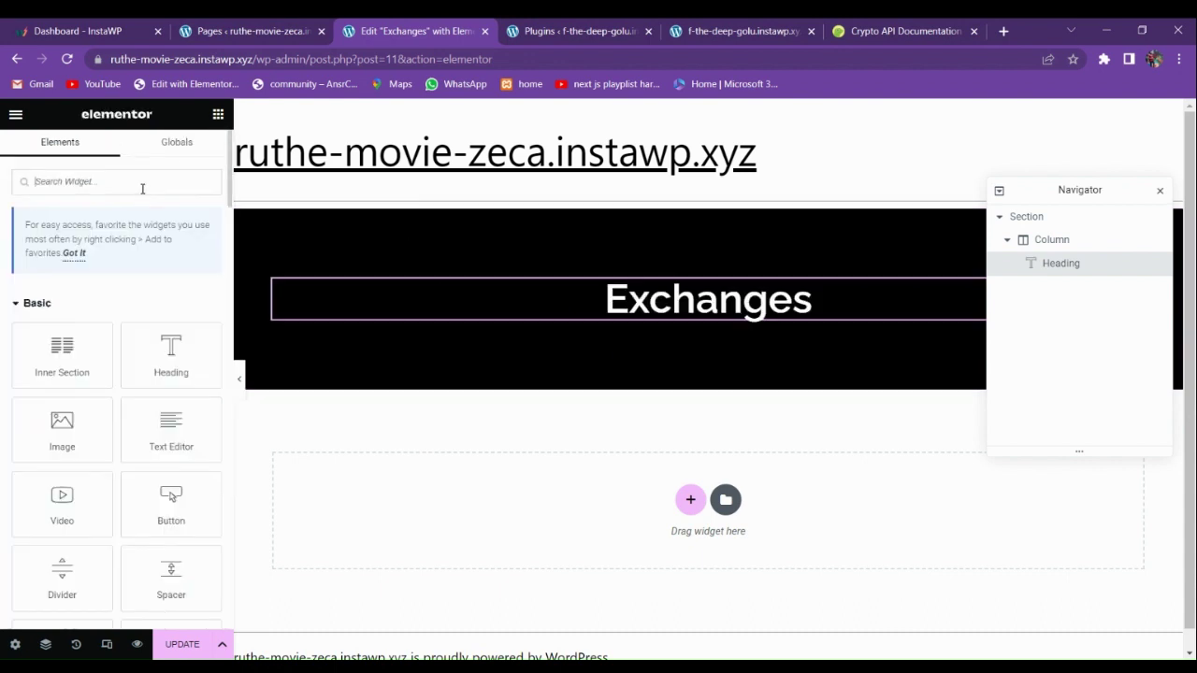
type("listg")
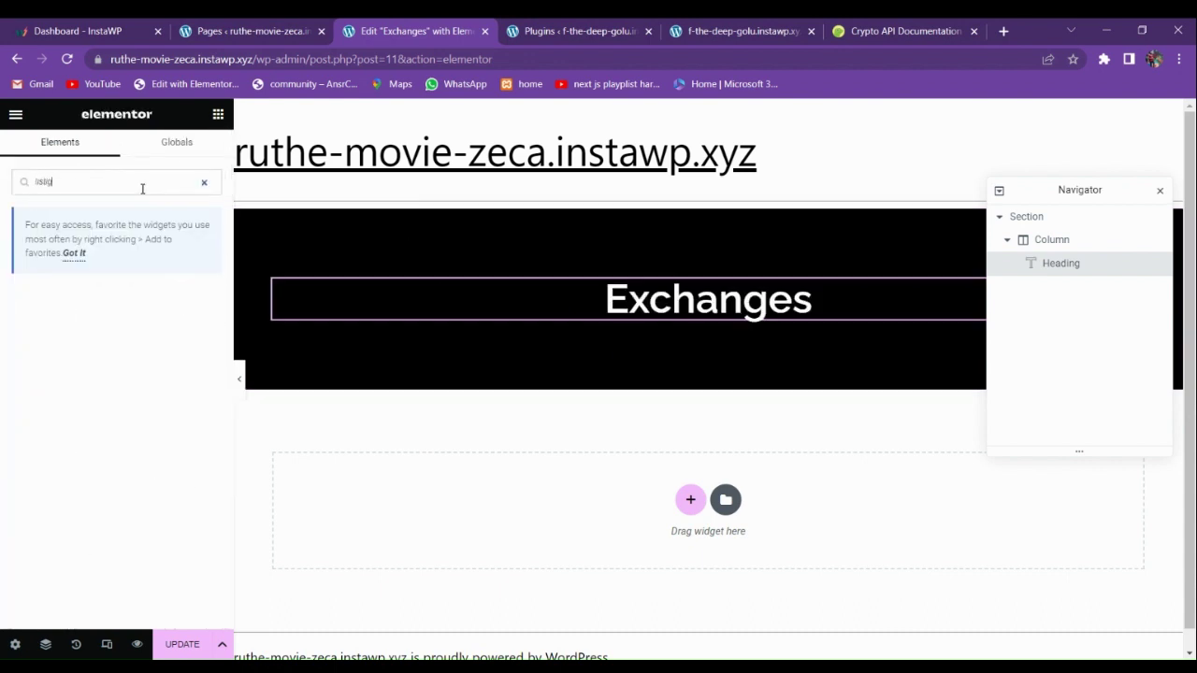
key("BackSpace")
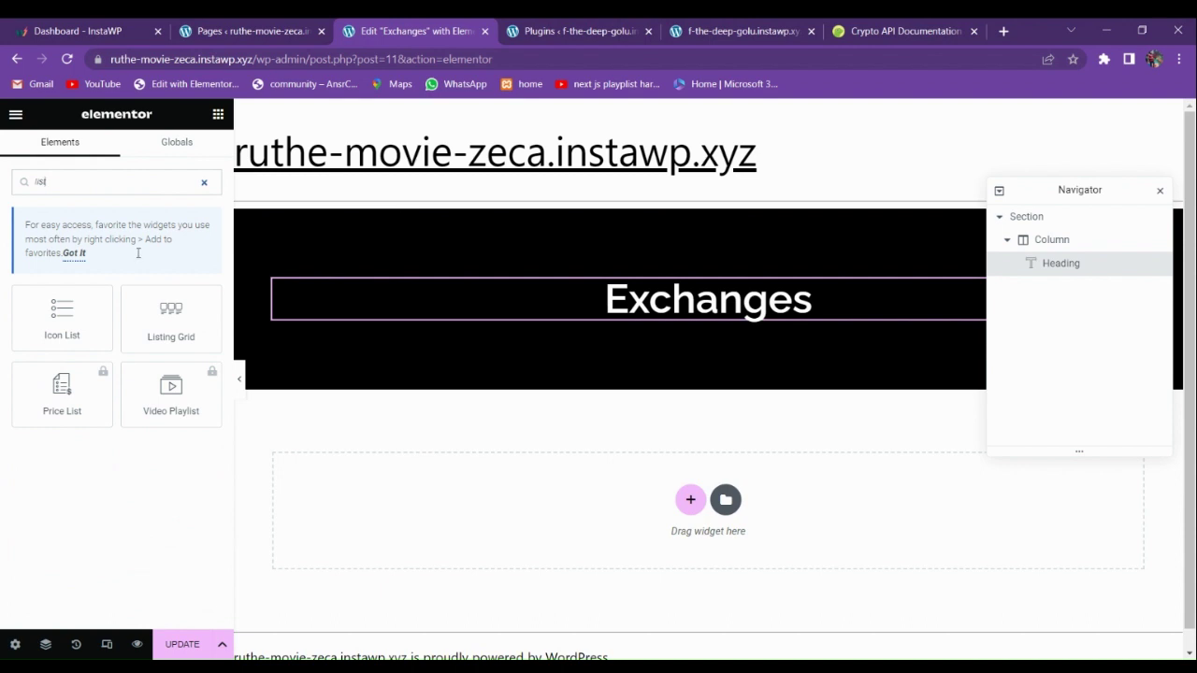
left_click_drag(170, 323, 491, 341)
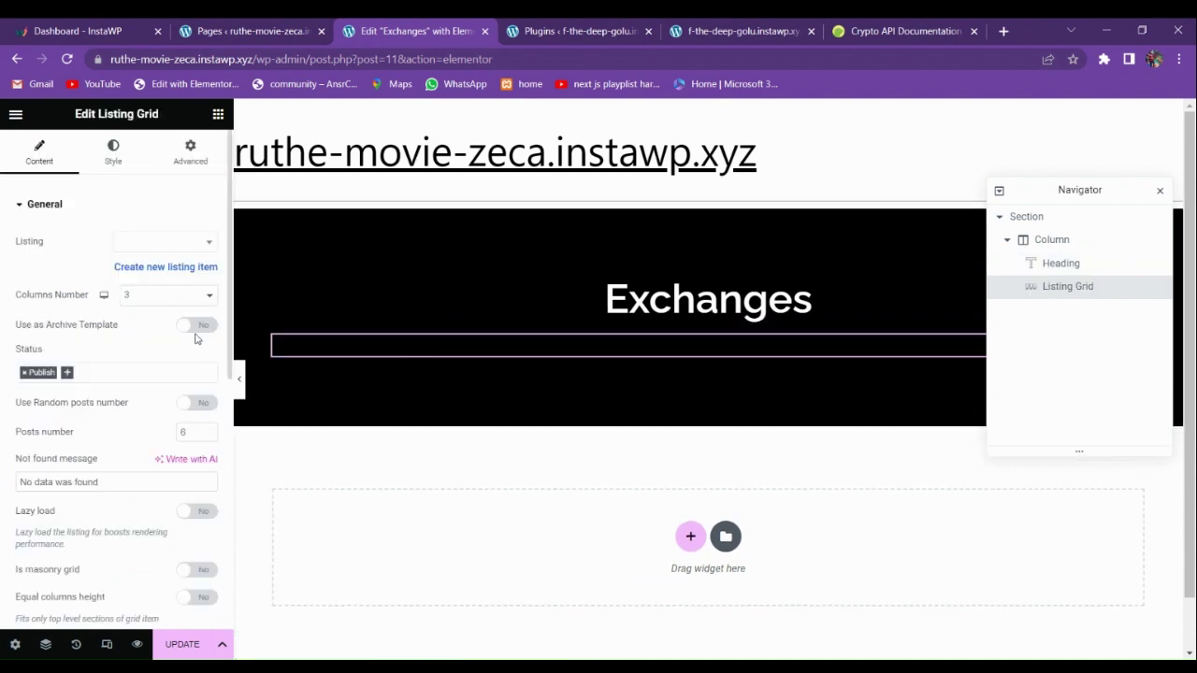
left_click(140, 243)
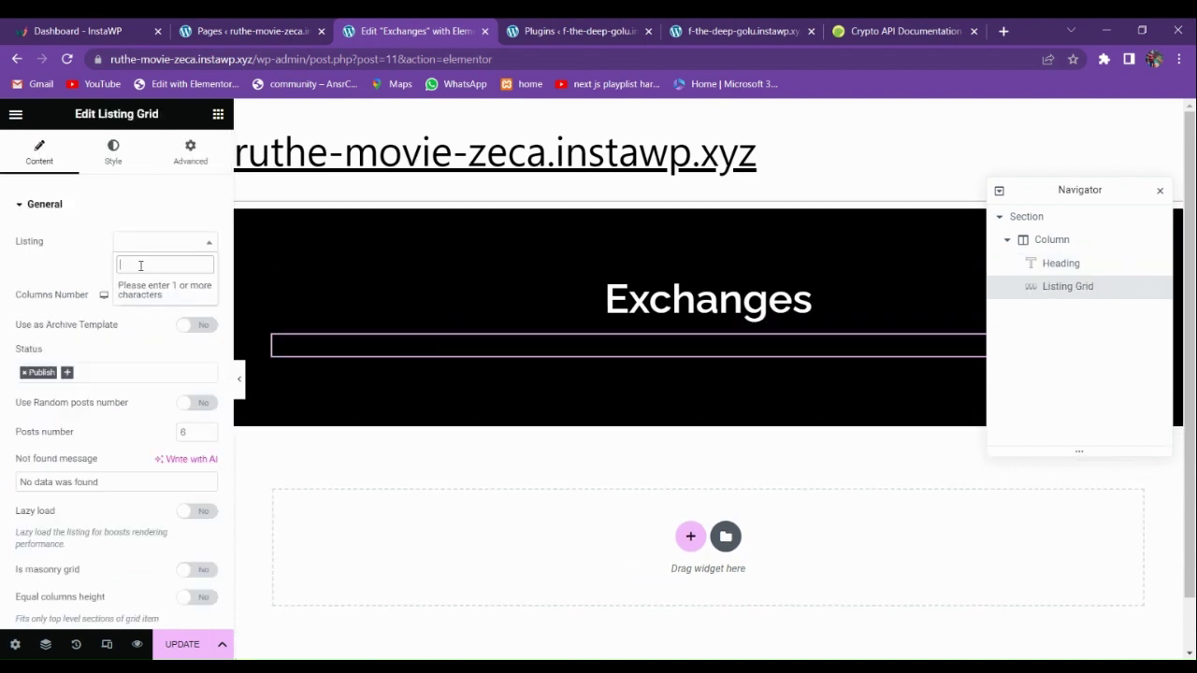
type("exchanges")
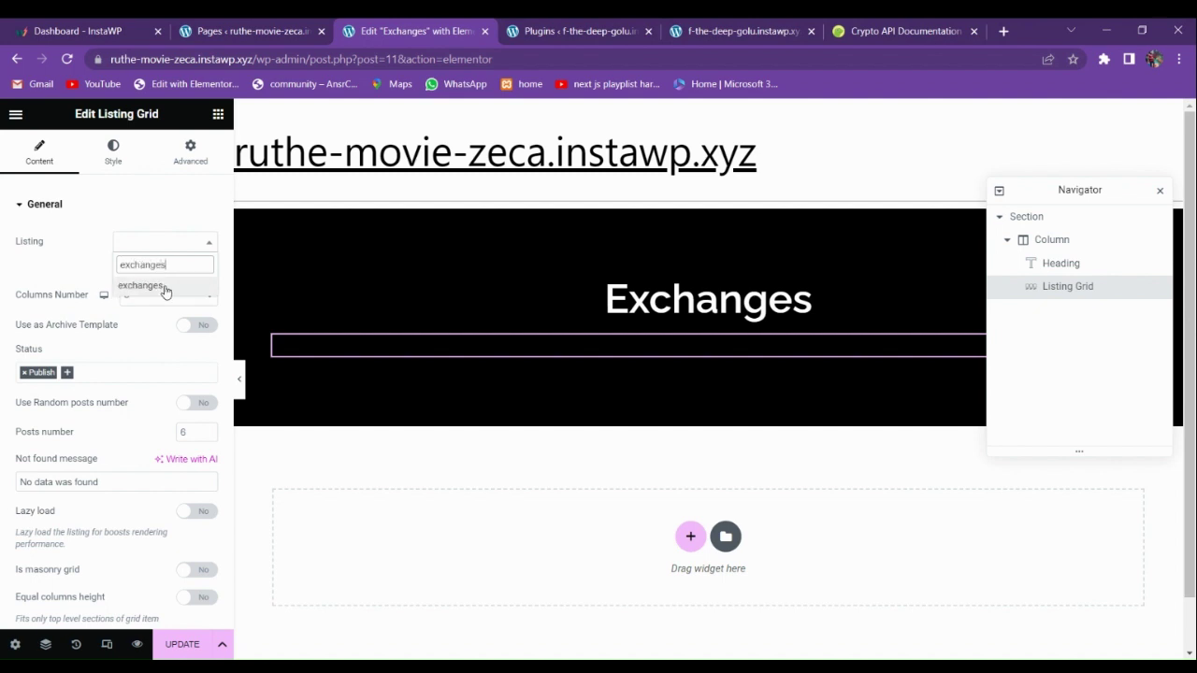
left_click(165, 290)
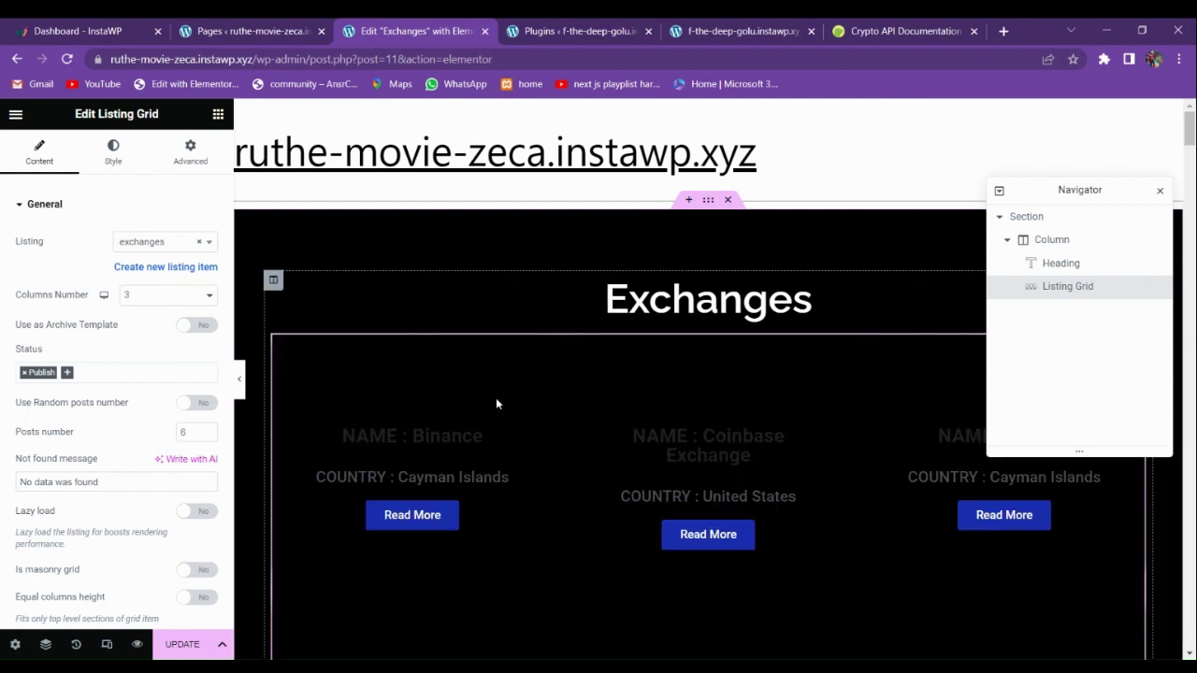
scroll(603, 465, "down", 9)
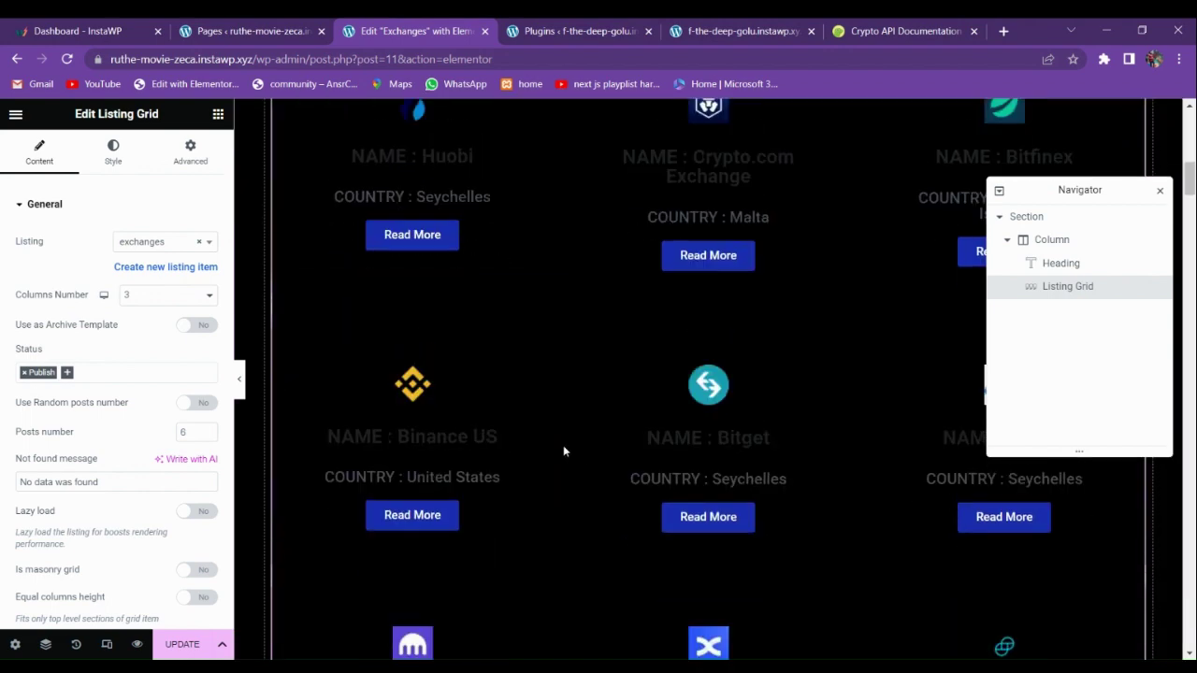
scroll(563, 451, "up", 3)
scroll(564, 445, "up", 5)
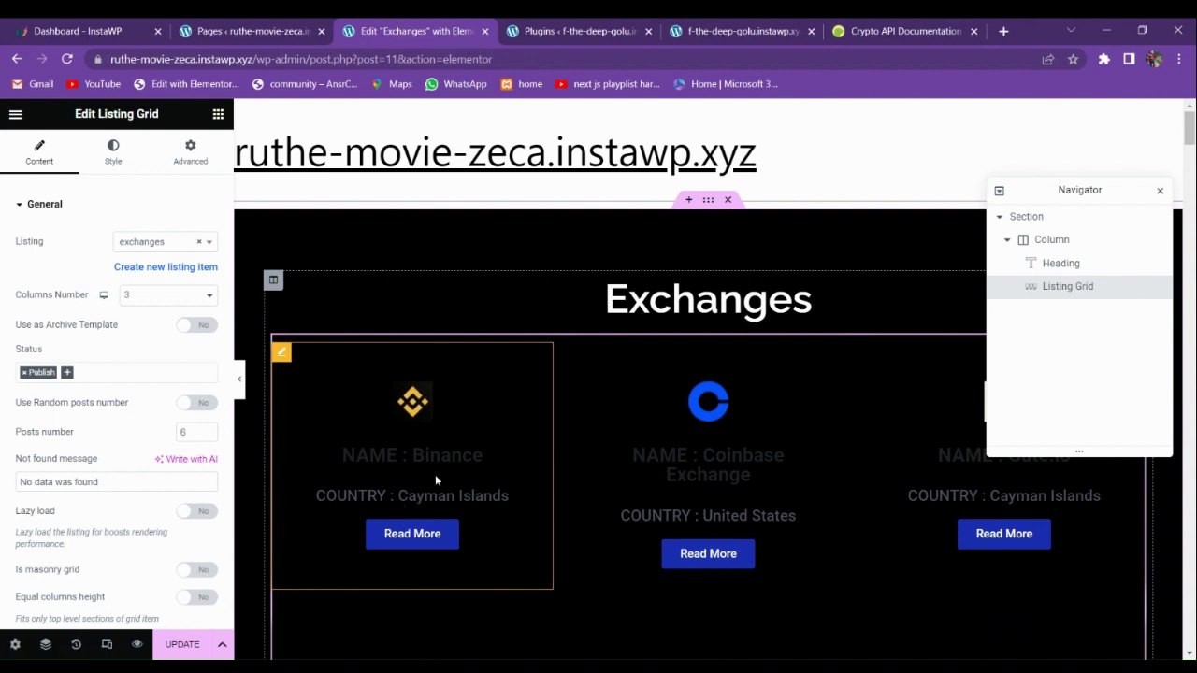
- Go to the JetEngine listing items and open the exchanges listing with Elementor in a new browser tab
left_click(530, 26)
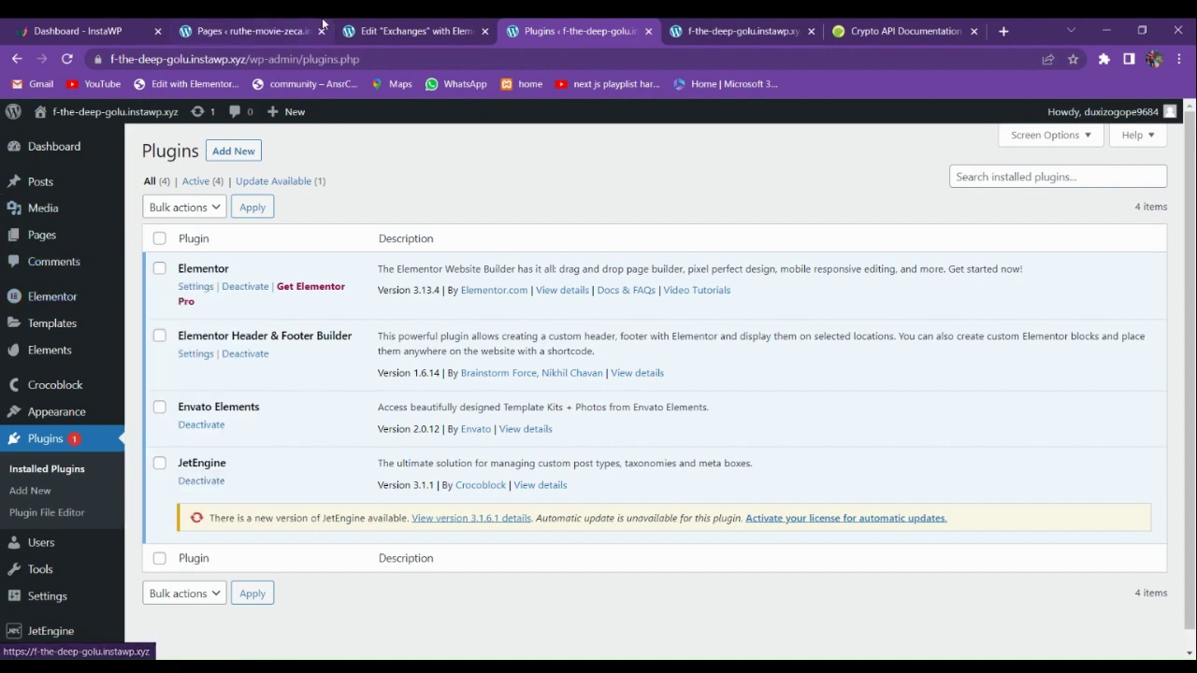
left_click(412, 30)
left_click(297, 24)
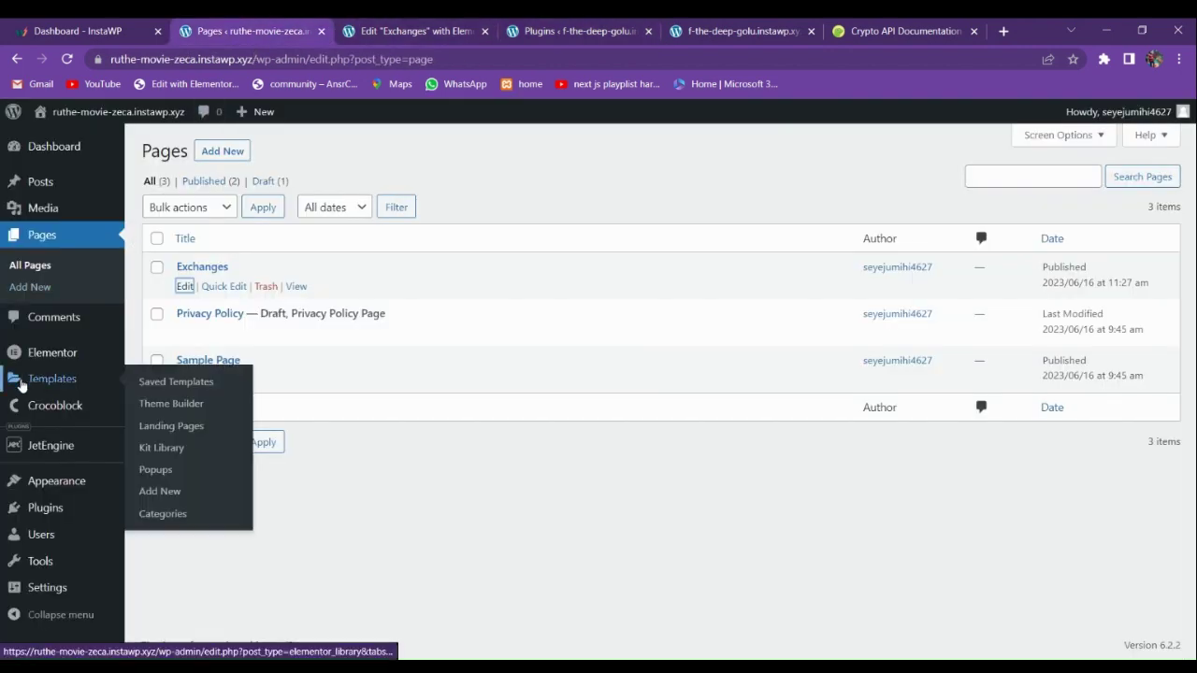
mouse_move(52, 451)
left_click(156, 450)
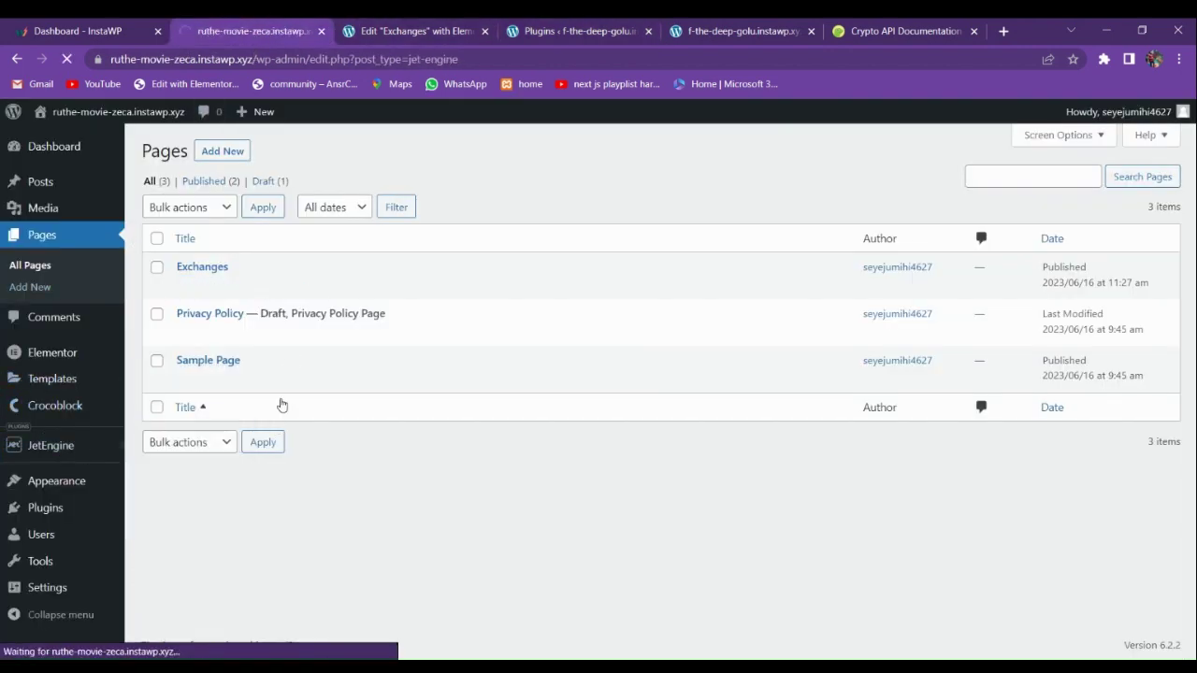
right_click(329, 288)
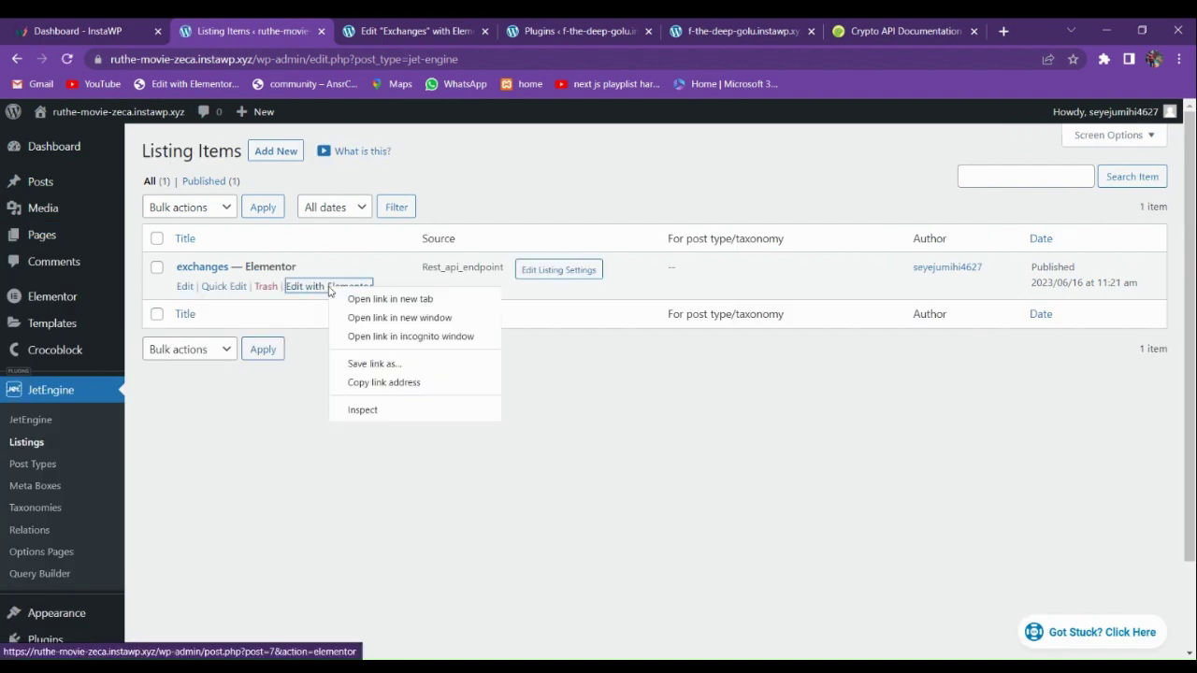
left_click(342, 299)
key("ctrl+Tab")
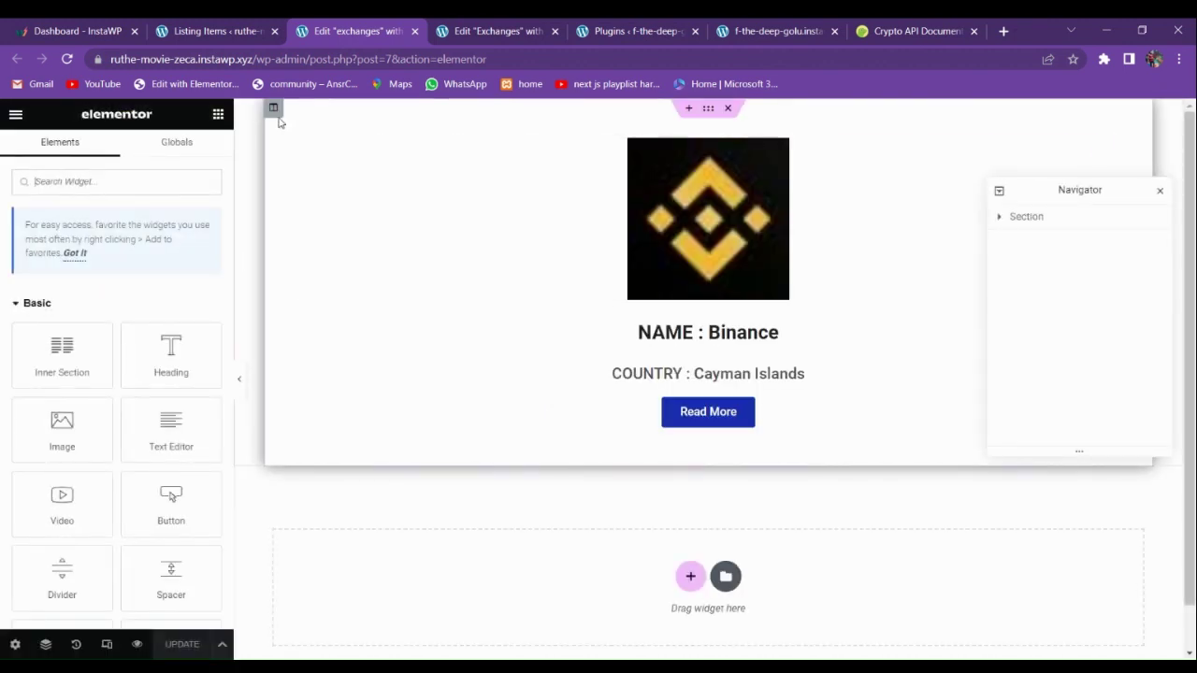
- Give the listing item's column a classic white background and update the listing
left_click(273, 109)
left_click(119, 166)
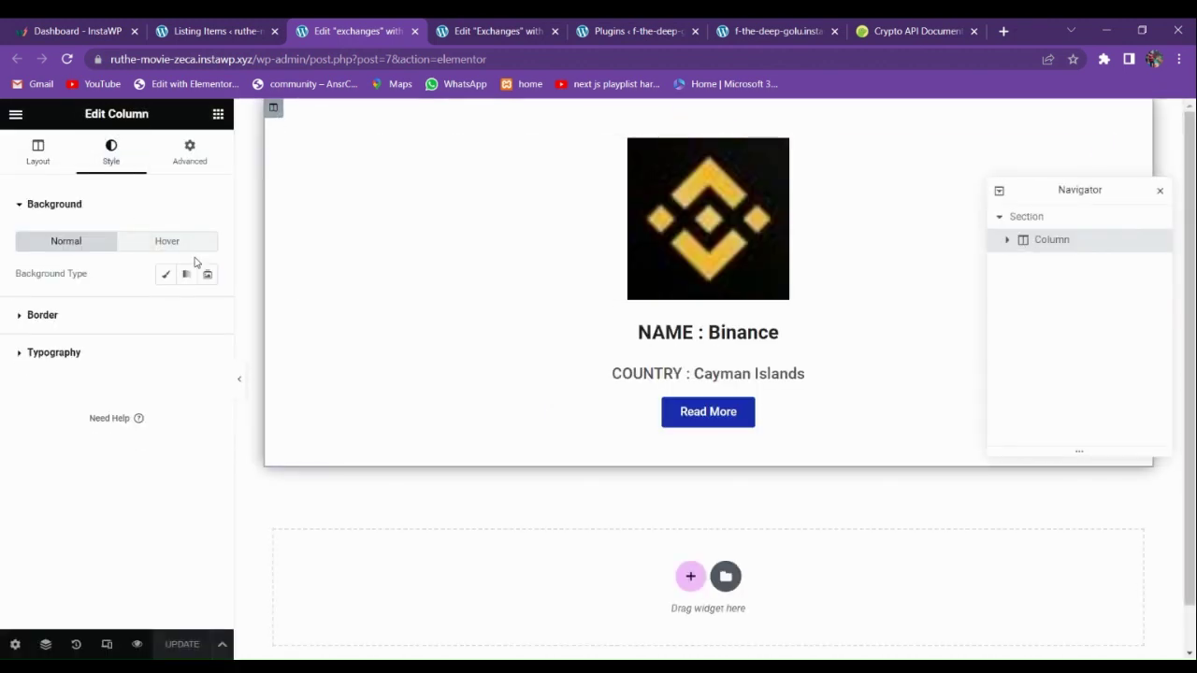
left_click(168, 274)
left_click(206, 306)
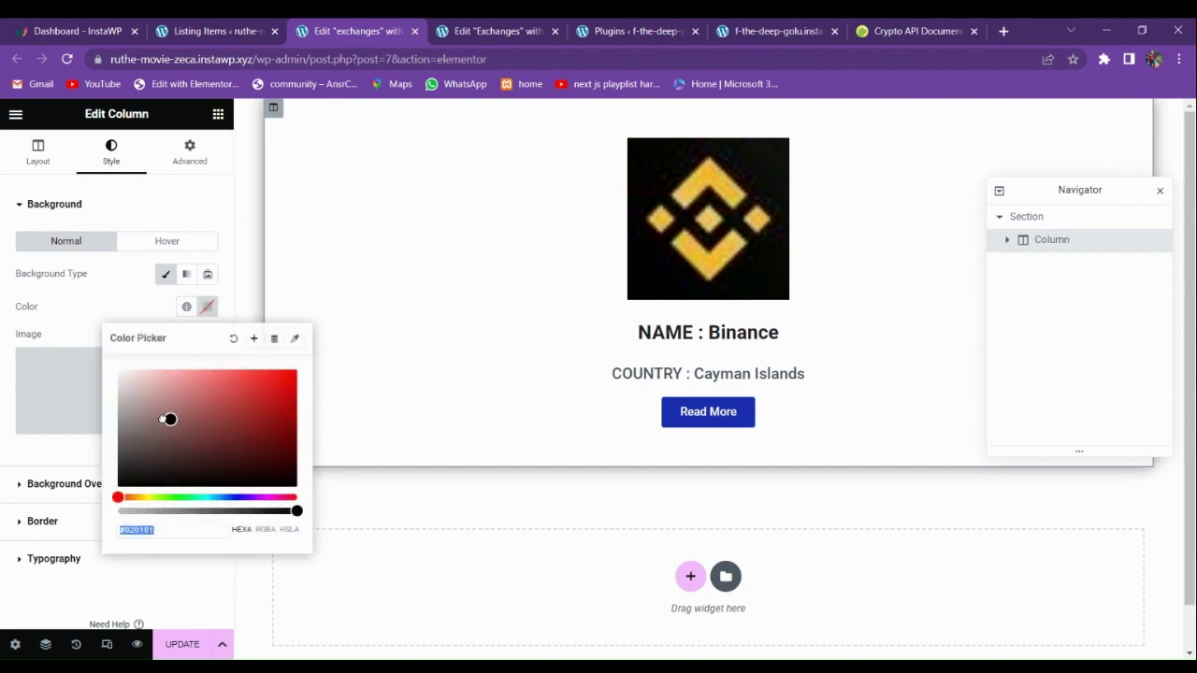
left_click(180, 643)
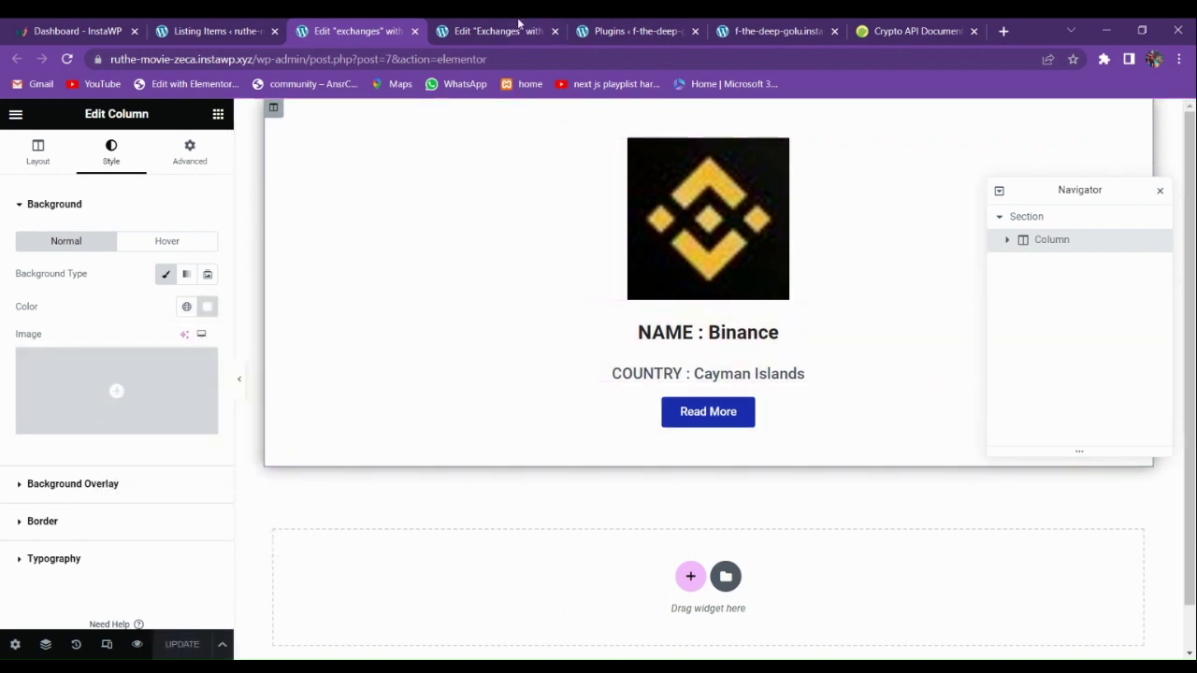
- Update the Exchanges page and open its live view in a new browser tab
key("ctrl+Tab")
left_click(182, 645)
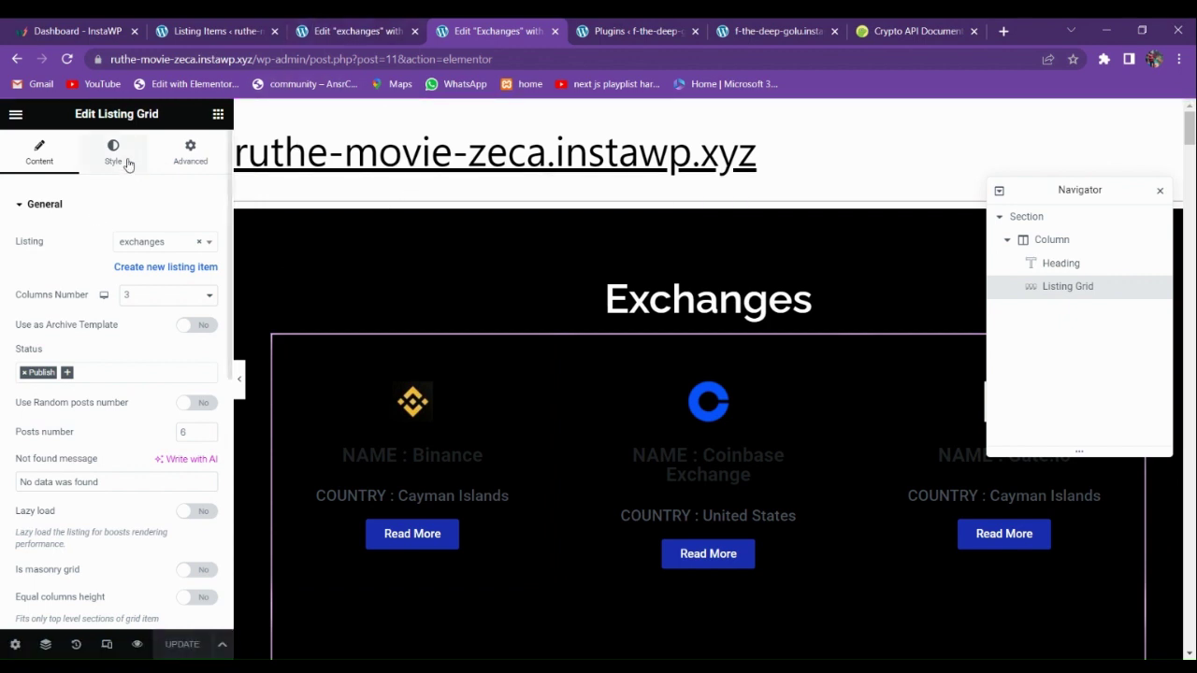
left_click(15, 114)
right_click(91, 400)
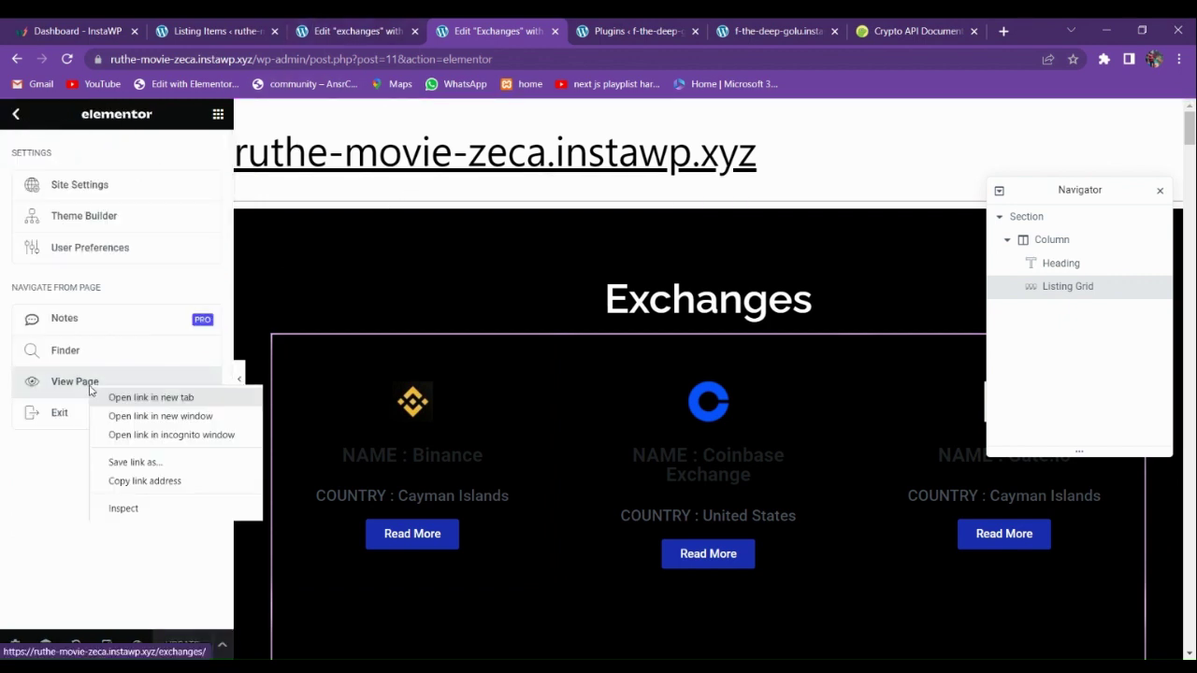
left_click(117, 397)
left_click(529, 33)
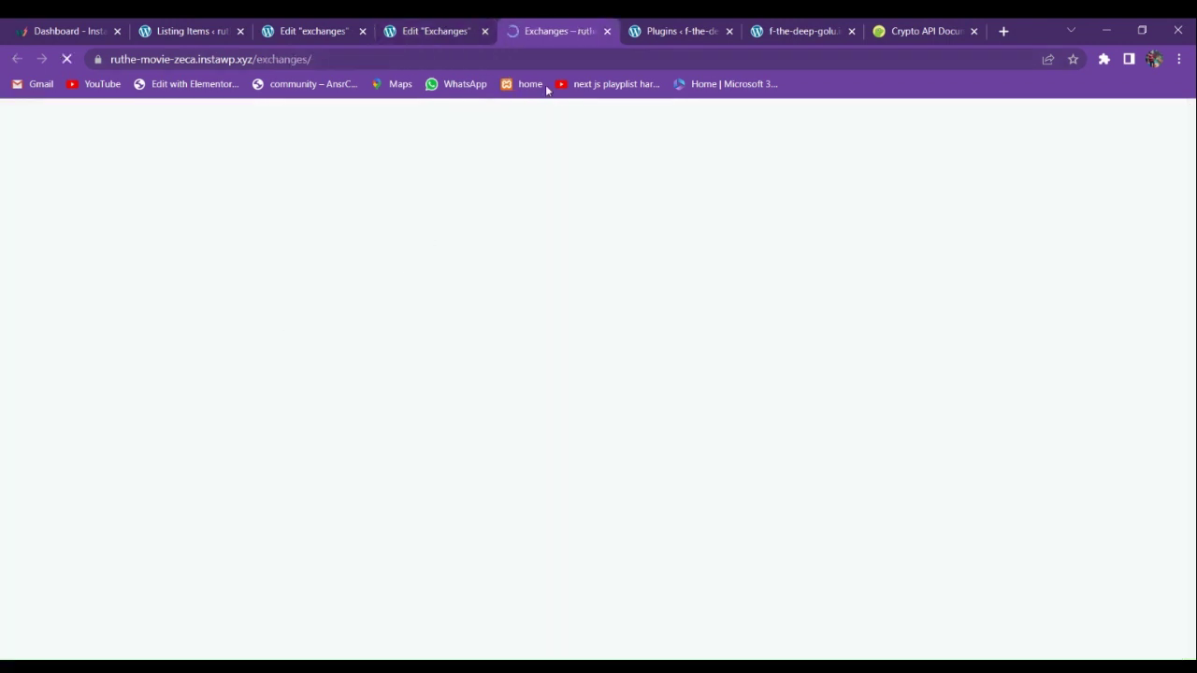
- Examine the exchange cards in the listing grid on the live Exchanges page
left_click(449, 25)
left_click(550, 24)
left_click(344, 26)
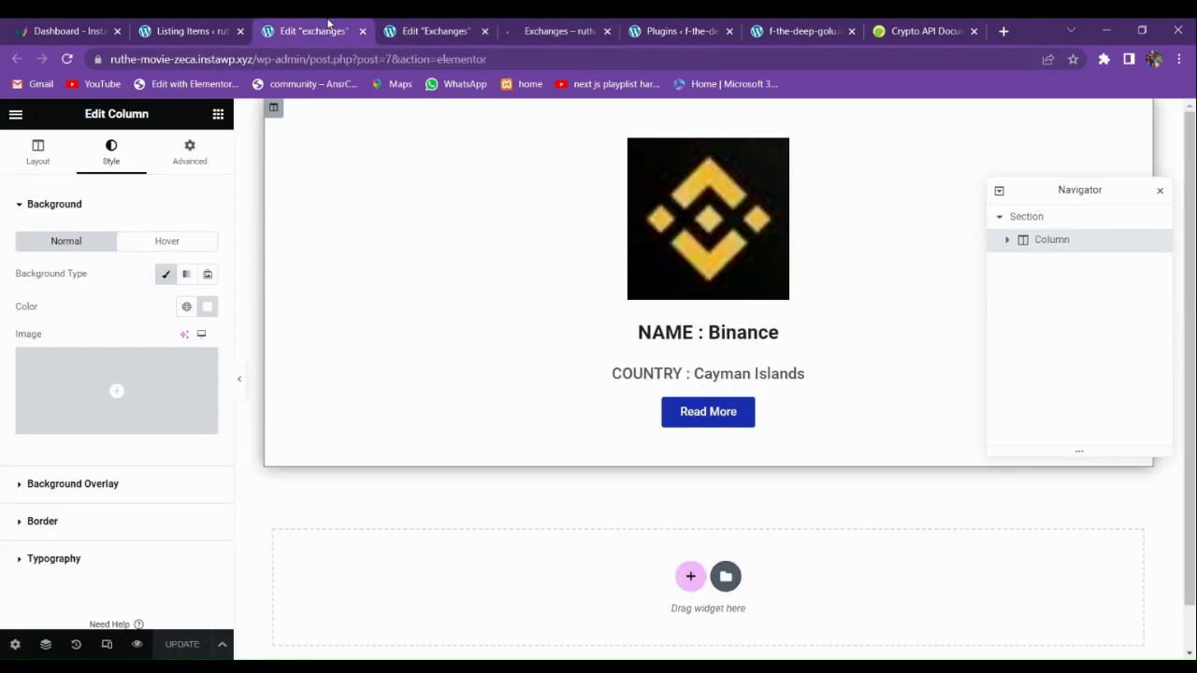
left_click(554, 30)
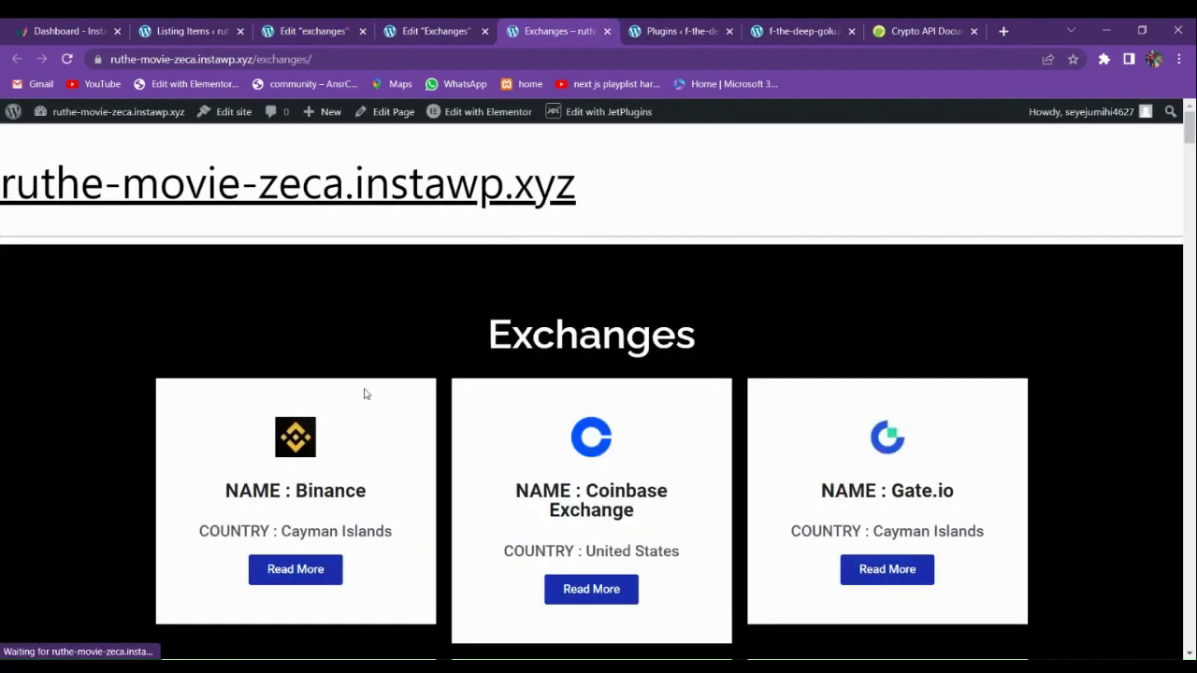
scroll(331, 406, "down", 3)
scroll(326, 406, "up", 2)
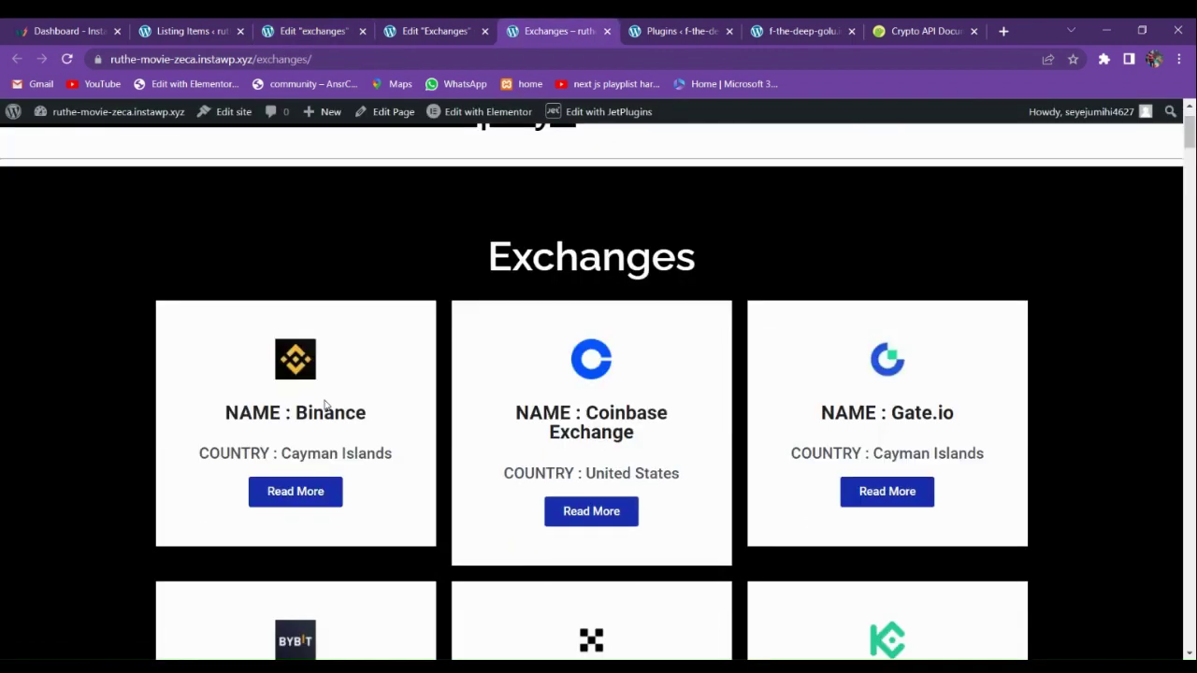
scroll(325, 404, "down", 1)
scroll(476, 420, "down", 10)
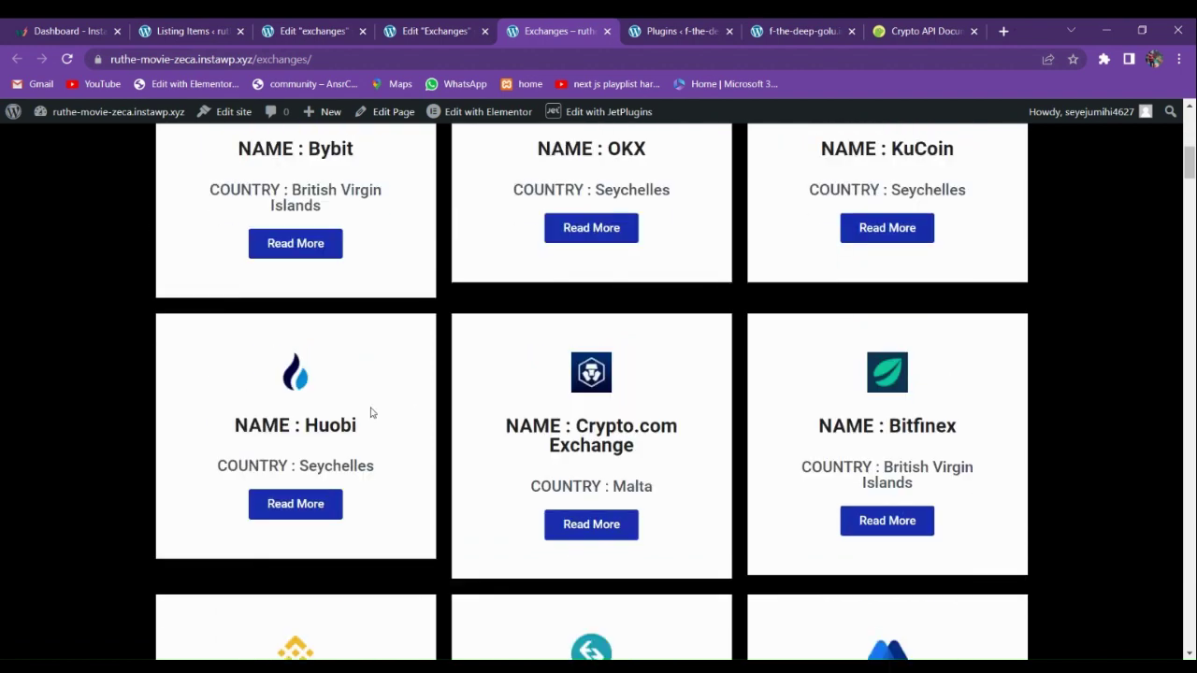
- Look through further rows of exchange cards on the live Exchanges page to judge their appearance
scroll(354, 412, "up", 5)
scroll(354, 411, "down", 1)
scroll(353, 412, "down", 3)
scroll(353, 411, "up", 3)
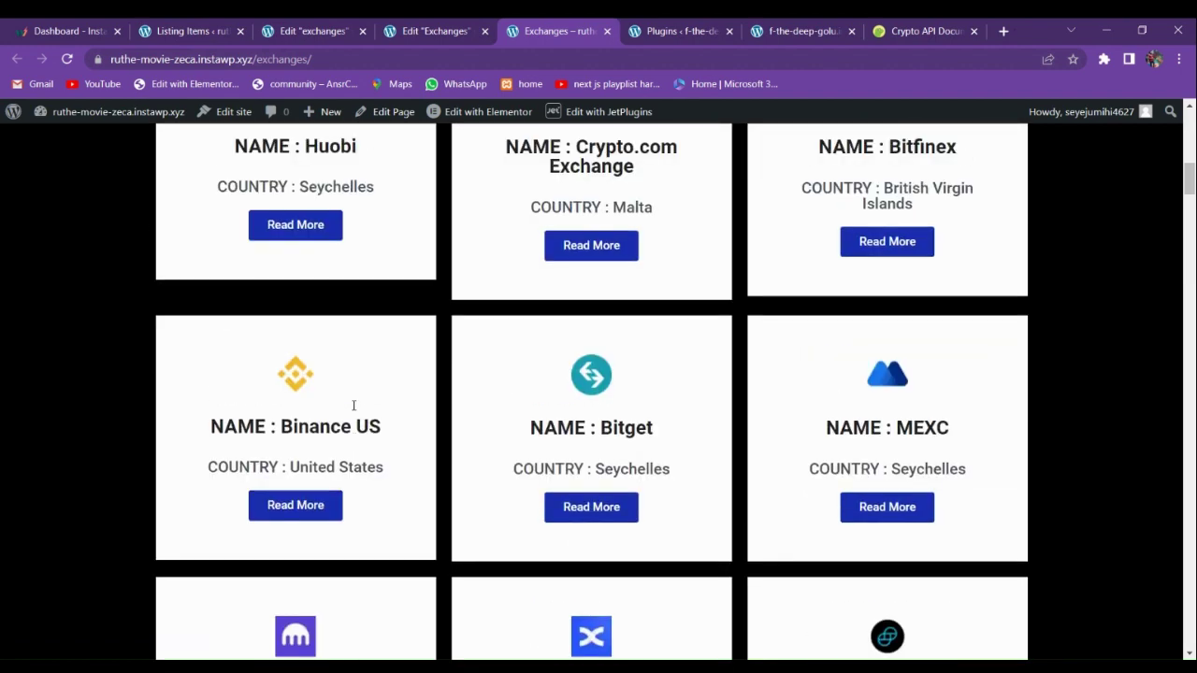
scroll(356, 402, "down", 3)
scroll(355, 403, "down", 9)
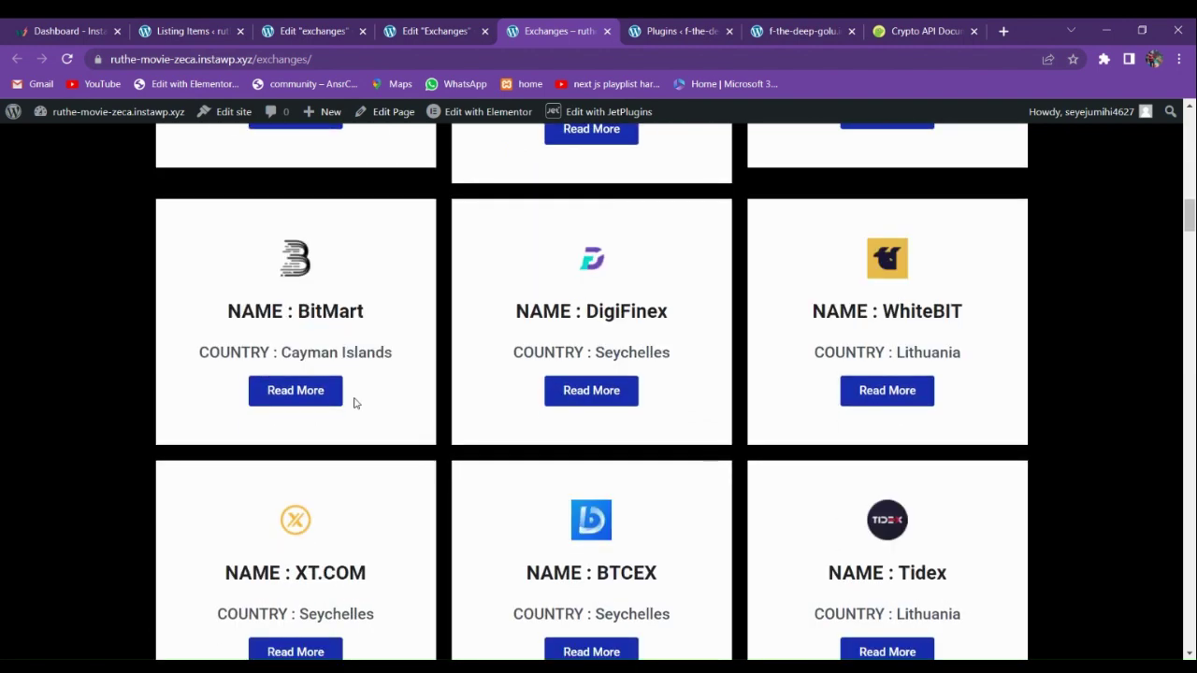
scroll(356, 402, "up", 3)
scroll(593, 316, "up", 3)
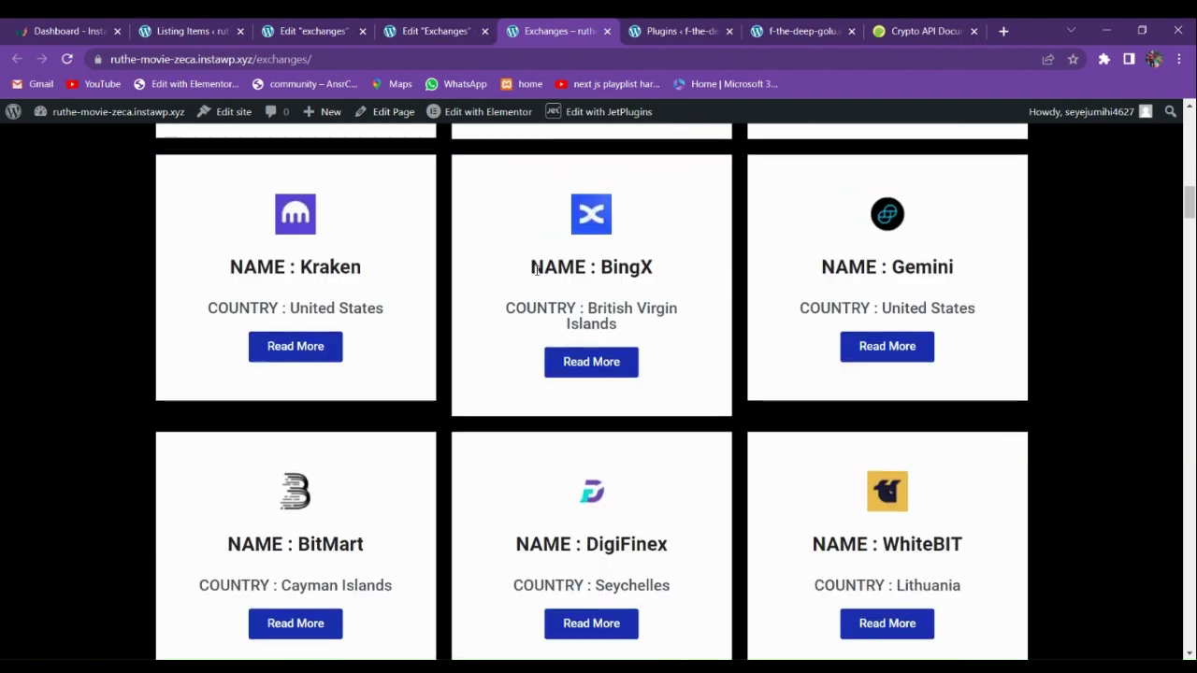
- In the exchanges listing item, set the column's border radius to 20 px on all corners and update the listing
left_click(434, 31)
left_click(347, 26)
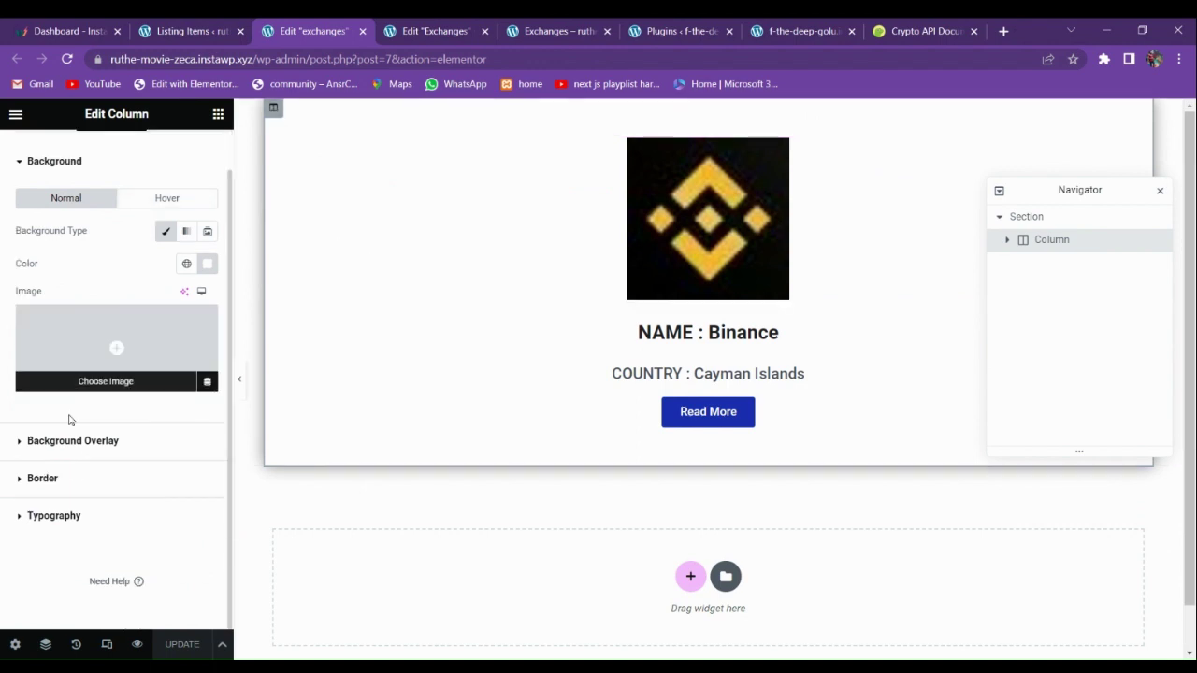
left_click(79, 476)
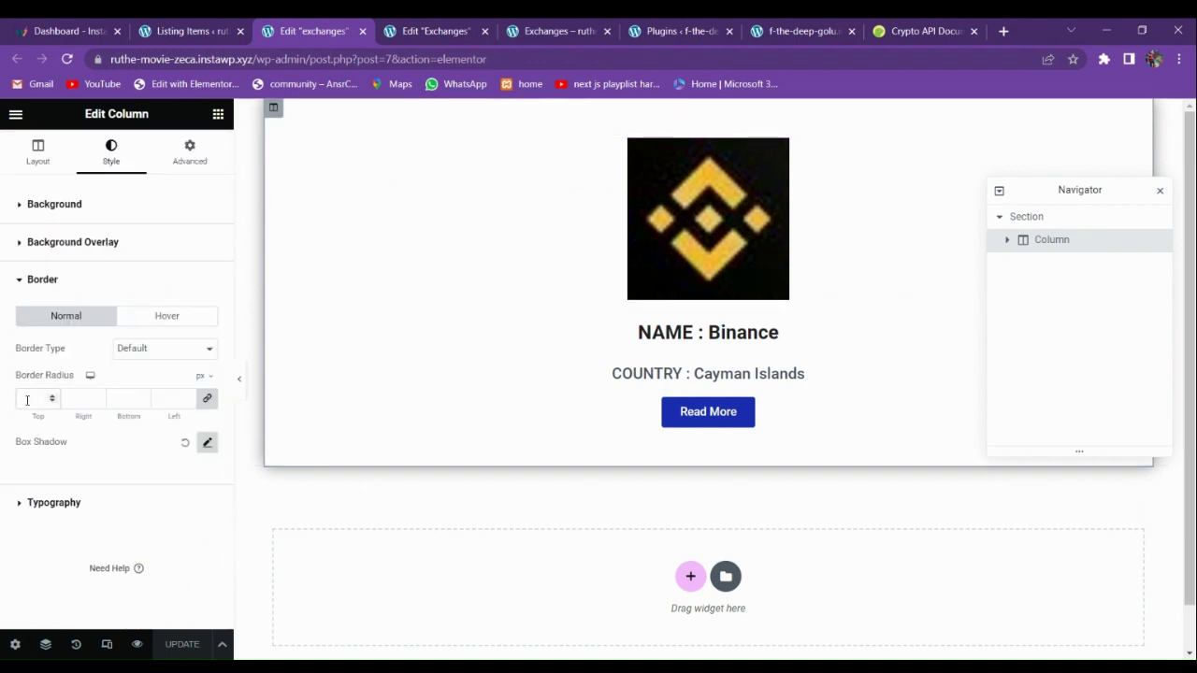
type("20")
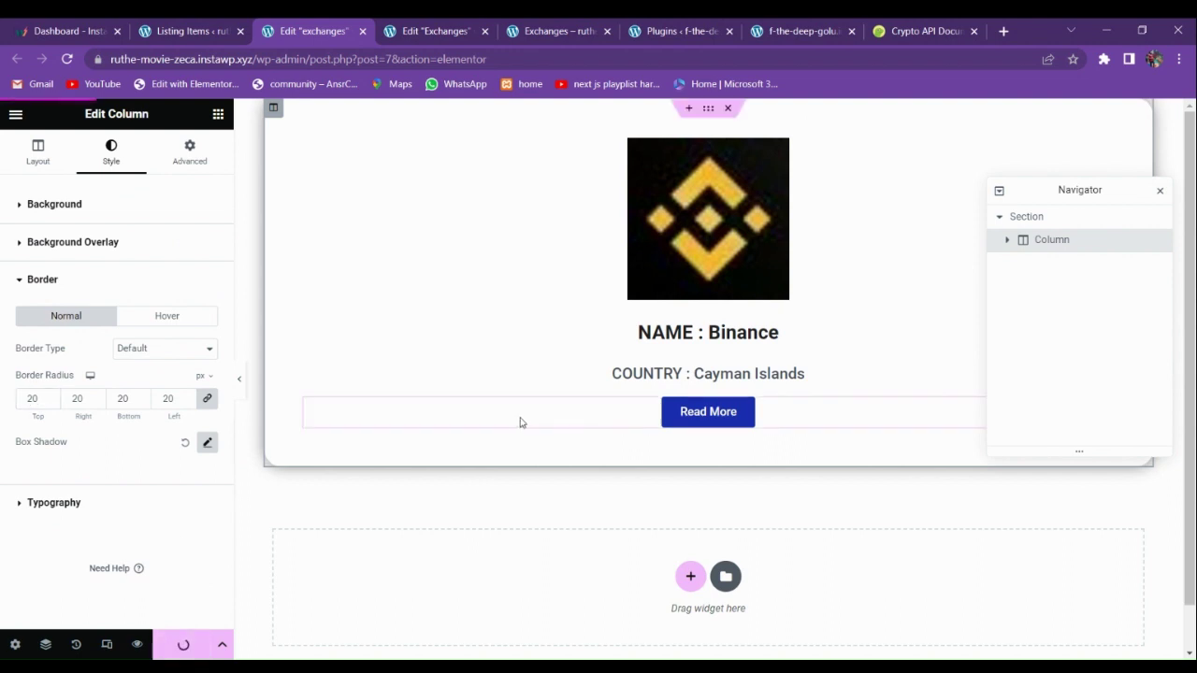
- Reload the live Exchanges page and check the corners of the exchange cards
left_click(552, 31)
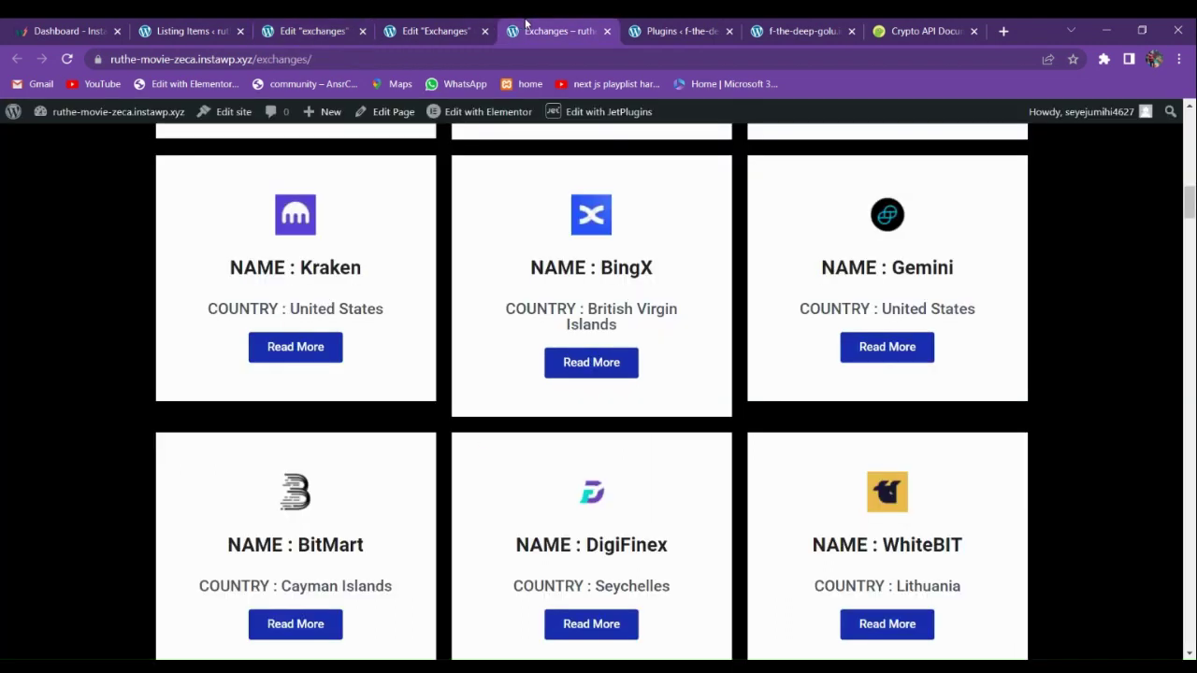
left_click(68, 58)
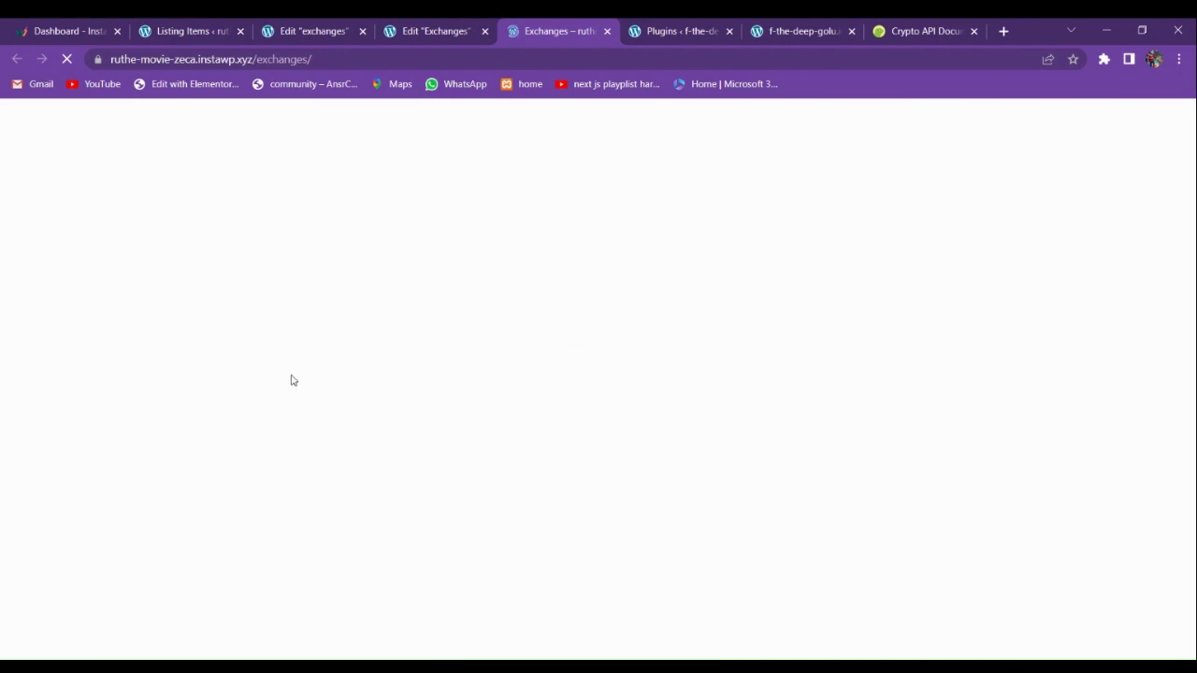
scroll(290, 381, "up", 10)
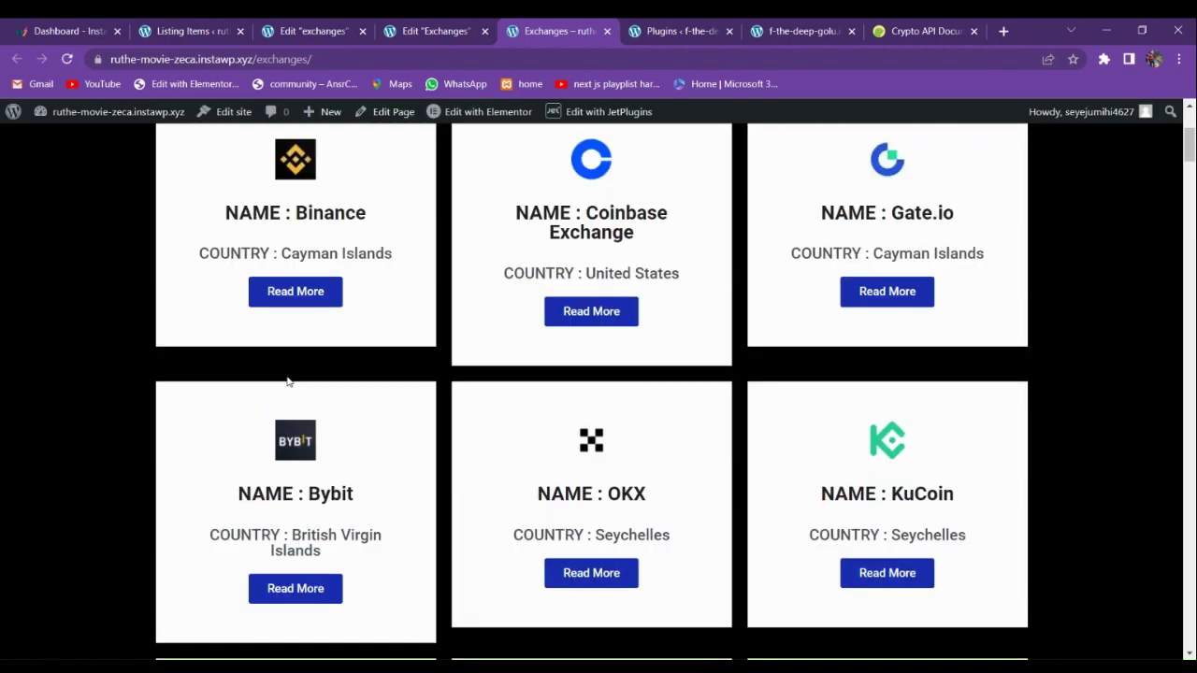
scroll(288, 381, "up", 3)
scroll(301, 404, "down", 3)
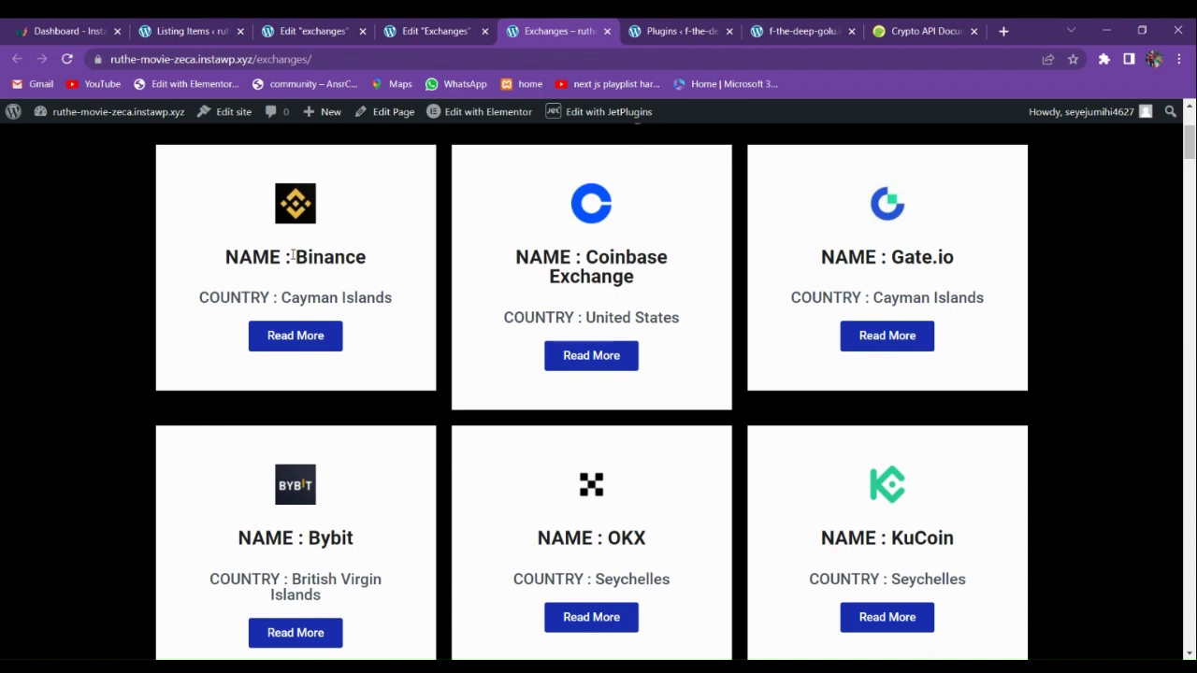
scroll(652, 289, "down", 3)
- Consult the exchanges response in the CoinGecko API documentation and compare it with the cards on the live Exchanges page
left_click(917, 31)
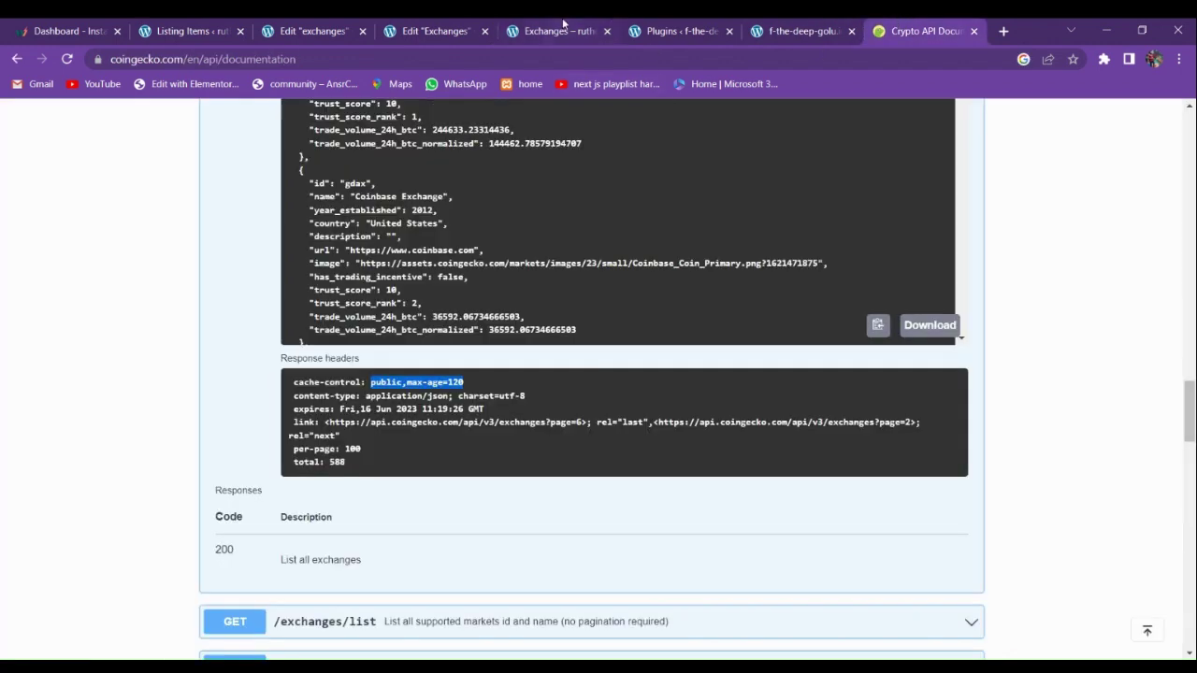
scroll(409, 295, "up", 1)
left_click(455, 33)
left_click(565, 29)
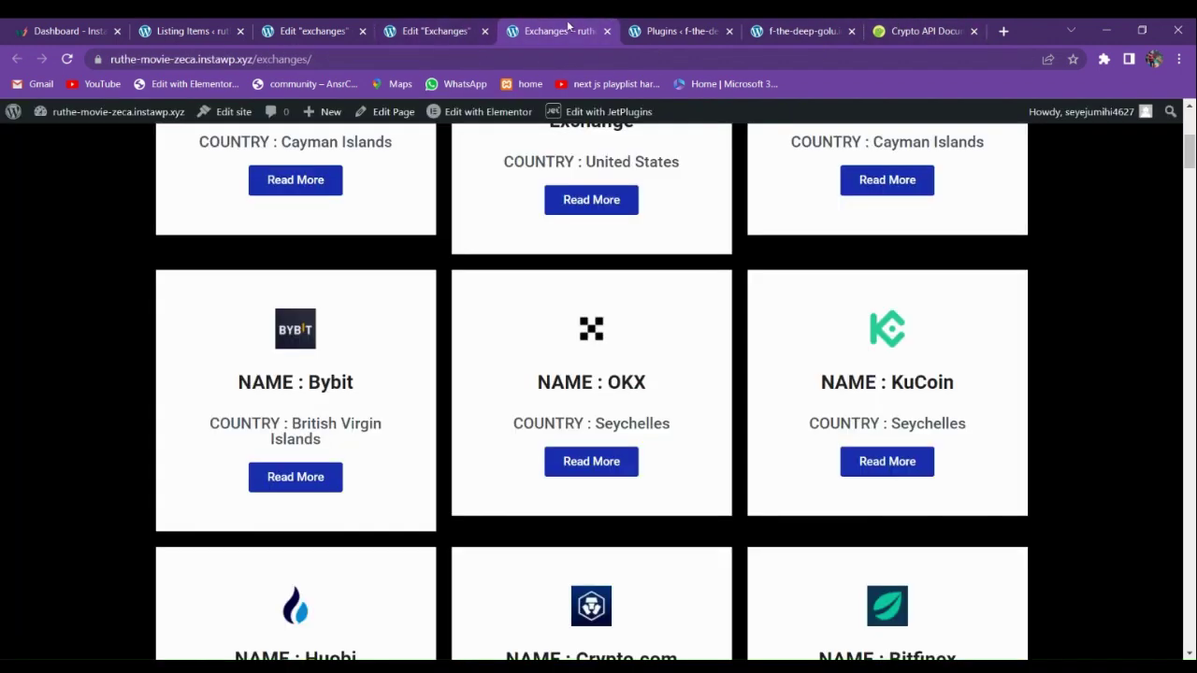
scroll(260, 367, "down", 3)
scroll(577, 339, "up", 6)
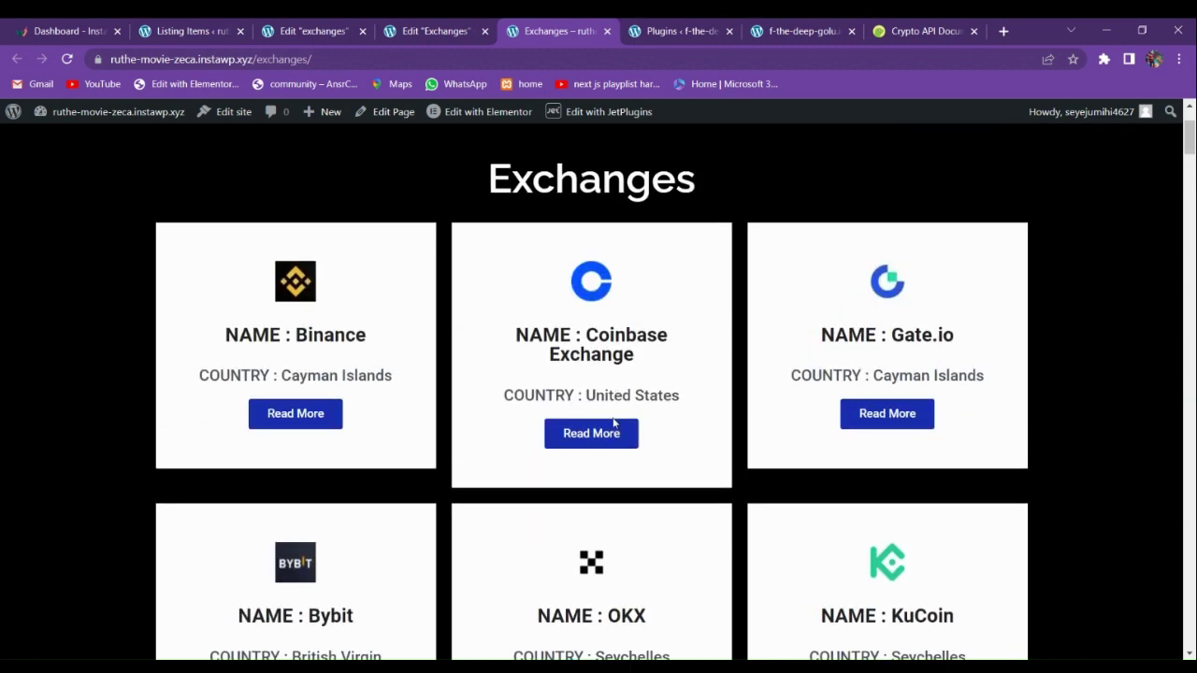
- Make the listing item's Read More button link open in a new window and update the listing
left_click(439, 28)
left_click(337, 26)
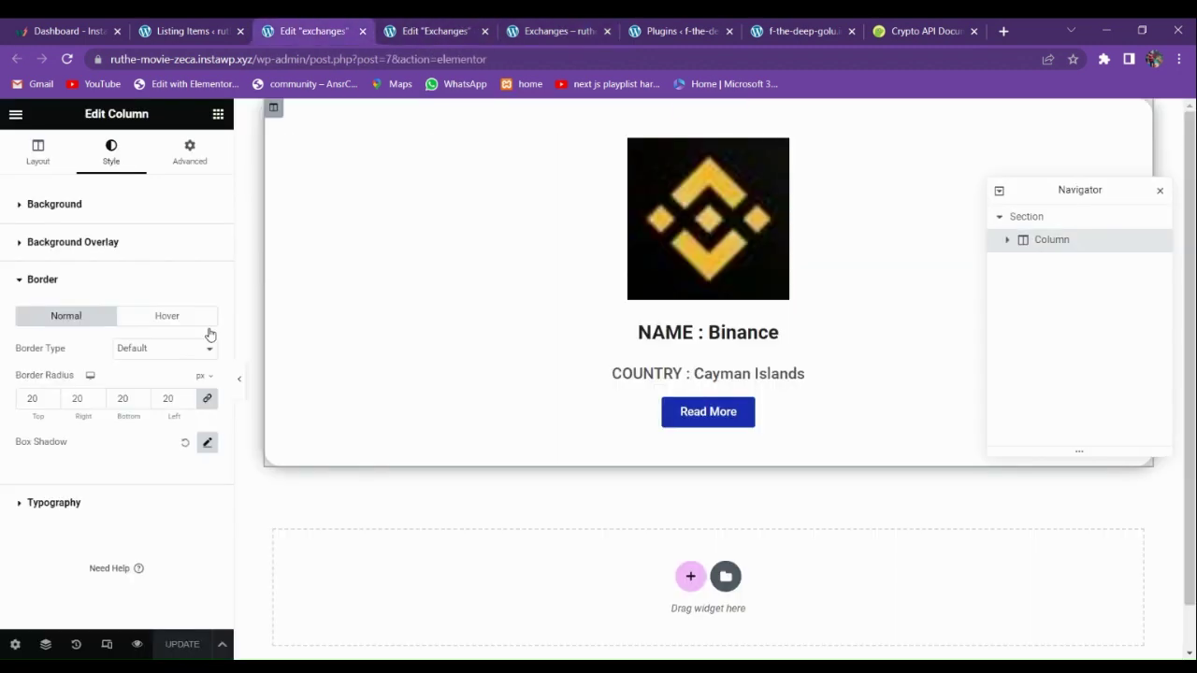
left_click(625, 409)
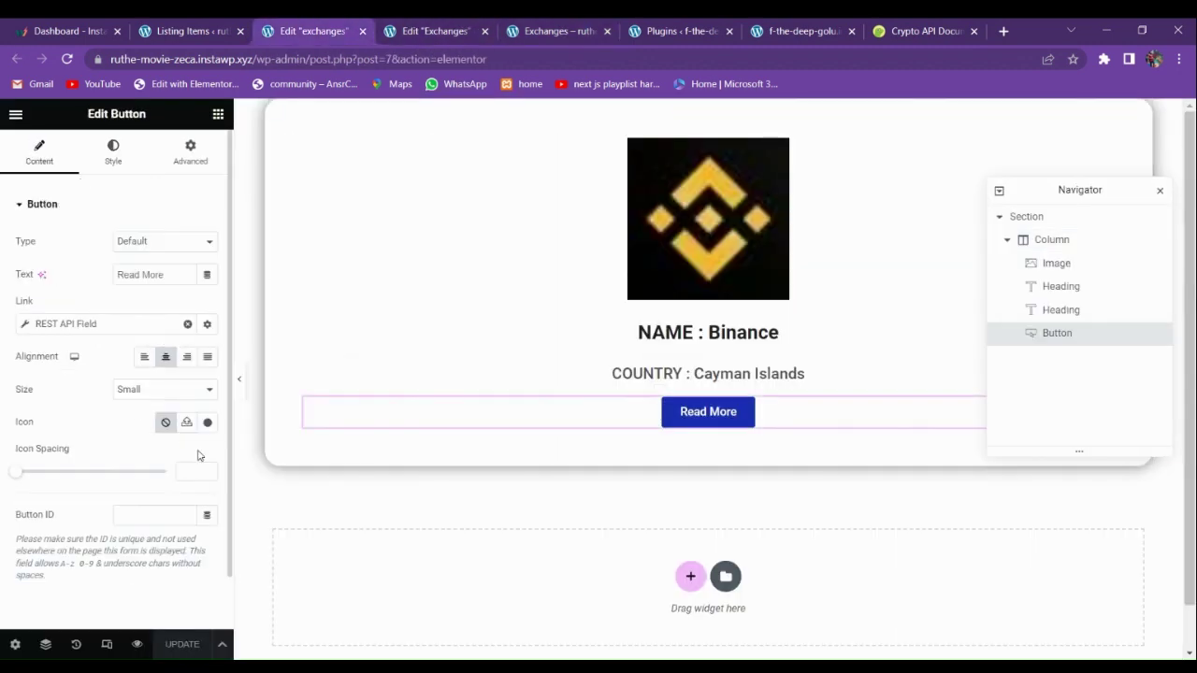
left_click(207, 324)
left_click(22, 348)
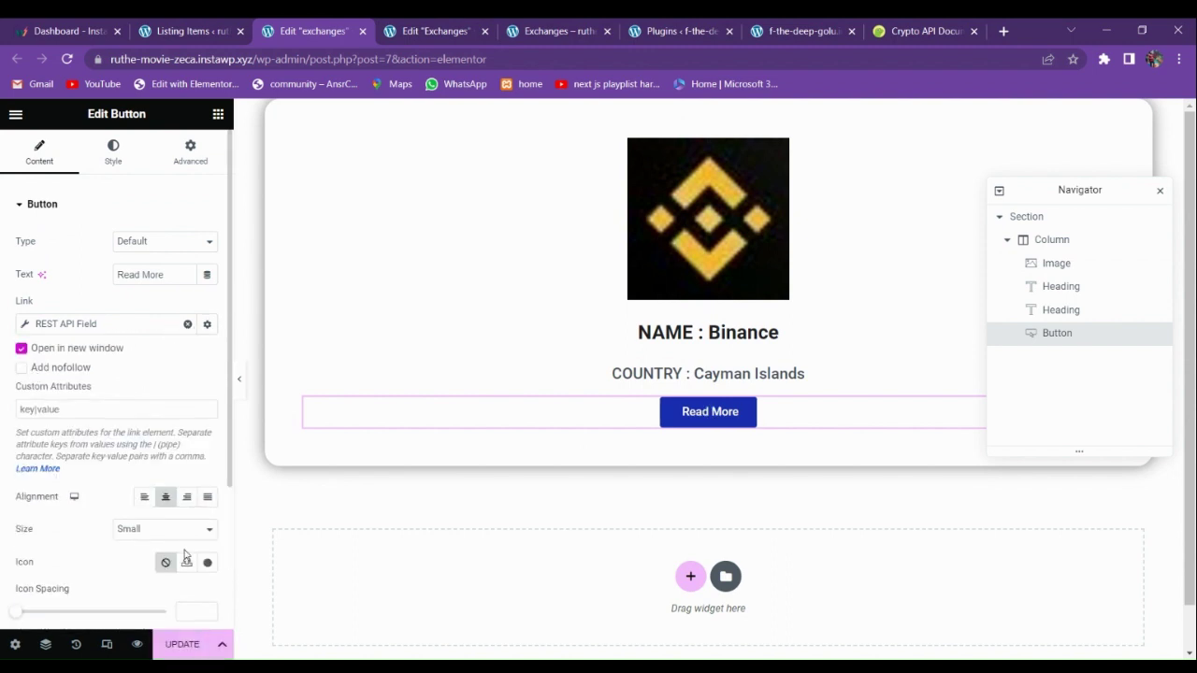
left_click(182, 644)
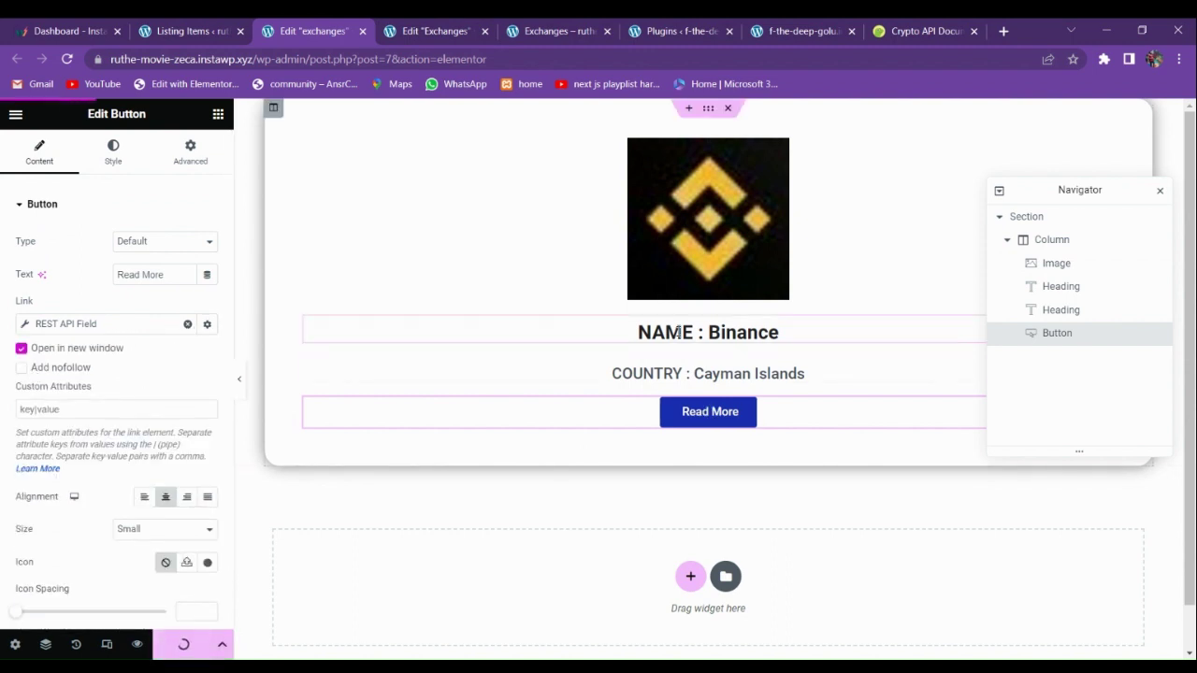
- Refresh the live Exchanges page and examine the card styling across the first rows of exchanges
left_click(548, 27)
left_click(119, 111)
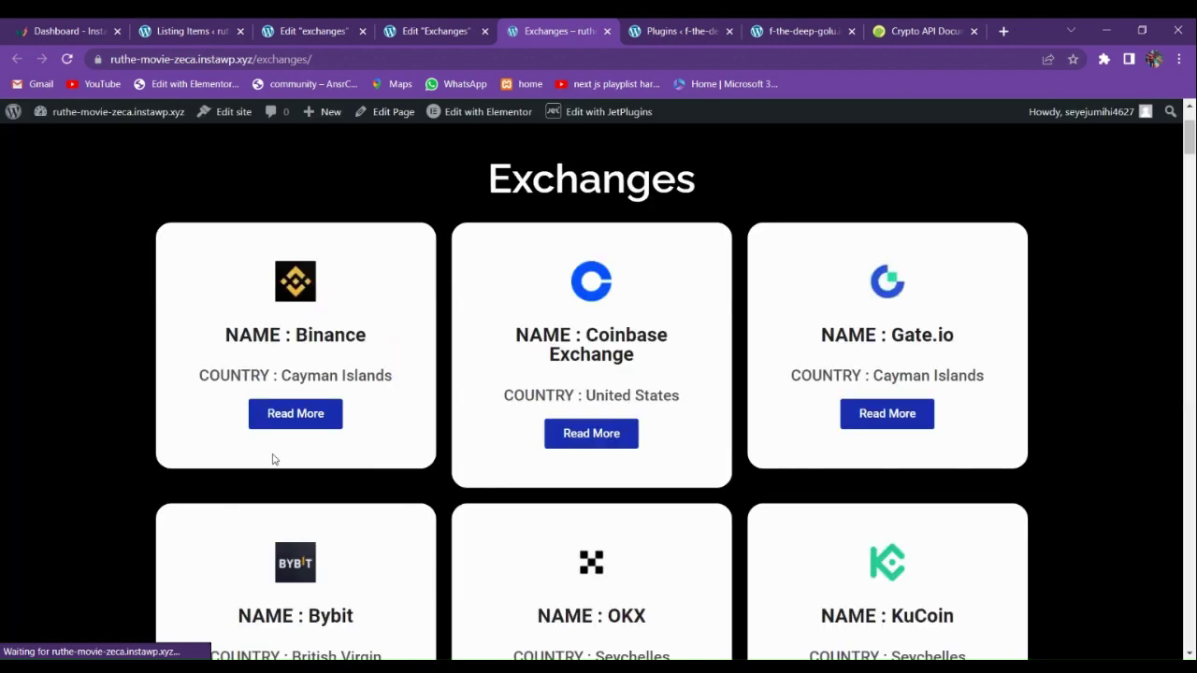
scroll(271, 431, "down", 1)
scroll(270, 426, "up", 2)
scroll(269, 426, "down", 12)
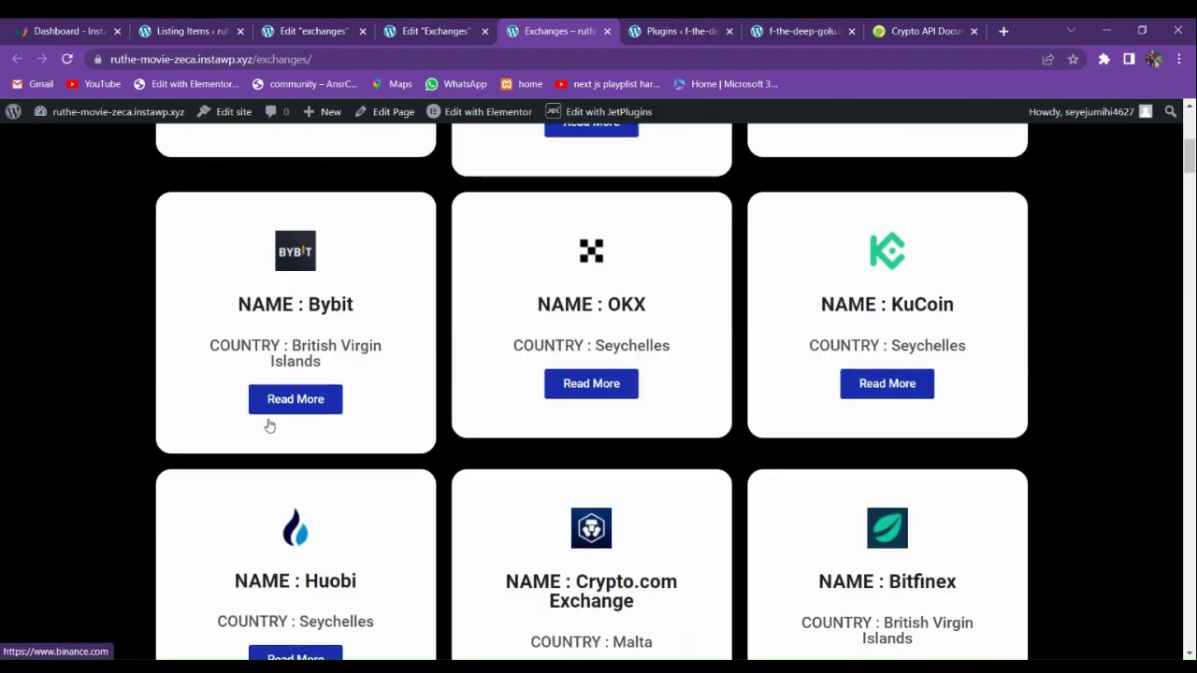
scroll(269, 425, "up", 8)
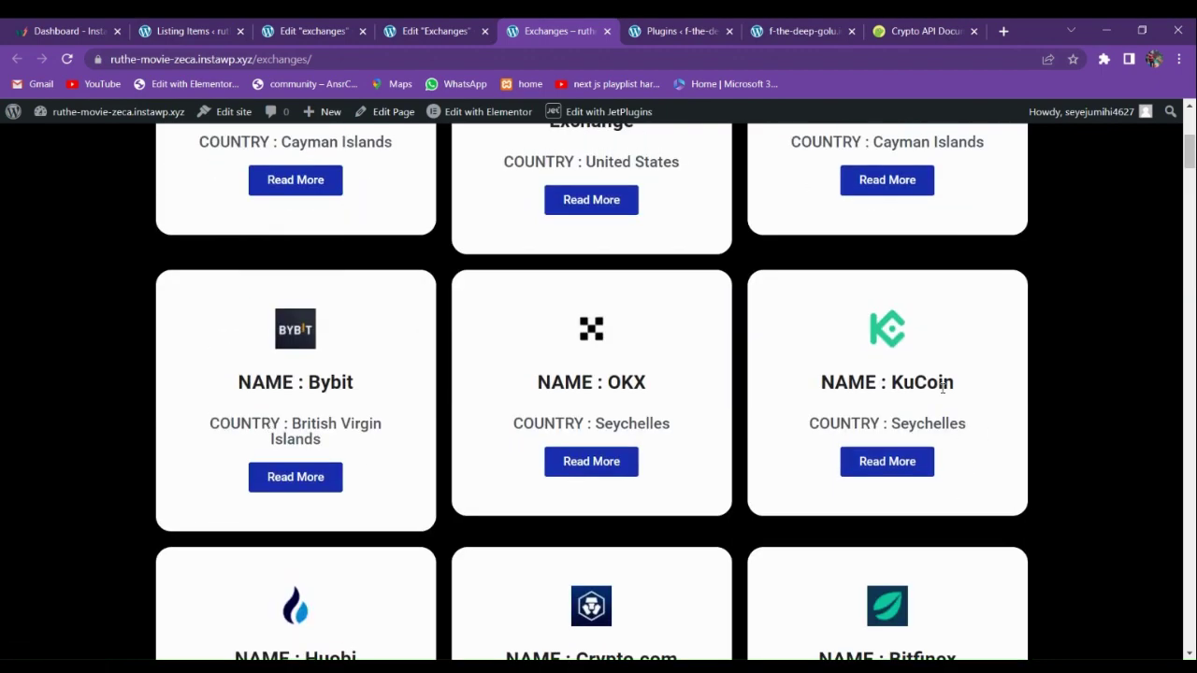
scroll(630, 313, "down", 11)
scroll(515, 362, "up", 14)
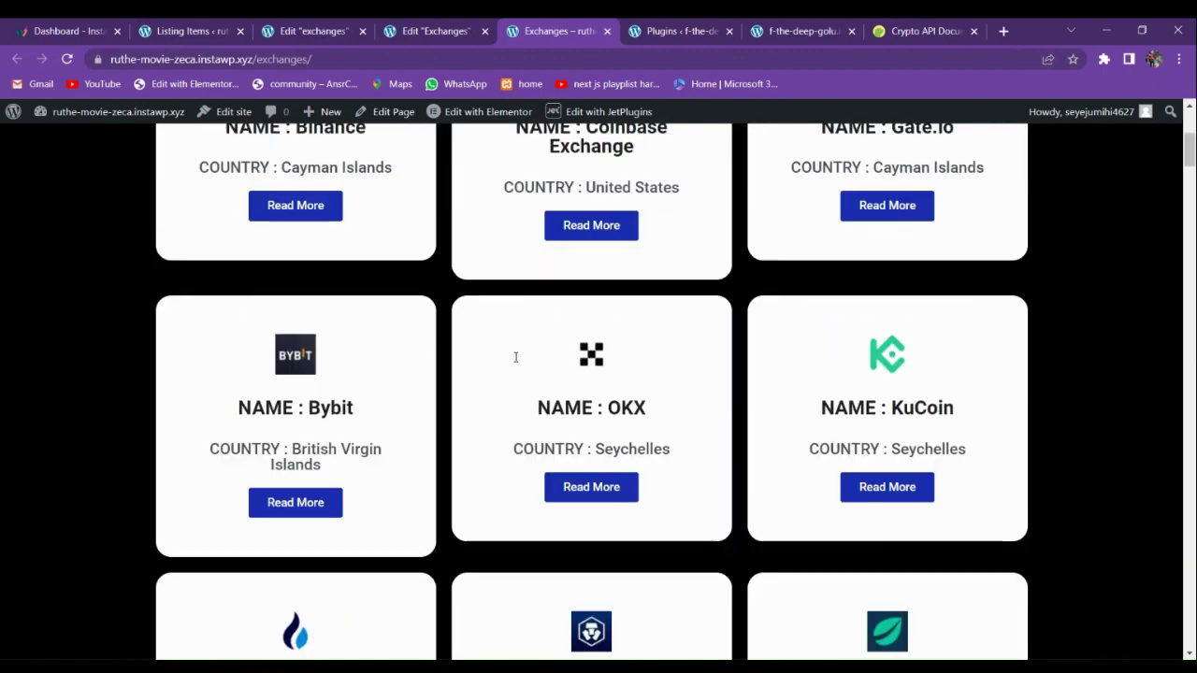
- Test the Read More links of Coinbase Exchange and Binance US, returning to the Exchanges page after each
scroll(514, 362, "down", 2)
left_click(567, 361)
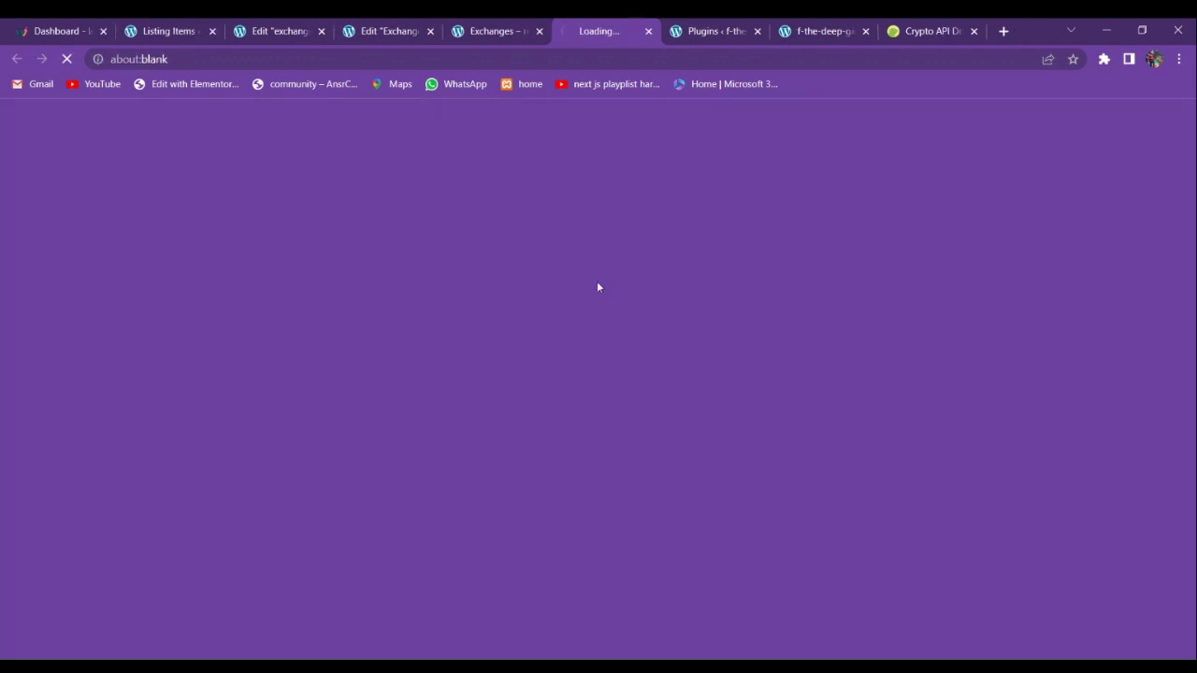
left_click(491, 28)
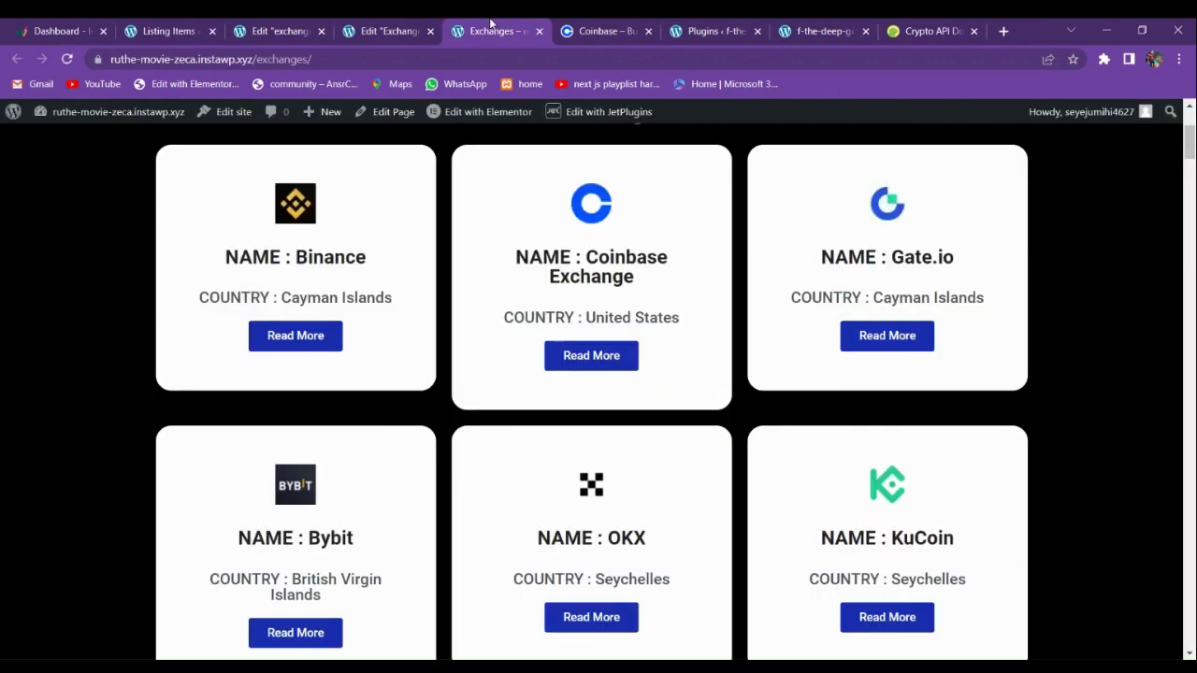
scroll(573, 437, "down", 7)
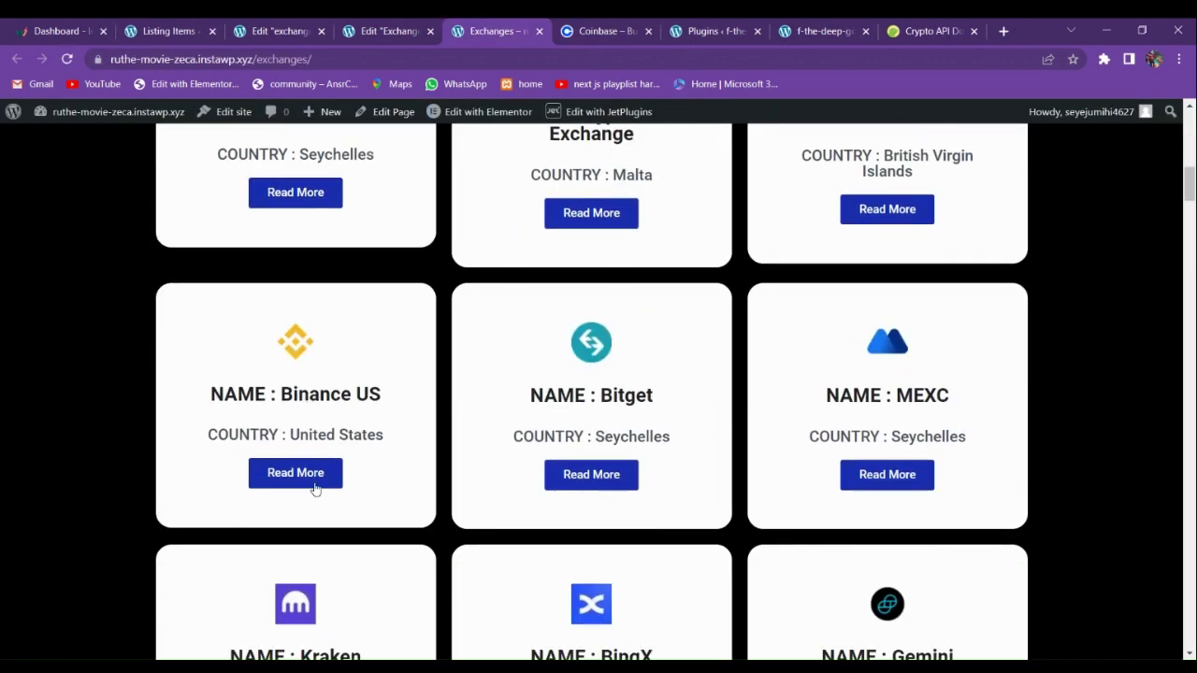
left_click(304, 474)
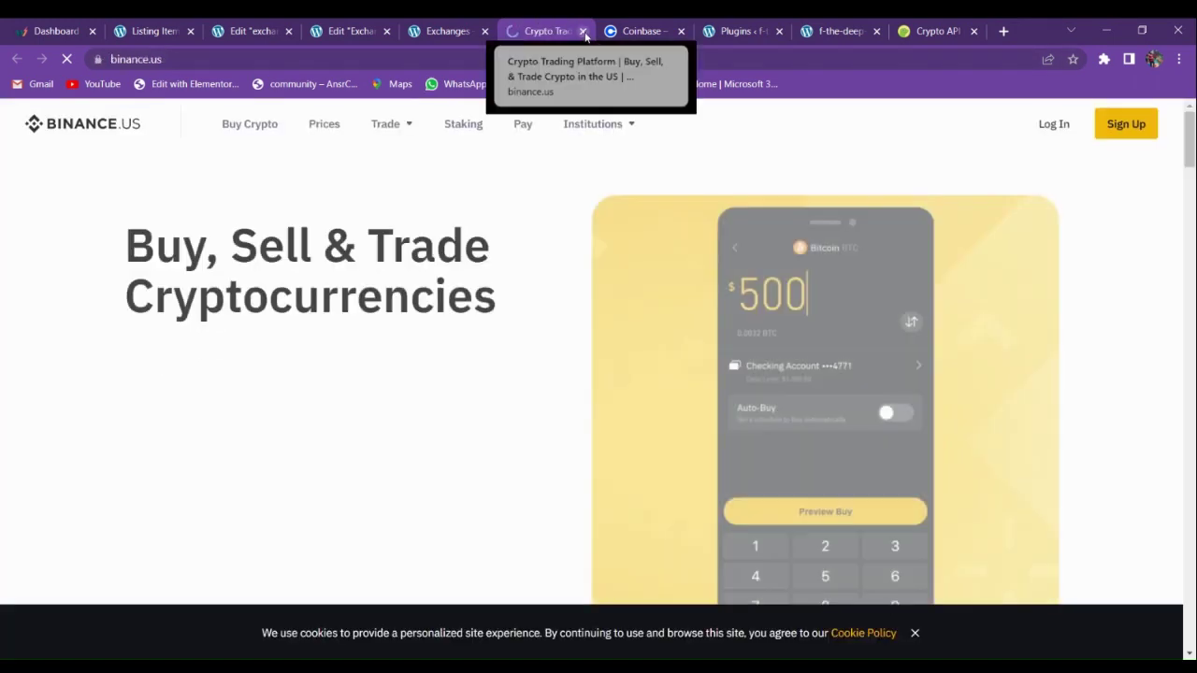
left_click(447, 31)
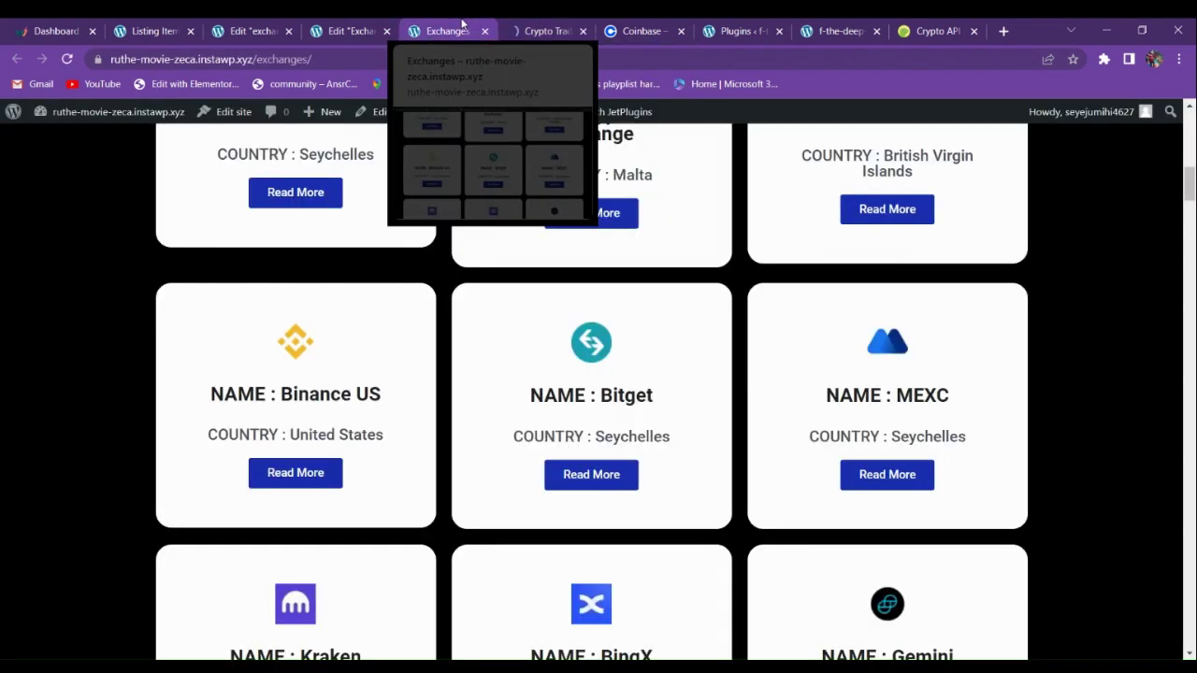
- Review the full range of exchange cards further down the live Exchanges page, checking their logos, names and countries
scroll(293, 404, "down", 4)
scroll(294, 404, "down", 15)
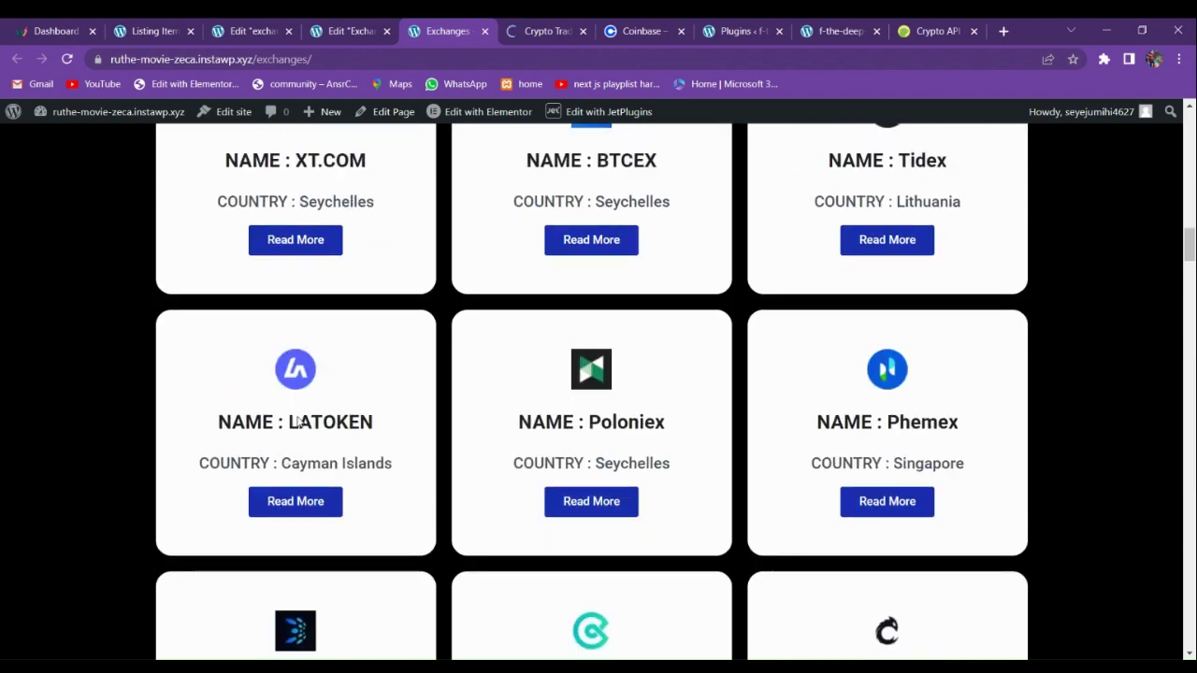
scroll(299, 417, "down", 10)
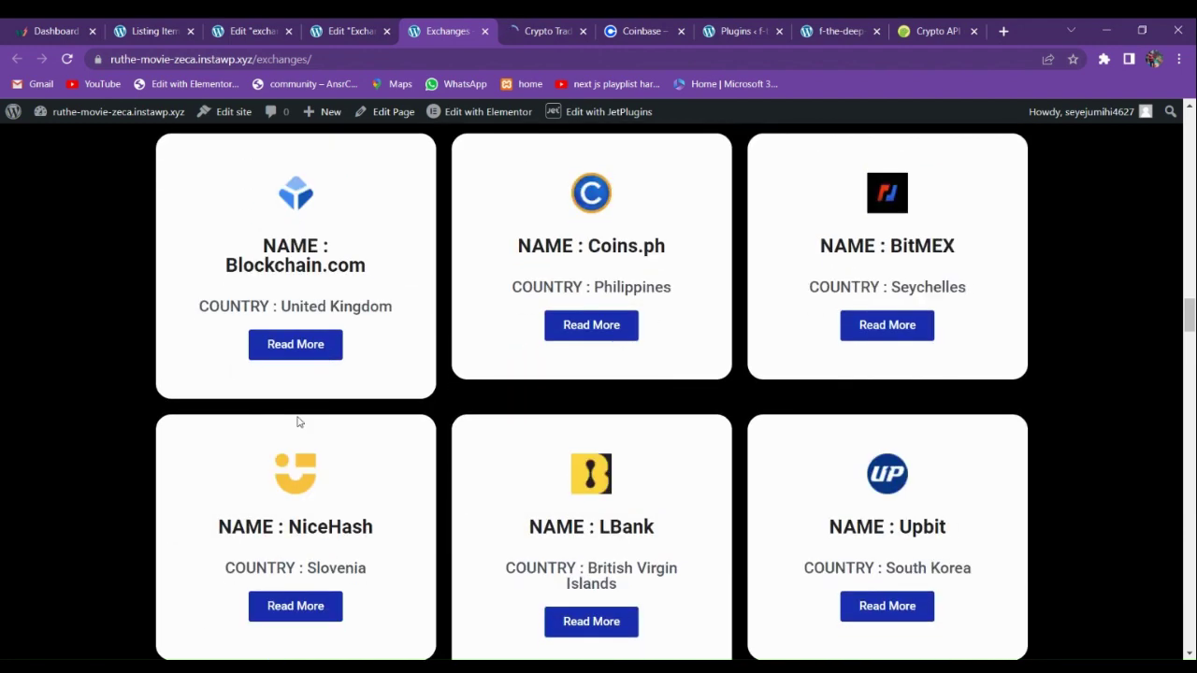
scroll(390, 407, "down", 6)
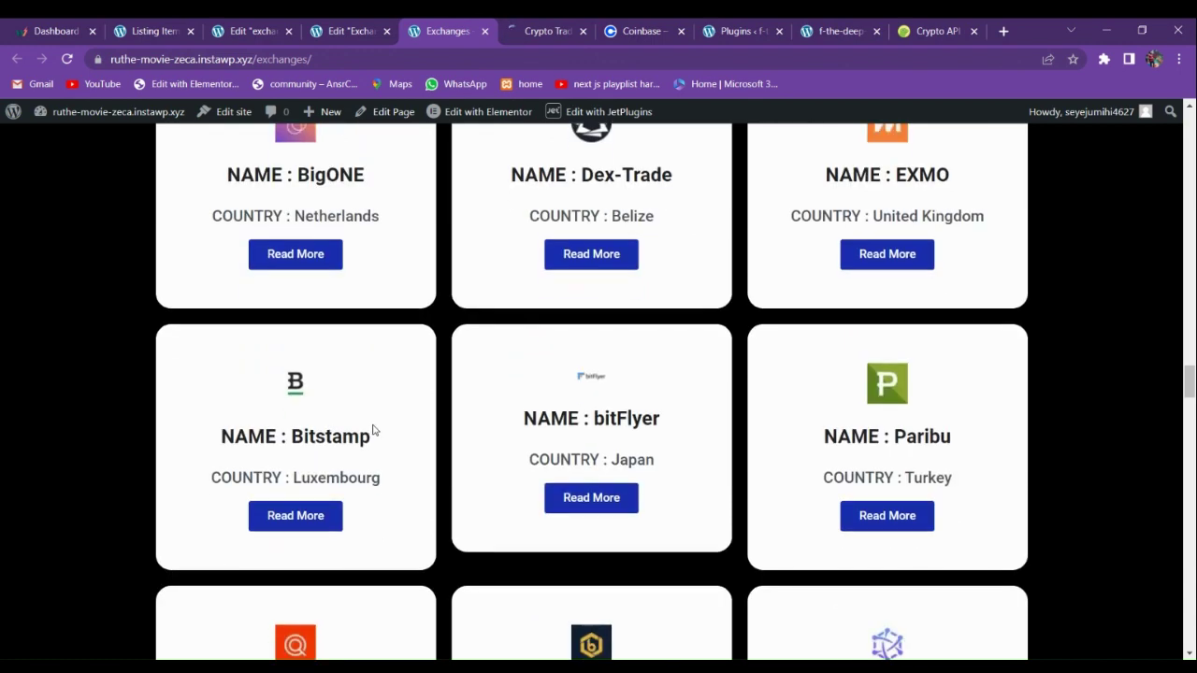
scroll(372, 429, "down", 6)
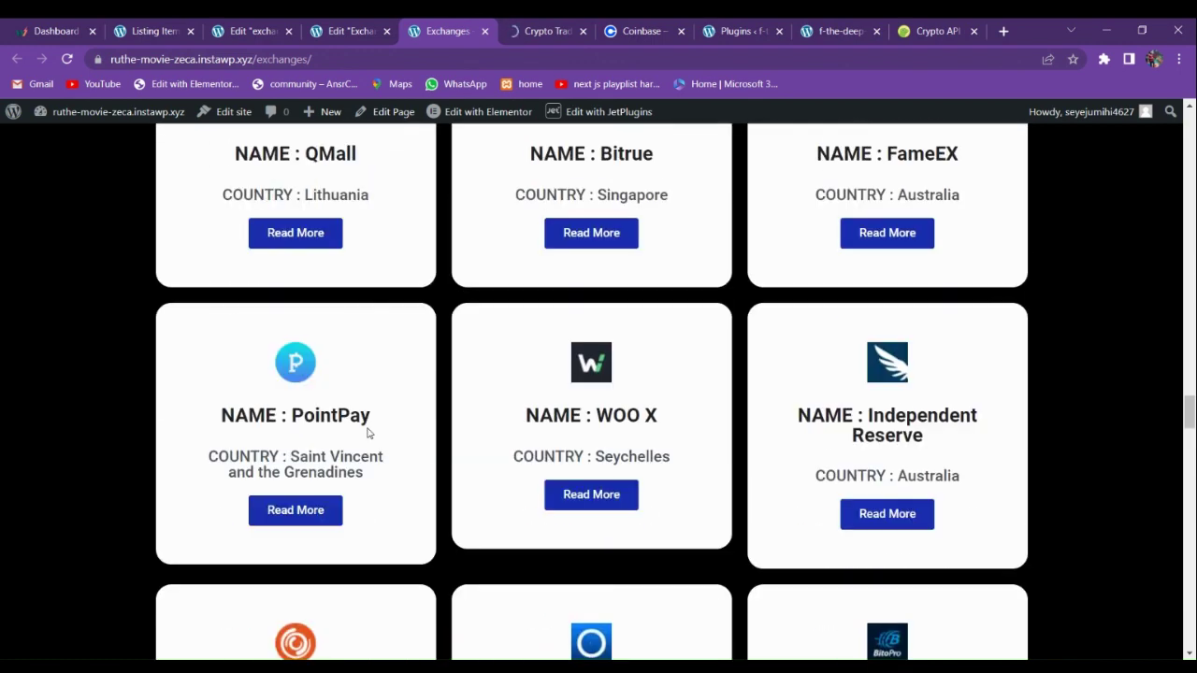
scroll(368, 432, "down", 2)
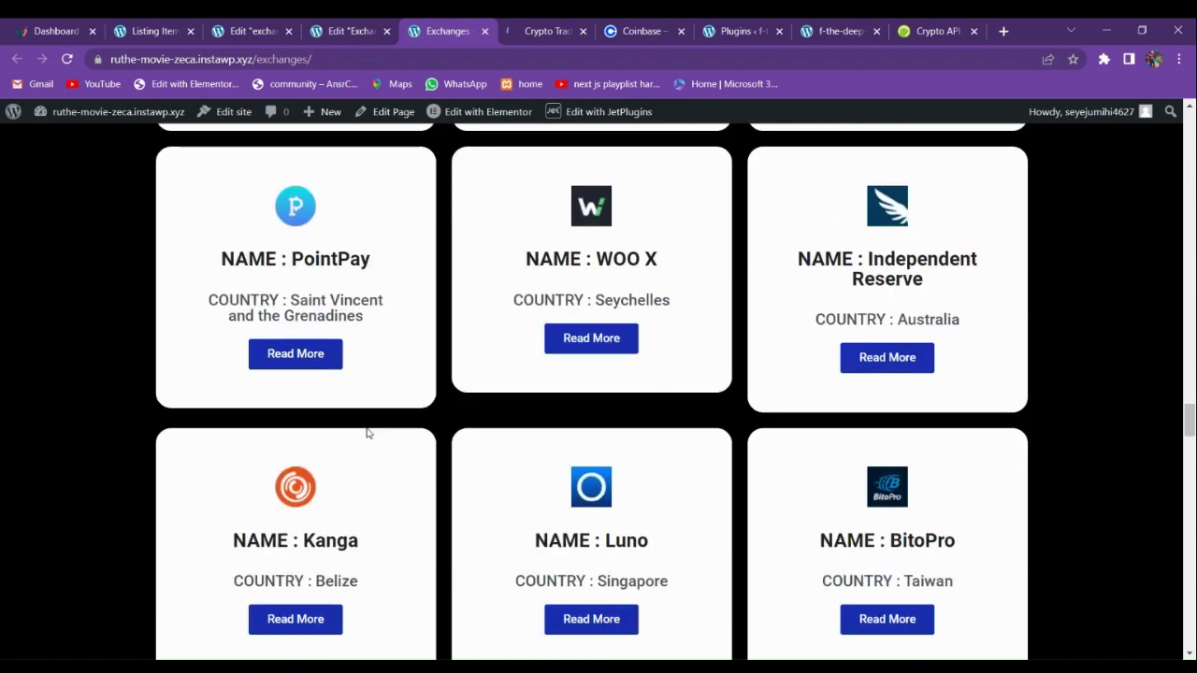
scroll(355, 365, "up", 2)
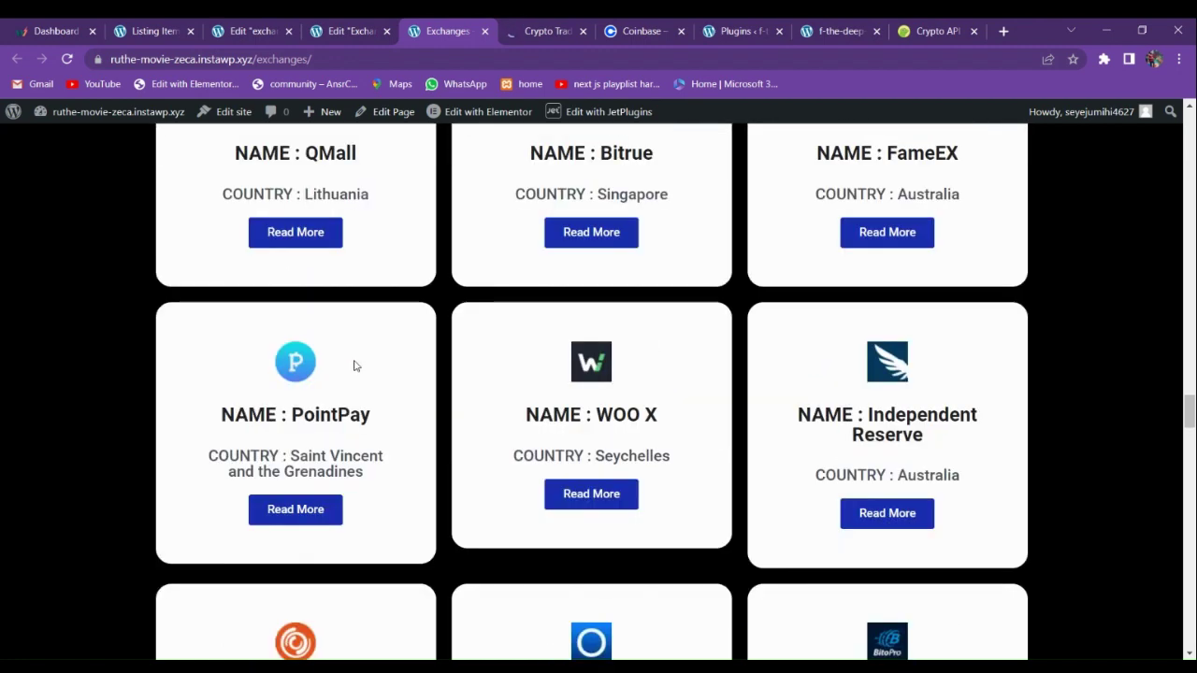
scroll(345, 385, "down", 8)
scroll(340, 401, "up", 7)
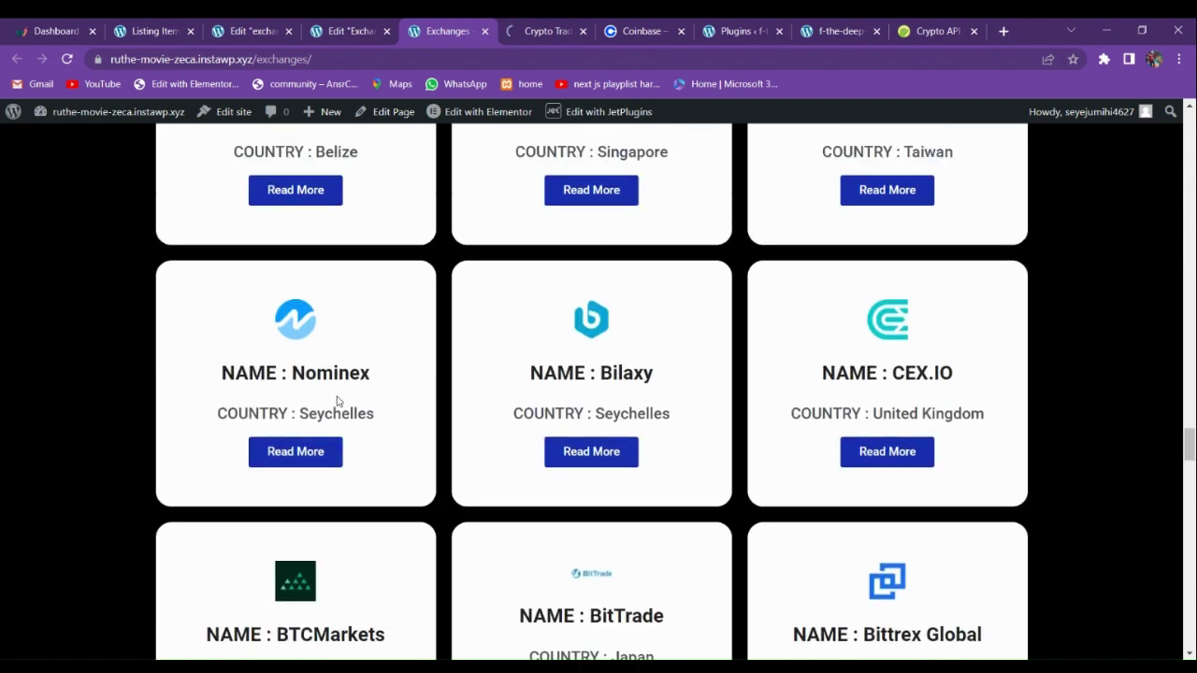
scroll(393, 421, "up", 8)
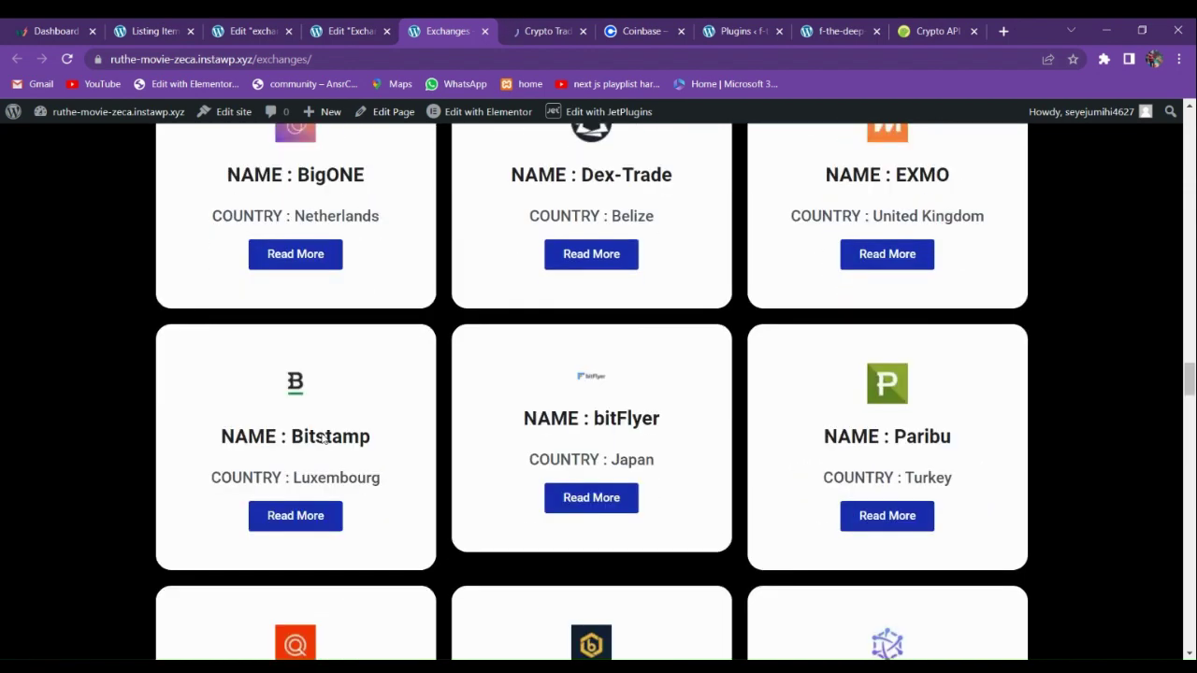
scroll(322, 435, "up", 10)
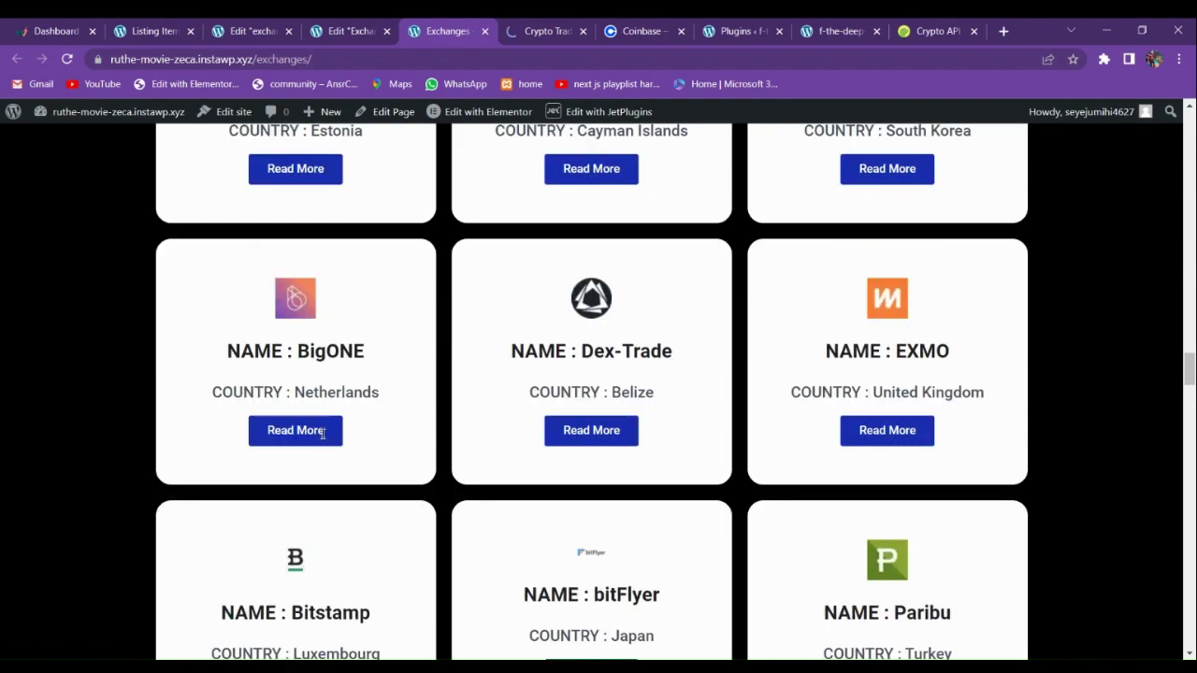
scroll(324, 435, "up", 10)
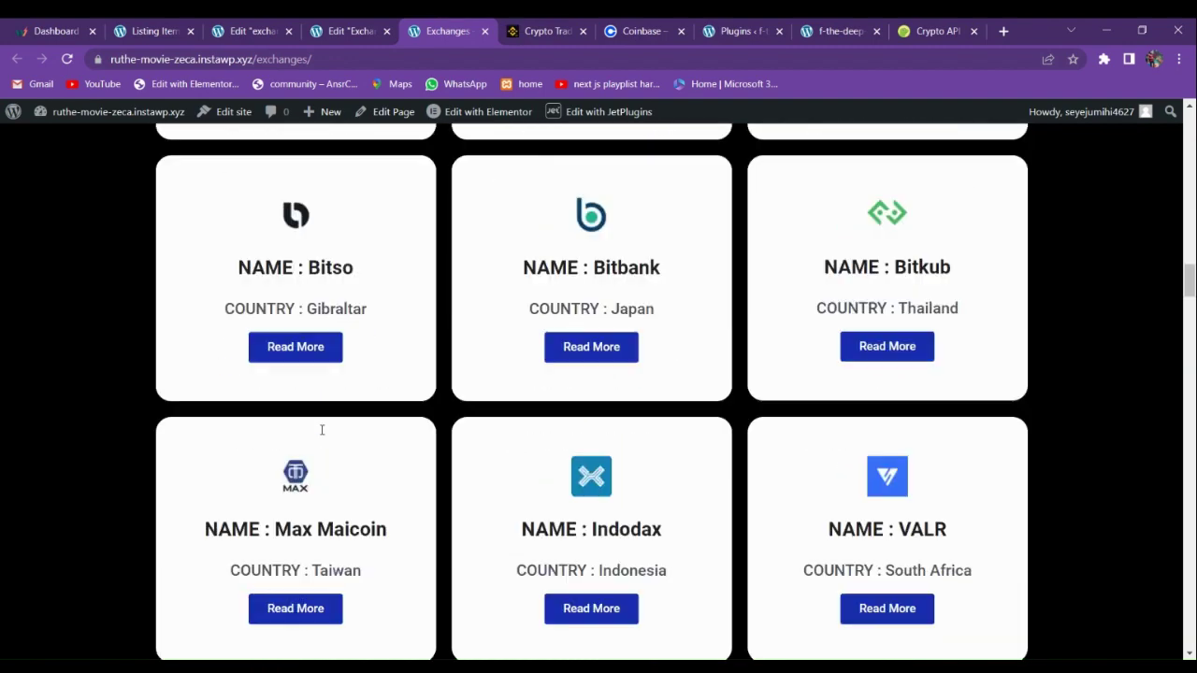